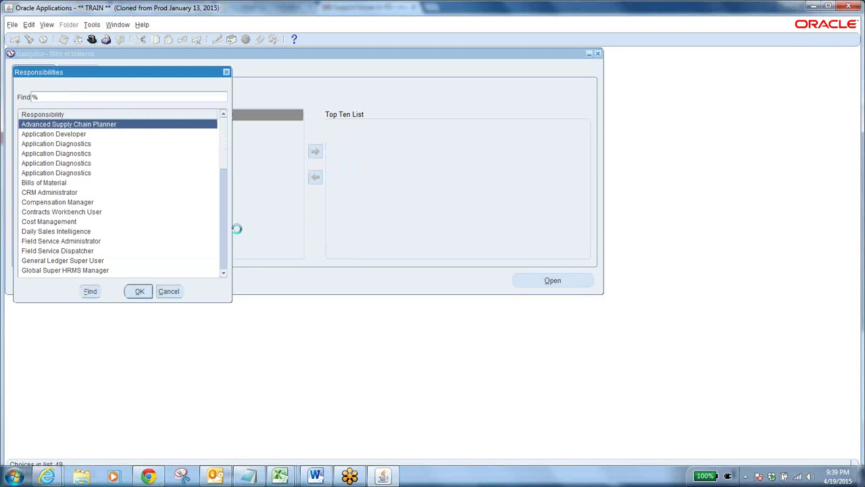
# Switch the responsibility to SEA Inventory
pyautogui.write('s')
pyautogui.click(58, 173)
pyautogui.click(140, 292)
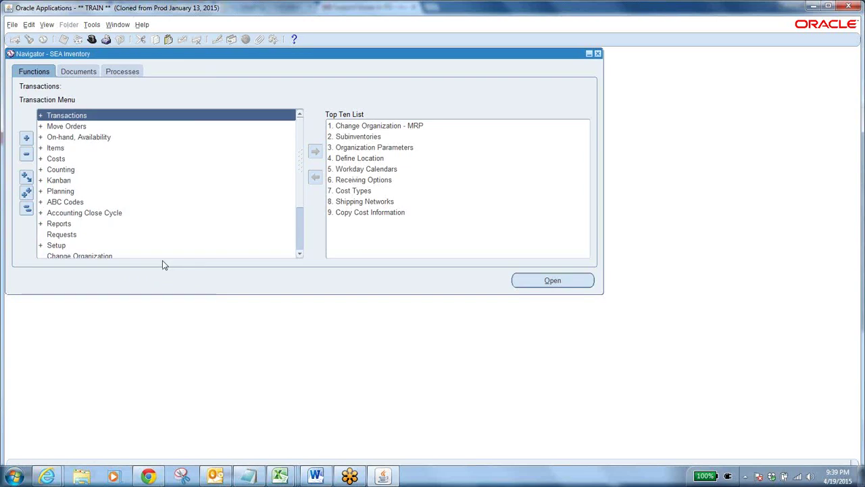
# Open the Locations form from Setup > Organizations in the Navigator
pyautogui.click(49, 246)
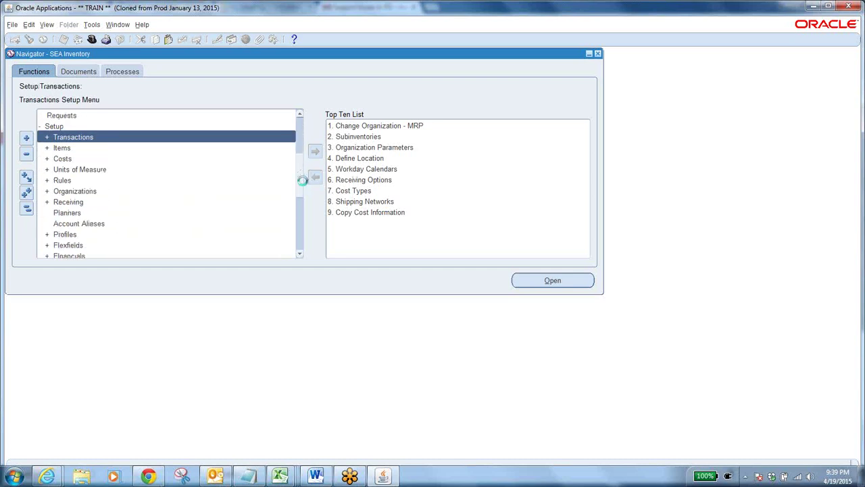
pyautogui.click(73, 192)
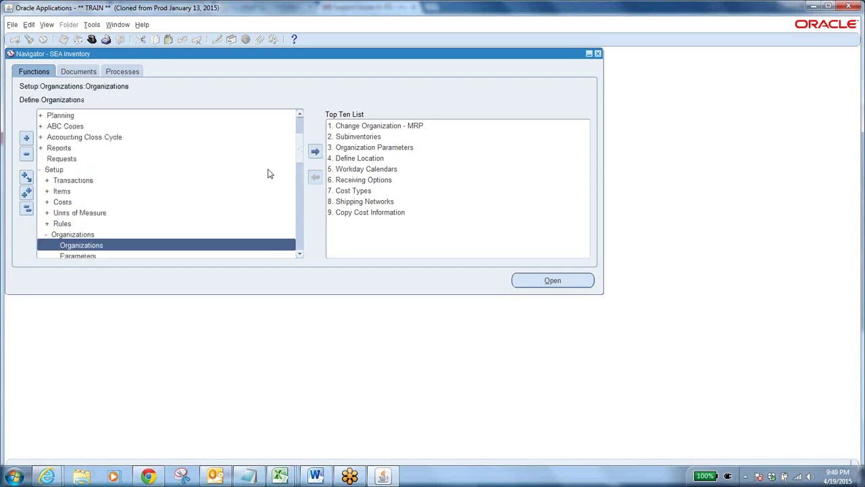
pyautogui.moveTo(301, 148); pyautogui.dragTo(302, 166)
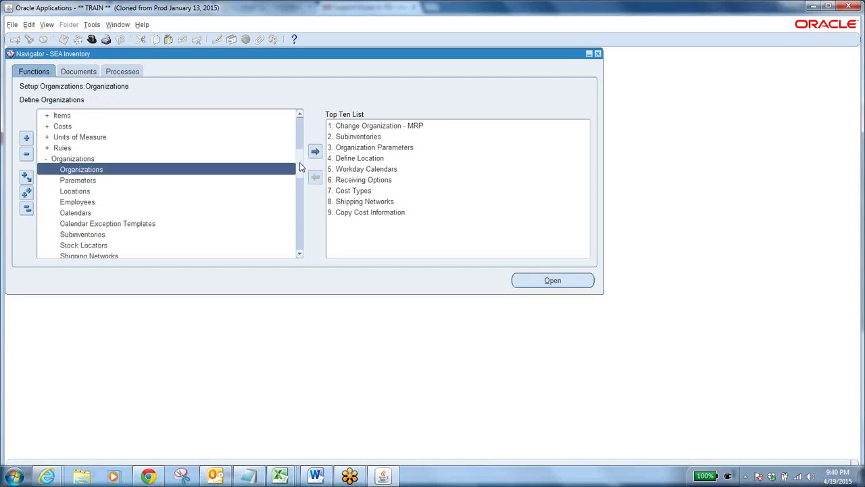
pyautogui.click(85, 192)
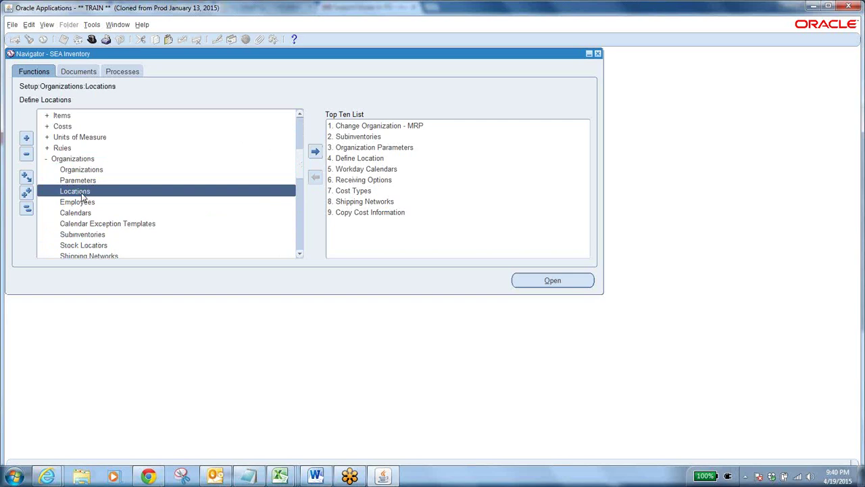
pyautogui.doubleClick(81, 192)
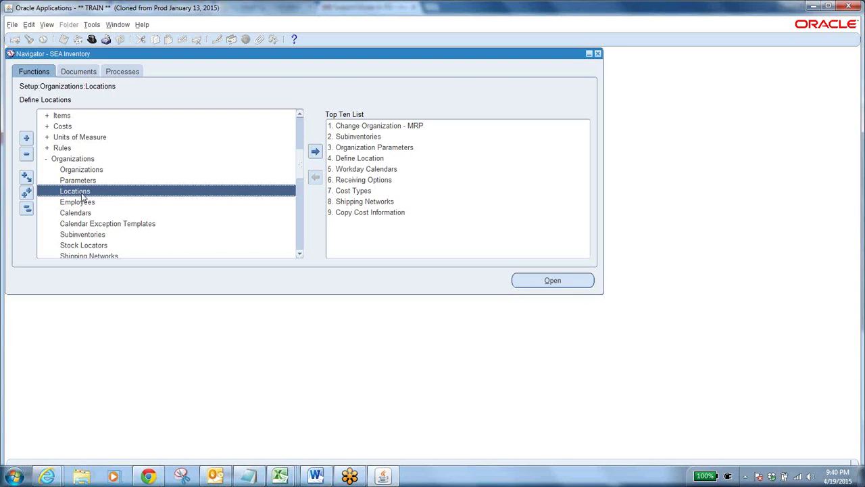
# Highlight the item validation org issue in the support email, then return to the Location form
pyautogui.hotkey('alt', 'Tab')
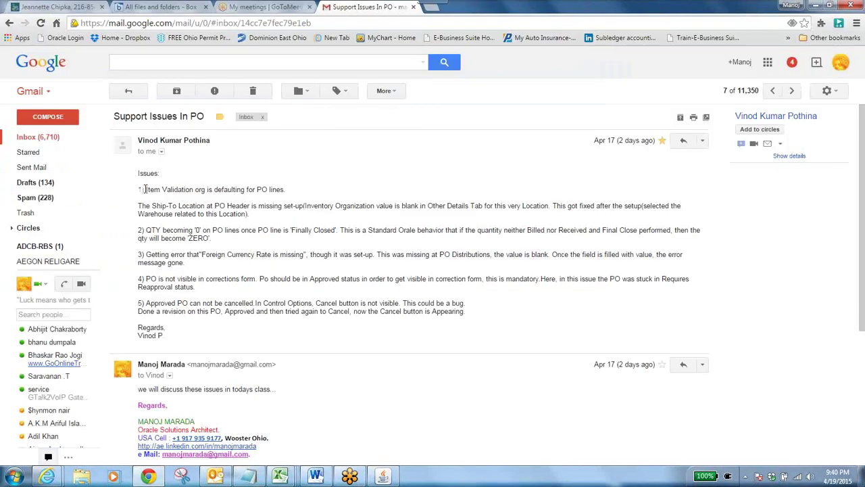
pyautogui.moveTo(144, 189); pyautogui.dragTo(287, 192)
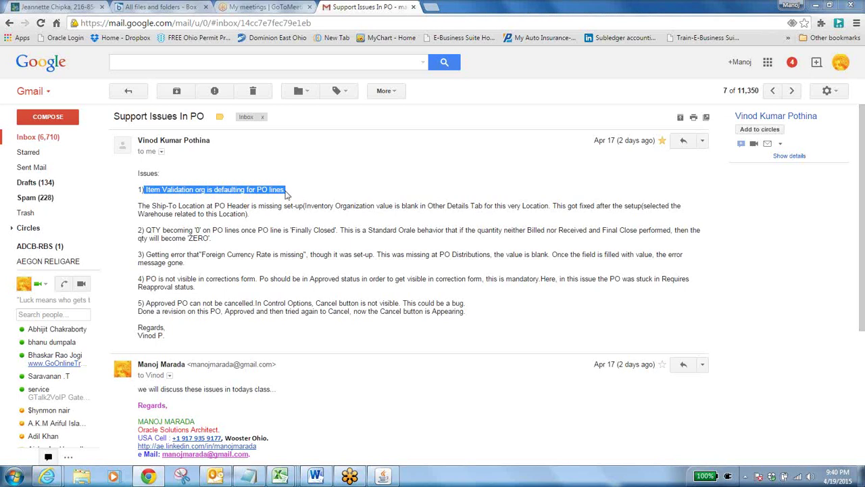
pyautogui.hotkey('alt', 'Tab')
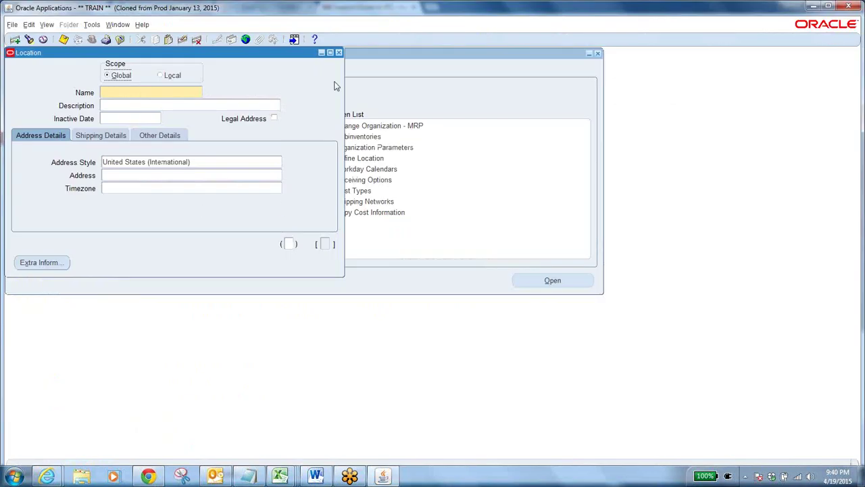
# Query locations with name UT% to retrieve the UTAH location
pyautogui.press('F11')
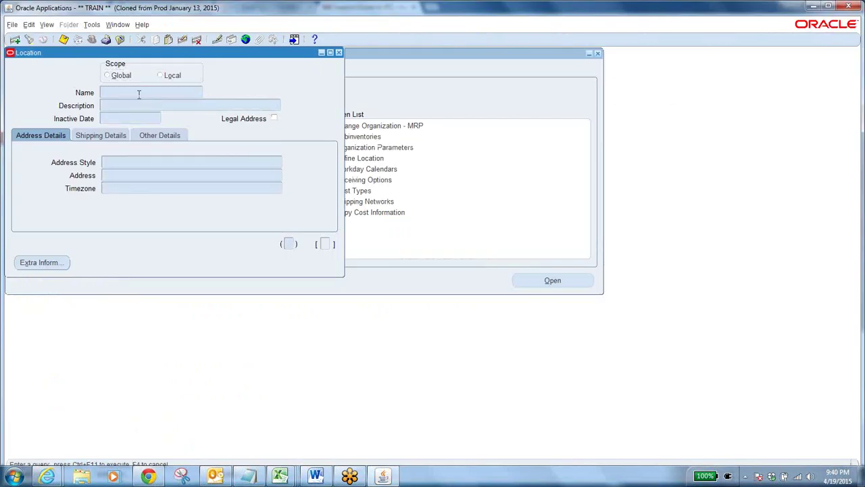
pyautogui.click(138, 94)
pyautogui.write('UT%')
pyautogui.hotkey('ctrl', 'F11')
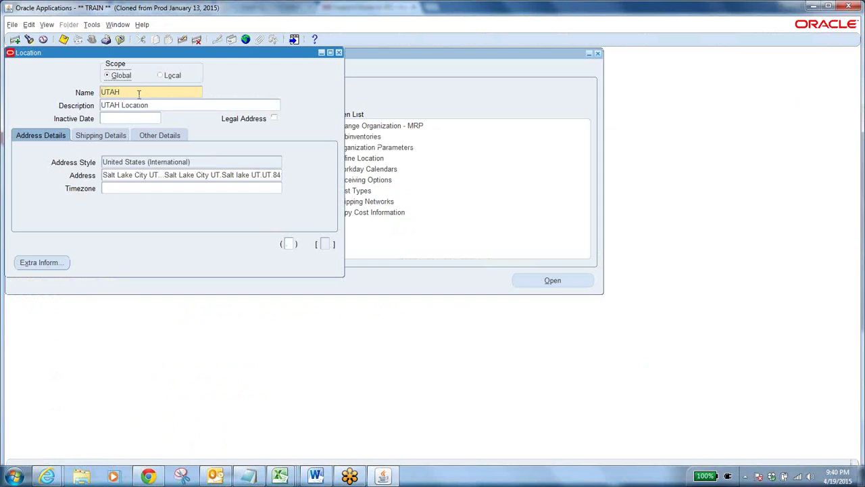
# Select the UTAH location name and check the support email before returning
pyautogui.doubleClick(129, 93)
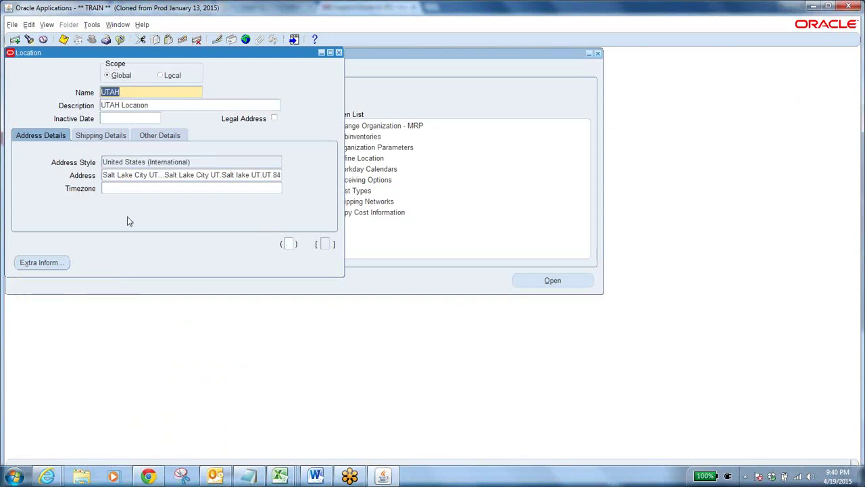
pyautogui.hotkey('alt', 'Tab')
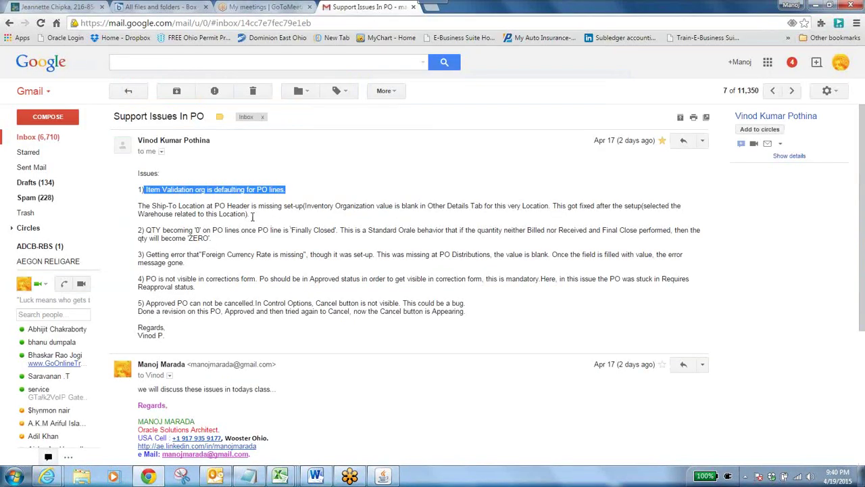
pyautogui.hotkey('alt', 'Tab')
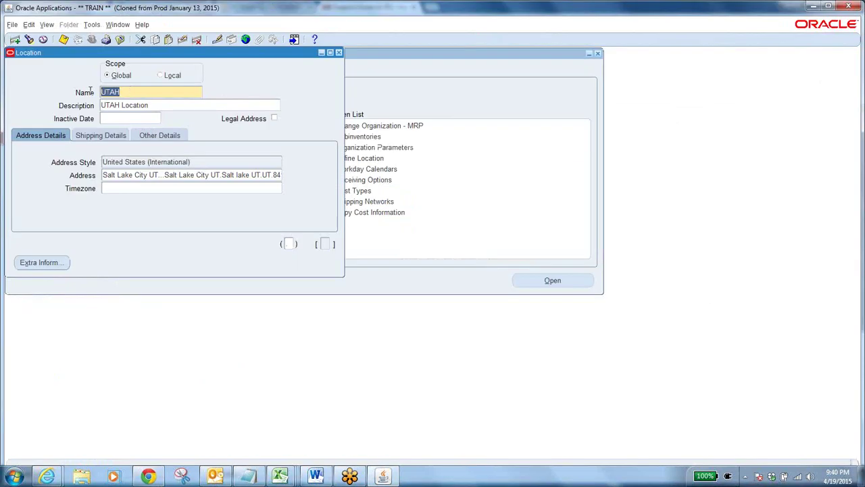
# On Other Details, review the inventory organization list and keep UTD-UTD
pyautogui.click(165, 139)
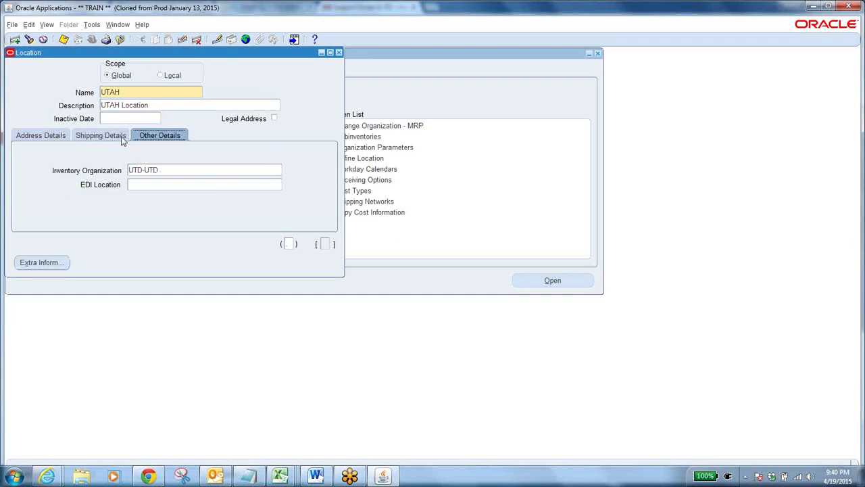
pyautogui.doubleClick(163, 171)
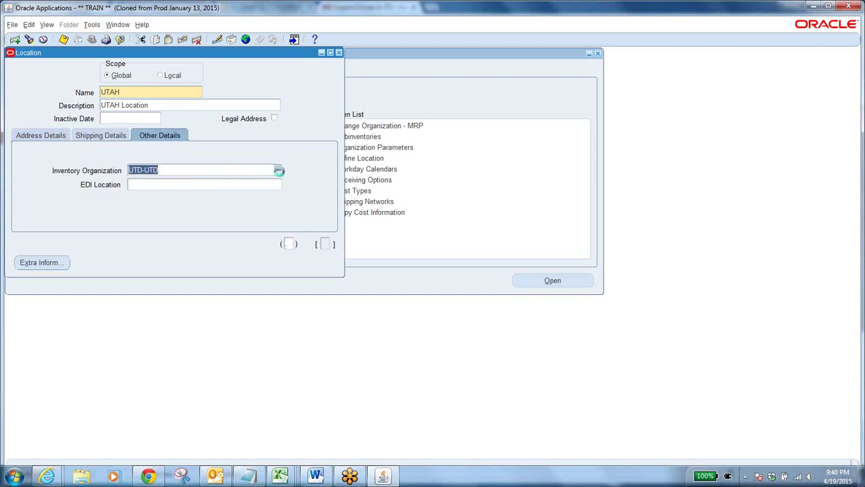
pyautogui.click(278, 169)
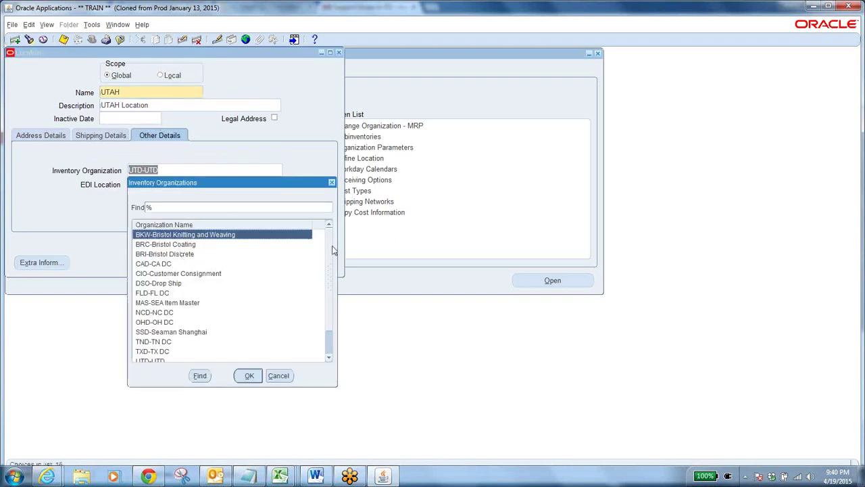
pyautogui.scroll(-1, 332, 260)
pyautogui.scroll(1, 336, 311)
pyautogui.scroll(-1, 336, 311)
pyautogui.scroll(3, 338, 284)
pyautogui.scroll(-1, 342, 274)
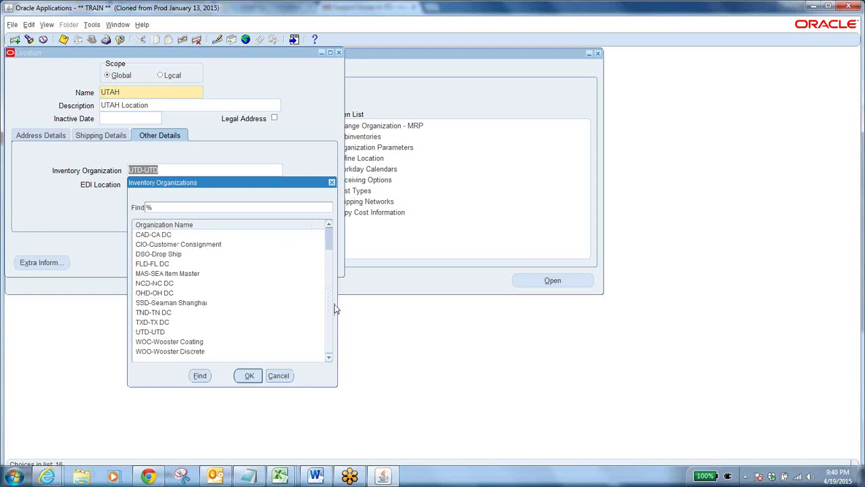
pyautogui.scroll(1, 329, 310)
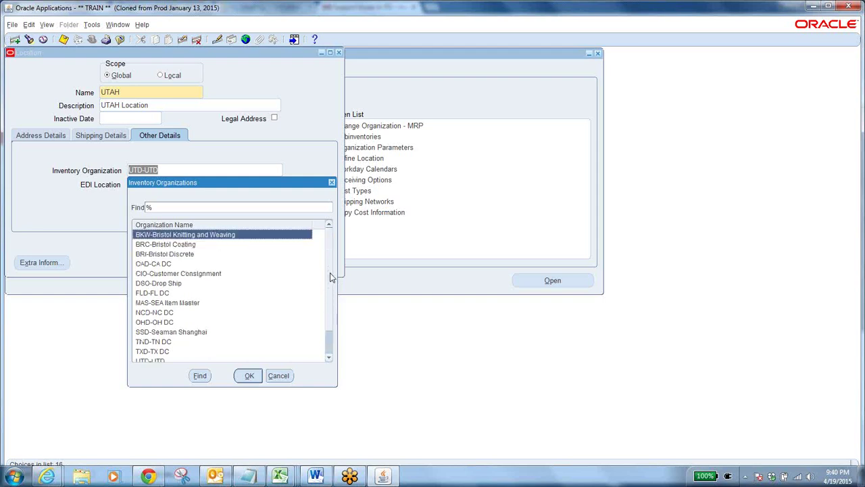
pyautogui.click(332, 182)
pyautogui.click(199, 169)
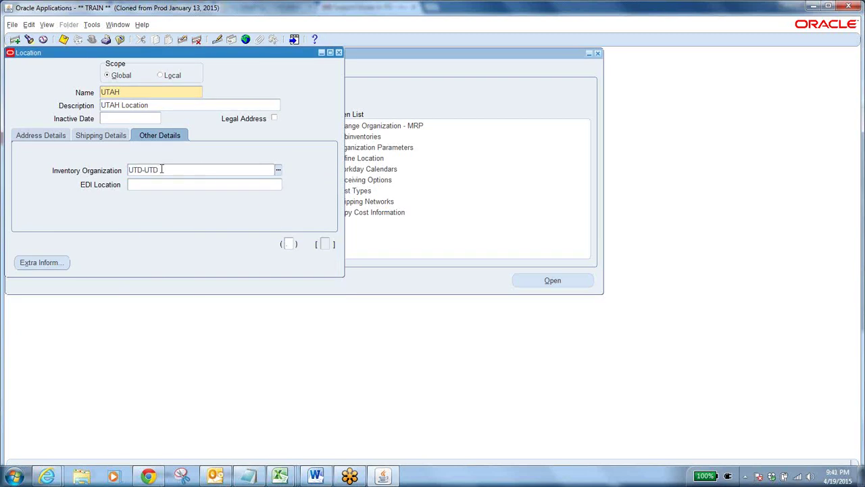
# Select the UTAH name and UTD-UTD value, then switch to the Support Issues In PO email
pyautogui.click(136, 95)
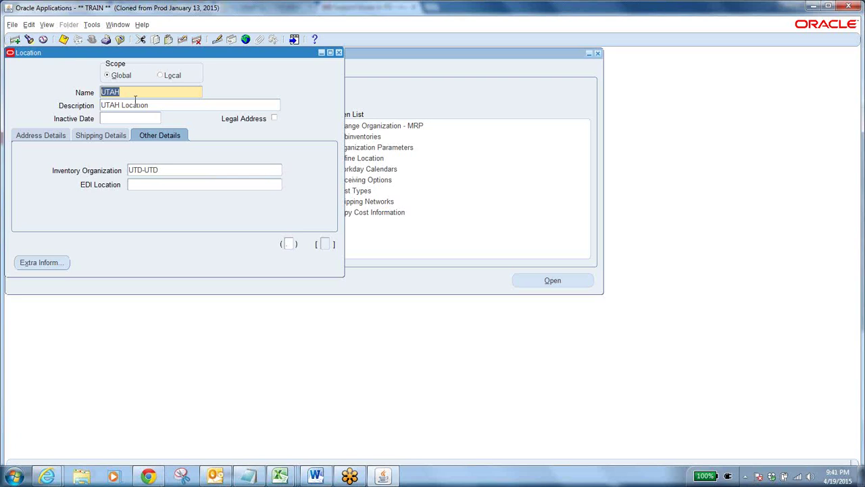
pyautogui.click(167, 170)
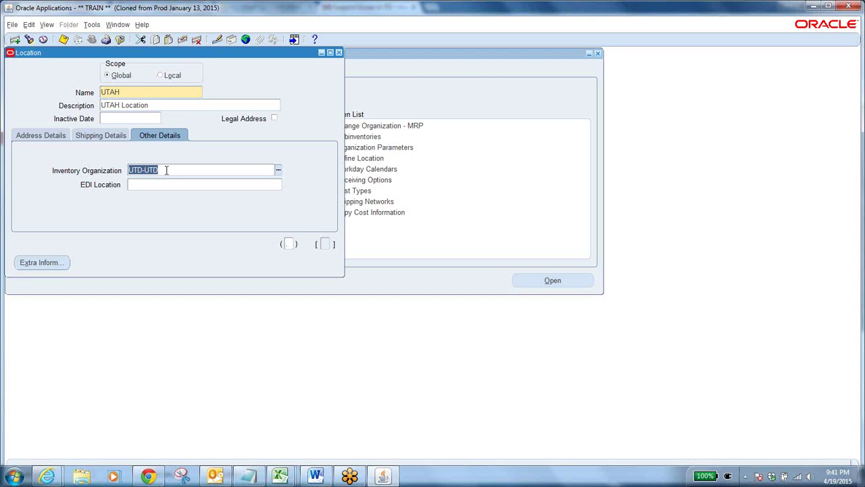
pyautogui.hotkey('alt', 'Tab')
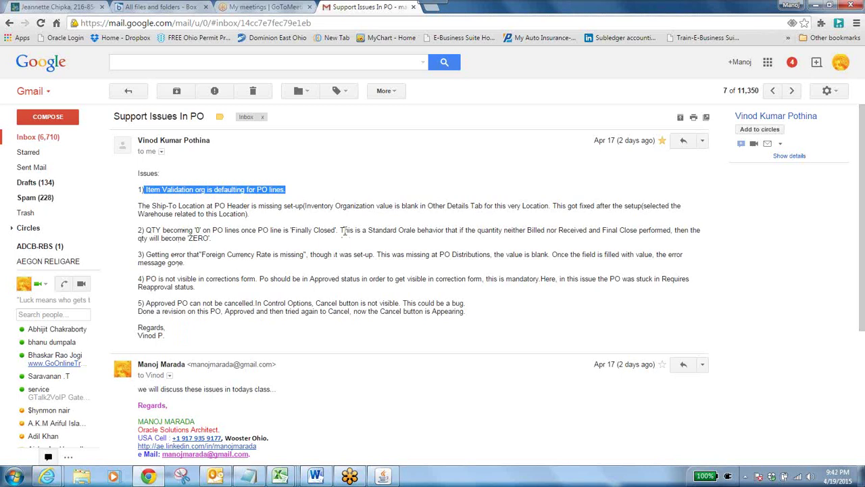
# Close the Location form and switch responsibility to SEA Purchasing Super User
pyautogui.click(388, 474)
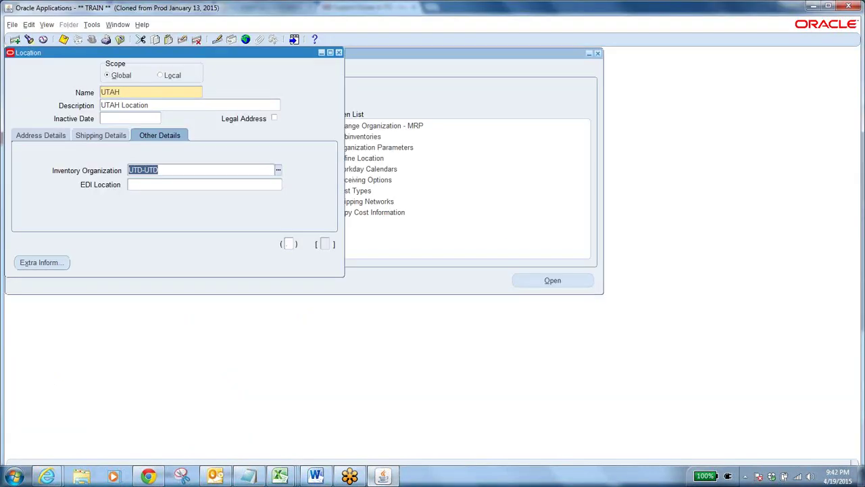
pyautogui.click(120, 39)
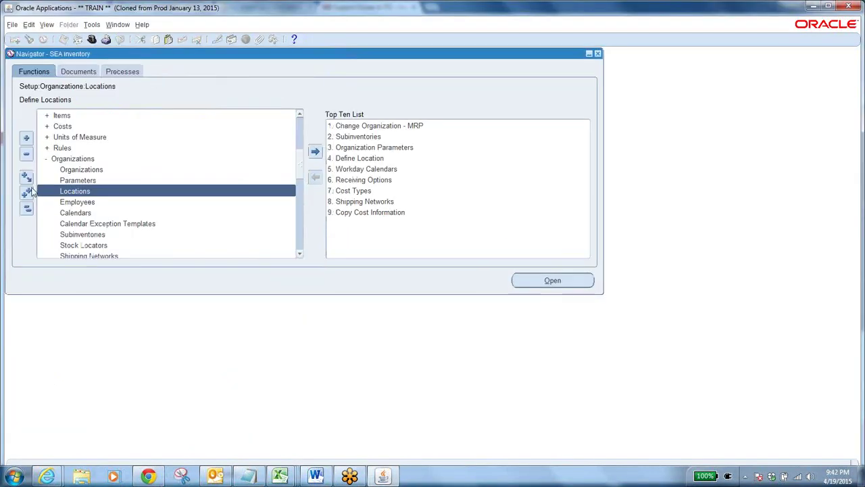
pyautogui.click(92, 40)
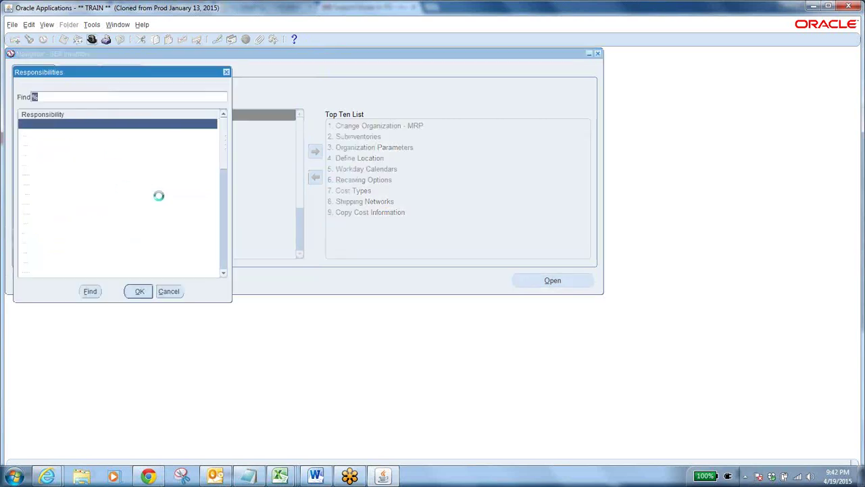
pyautogui.click(102, 211)
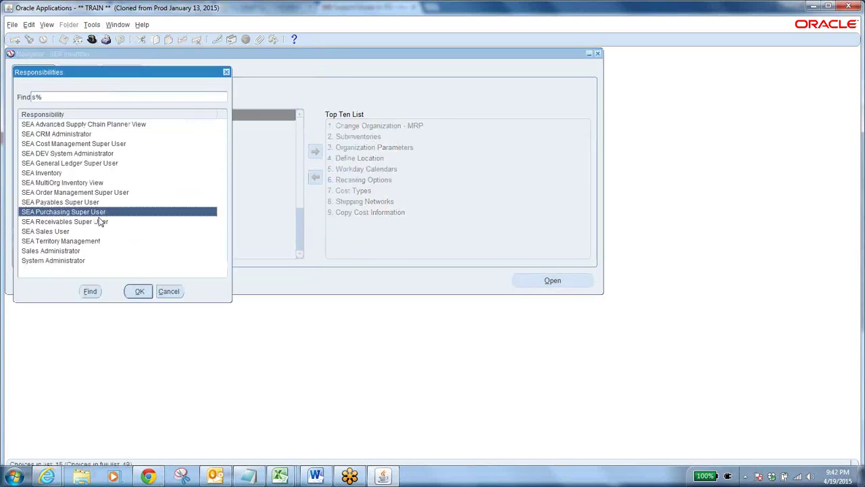
pyautogui.click(139, 292)
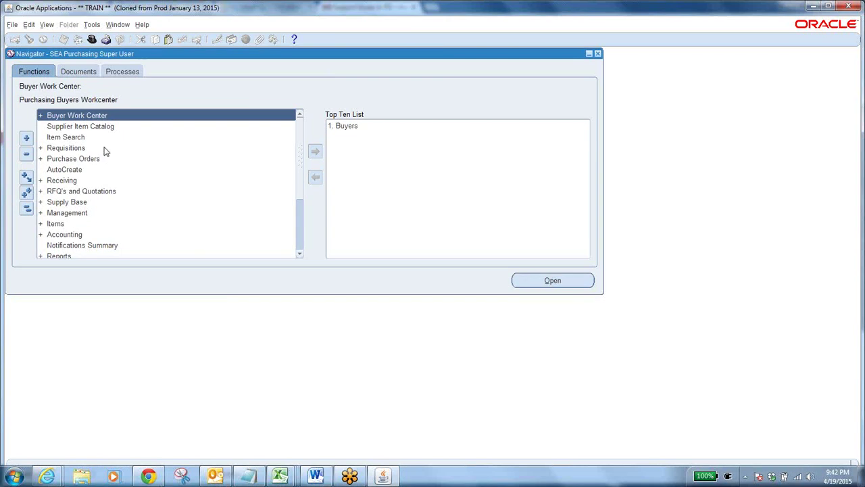
# Open the purchase order search, clear it, and set Order Approval to Approved
pyautogui.doubleClick(85, 158)
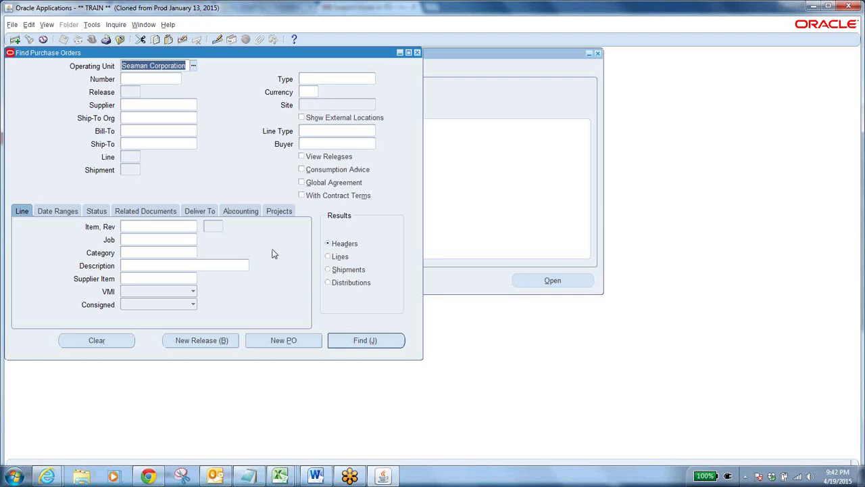
pyautogui.click(116, 343)
pyautogui.click(96, 212)
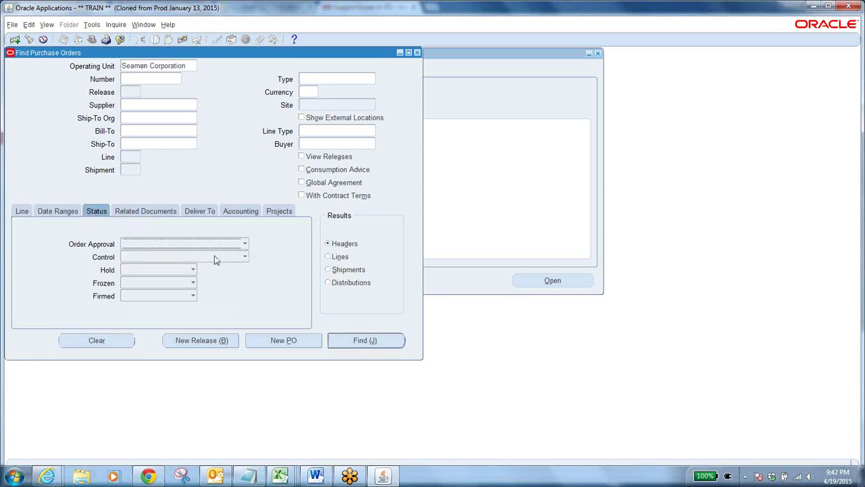
pyautogui.click(208, 244)
pyautogui.click(156, 178)
# Open the PROD Login page from Favorites in a new Internet Explorer tab
pyautogui.moveTo(48, 476)
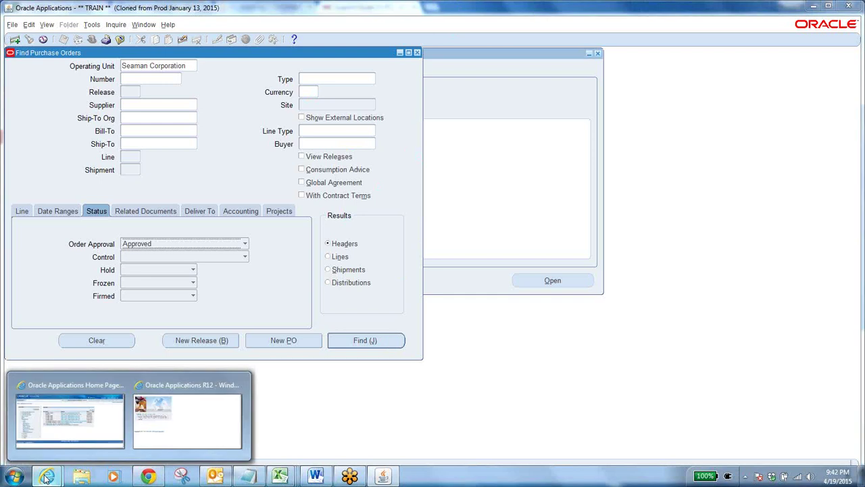
pyautogui.click(68, 412)
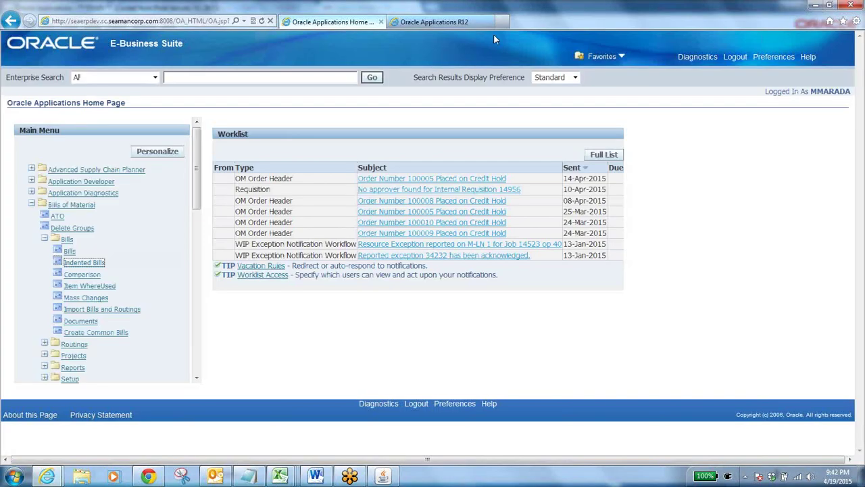
pyautogui.click(504, 23)
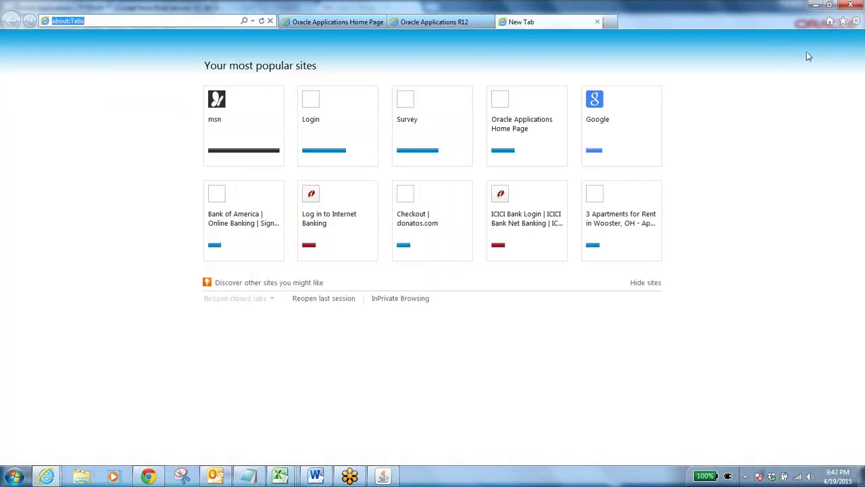
pyautogui.click(843, 22)
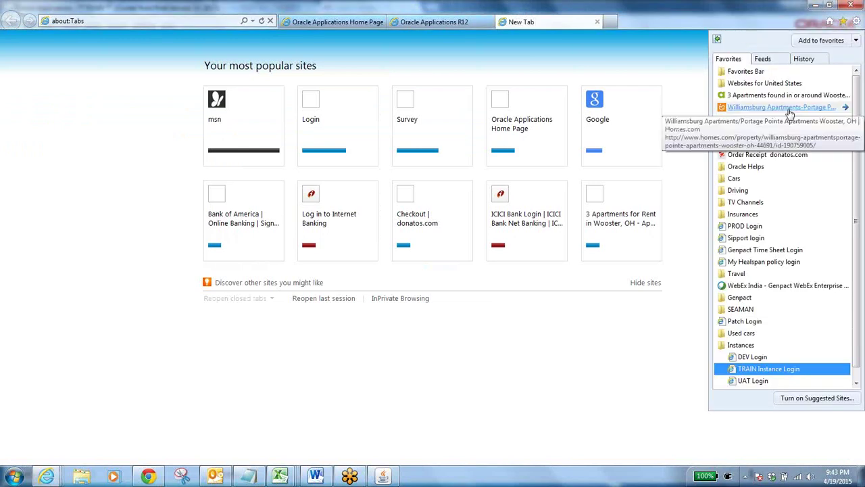
pyautogui.click(737, 227)
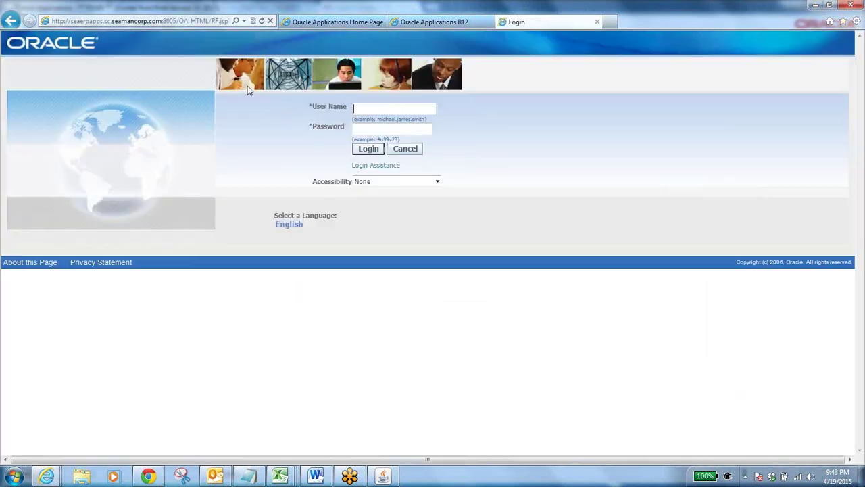
# Enter the username and password, re-entering the password after the failed login
pyautogui.write('mmarada')
pyautogui.press('Tab')
pyautogui.write('*********')
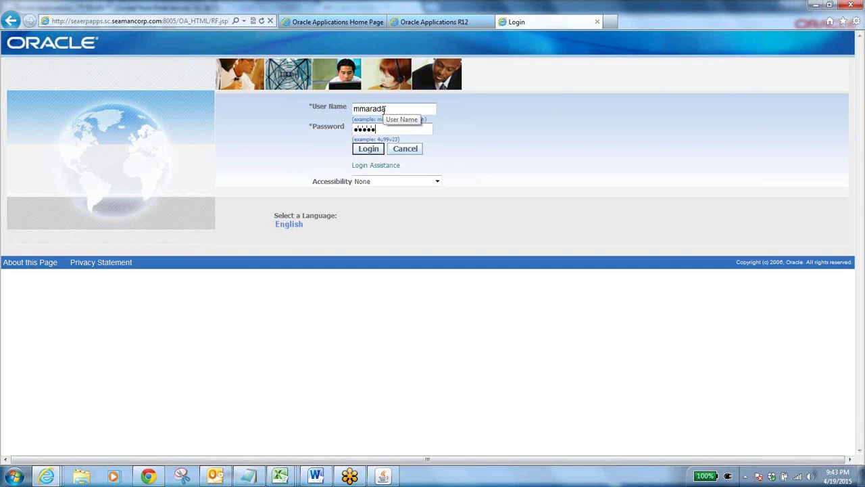
pyautogui.press('Return')
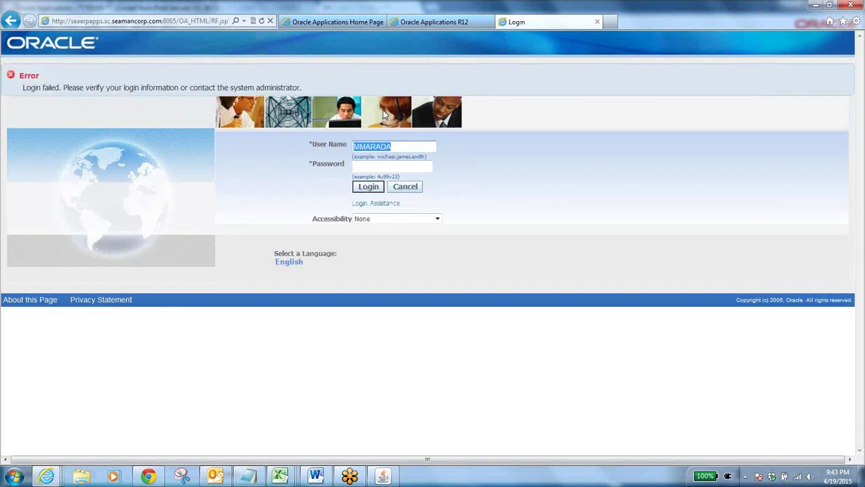
pyautogui.click(388, 167)
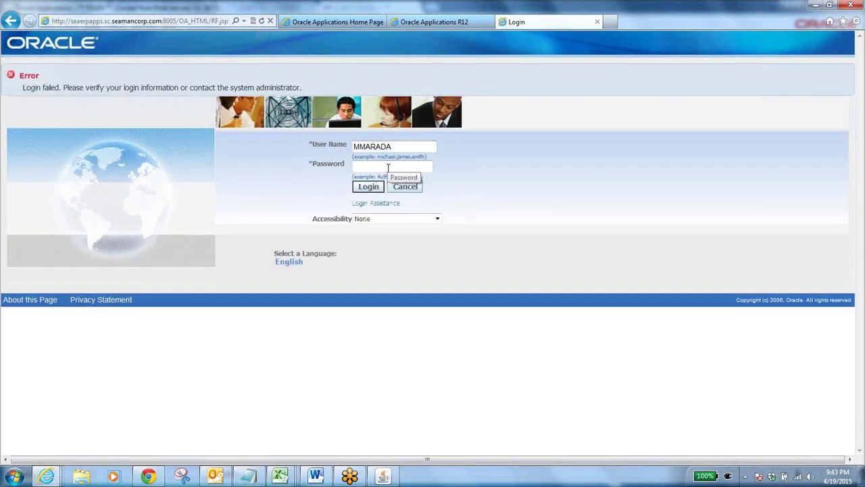
pyautogui.write('********')
pyautogui.press('Return')
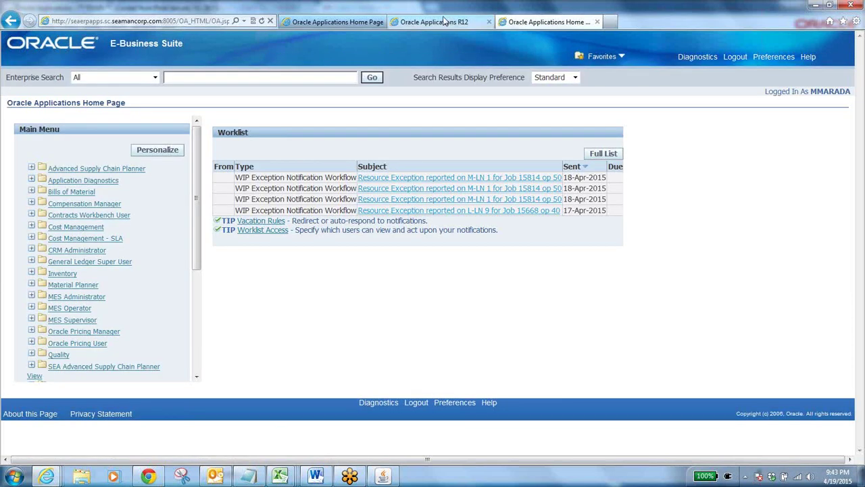
# Return to the production home page and expand the Bills of Material menu
pyautogui.click(382, 476)
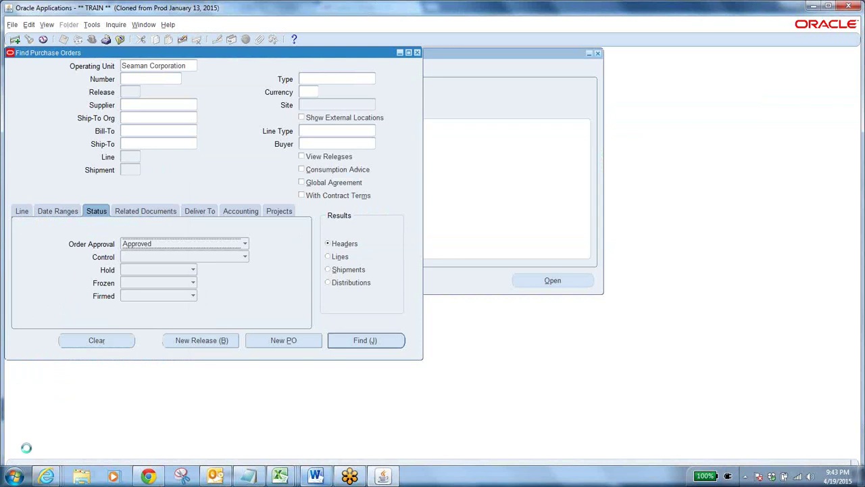
pyautogui.moveTo(47, 477)
pyautogui.click(276, 429)
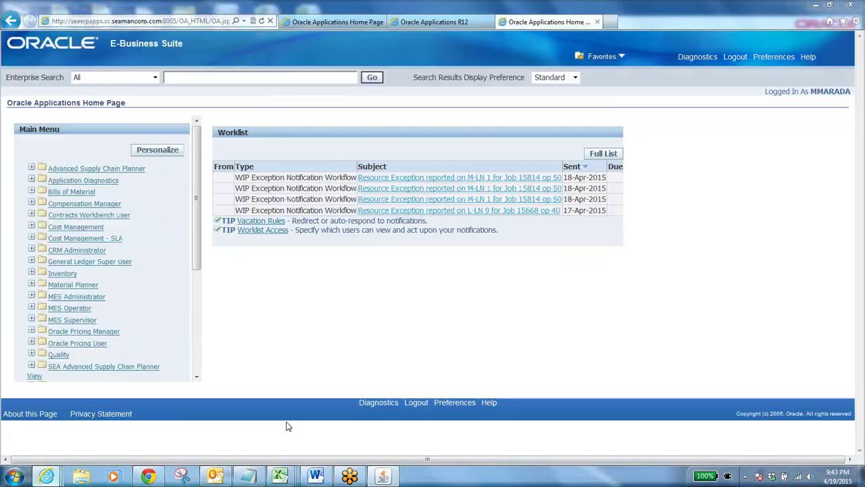
pyautogui.click(73, 194)
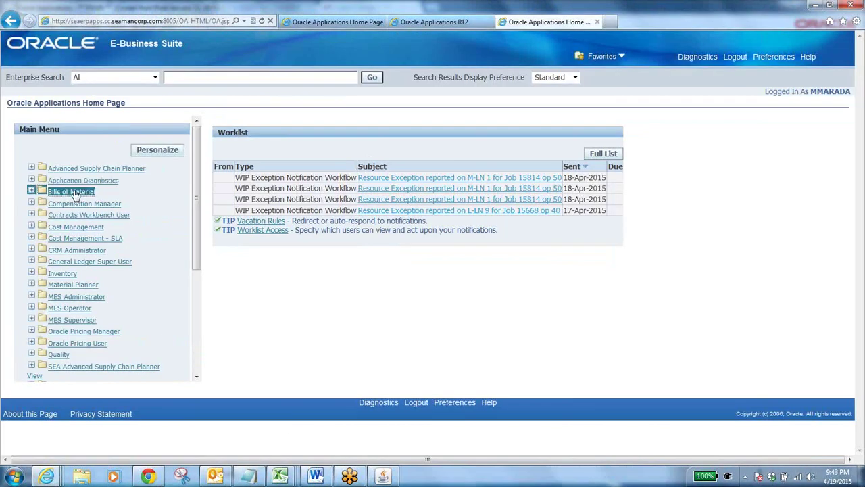
# Expand Bills and launch Indented Bills to start the production Forms session
pyautogui.click(67, 227)
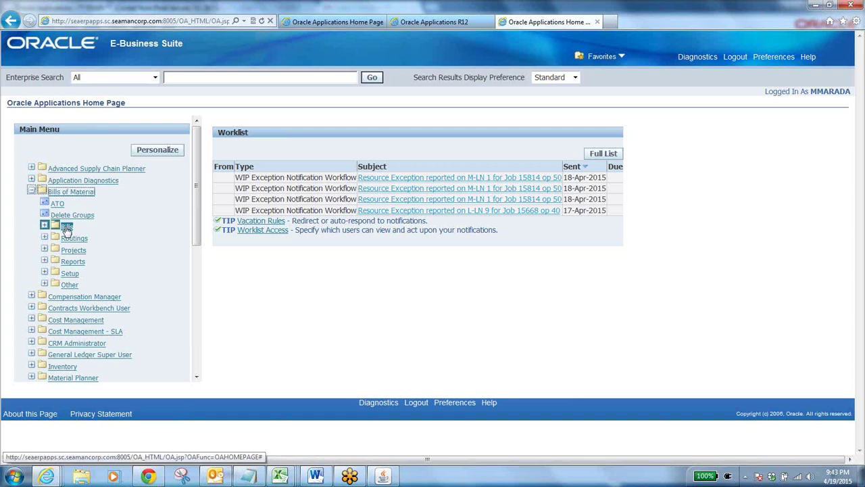
pyautogui.click(83, 251)
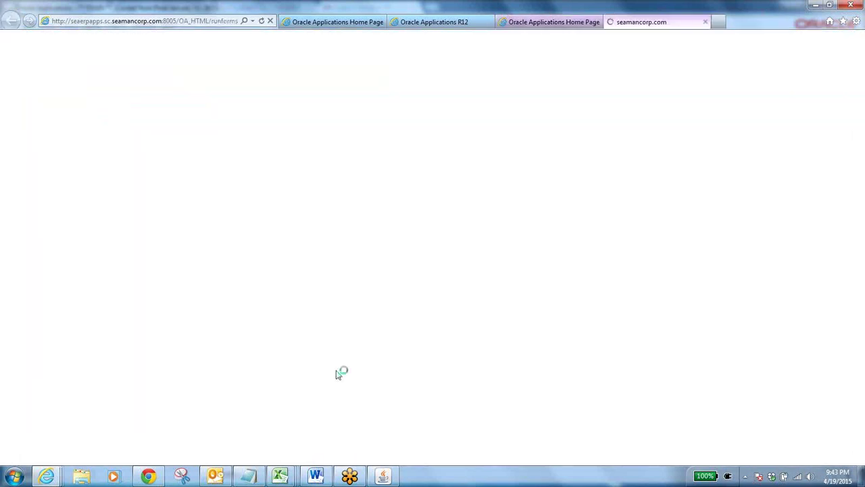
# Bring the production forms window forward and dismiss the Organizations list
pyautogui.moveTo(383, 476)
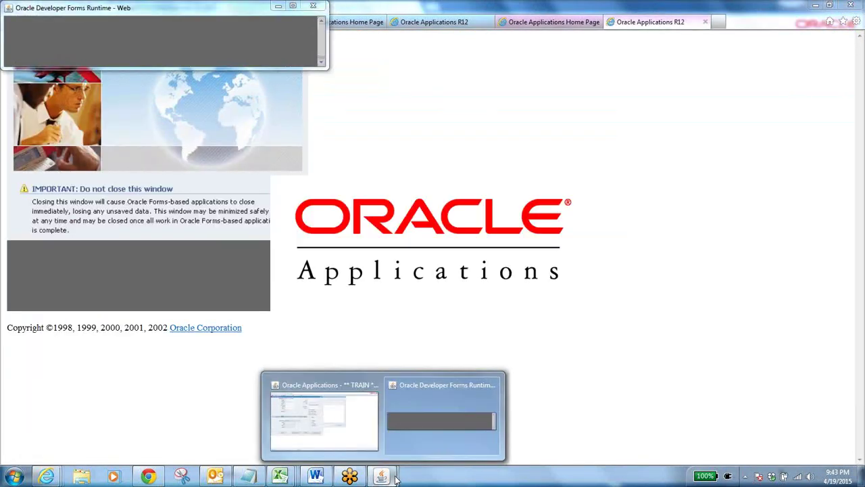
pyautogui.click(343, 419)
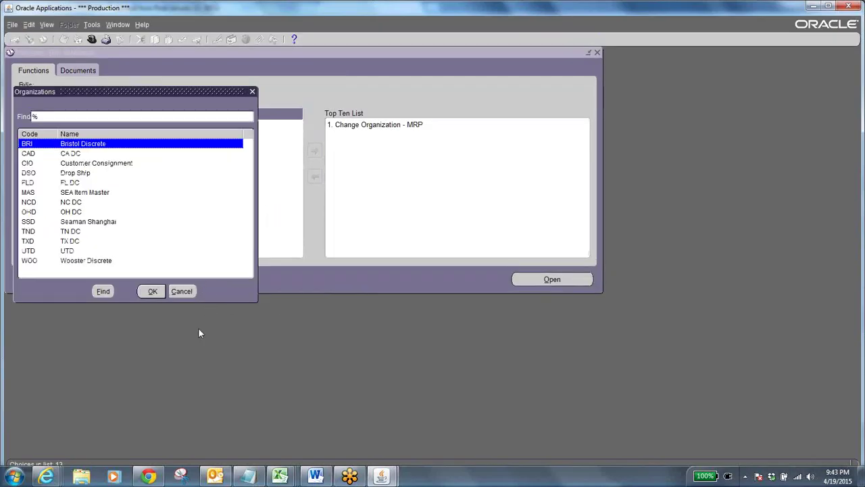
pyautogui.moveTo(383, 476)
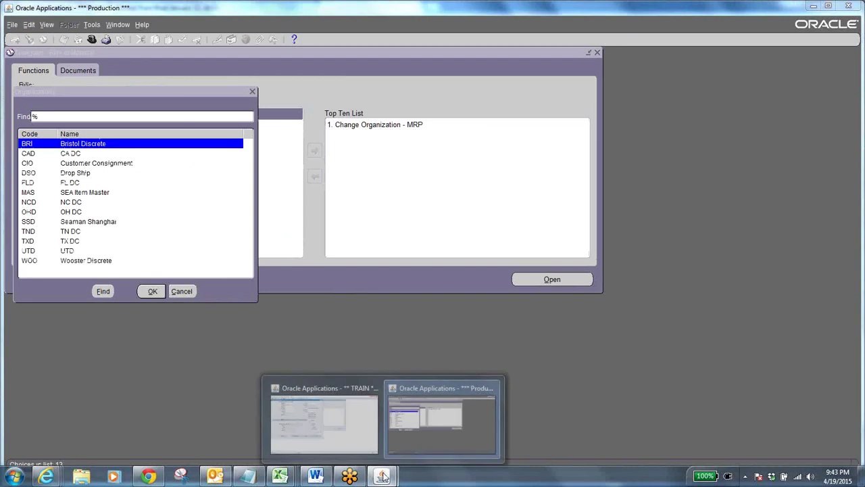
pyautogui.click(325, 419)
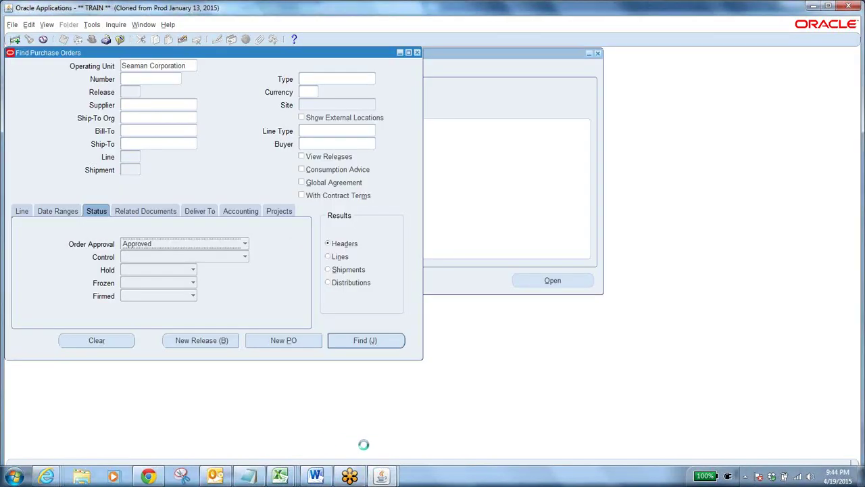
pyautogui.moveTo(383, 478)
pyautogui.click(439, 418)
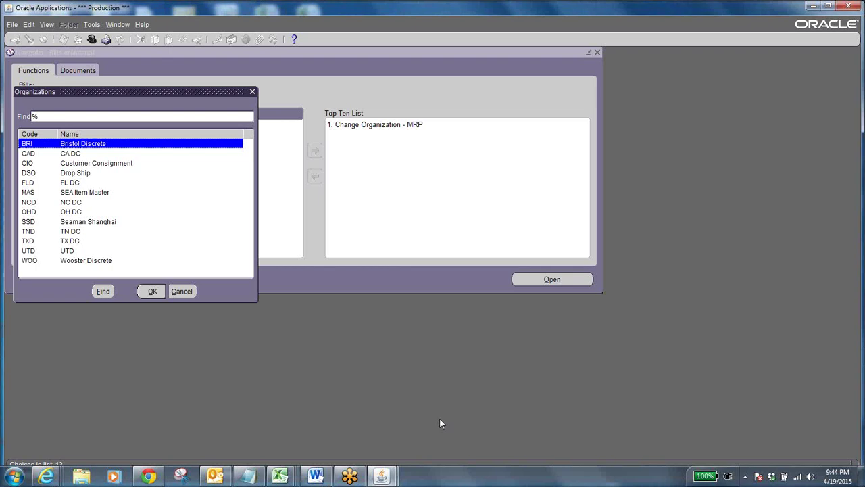
pyautogui.click(181, 291)
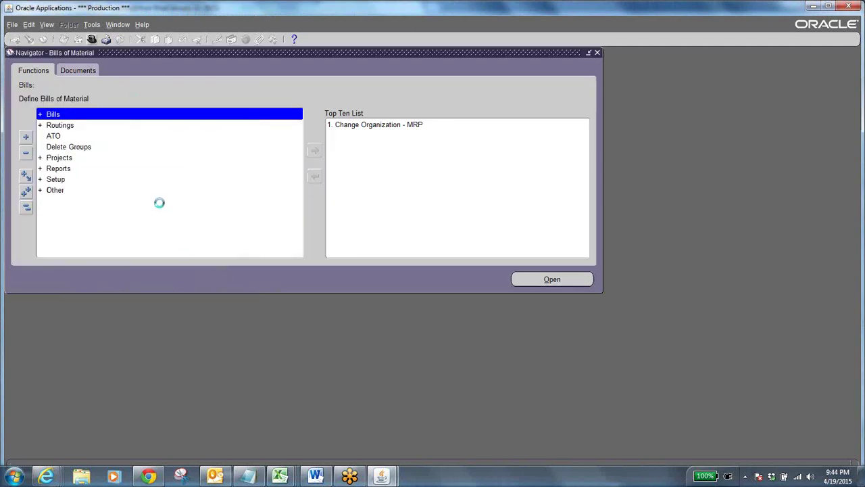
# Switch to SEA Purchasing Super User and open Purchase Order Summary
pyautogui.write('s%')
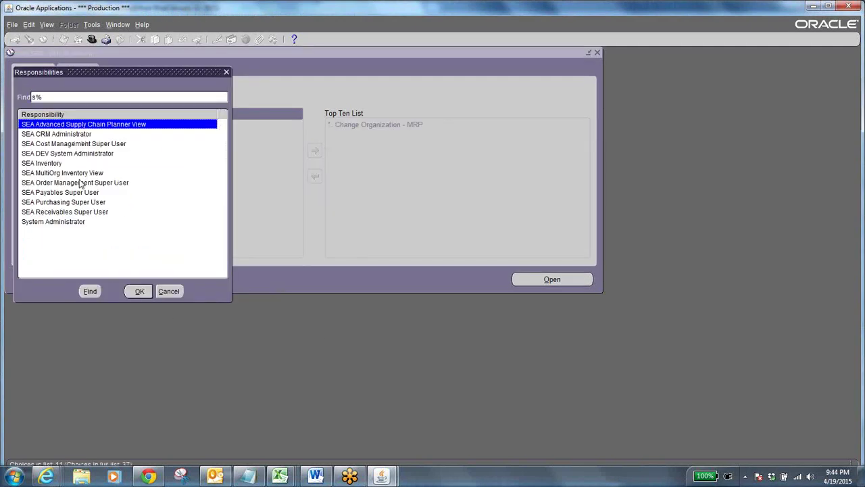
pyautogui.click(89, 203)
pyautogui.click(138, 289)
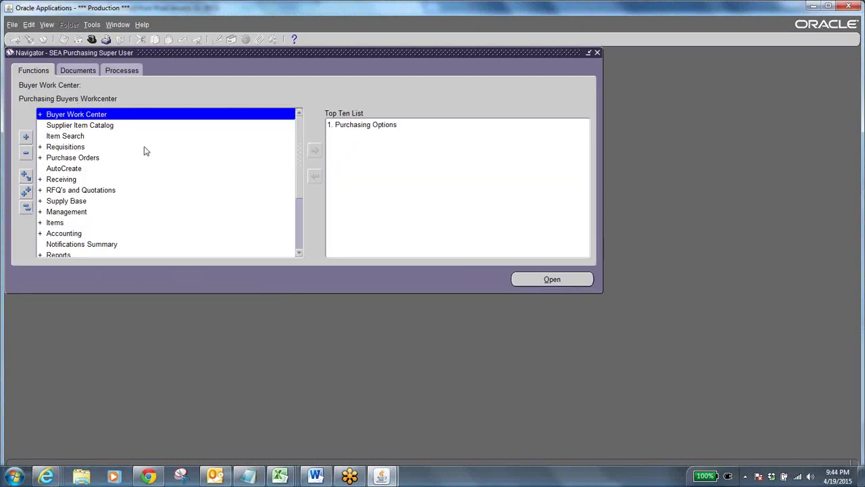
pyautogui.doubleClick(111, 157)
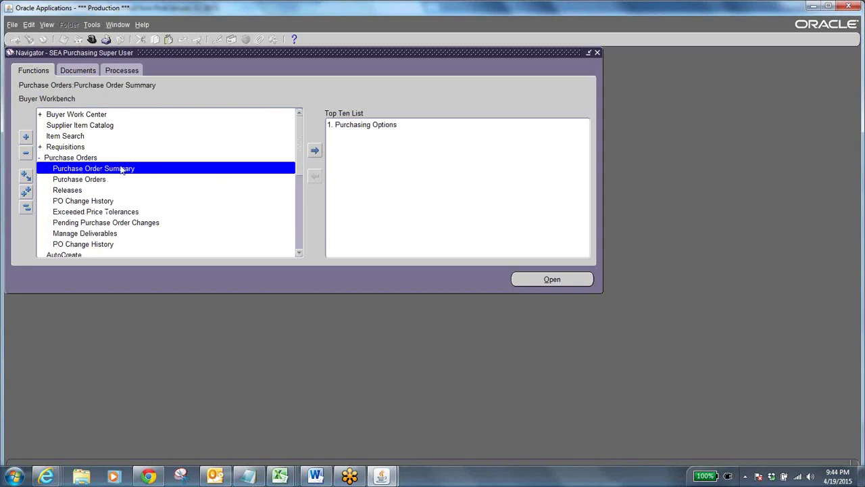
pyautogui.doubleClick(110, 169)
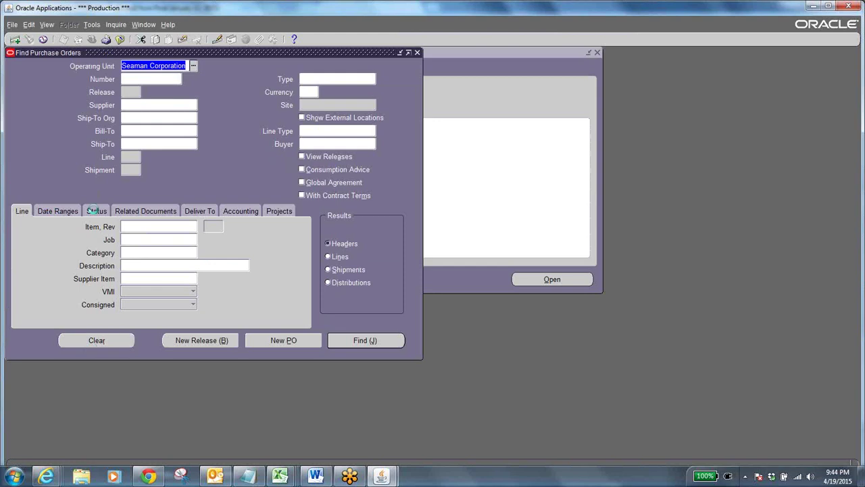
# Find Approved purchase orders with order dates 01-APR-2015 to 19-APR-2015
pyautogui.click(96, 211)
pyautogui.click(157, 244)
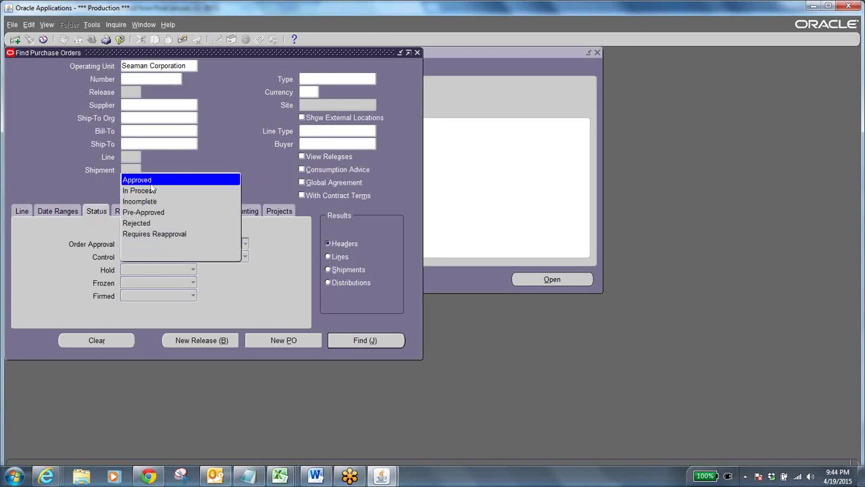
pyautogui.press('Return')
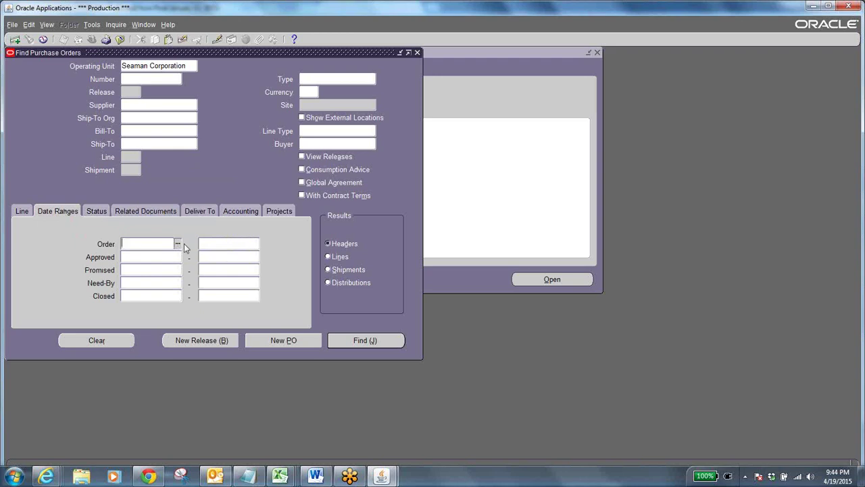
pyautogui.click(177, 243)
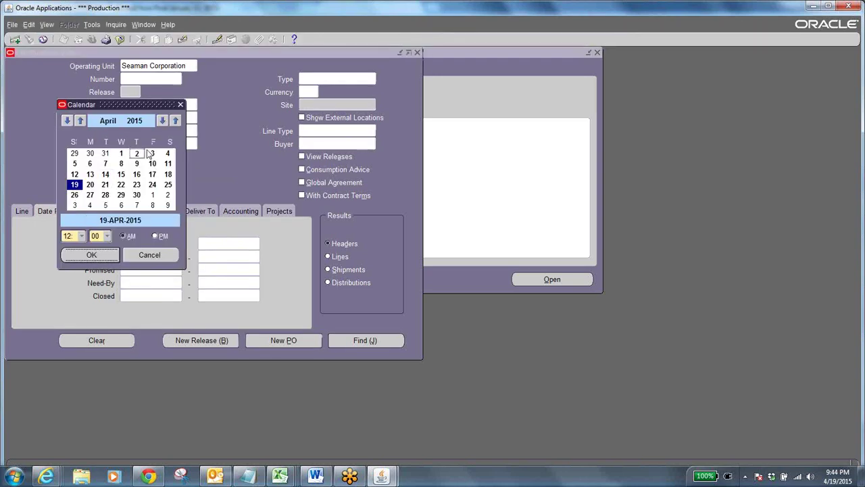
pyautogui.click(121, 154)
pyautogui.click(92, 255)
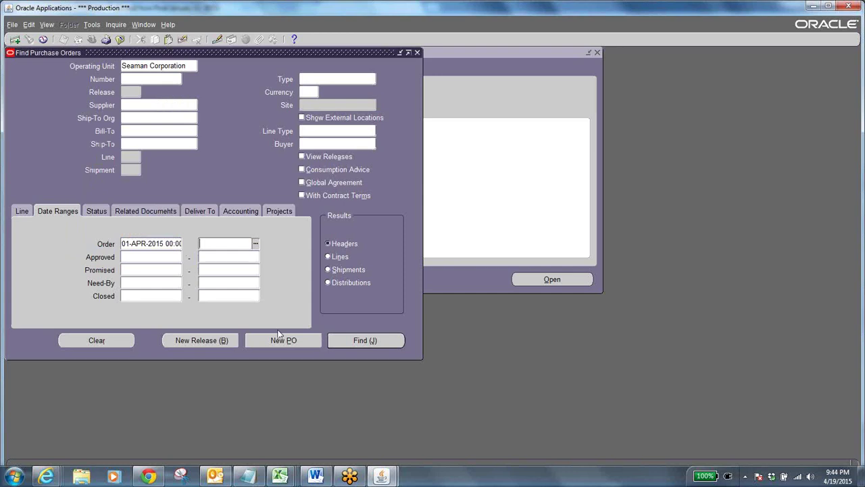
pyautogui.click(256, 243)
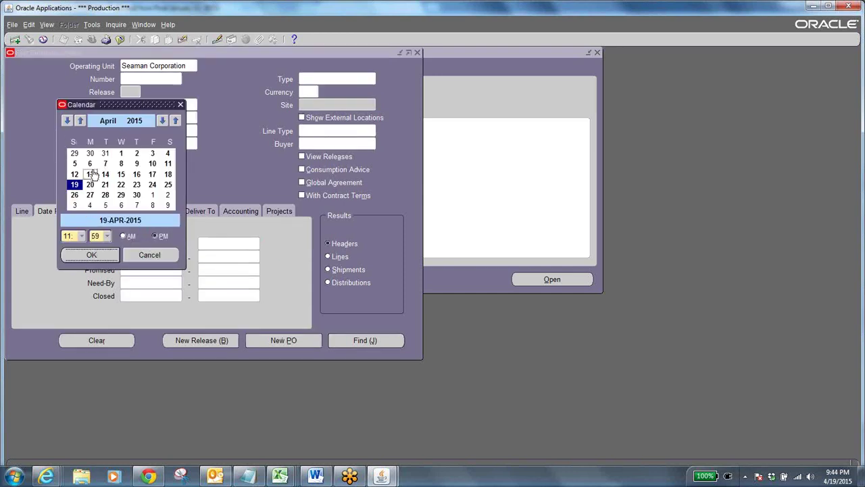
pyautogui.click(101, 255)
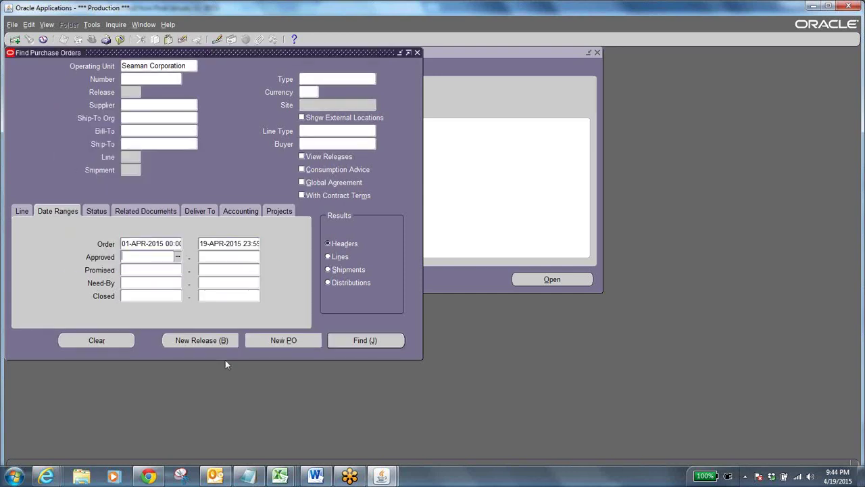
pyautogui.click(371, 341)
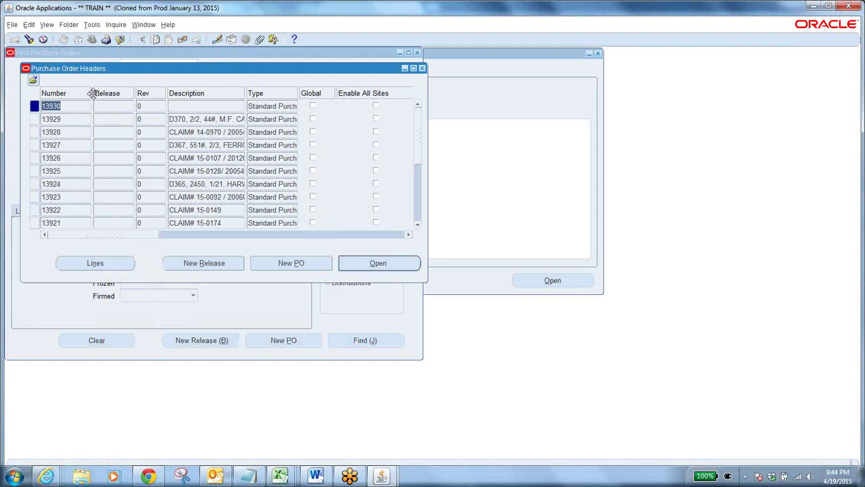
# Select purchase order 13929 in the headers results and open it
pyautogui.click(65, 108)
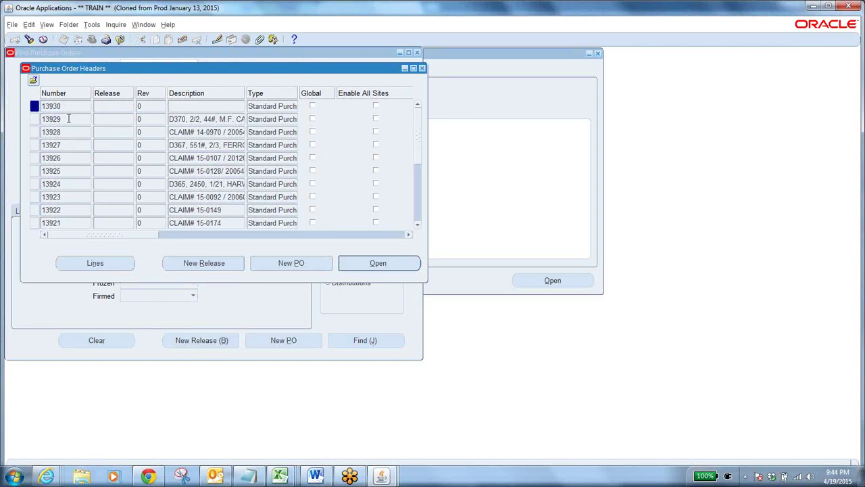
pyautogui.click(68, 119)
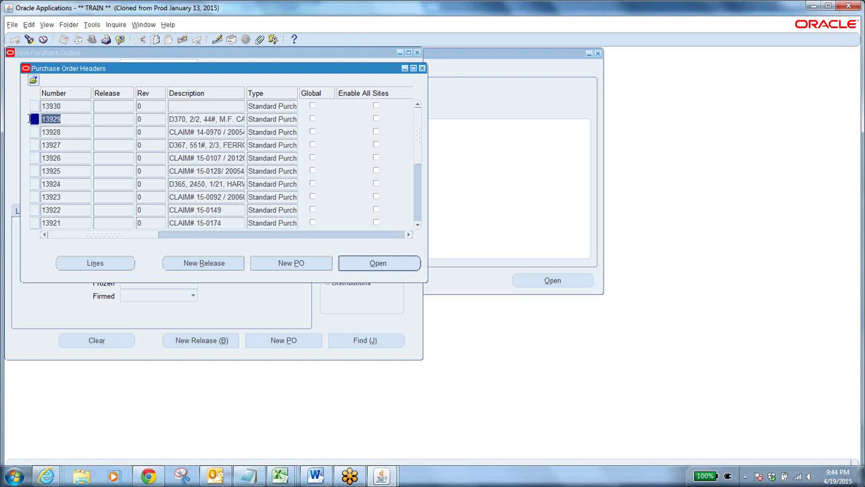
pyautogui.click(380, 267)
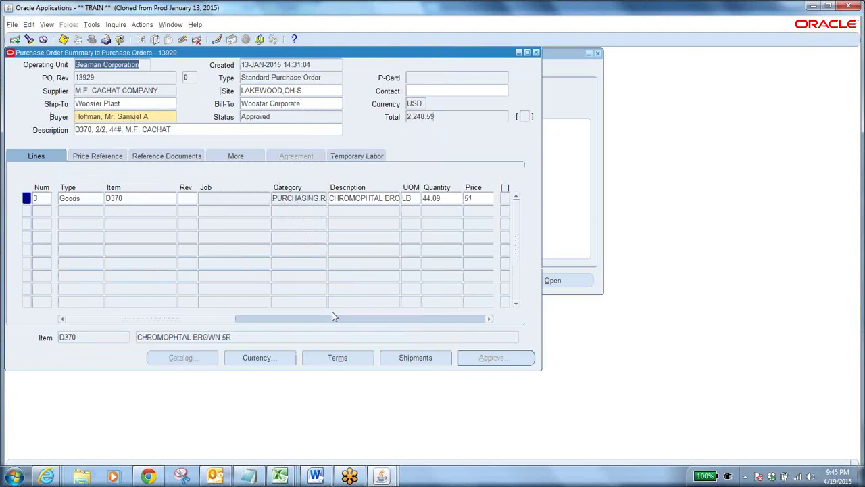
# Check PO 13929's Approved status and Tools menu, then switch to the support email
pyautogui.click(277, 118)
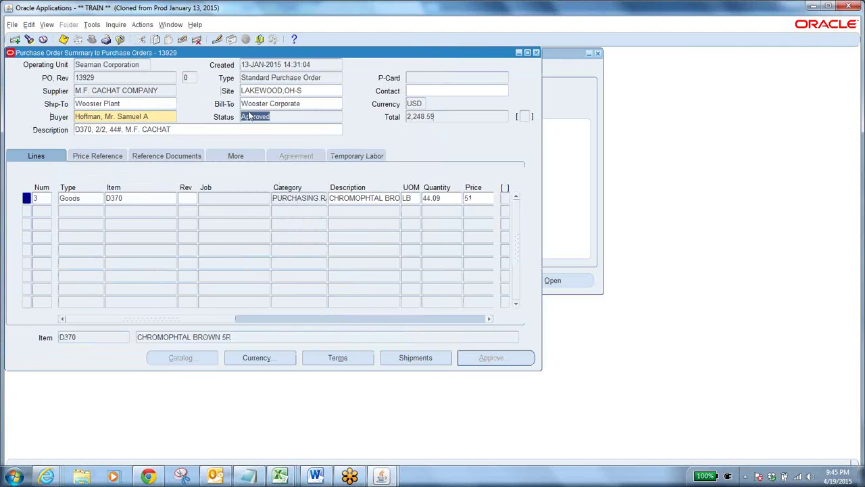
pyautogui.click(91, 25)
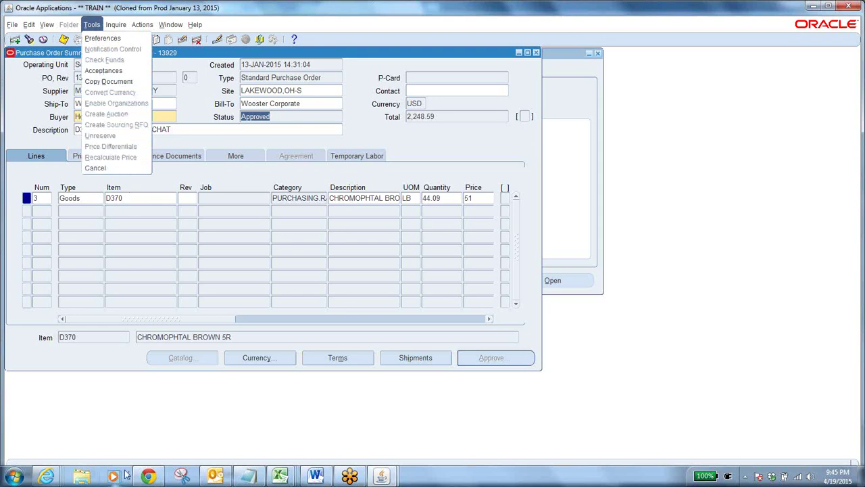
pyautogui.click(148, 476)
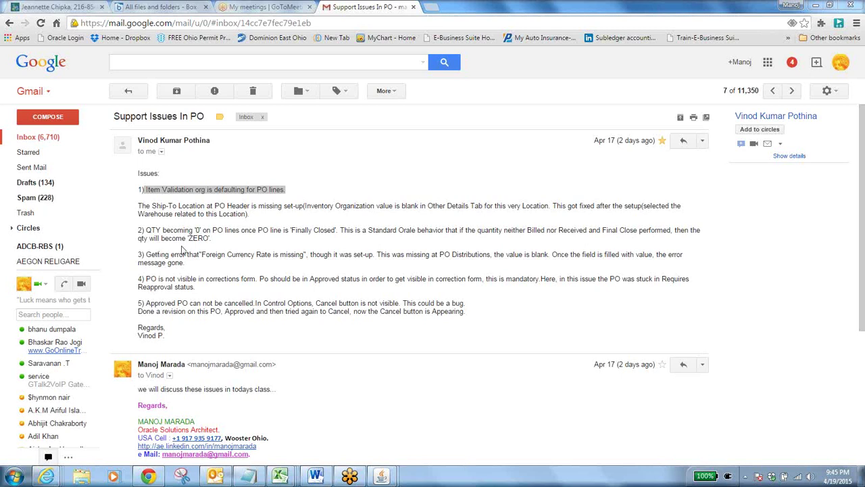
# Return from the Production window to the TRAIN window's PO 13929 and select line 3's quantity
pyautogui.moveTo(381, 476)
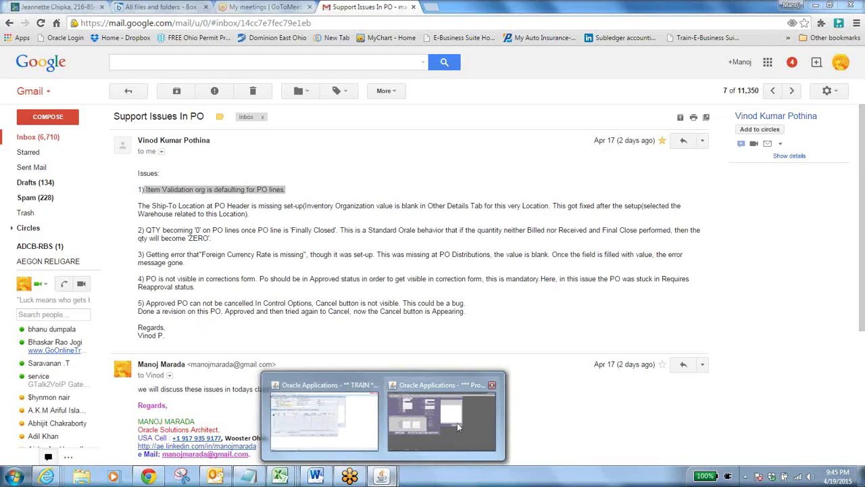
pyautogui.click(449, 424)
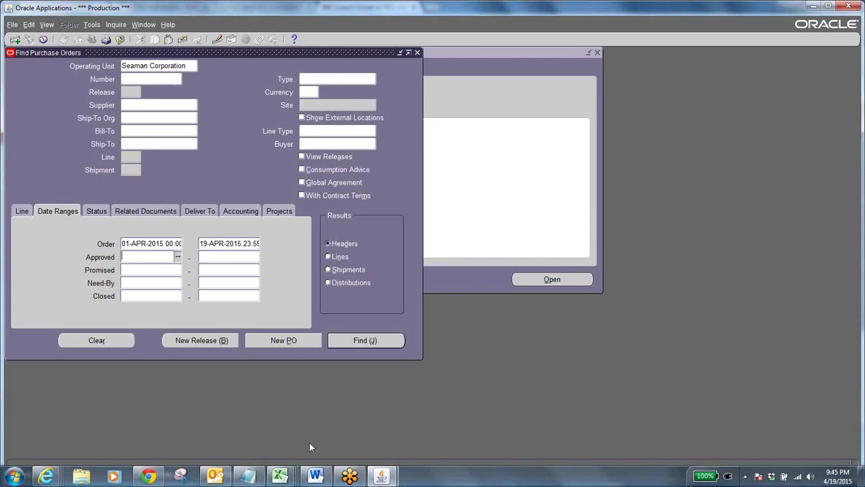
pyautogui.moveTo(382, 476)
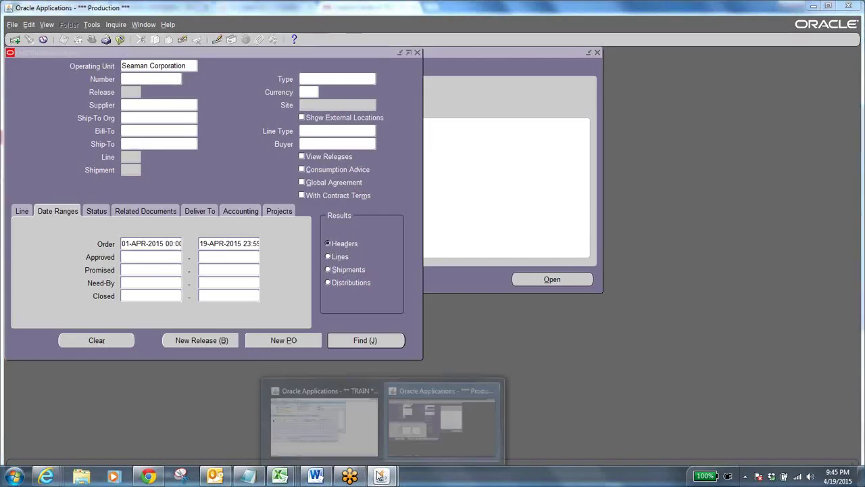
pyautogui.click(351, 426)
pyautogui.click(453, 199)
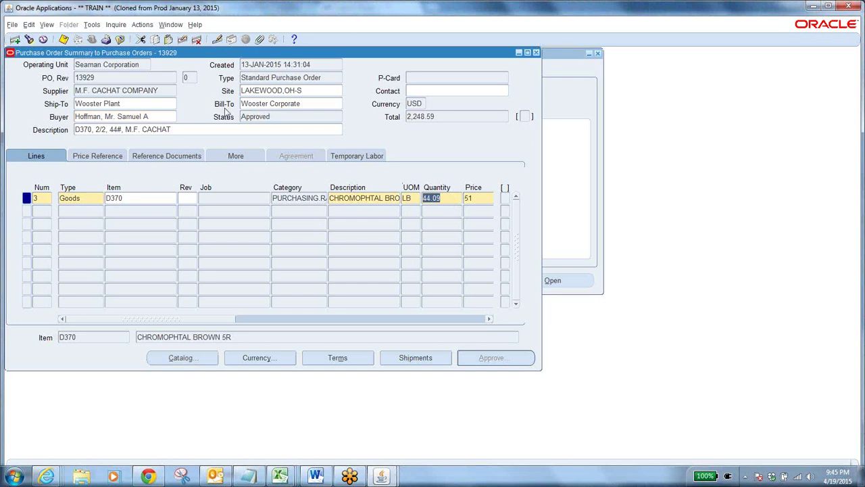
# Open and close PO 13929's Preferences from the Tools menu, then reopen Tools
pyautogui.click(146, 29)
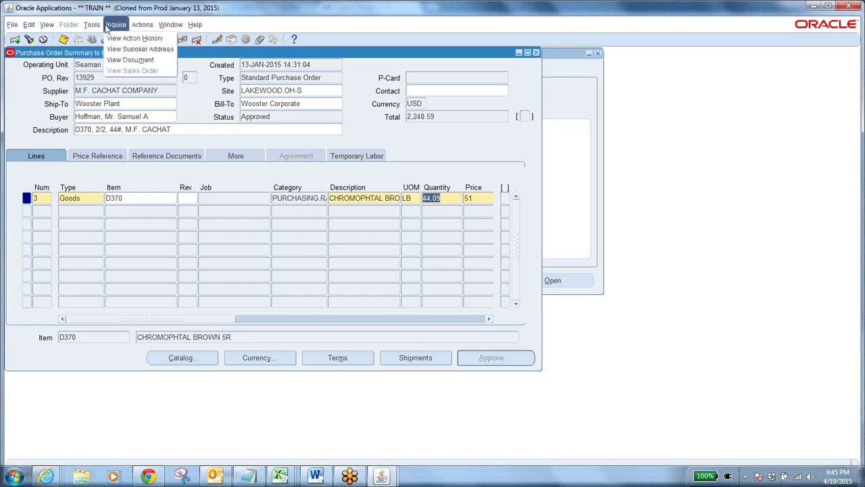
pyautogui.moveTo(96, 28)
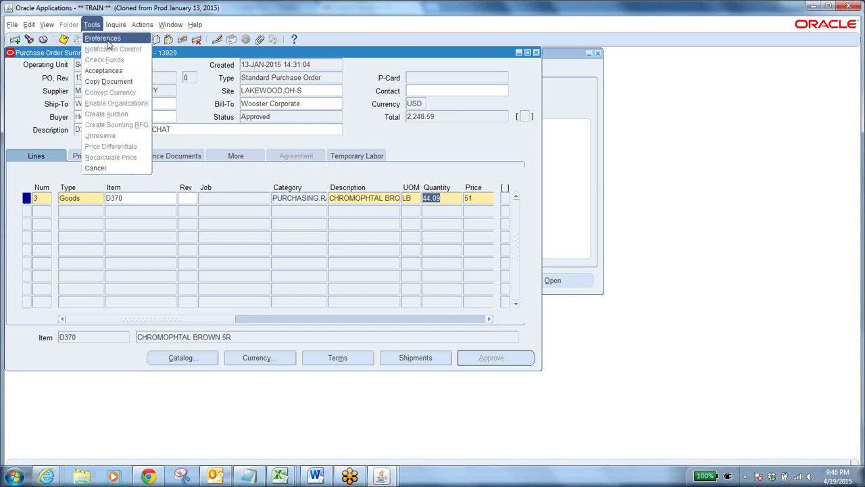
pyautogui.click(106, 41)
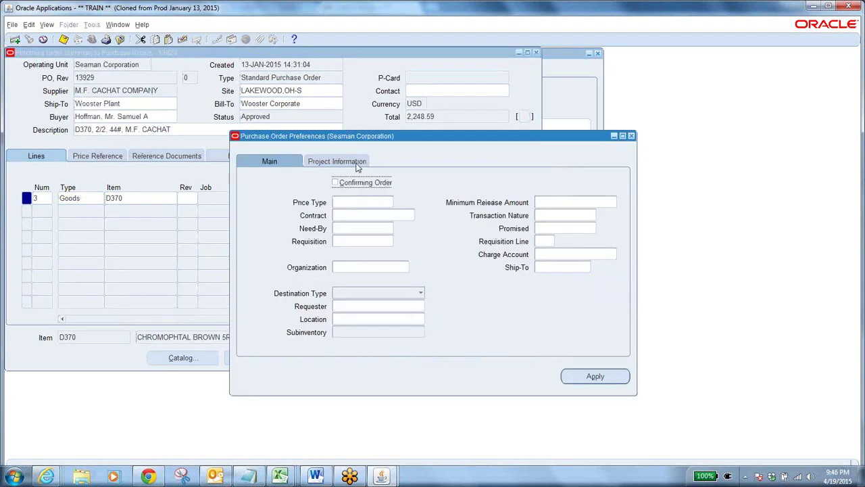
pyautogui.click(629, 136)
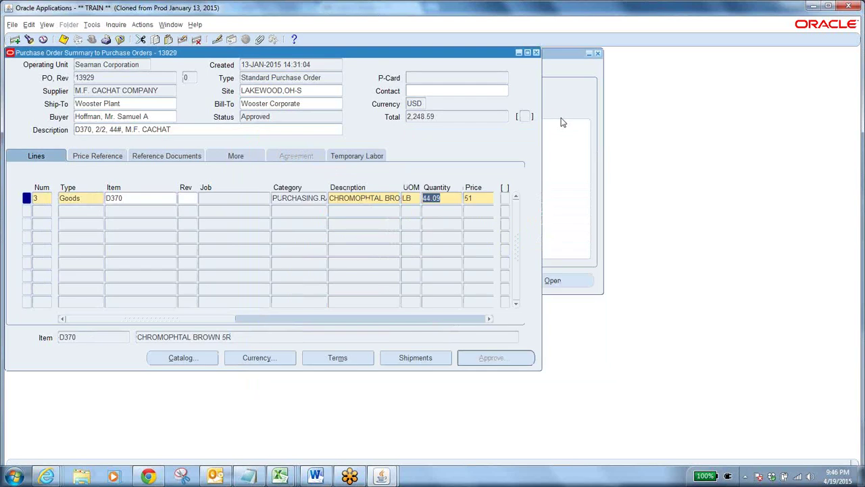
pyautogui.click(91, 25)
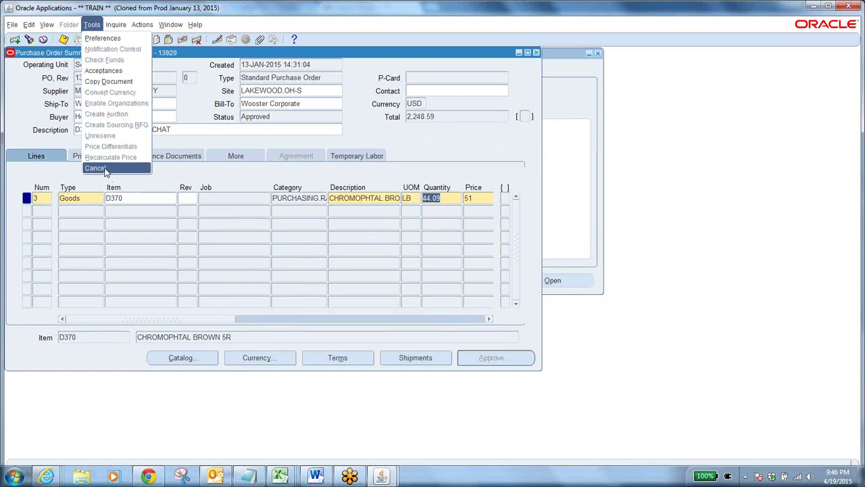
# Switch between the Production and TRAIN Oracle windows, then go to the Support Issues In PO email
pyautogui.hotkey('alt', 'Tab')
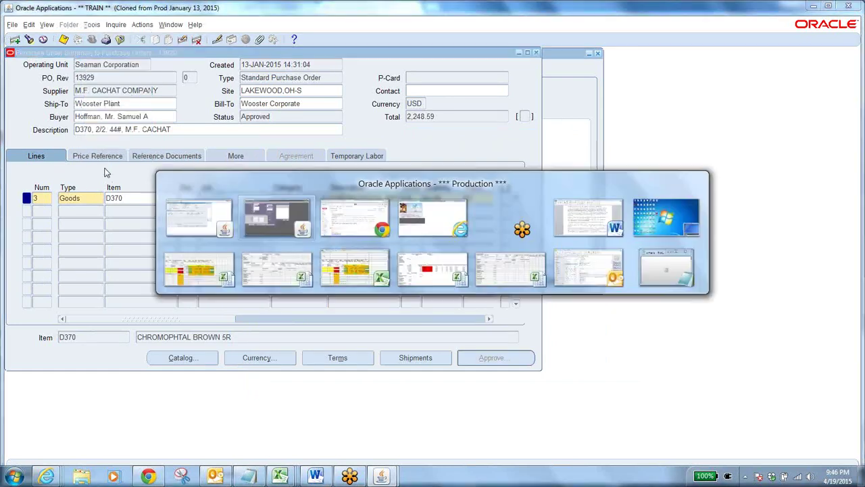
pyautogui.hotkey('alt', 'Tab')
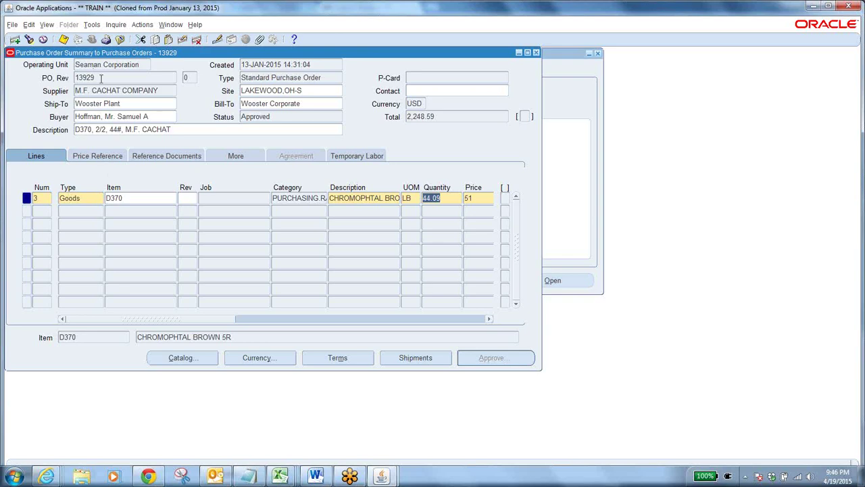
pyautogui.click(149, 477)
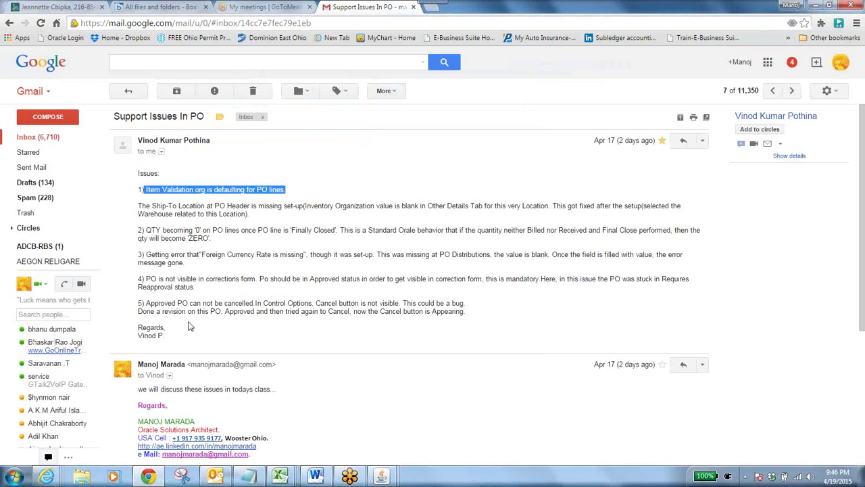
# Highlight issue 5's 'Approved PO can not be cancelled', then check PO 13929's Tools menu for cancelling
pyautogui.moveTo(147, 303); pyautogui.dragTo(255, 303)
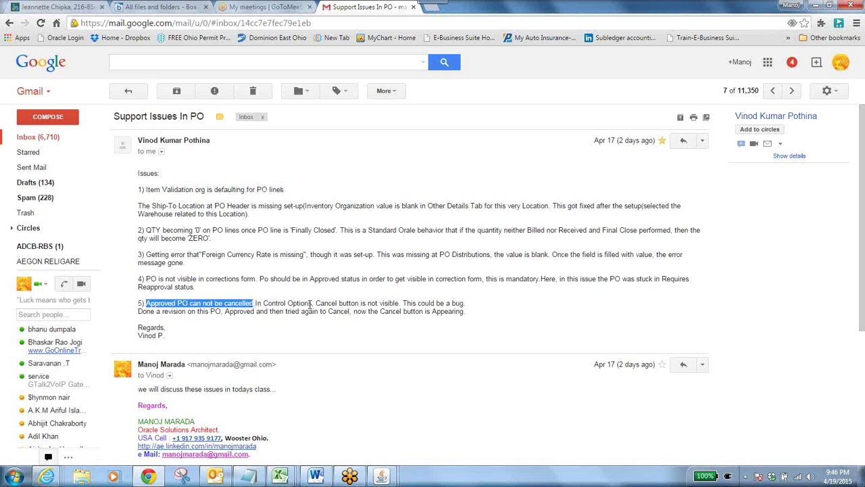
pyautogui.hotkey('alt', 'Tab')
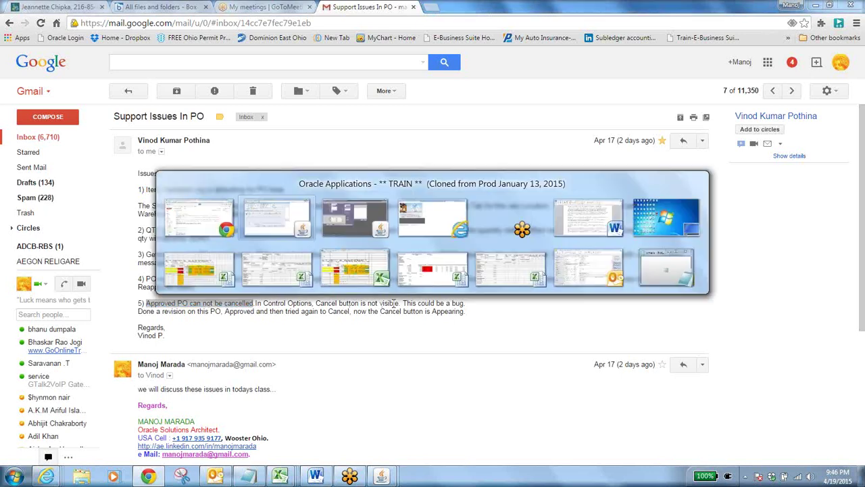
pyautogui.click(93, 24)
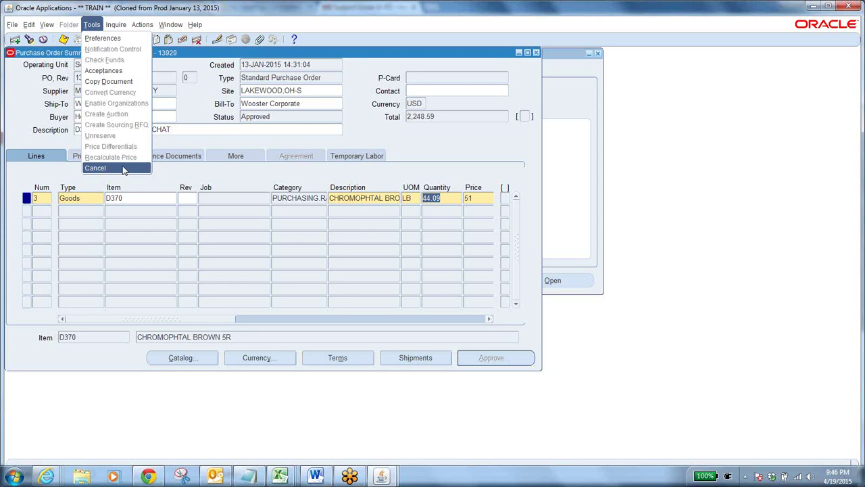
# Check PO 13929's Approved status and the Tools menu's Cancel option, then switch to the email
pyautogui.click(296, 120)
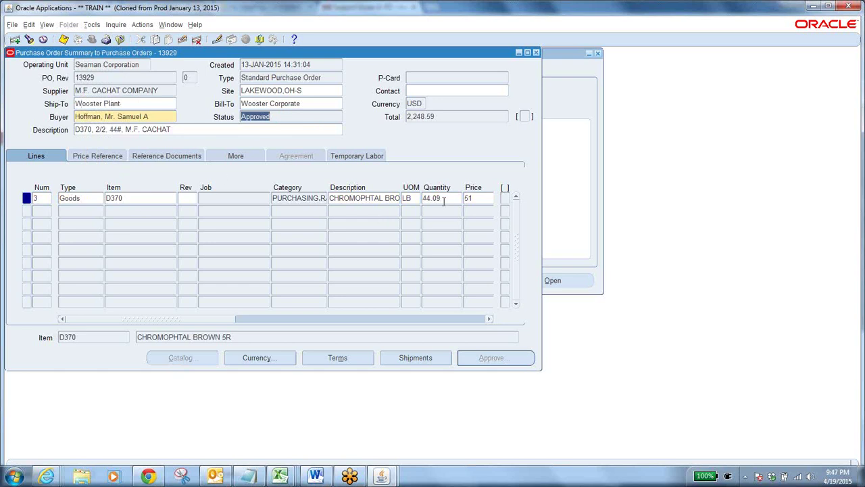
pyautogui.click(275, 116)
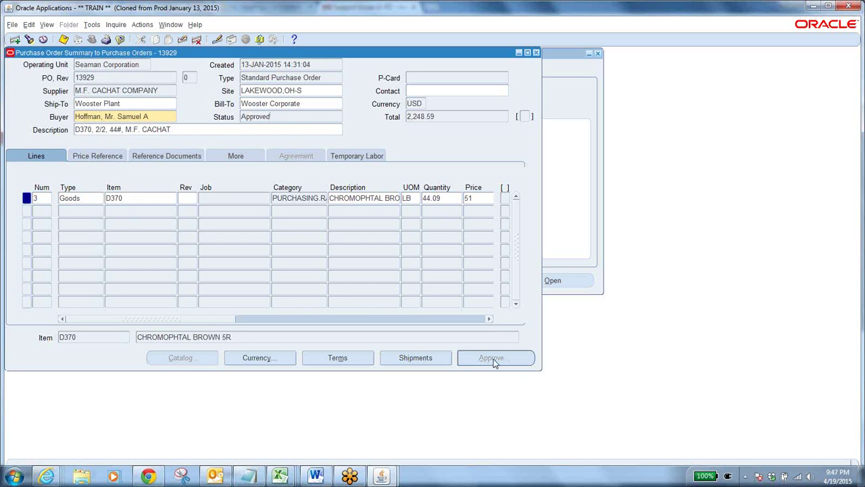
pyautogui.click(92, 27)
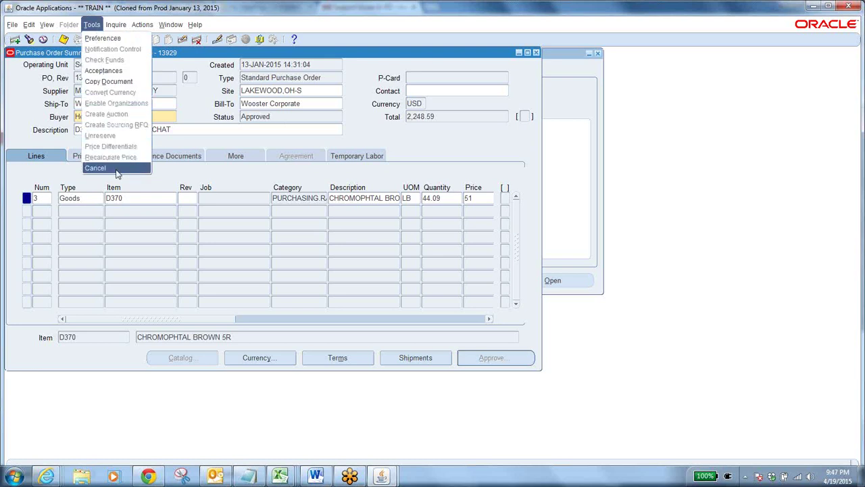
pyautogui.hotkey('alt', 'Tab')
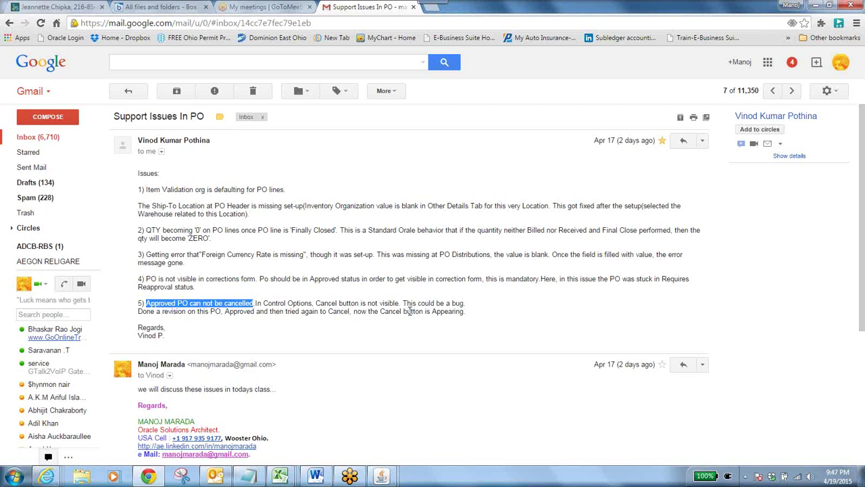
# Switch from the email back to PO 13929 in the TRAIN Oracle window with Alt+Tab
pyautogui.hotkey('alt', 'Tab')
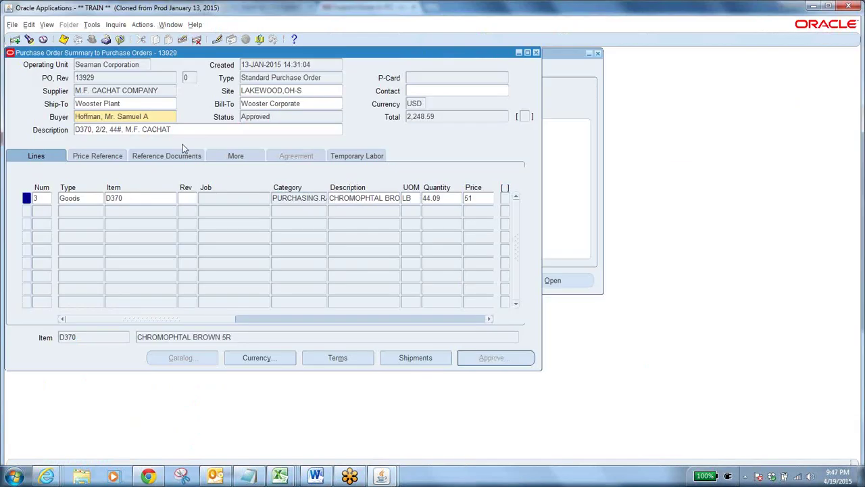
pyautogui.doubleClick(105, 77)
pyautogui.click(114, 26)
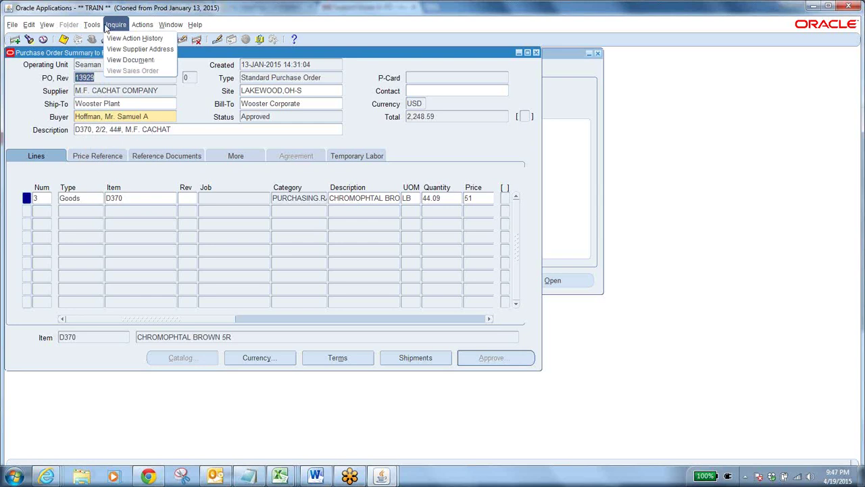
pyautogui.moveTo(100, 27)
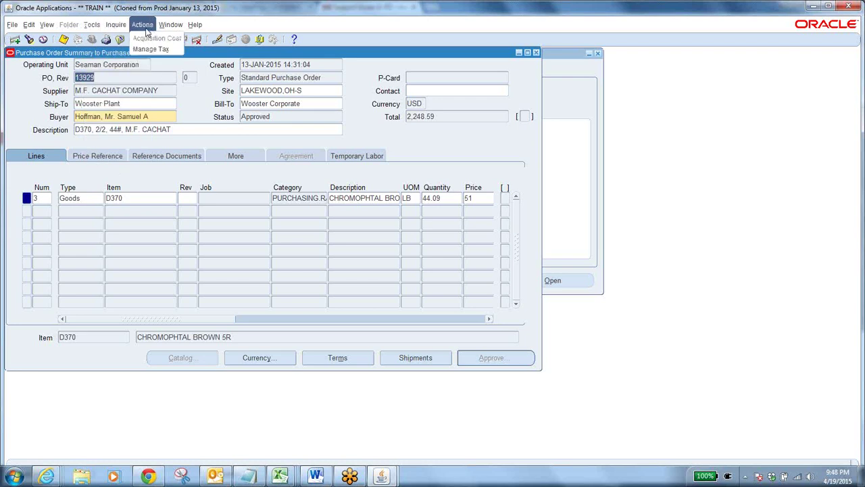
pyautogui.click(128, 199)
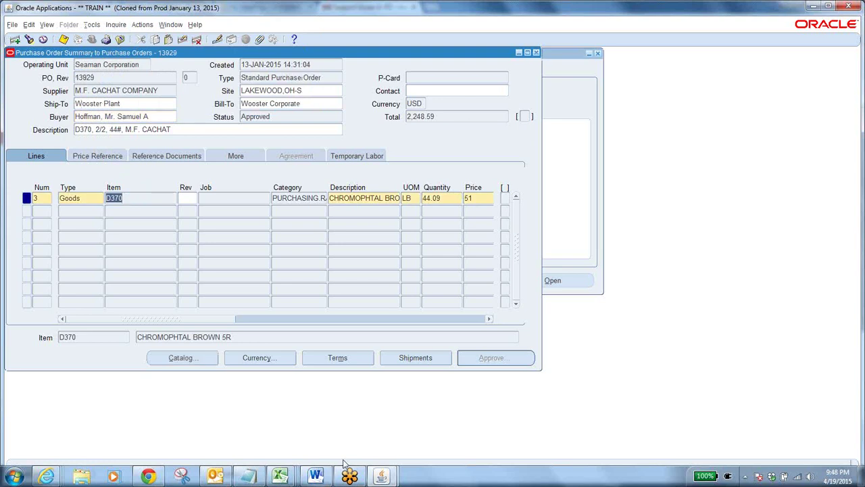
pyautogui.click(382, 477)
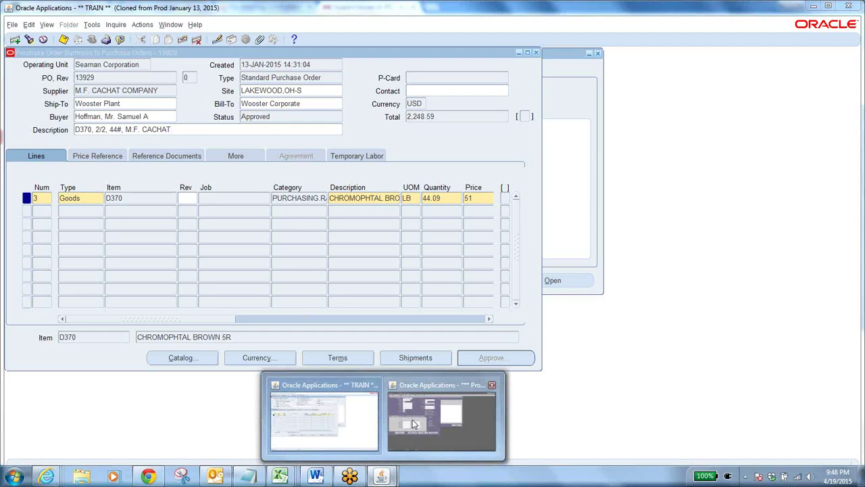
# Rerun the 01-APR-2015 to 19-APR-2015 PO search in Production with Order Approval left blank
pyautogui.click(442, 419)
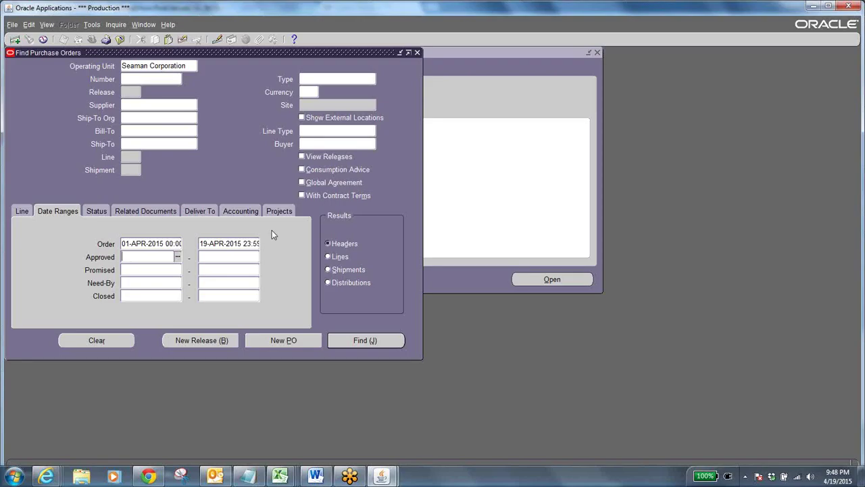
pyautogui.click(367, 345)
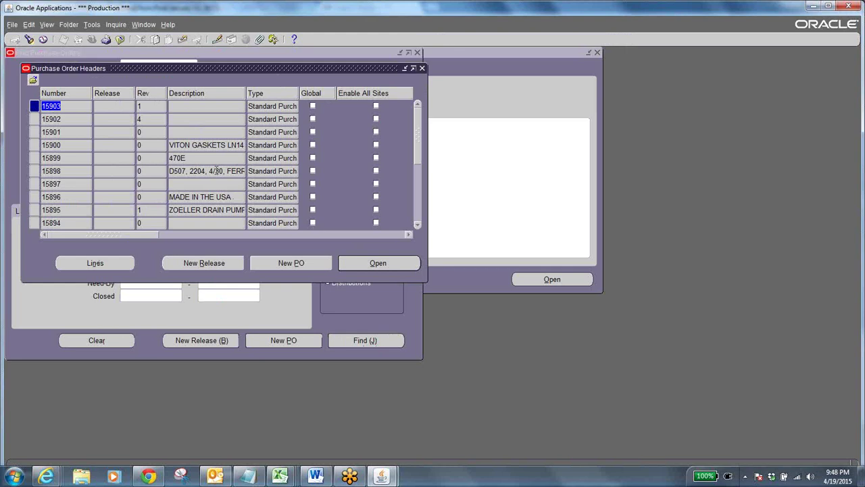
pyautogui.click(423, 68)
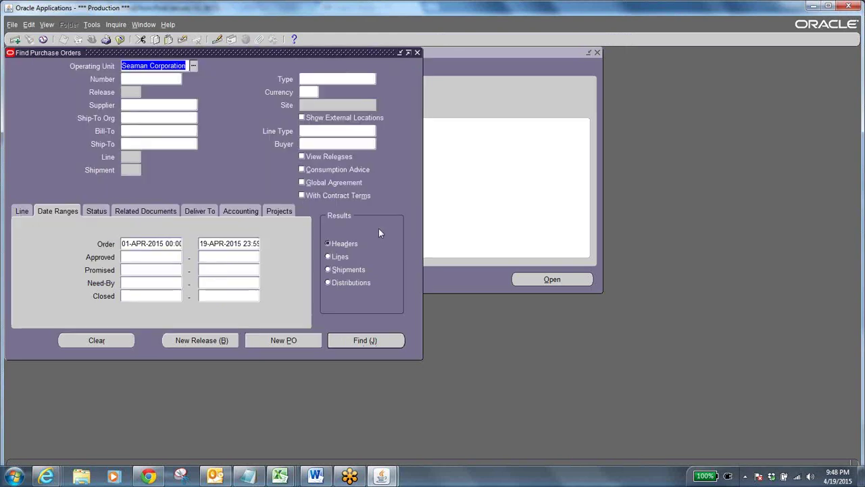
pyautogui.click(96, 211)
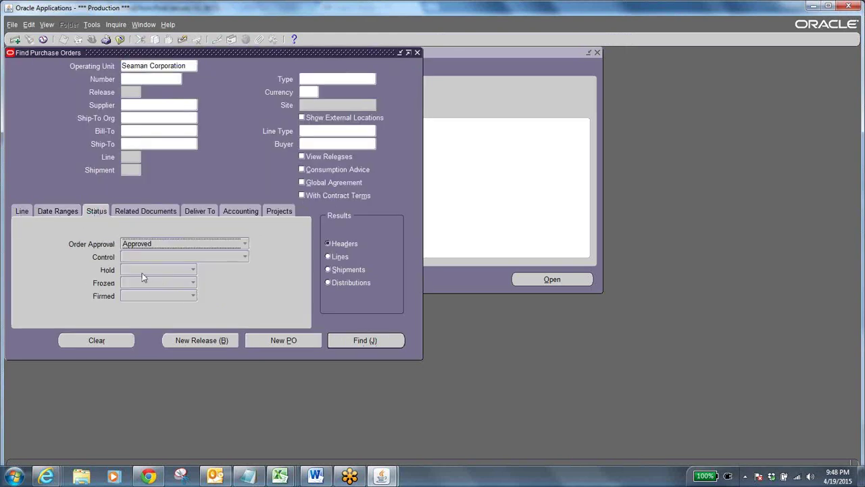
pyautogui.click(182, 245)
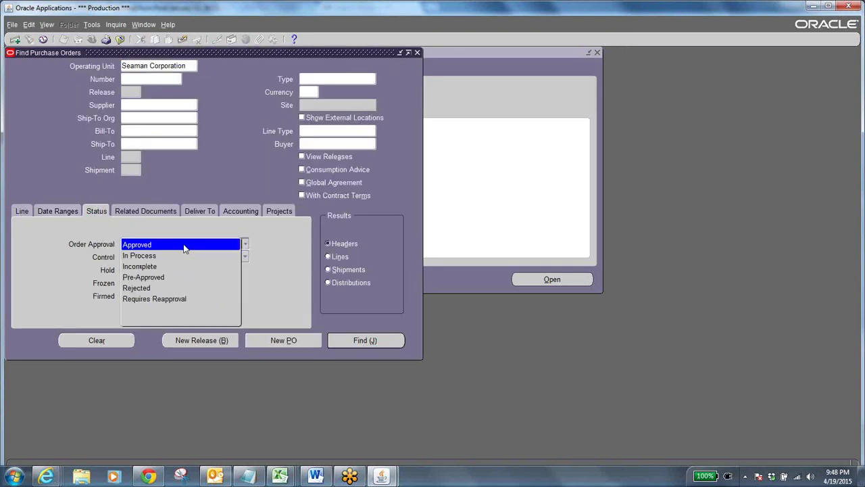
pyautogui.click(169, 323)
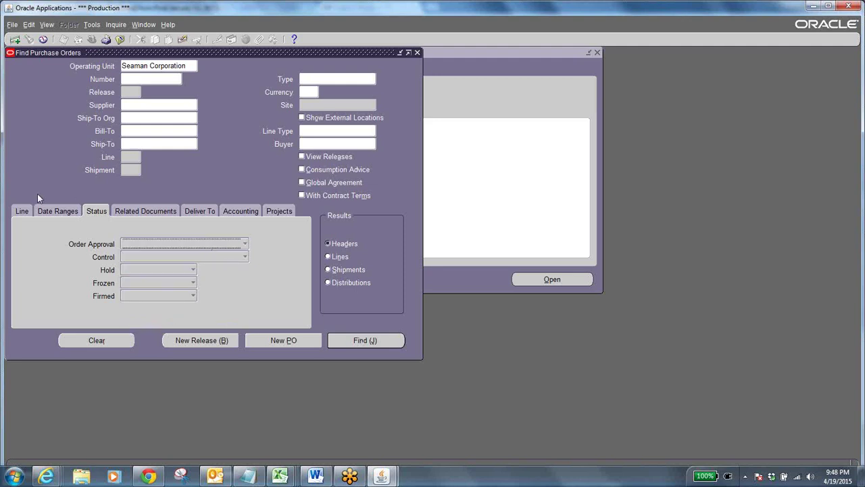
pyautogui.click(51, 211)
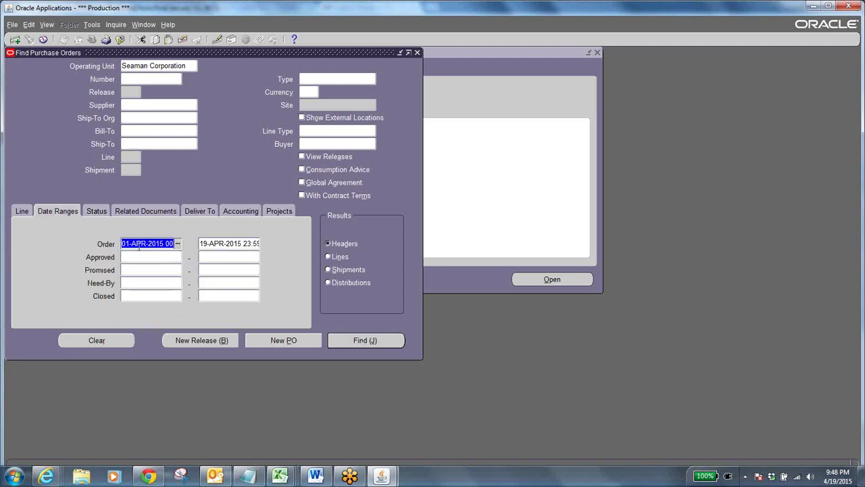
pyautogui.click(137, 244)
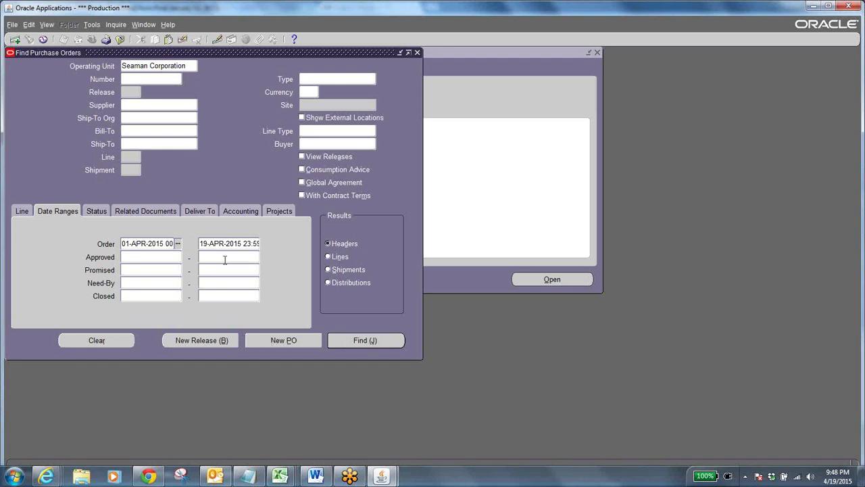
pyautogui.click(357, 345)
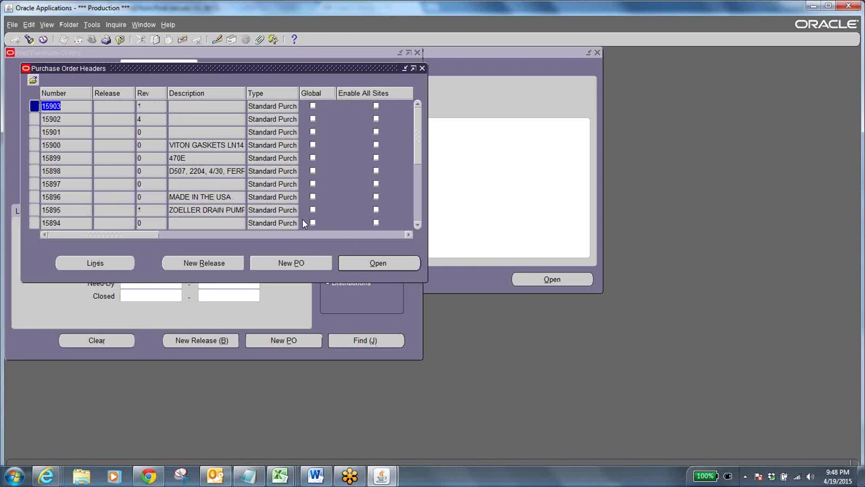
# Scroll the results to the Requires Reapproval order and open PO 15856
pyautogui.click(361, 342)
pyautogui.moveTo(140, 234); pyautogui.dragTo(196, 242)
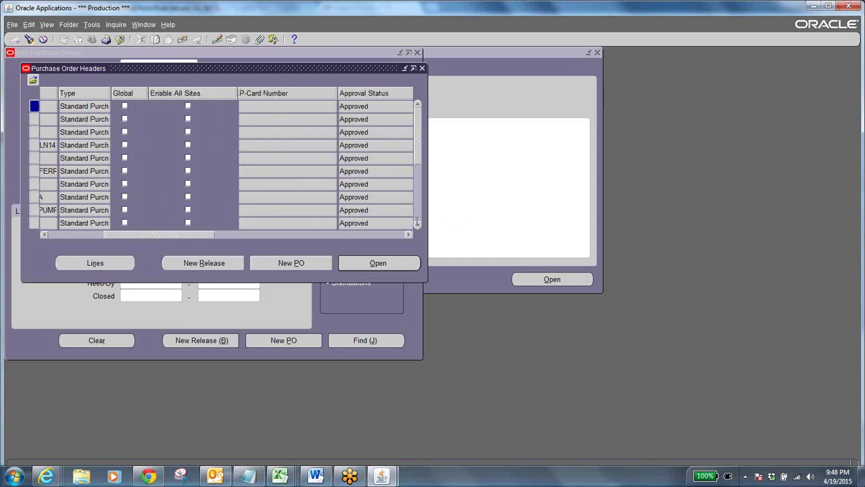
pyautogui.click(383, 223)
pyautogui.scroll(-5, 383, 221)
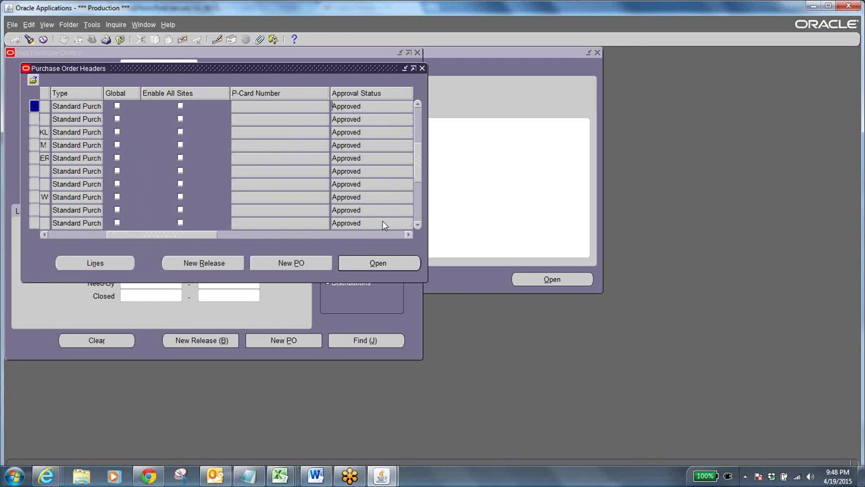
pyautogui.scroll(-3, 383, 221)
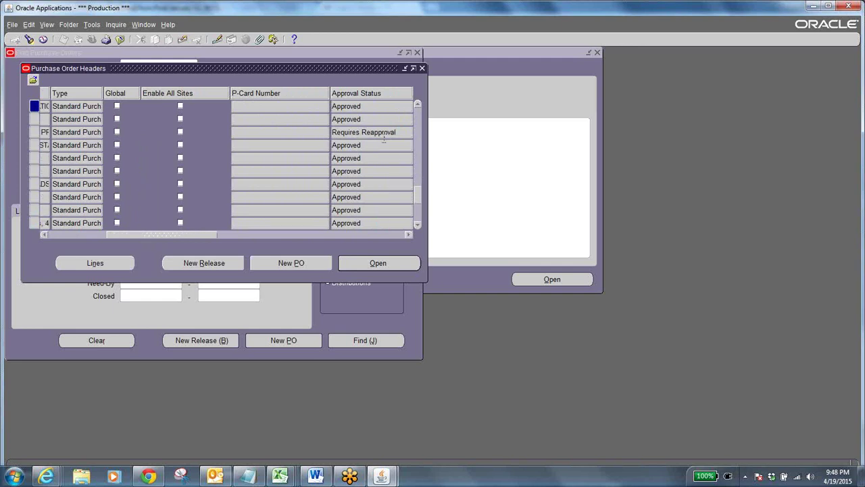
pyautogui.click(383, 132)
pyautogui.click(88, 135)
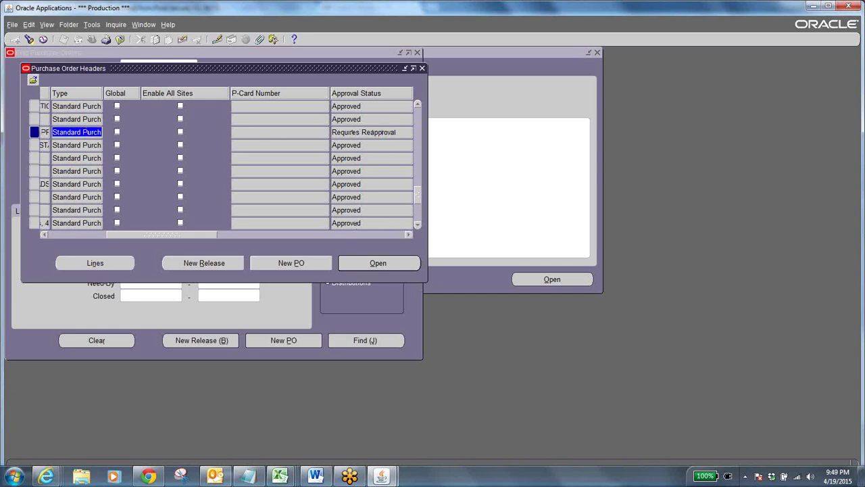
pyautogui.click(371, 264)
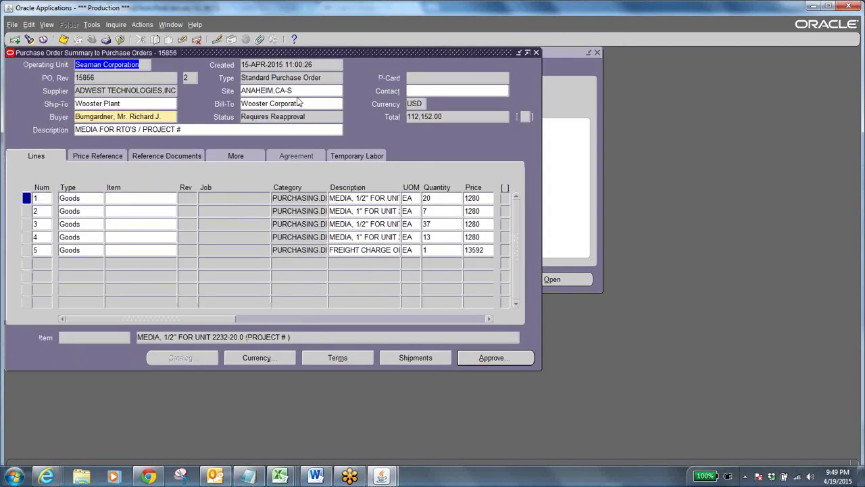
pyautogui.click(310, 117)
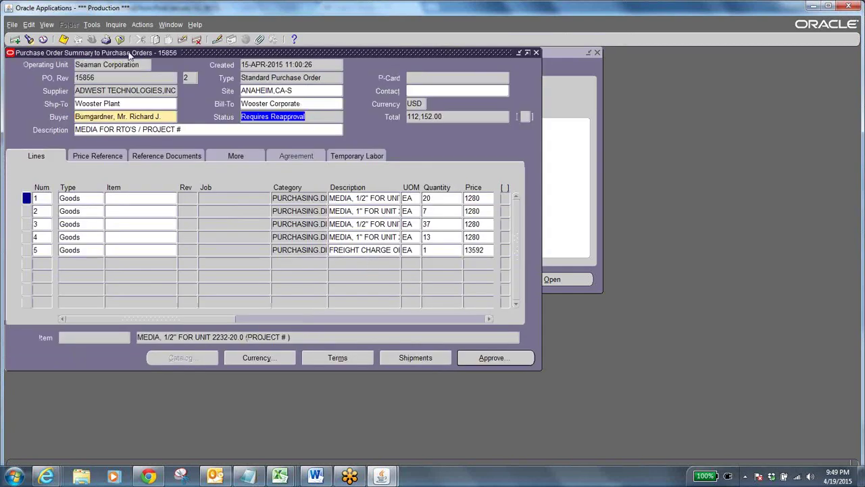
pyautogui.click(119, 25)
pyautogui.moveTo(90, 26)
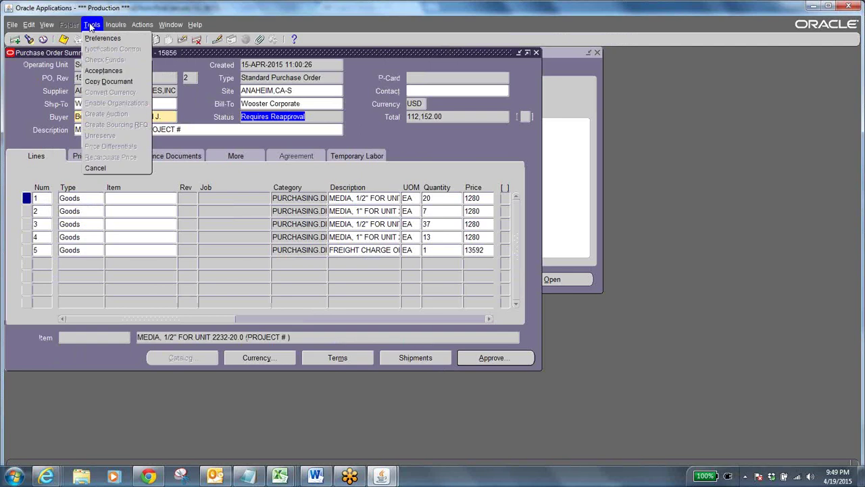
pyautogui.moveTo(116, 26)
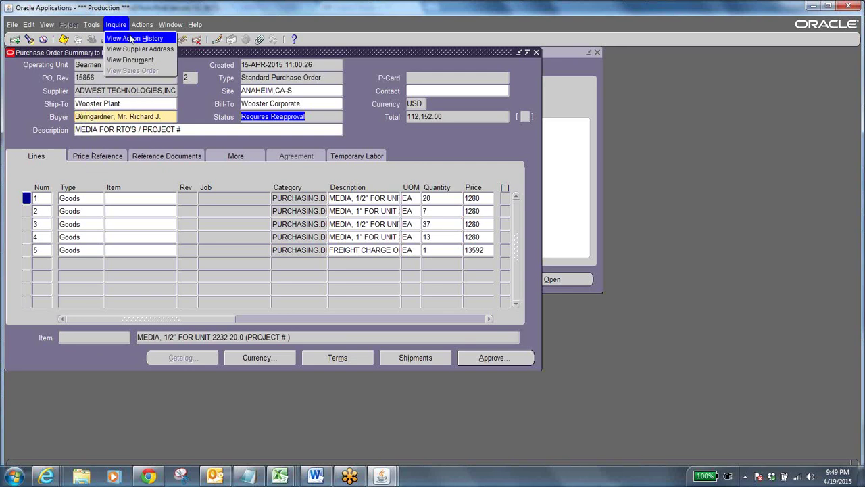
pyautogui.click(132, 38)
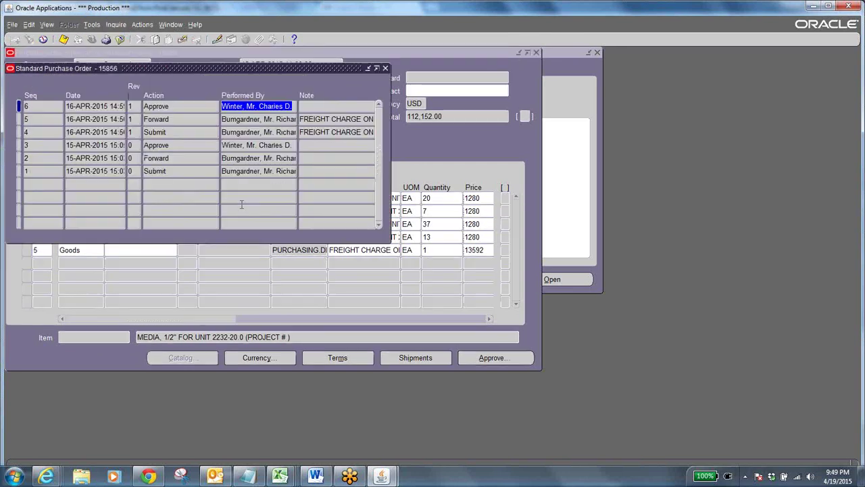
pyautogui.click(283, 106)
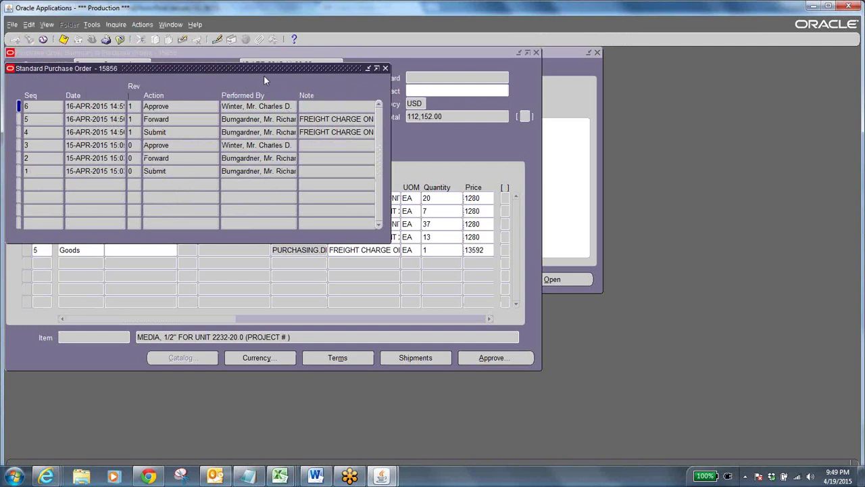
pyautogui.moveTo(257, 71); pyautogui.dragTo(488, 122)
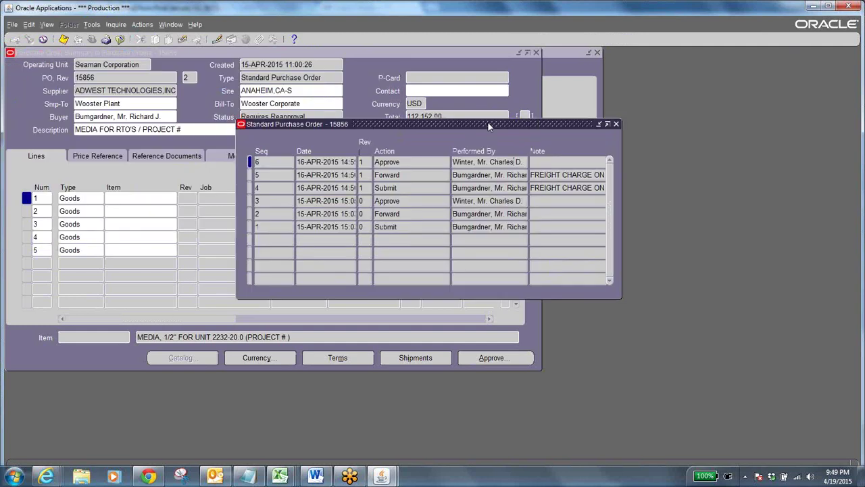
pyautogui.click(428, 228)
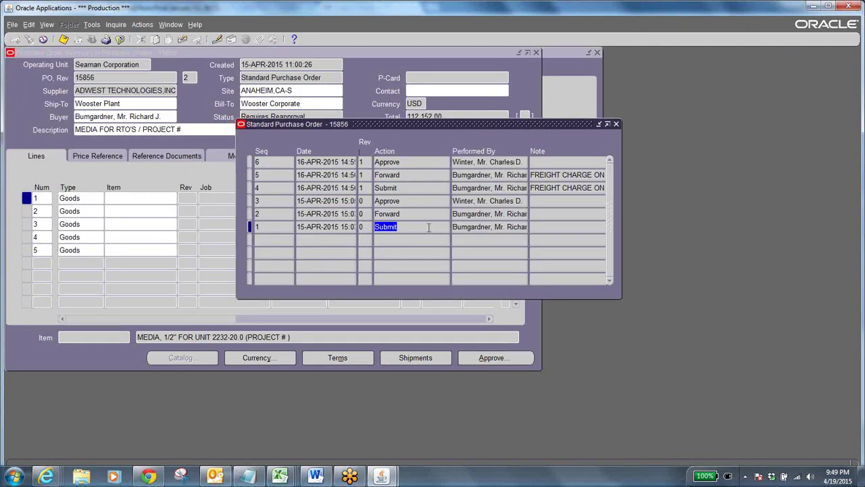
pyautogui.press('Tab')
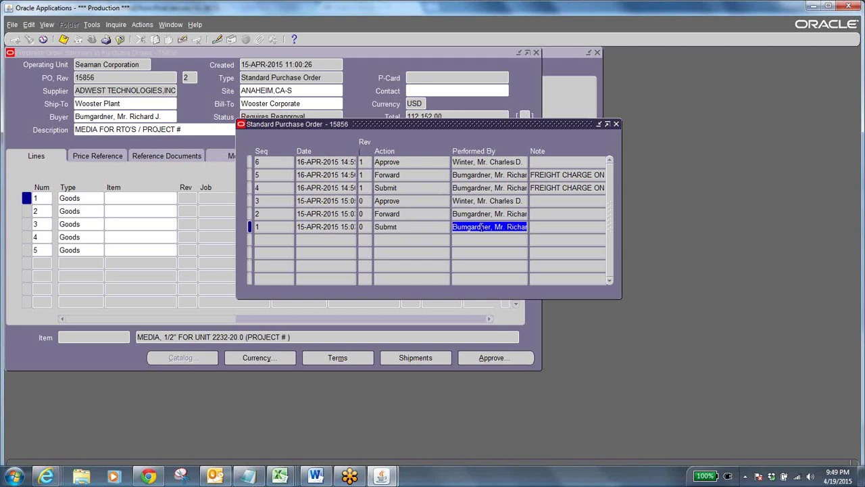
pyautogui.click(403, 201)
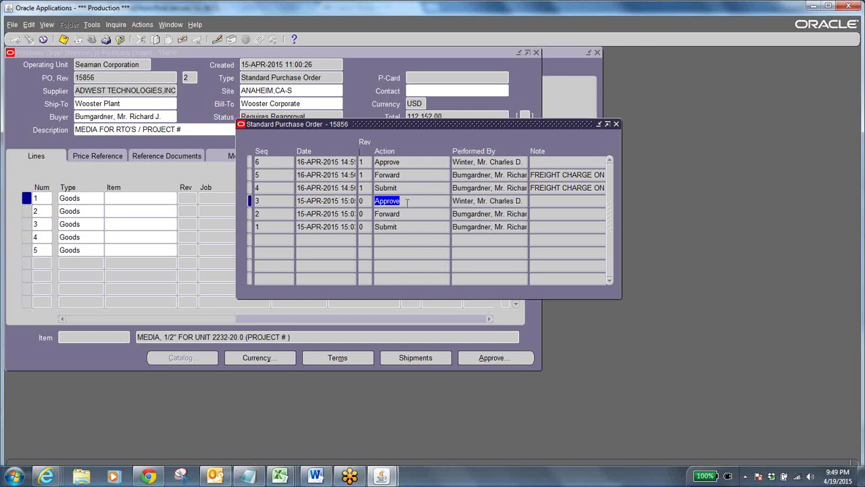
pyautogui.click(407, 200)
pyautogui.moveTo(407, 201); pyautogui.dragTo(365, 202)
pyautogui.click(414, 188)
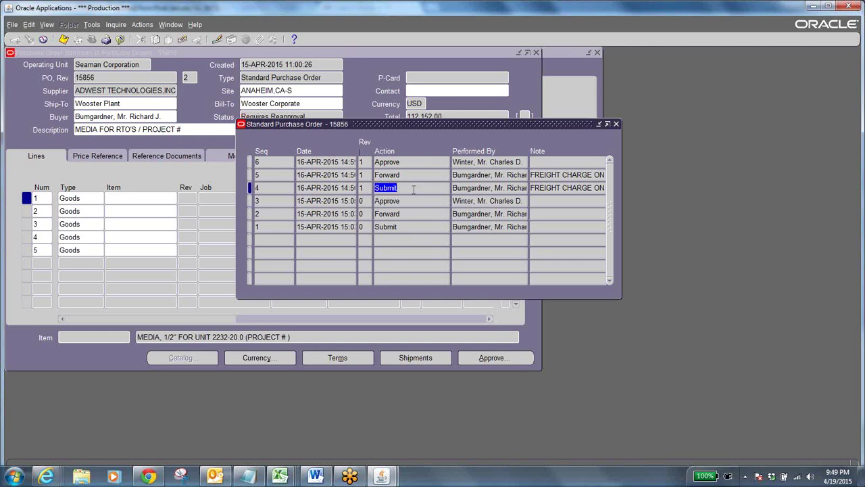
pyautogui.click(466, 188)
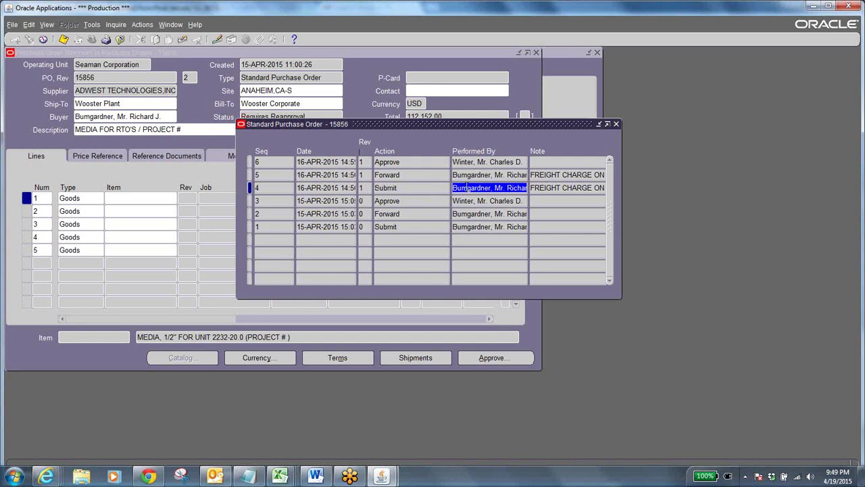
pyautogui.click(419, 161)
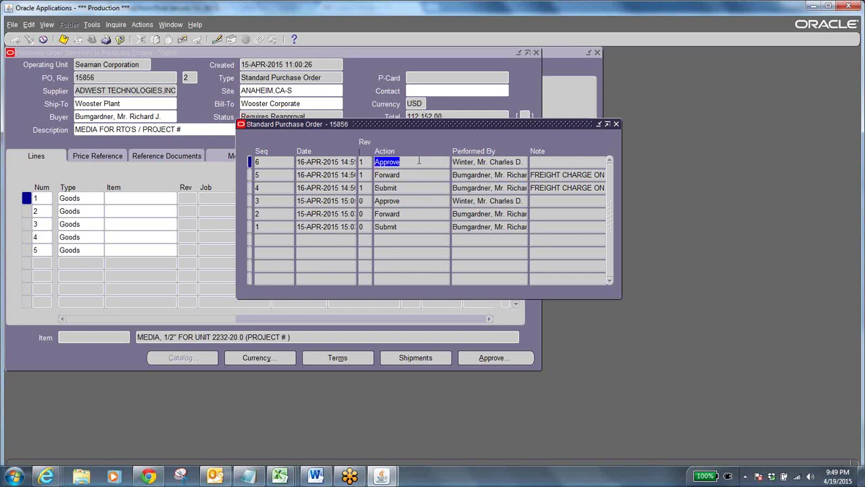
pyautogui.click(616, 124)
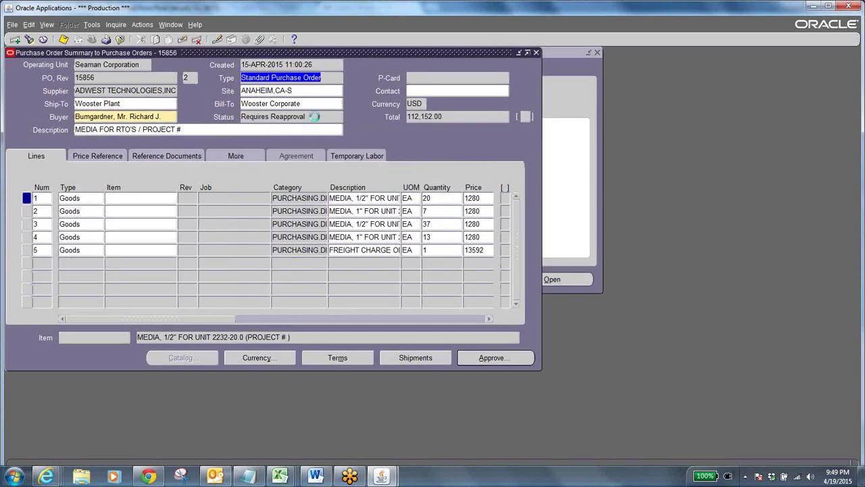
pyautogui.click(313, 119)
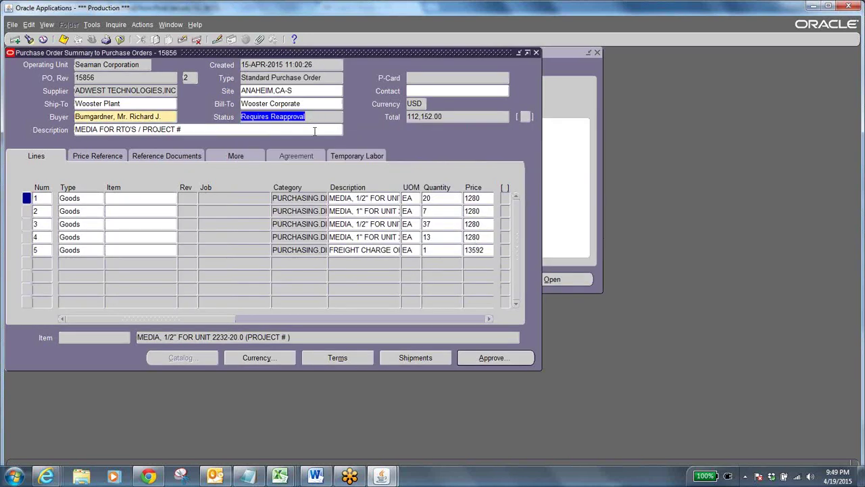
pyautogui.click(312, 116)
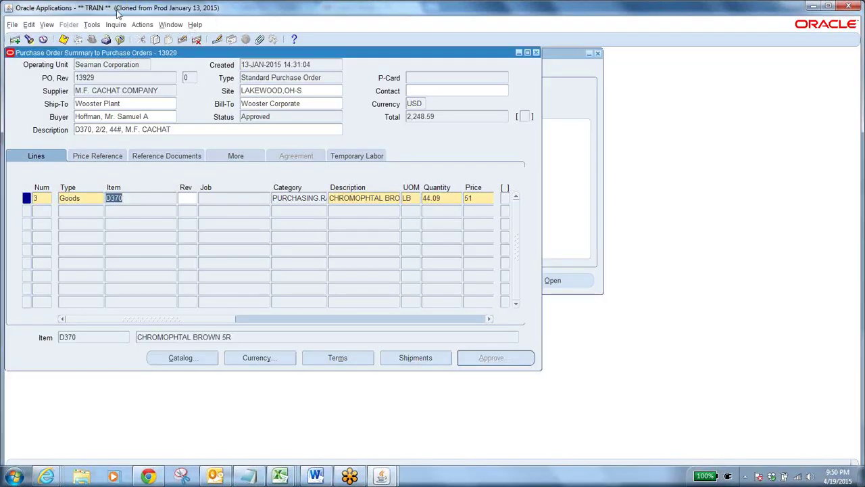
pyautogui.click(92, 26)
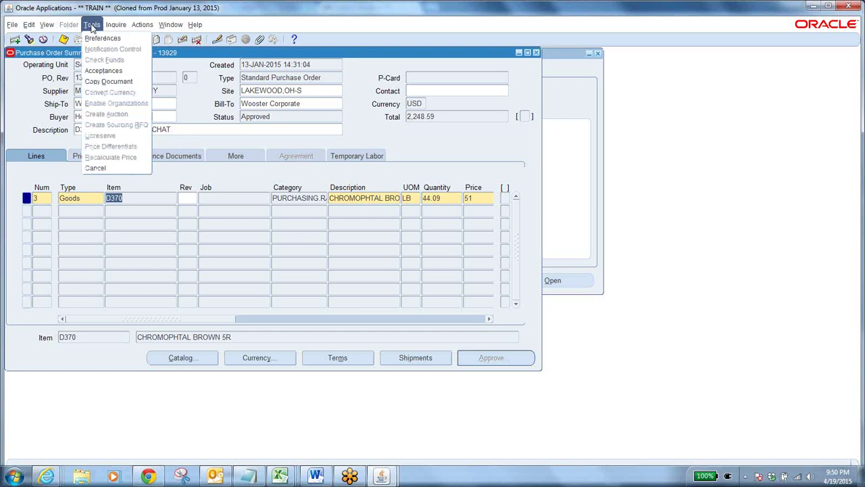
pyautogui.click(249, 179)
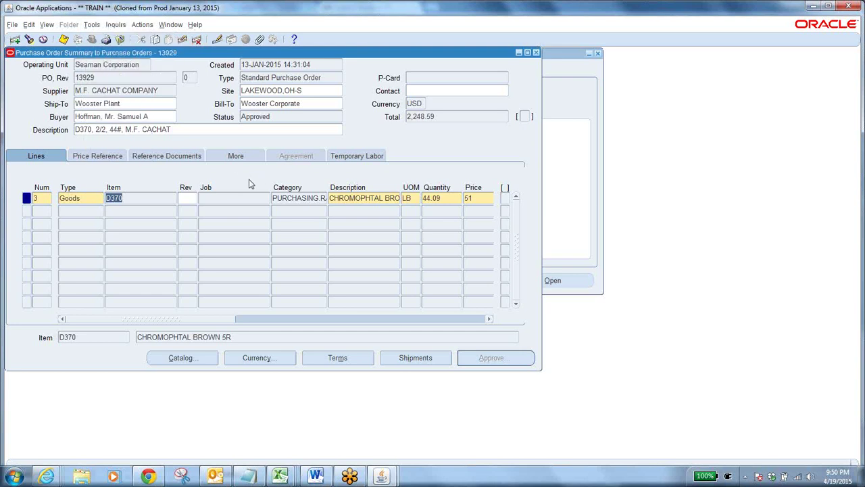
pyautogui.click(79, 197)
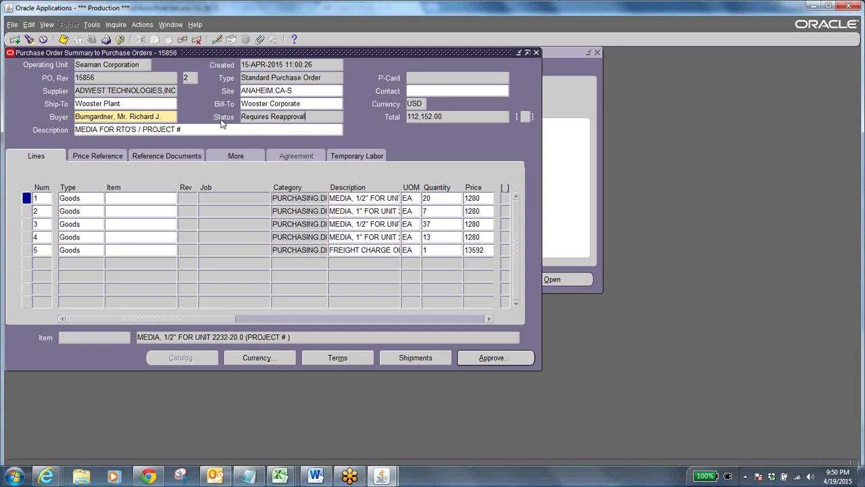
# Close the Preferences window and open Tools > Cancel for PO 15856's Control Document dialog
pyautogui.click(128, 79)
pyautogui.click(92, 24)
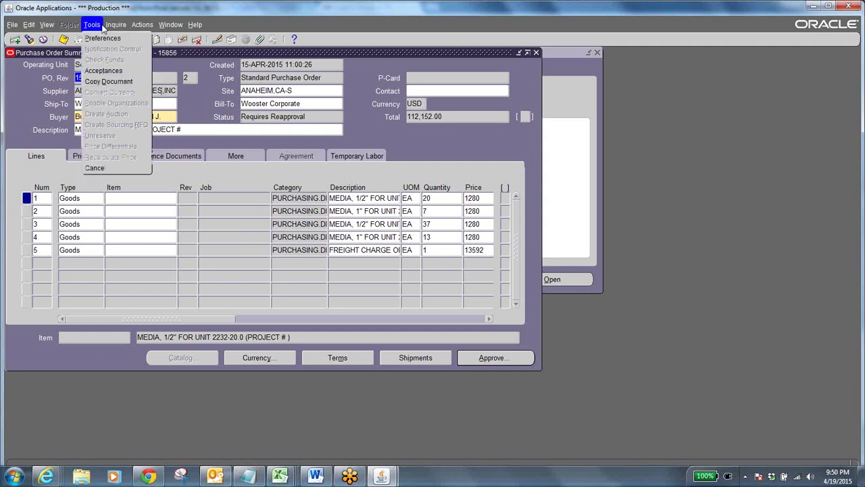
pyautogui.click(126, 38)
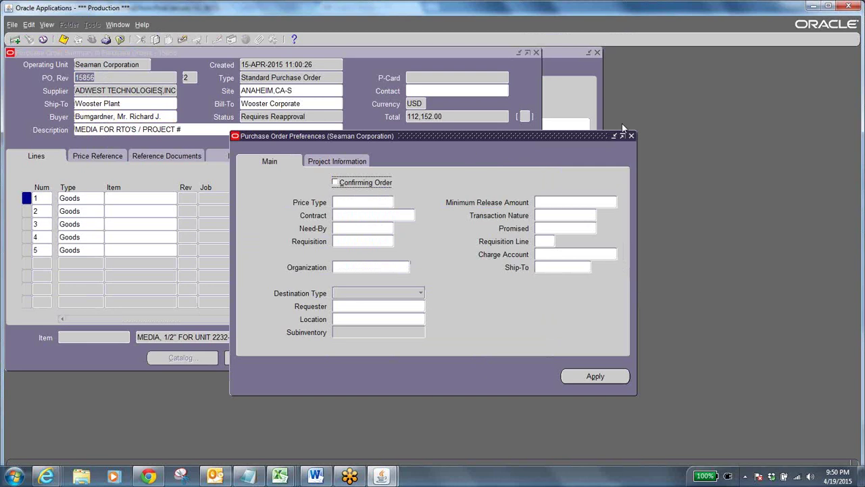
pyautogui.click(631, 138)
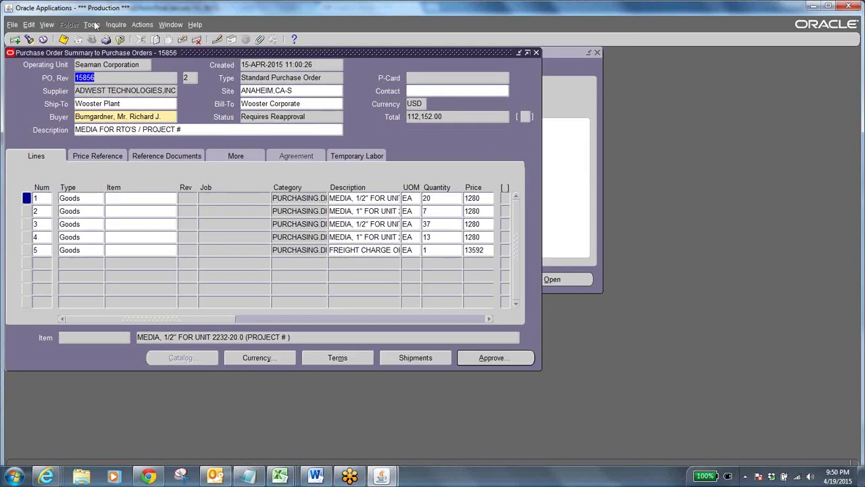
pyautogui.click(92, 24)
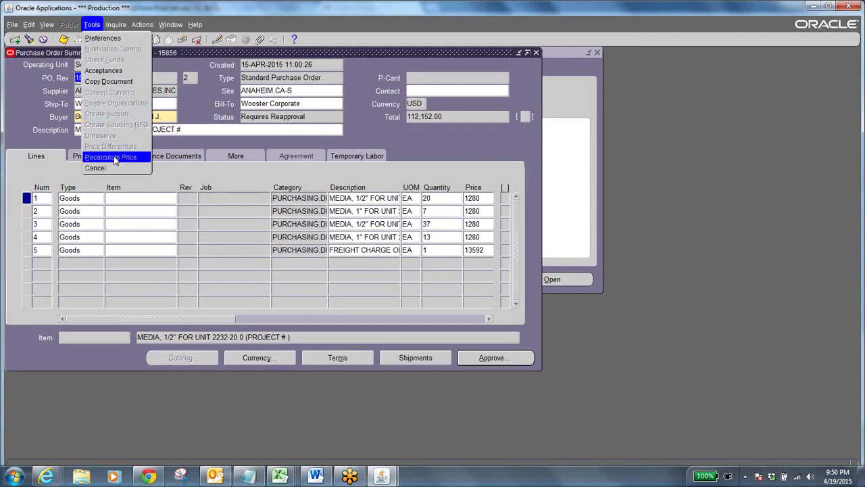
pyautogui.click(94, 168)
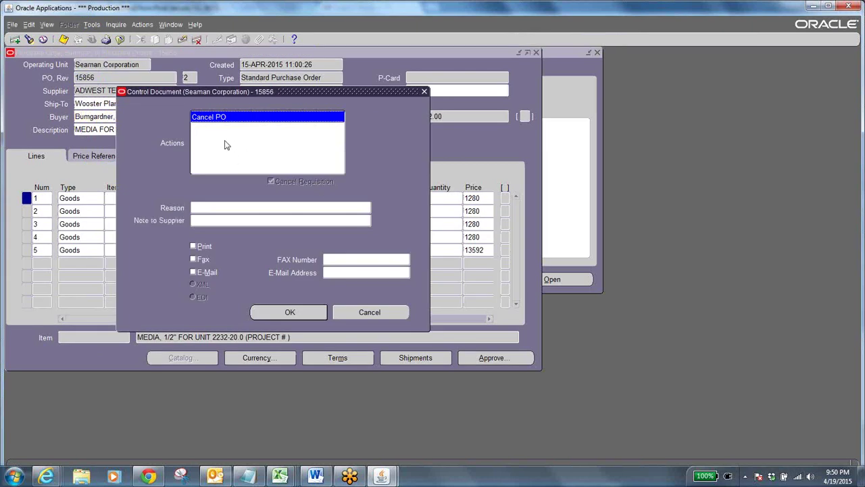
# Move the Control Document dialog aside, review it, and dismiss it with Cancel, leaving PO 15856 intact
pyautogui.moveTo(295, 93); pyautogui.dragTo(405, 118)
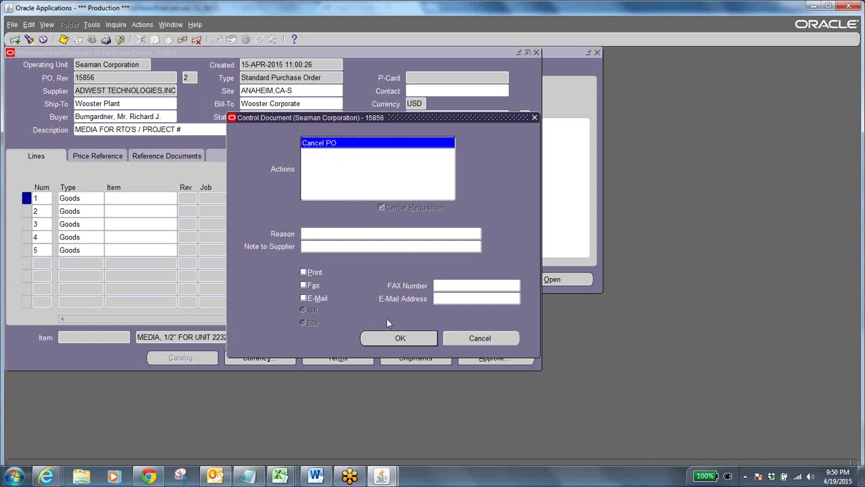
pyautogui.click(480, 338)
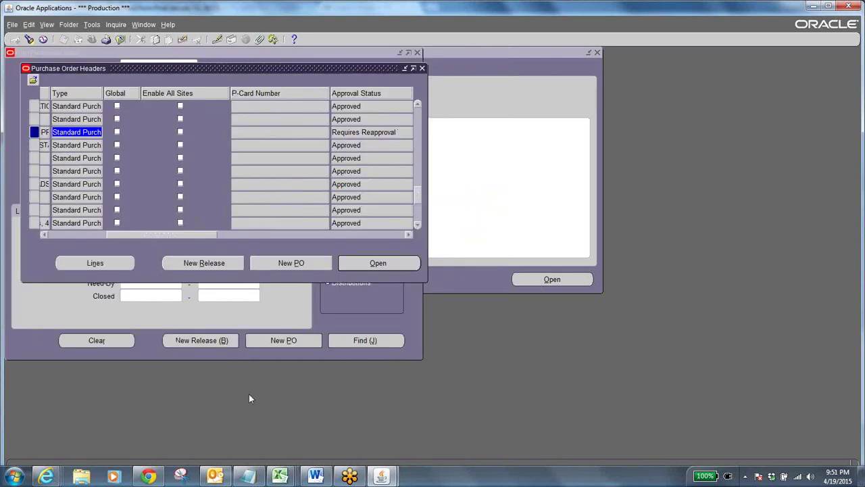
# Read the Support Issues In PO email, then return to the Production Oracle window
pyautogui.click(150, 478)
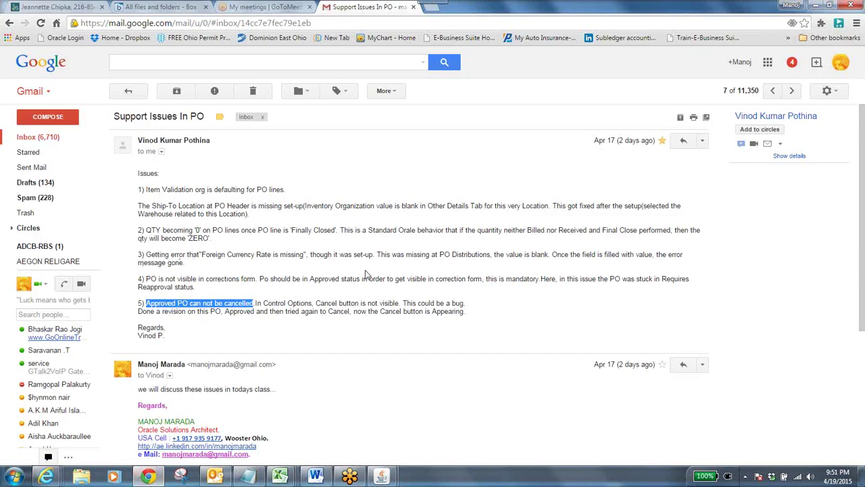
pyautogui.click(393, 470)
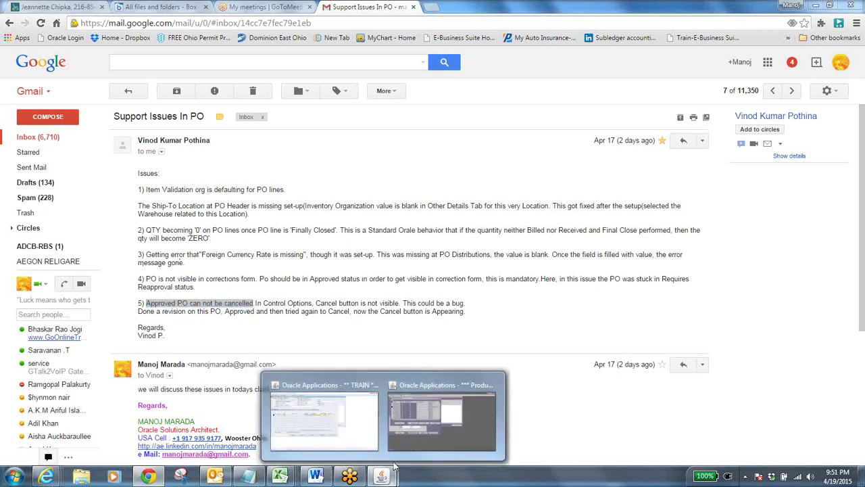
pyautogui.click(421, 407)
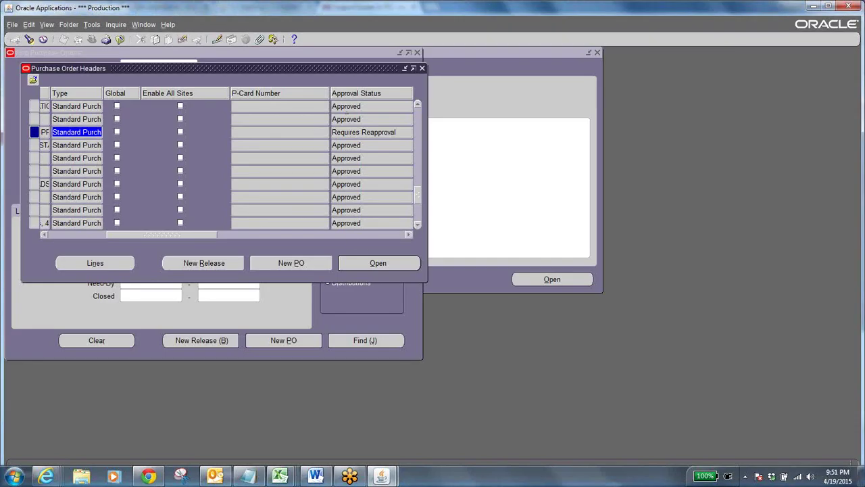
# Drill into PO 15858's shipments and distributions to see its charge account, then return to the support email
pyautogui.click(359, 106)
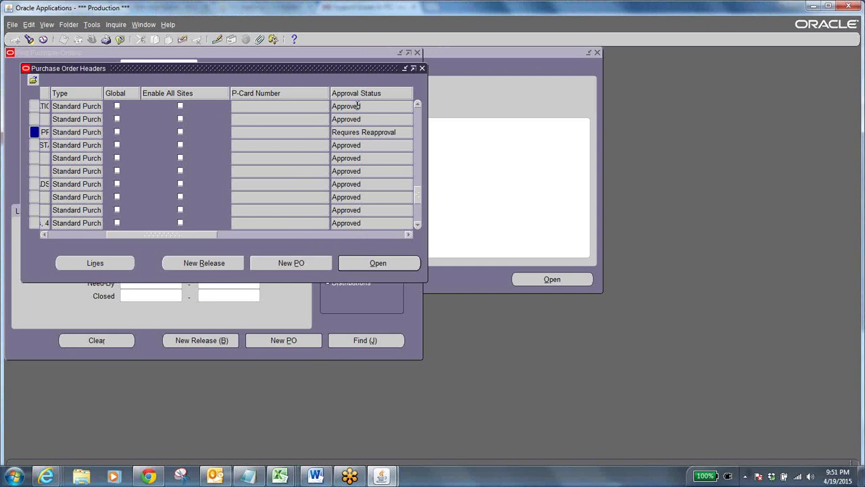
pyautogui.click(369, 263)
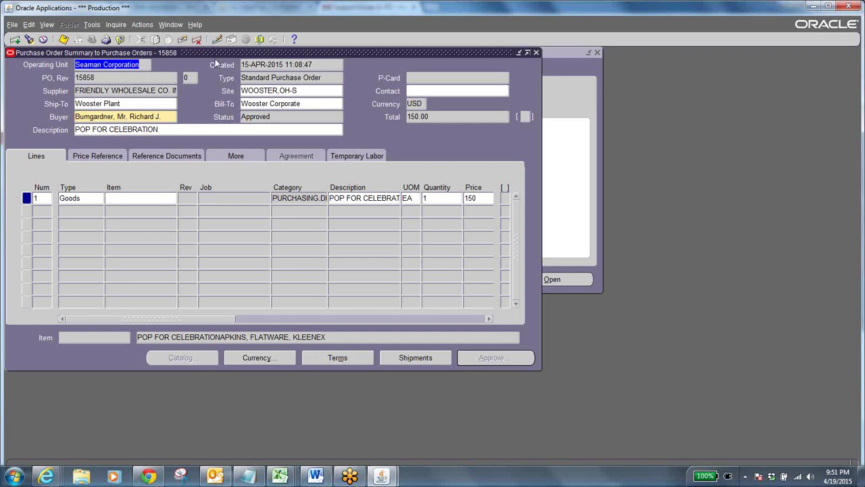
pyautogui.moveTo(211, 57); pyautogui.dragTo(275, 101)
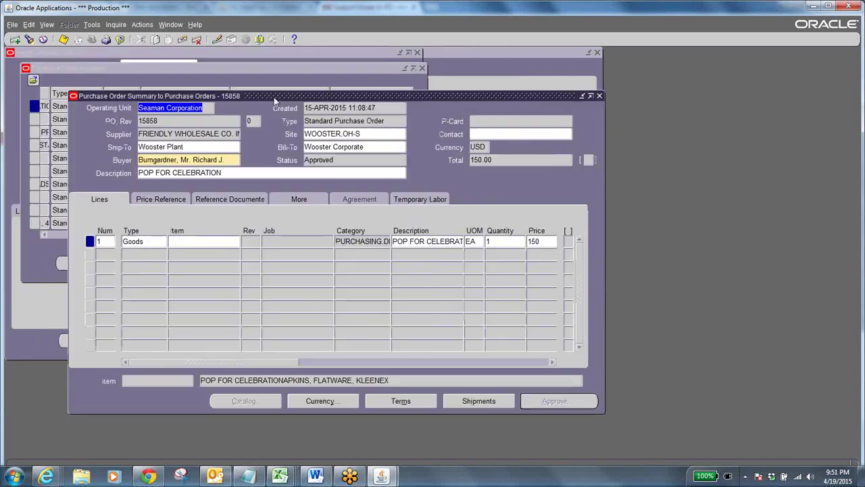
pyautogui.click(457, 401)
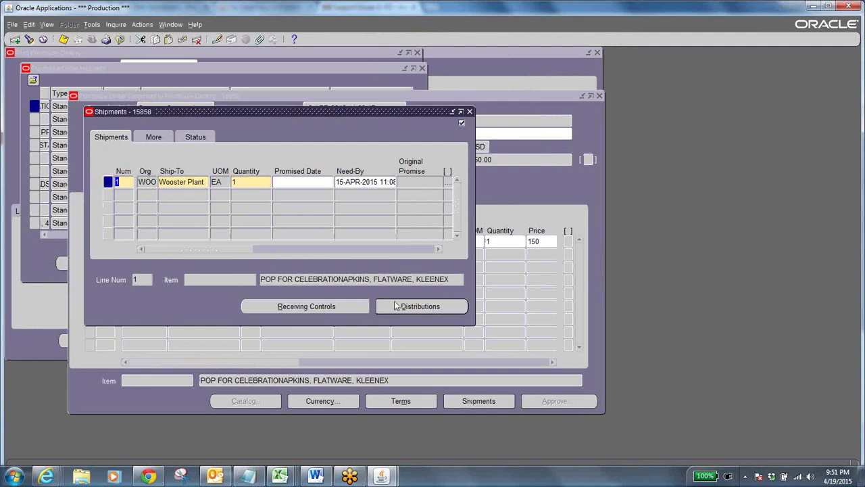
pyautogui.click(427, 308)
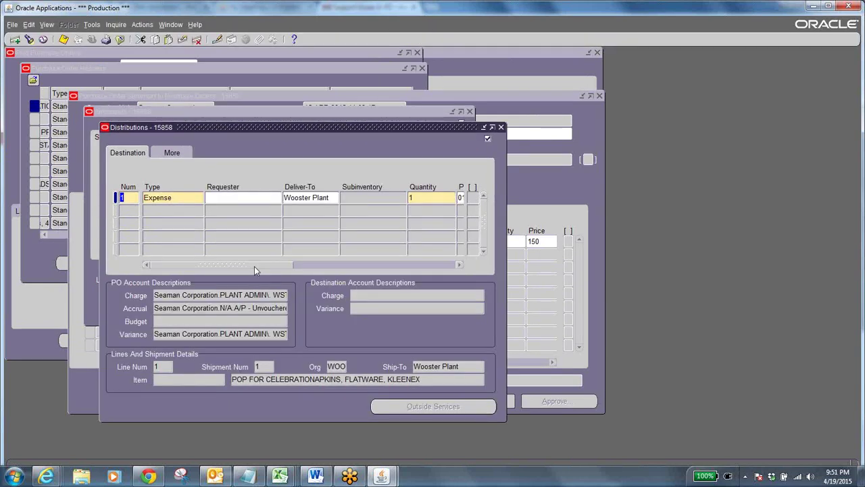
pyautogui.moveTo(254, 270); pyautogui.dragTo(433, 273)
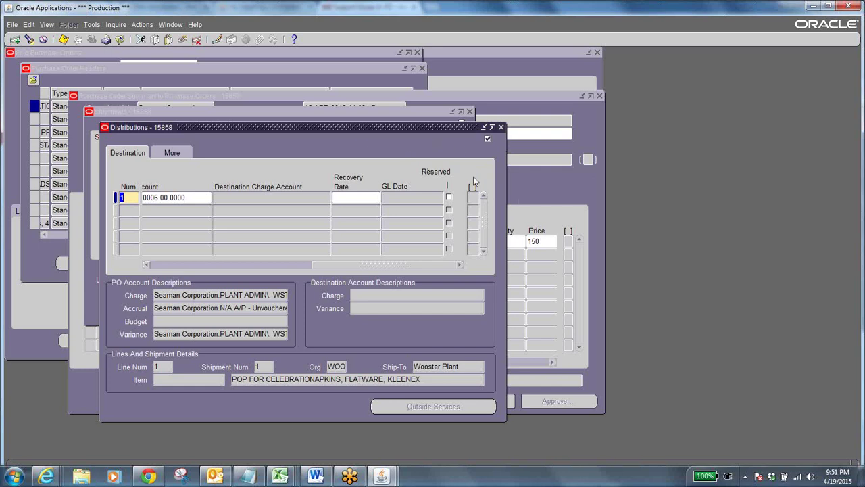
pyautogui.click(150, 476)
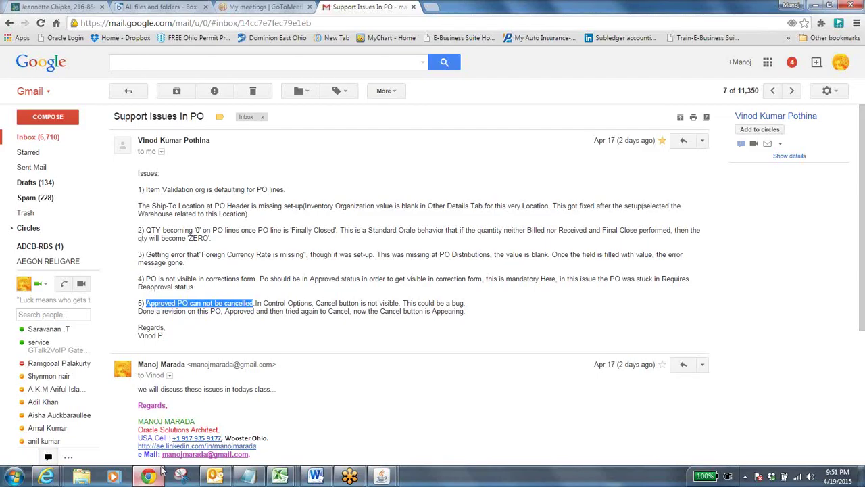
# Clear the email highlight and bring back the Production window showing PO 15858's distributions
pyautogui.click(254, 280)
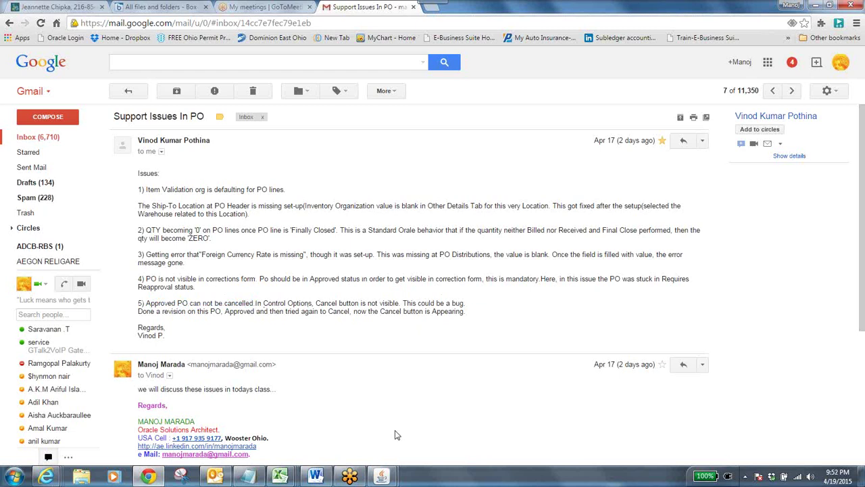
pyautogui.moveTo(385, 477)
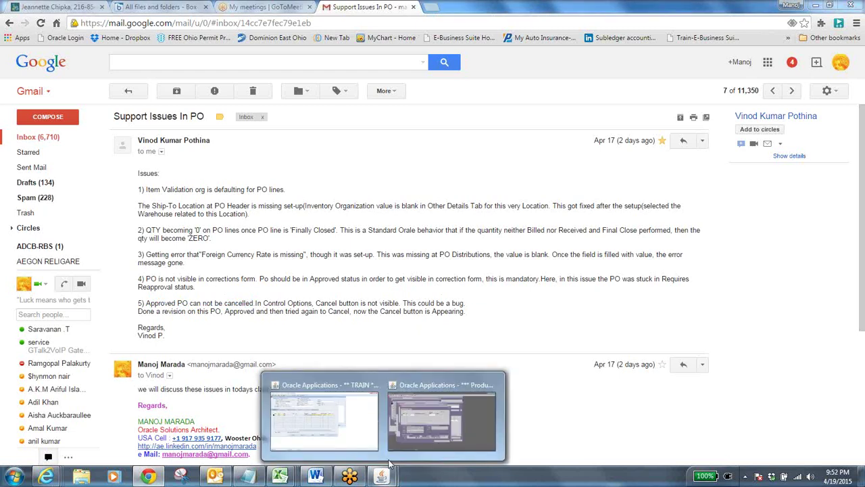
pyautogui.click(360, 428)
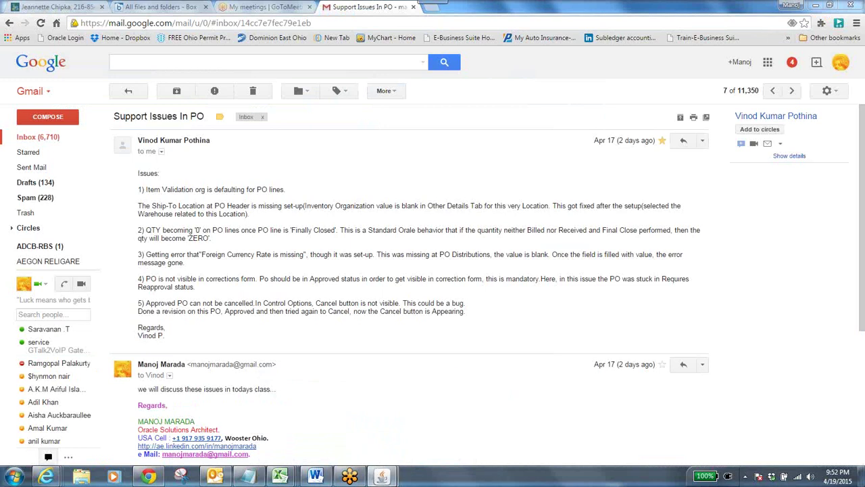
pyautogui.moveTo(382, 477)
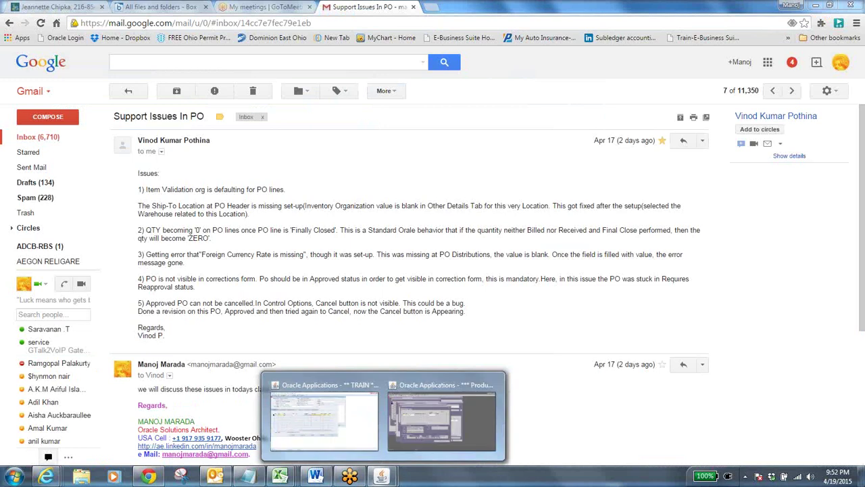
pyautogui.click(428, 438)
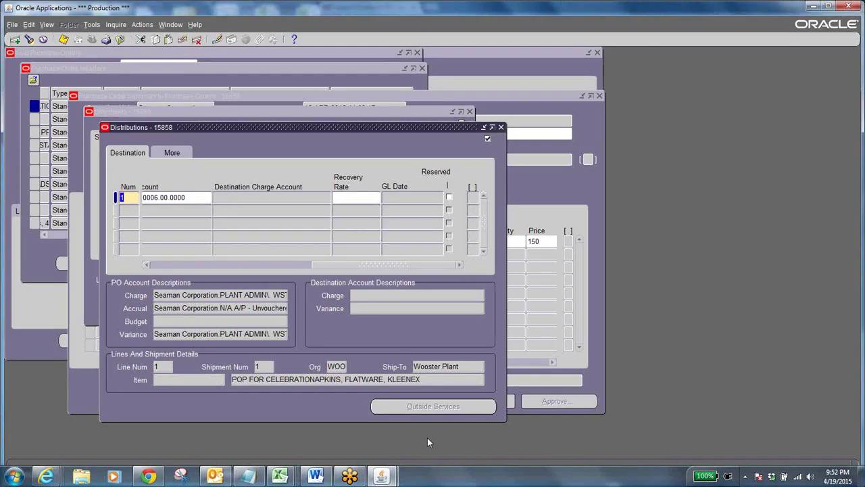
# Close the PO 15858 forms, expand Receiving in the Navigator, and switch to TRAIN's PO 13929
pyautogui.click(119, 40)
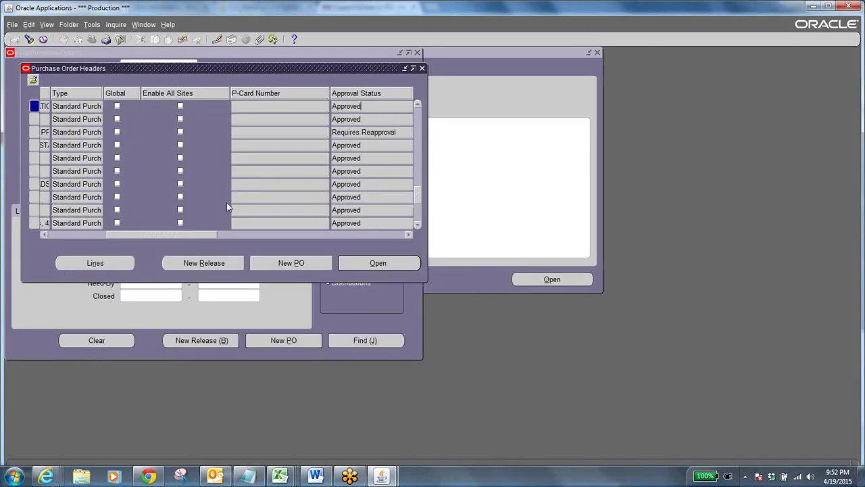
pyautogui.click(121, 40)
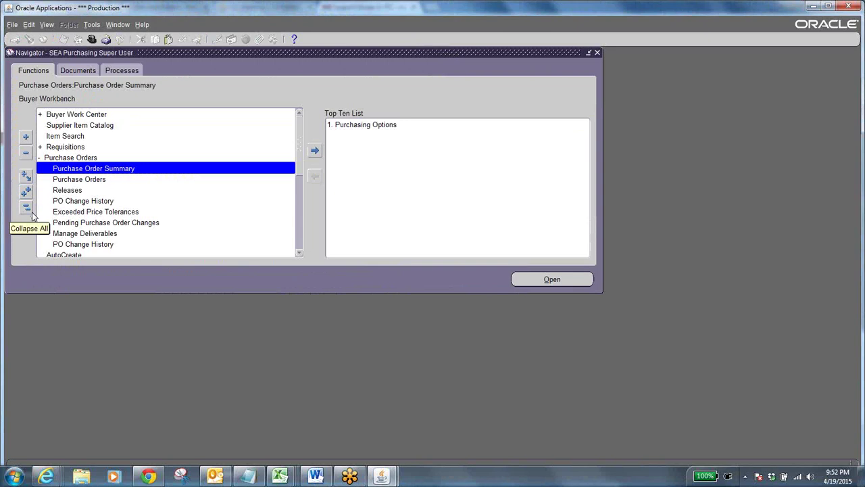
pyautogui.click(27, 208)
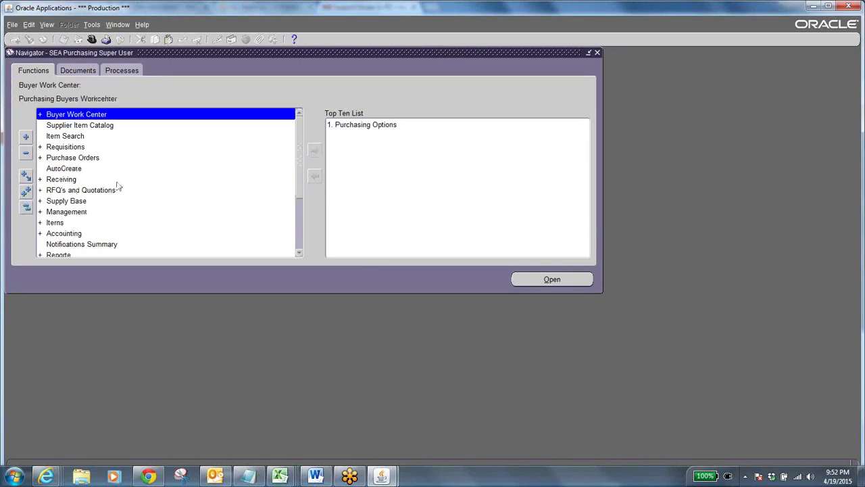
pyautogui.doubleClick(69, 180)
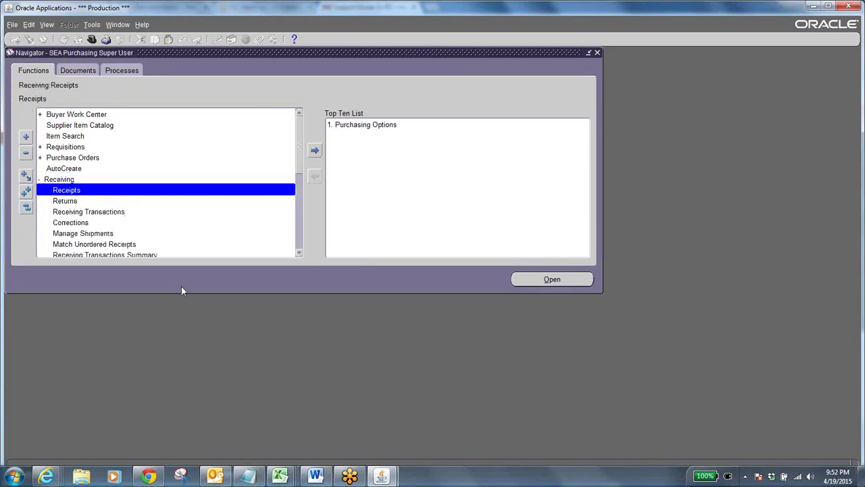
pyautogui.click(383, 477)
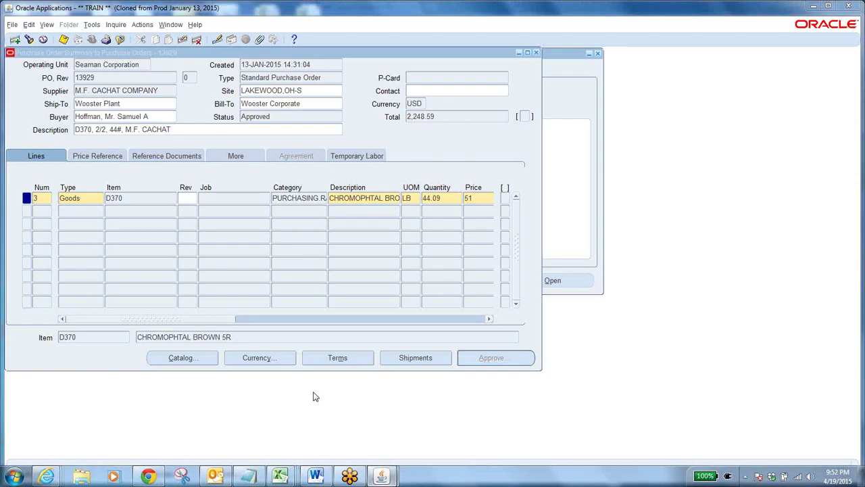
pyautogui.click(315, 395)
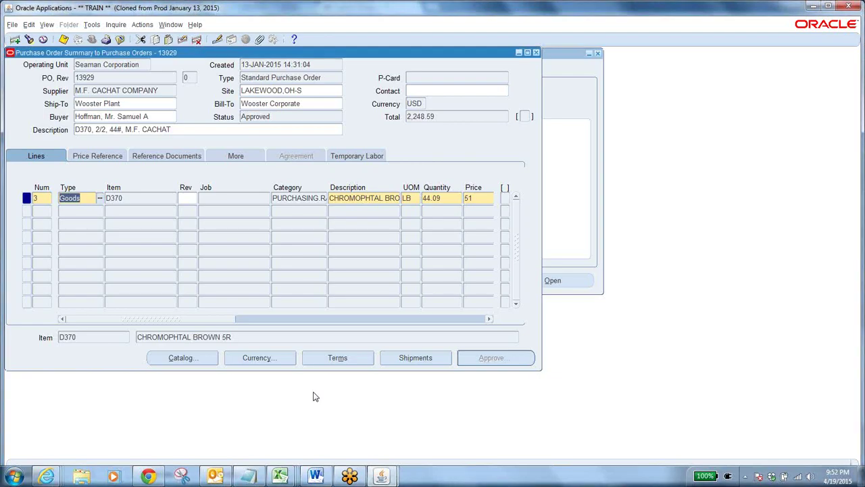
# Close PO 13929's summary and copy the PO number 13929
pyautogui.click(120, 40)
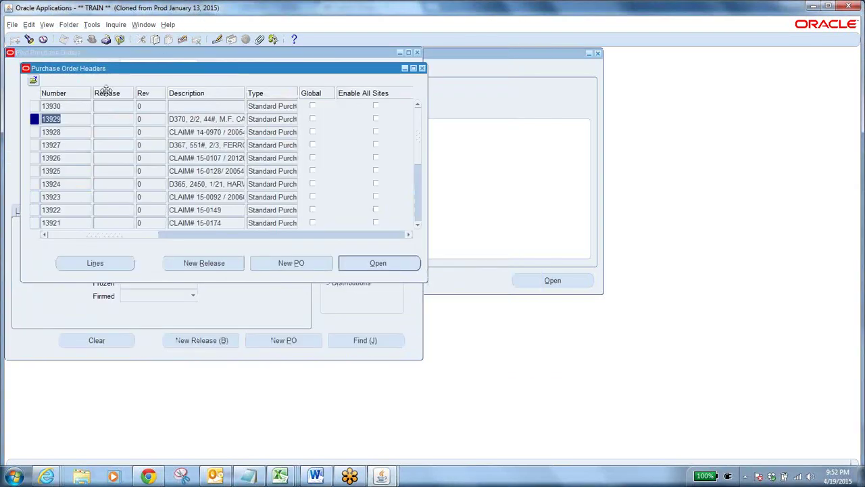
pyautogui.click(60, 119)
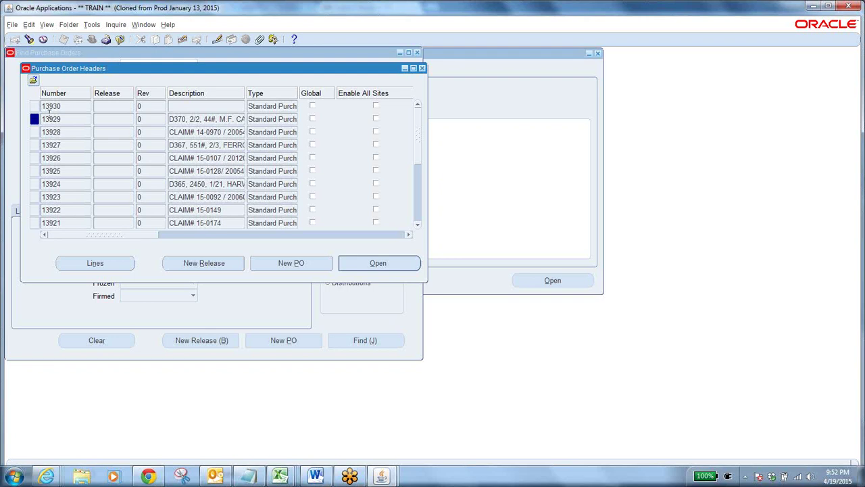
pyautogui.doubleClick(60, 116)
pyautogui.rightClick(53, 120)
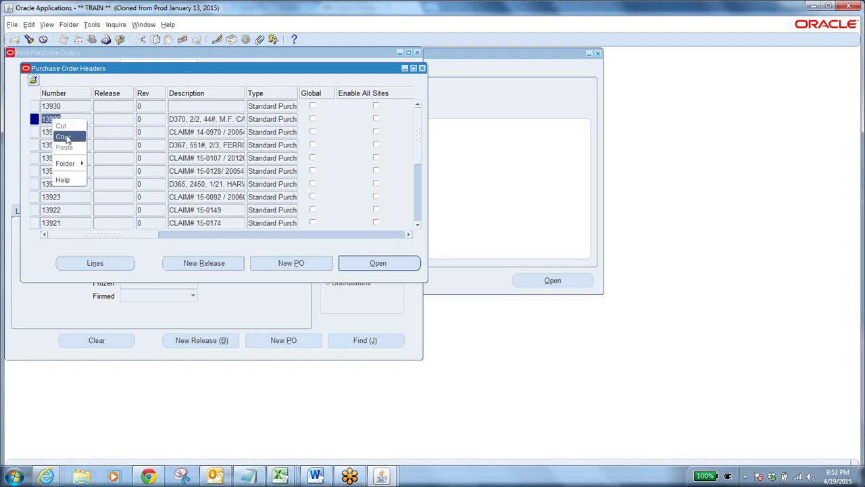
pyautogui.click(67, 136)
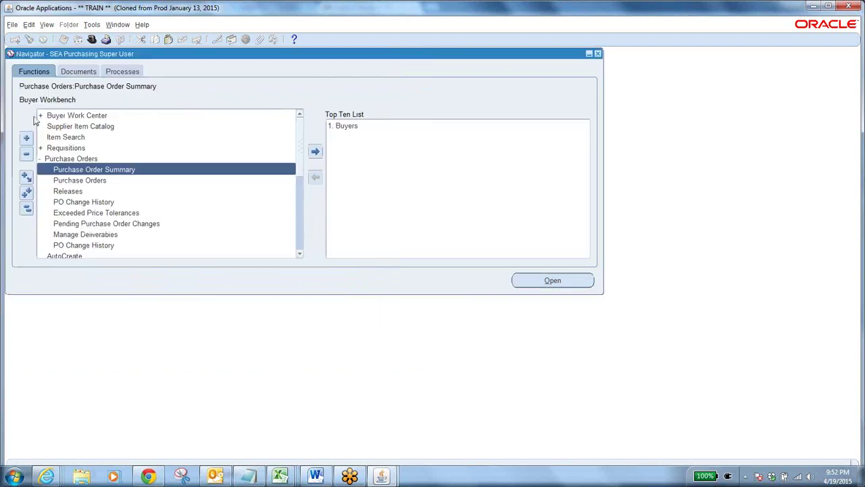
# Close the PO search forms and open Receiving > Receipts from the collapsed Navigator tree
pyautogui.click(120, 39)
pyautogui.click(27, 208)
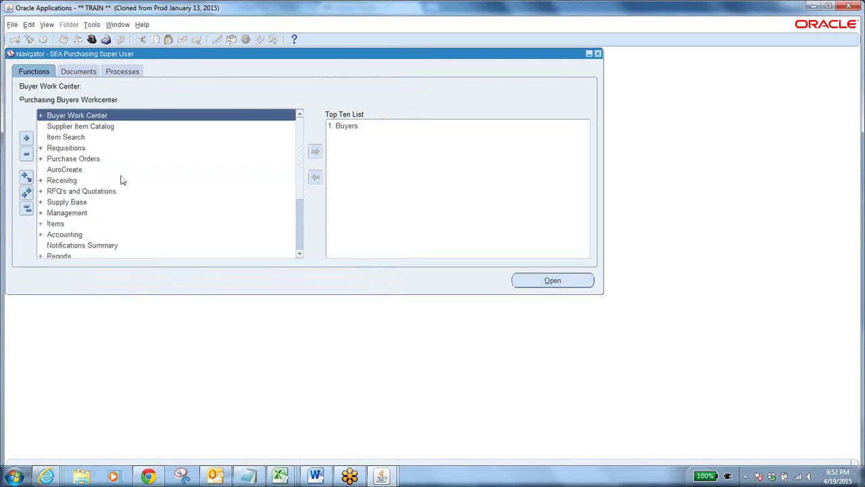
pyautogui.click(62, 184)
pyautogui.doubleClick(62, 184)
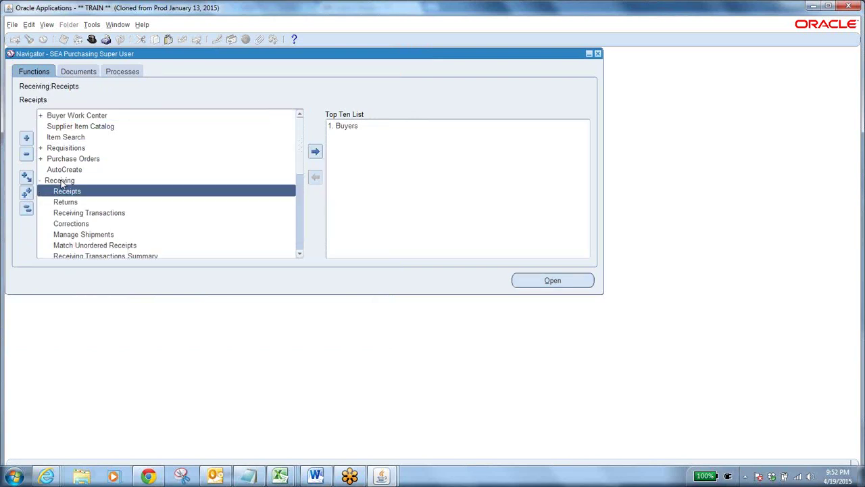
pyautogui.click(105, 215)
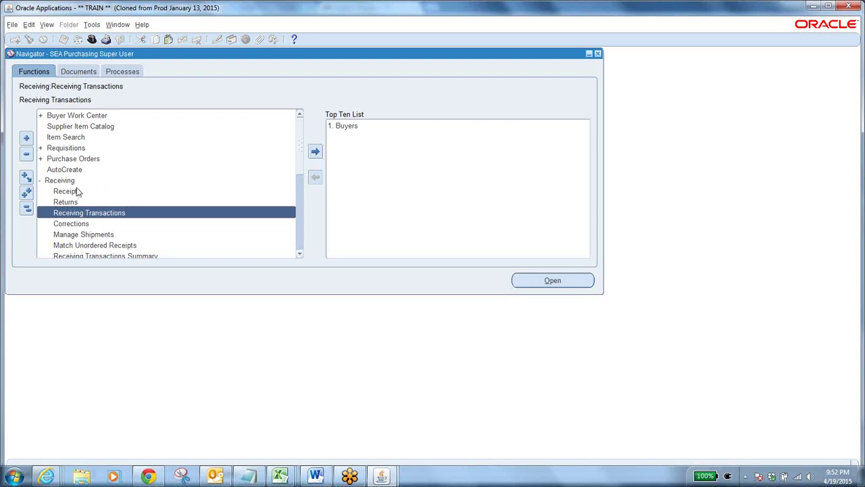
pyautogui.doubleClick(71, 192)
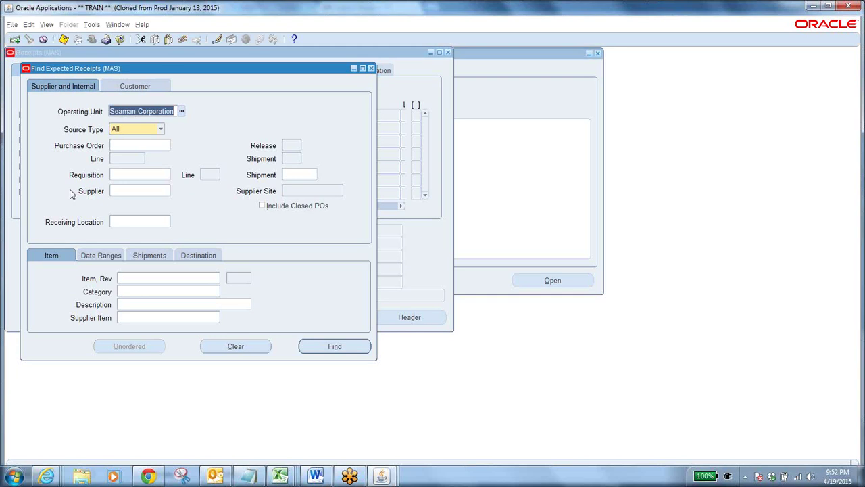
# Clear the receipt search, enter PO 13929, then erase it from the PO field
pyautogui.click(233, 347)
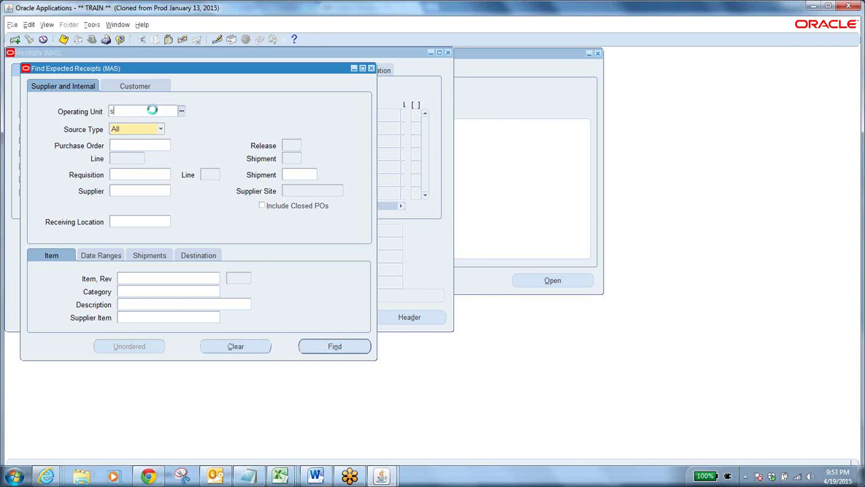
pyautogui.click(129, 144)
pyautogui.write('13929')
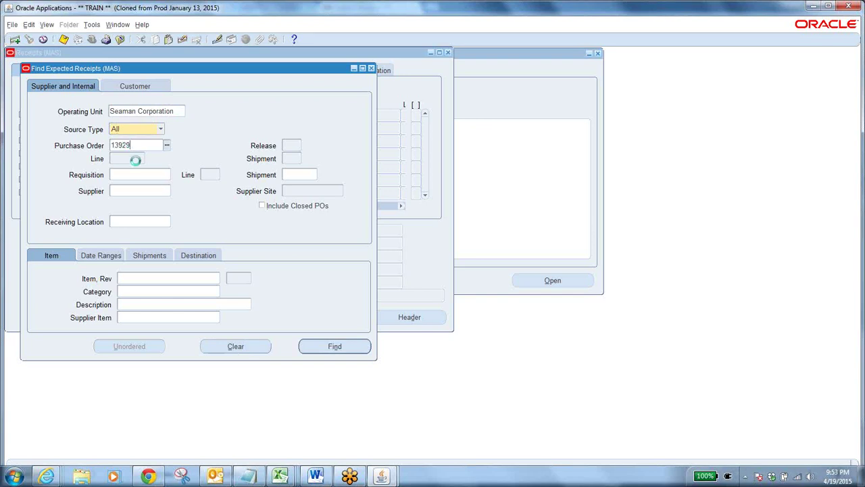
pyautogui.click(135, 144)
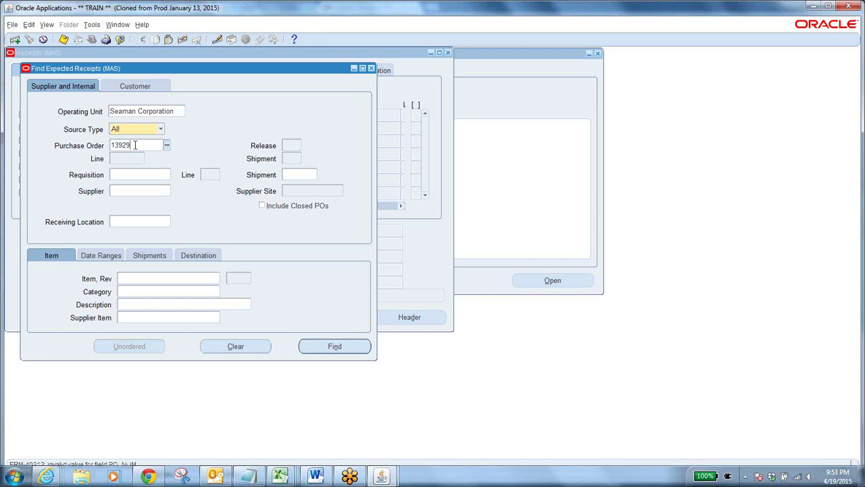
pyautogui.moveTo(135, 145); pyautogui.dragTo(103, 144)
pyautogui.click(130, 144)
pyautogui.moveTo(141, 145); pyautogui.dragTo(70, 141)
pyautogui.press('Delete')
# Search expected receipts for PO 1240, dismiss the no-records error, and switch to Production
pyautogui.click(166, 146)
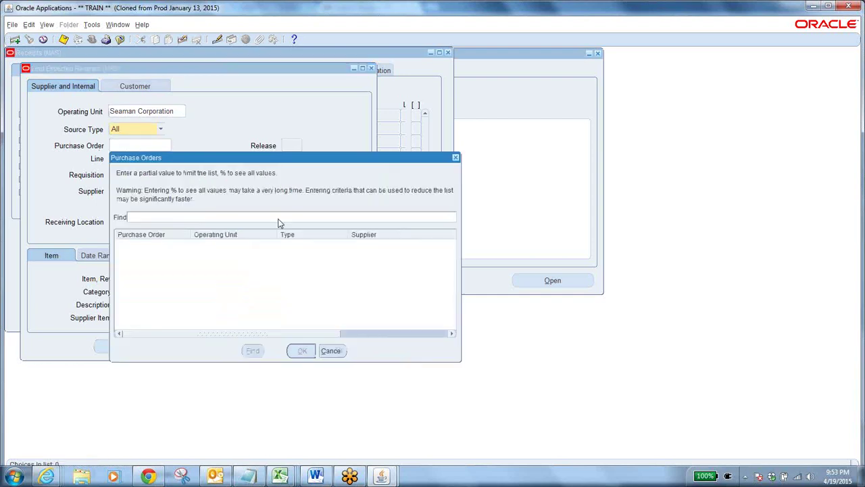
pyautogui.write('%')
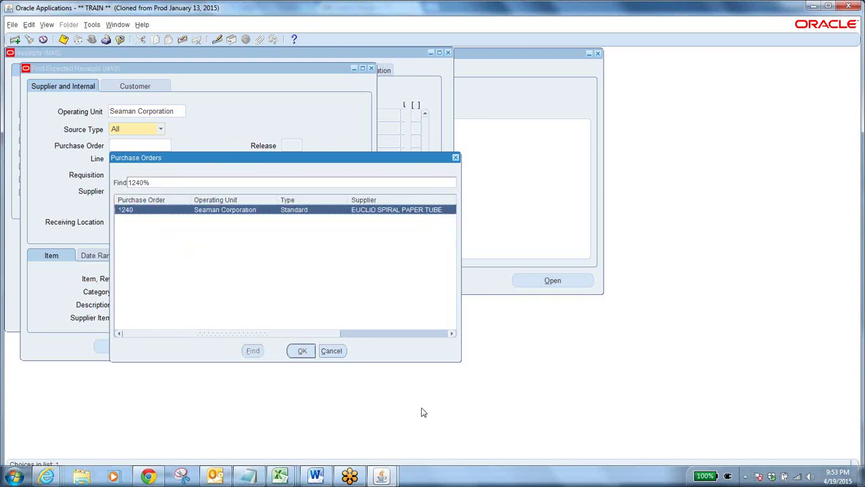
pyautogui.click(301, 351)
pyautogui.click(323, 350)
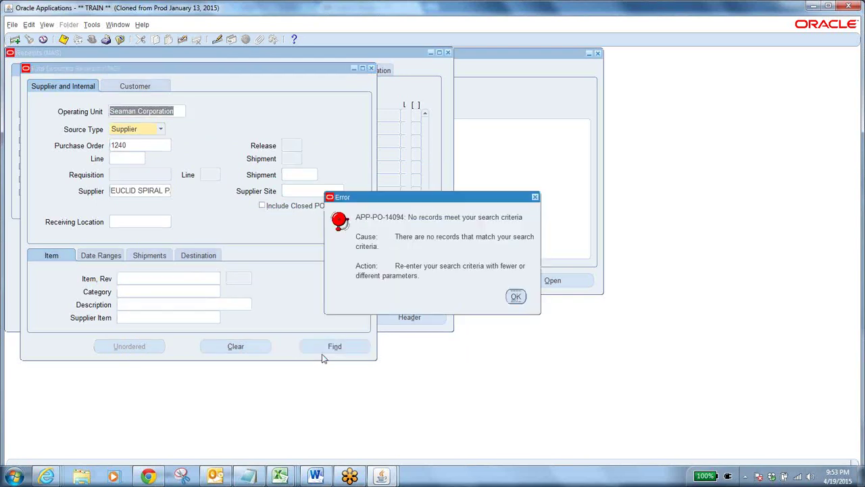
pyautogui.click(517, 298)
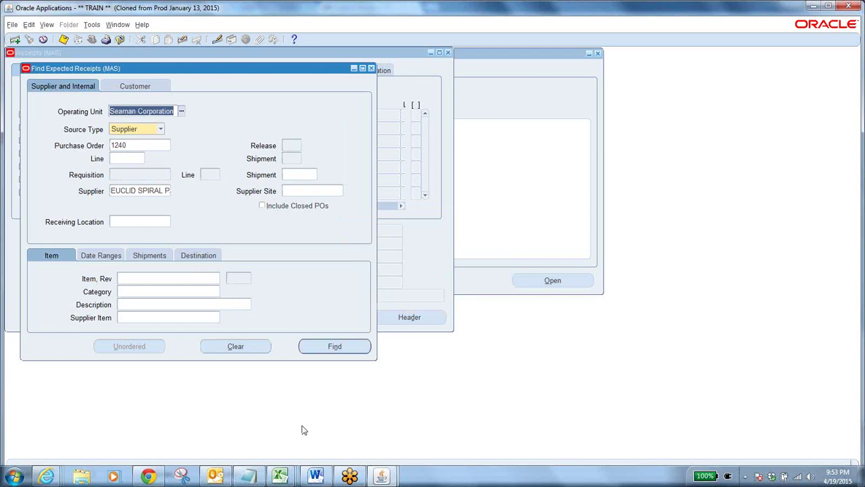
pyautogui.click(381, 476)
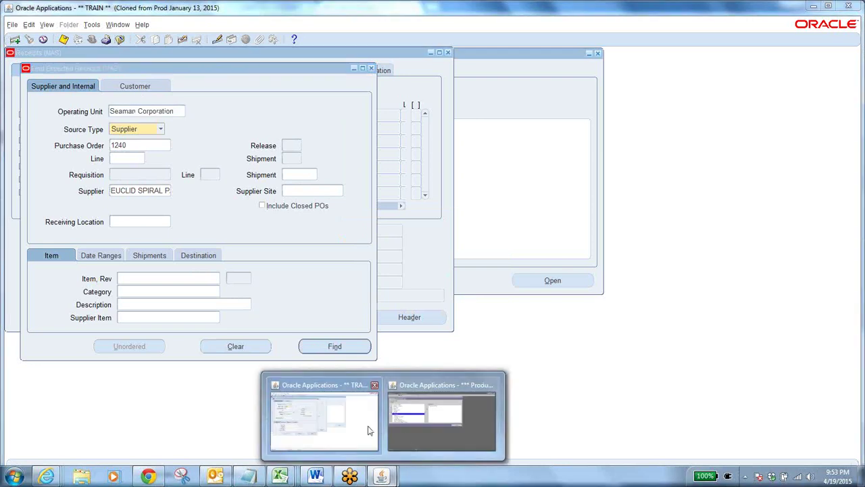
pyautogui.click(420, 418)
# Open Receiving > Receipts in Production with the default organization and open the purchase order list
pyautogui.moveTo(382, 478)
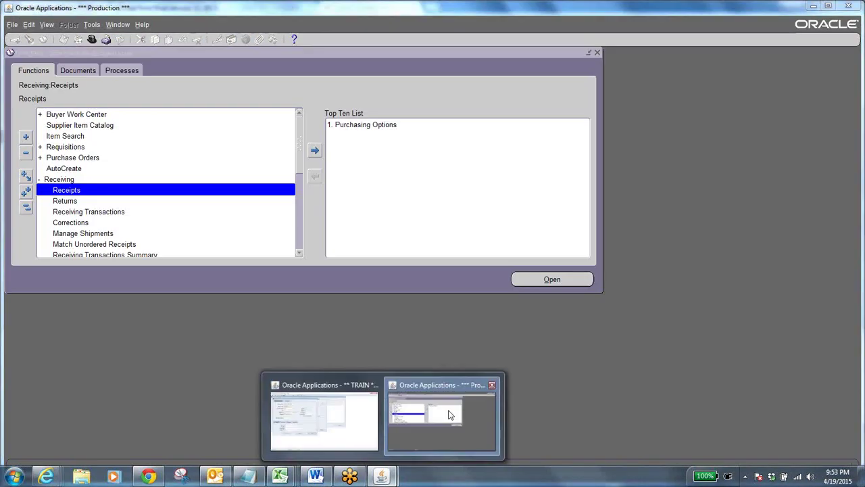
pyautogui.click(449, 410)
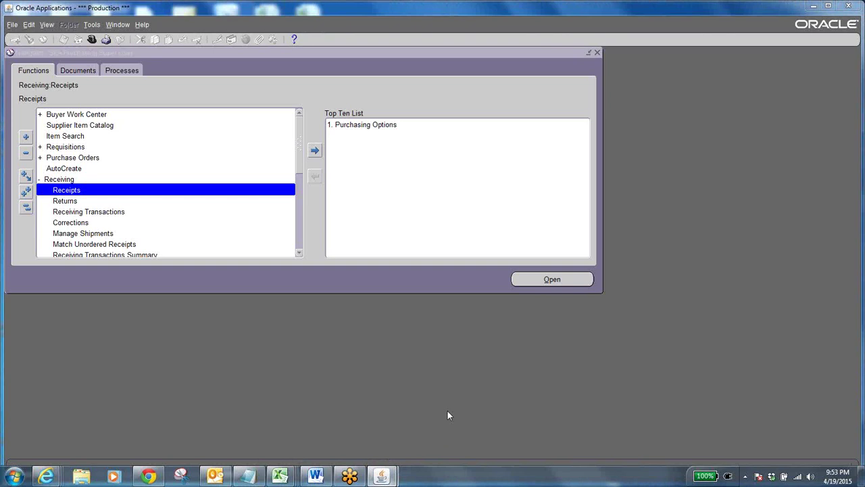
pyautogui.doubleClick(68, 192)
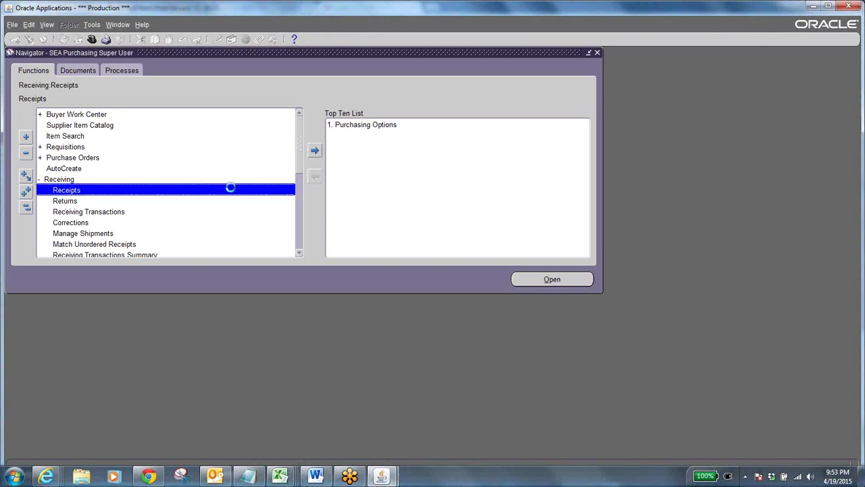
pyautogui.press('Return')
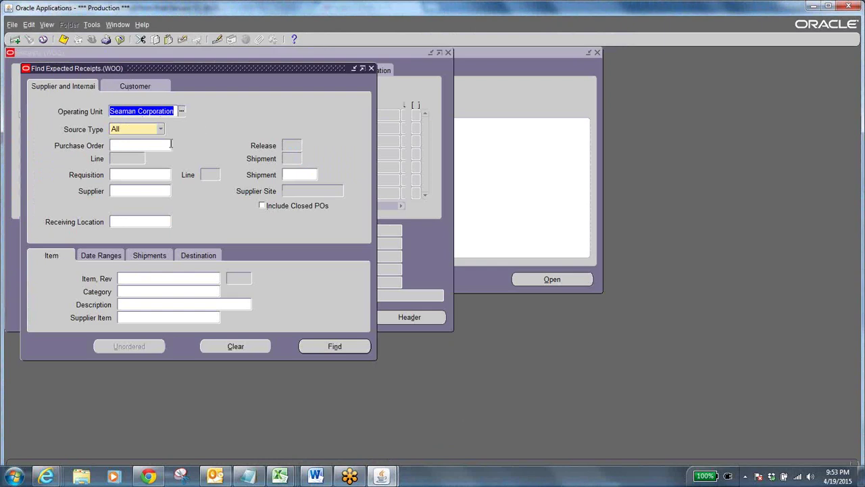
pyautogui.click(143, 147)
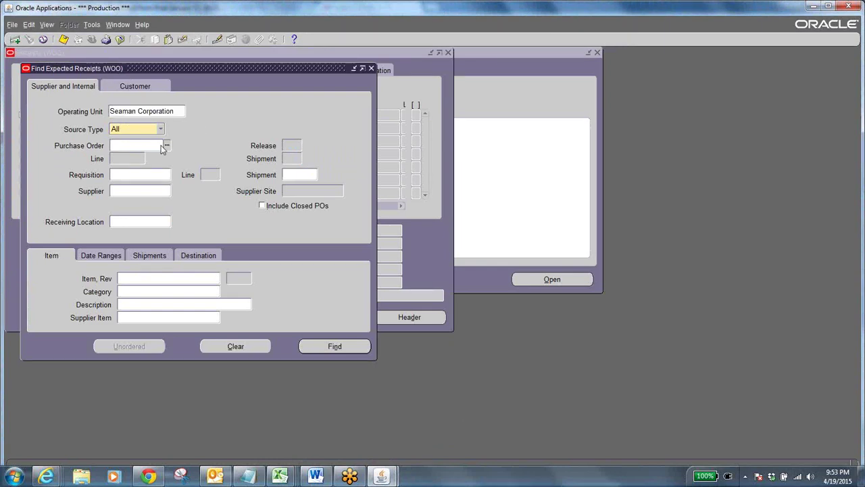
pyautogui.click(166, 145)
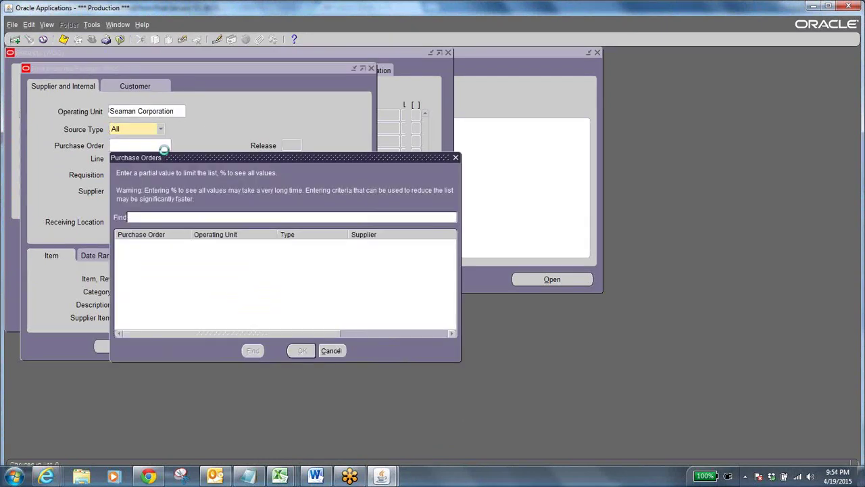
# Choose purchase order 15900 from McMASTER-CARR SUPPLY CO. using the % list of values
pyautogui.write('%')
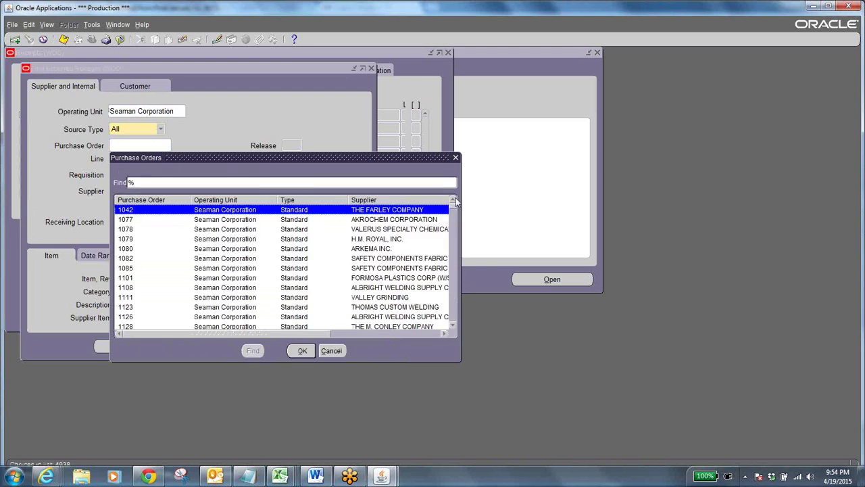
pyautogui.moveTo(453, 211); pyautogui.dragTo(456, 351)
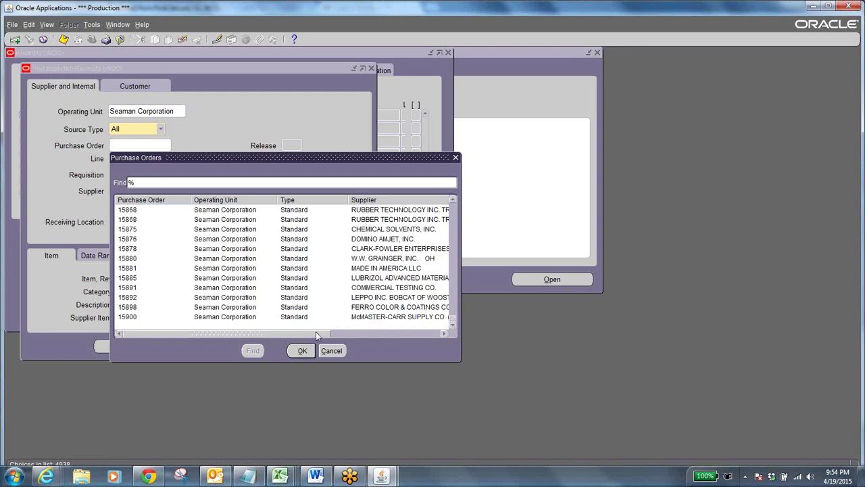
pyautogui.click(293, 318)
pyautogui.click(303, 350)
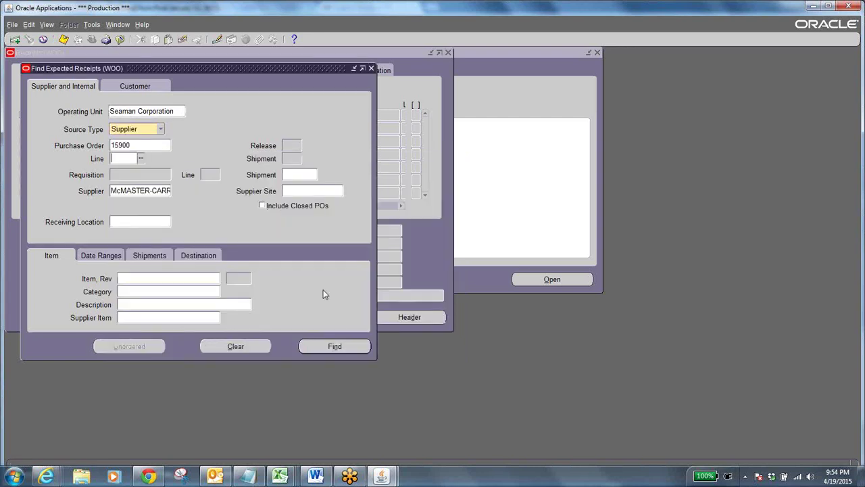
# Find PO 15900's receipt, review its 10 EA #5659K31 line, and open the 19-APR-2015 receipt header
pyautogui.click(316, 347)
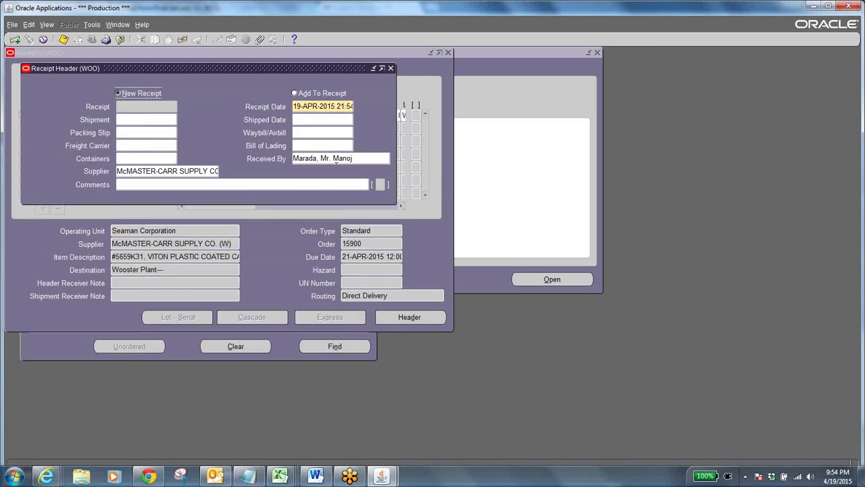
pyautogui.click(279, 243)
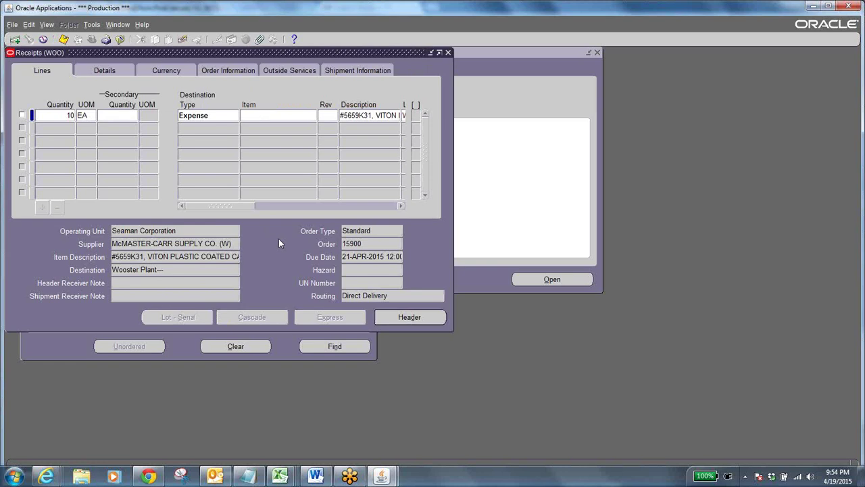
pyautogui.doubleClick(68, 116)
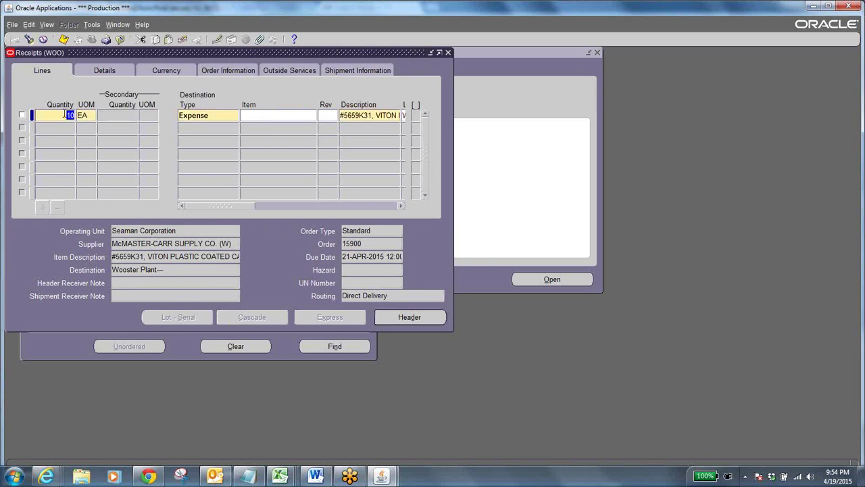
pyautogui.click(409, 317)
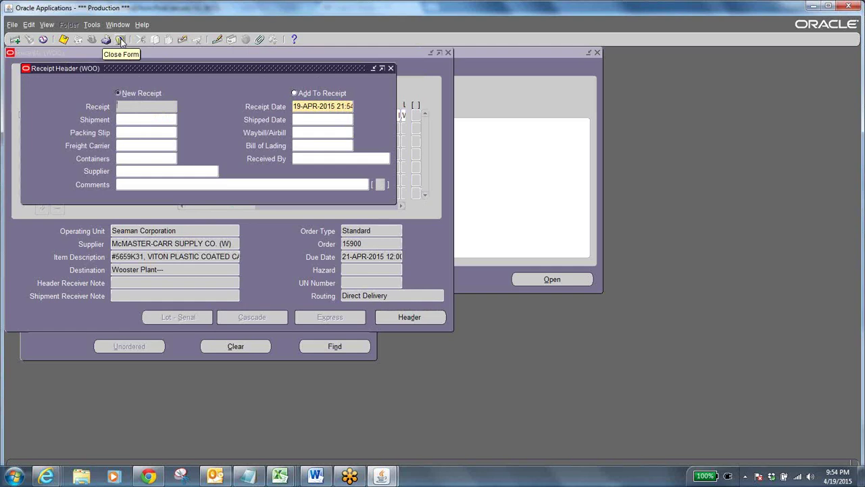
# Close Receipts, open Receiving > Corrections, check the support email, and return to Production
pyautogui.click(121, 41)
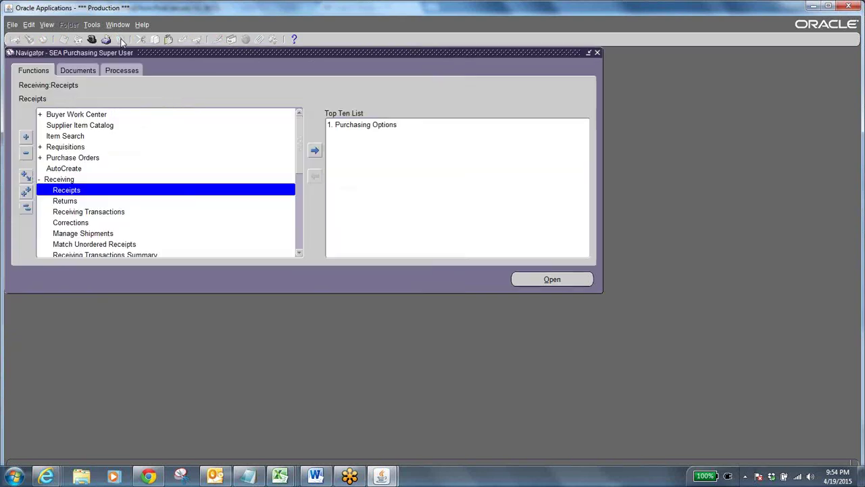
pyautogui.click(73, 225)
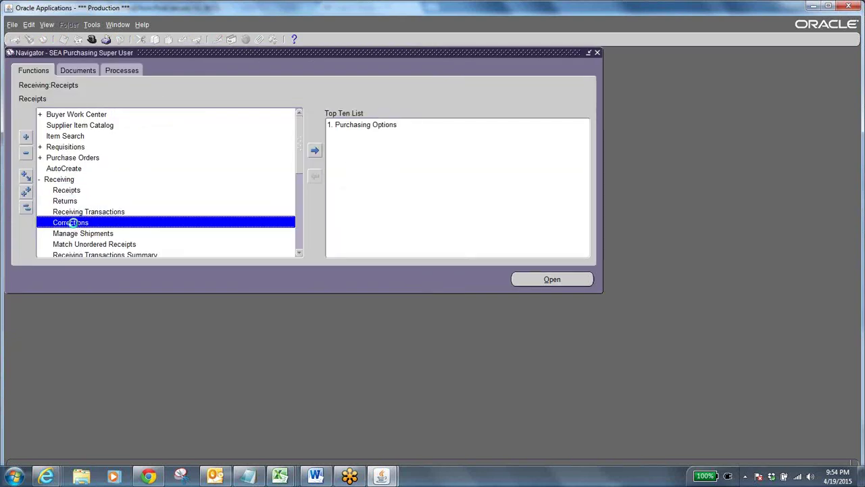
pyautogui.doubleClick(83, 221)
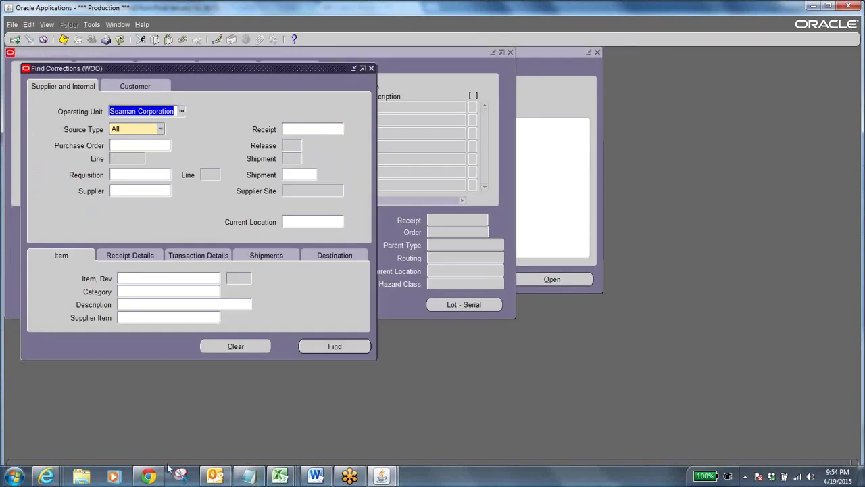
pyautogui.click(150, 476)
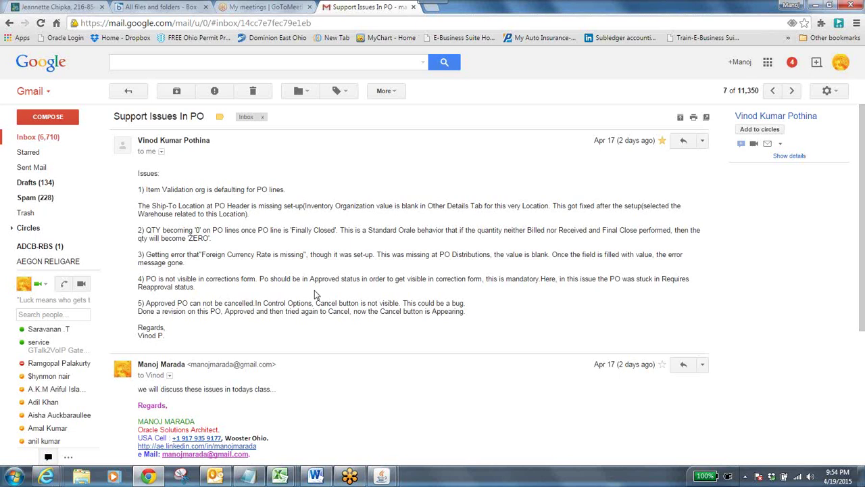
pyautogui.moveTo(394, 478)
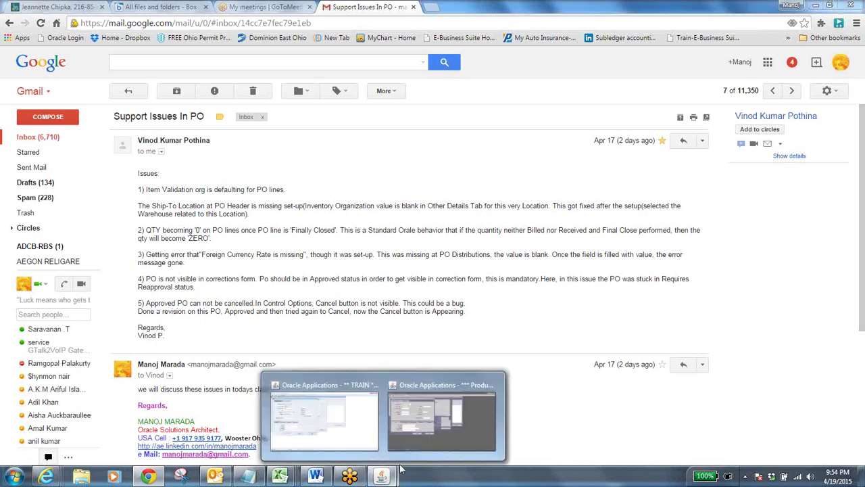
pyautogui.click(445, 435)
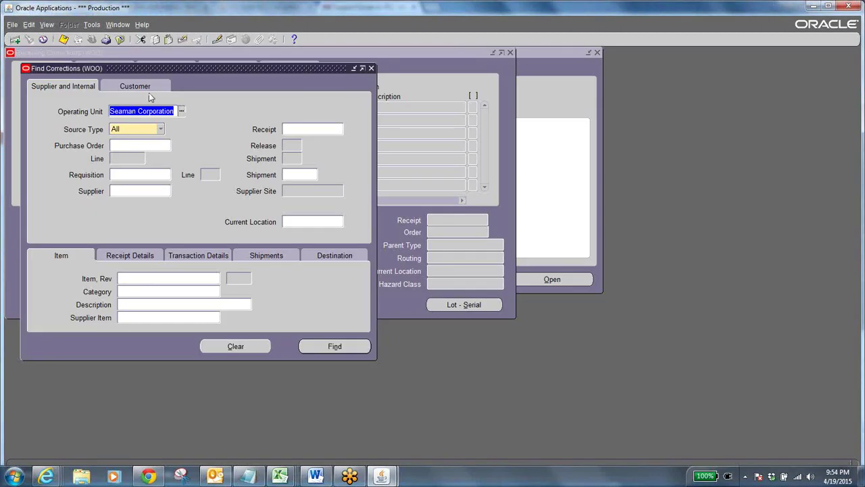
# Close and reopen the Corrections form, then drag Find Corrections aside to reveal Receiving Corrections
pyautogui.click(381, 477)
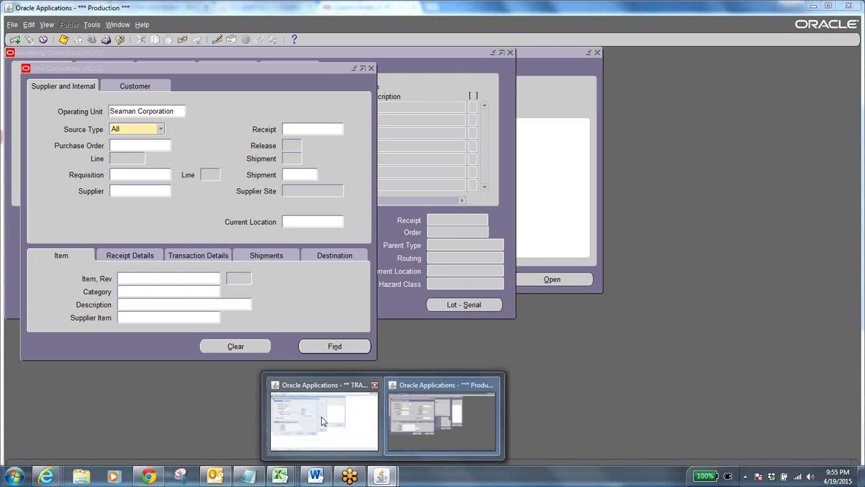
pyautogui.click(412, 426)
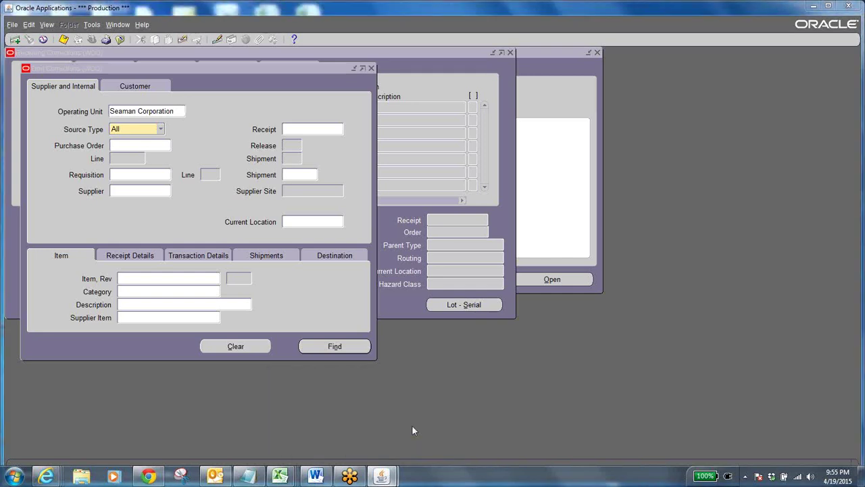
pyautogui.click(121, 39)
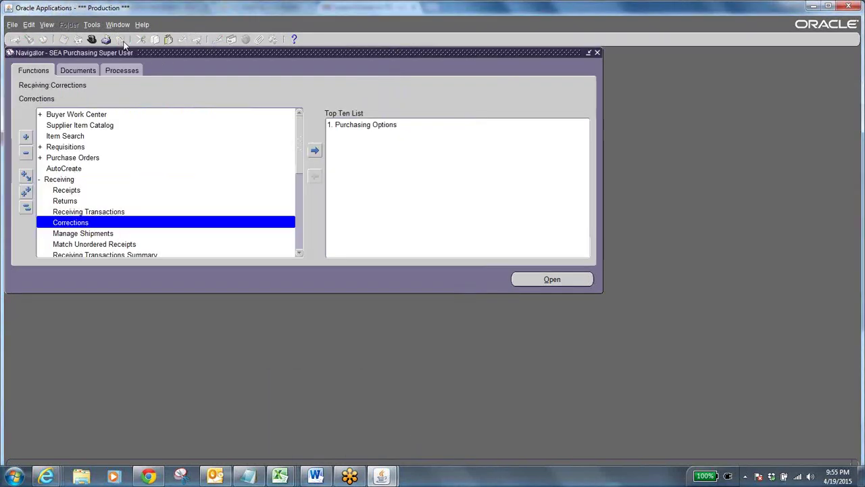
pyautogui.doubleClick(91, 223)
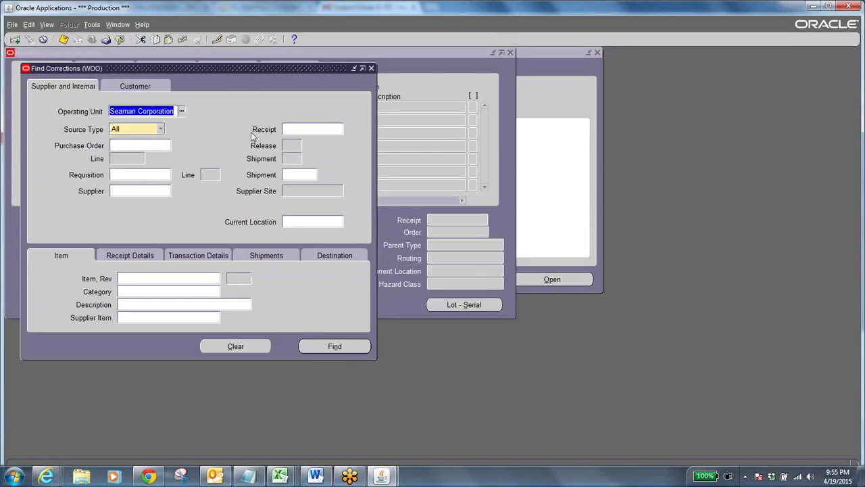
pyautogui.click(296, 129)
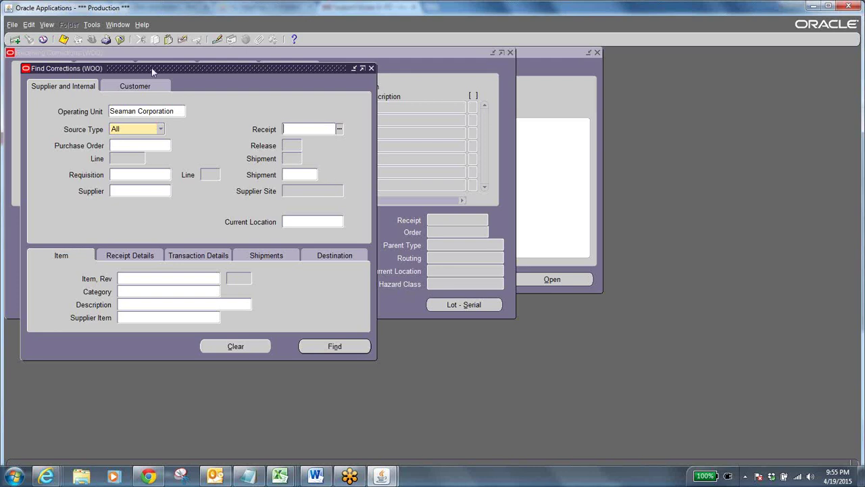
pyautogui.moveTo(152, 68); pyautogui.dragTo(255, 96)
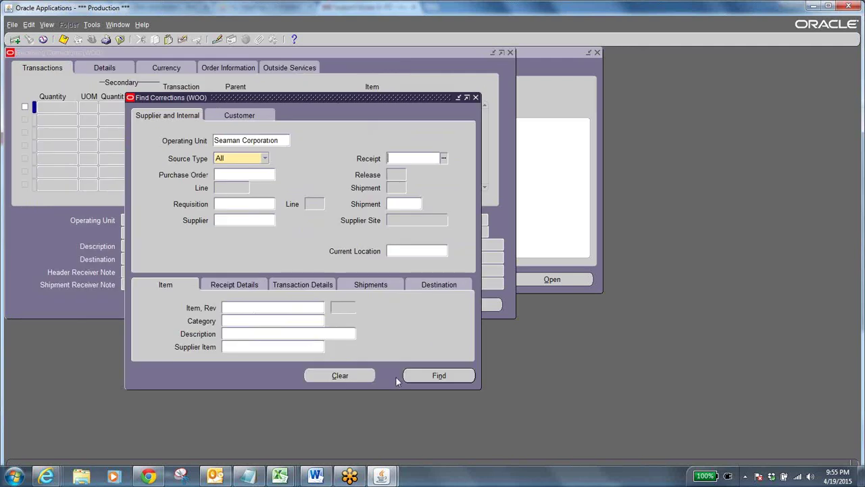
# Retrieve the receipt transactions to correct, inspect the receipt number and first quantity, then close with F4
pyautogui.click(340, 376)
pyautogui.click(445, 376)
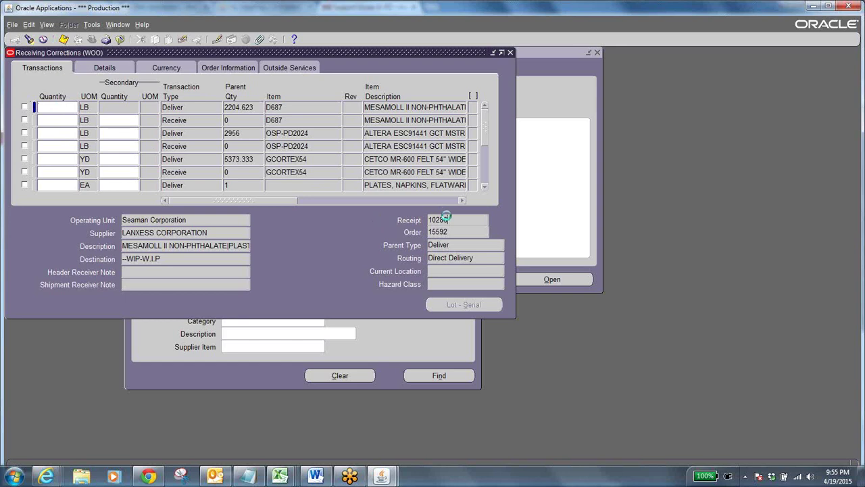
pyautogui.doubleClick(447, 219)
pyautogui.click(452, 219)
pyautogui.click(52, 106)
pyautogui.press('F4')
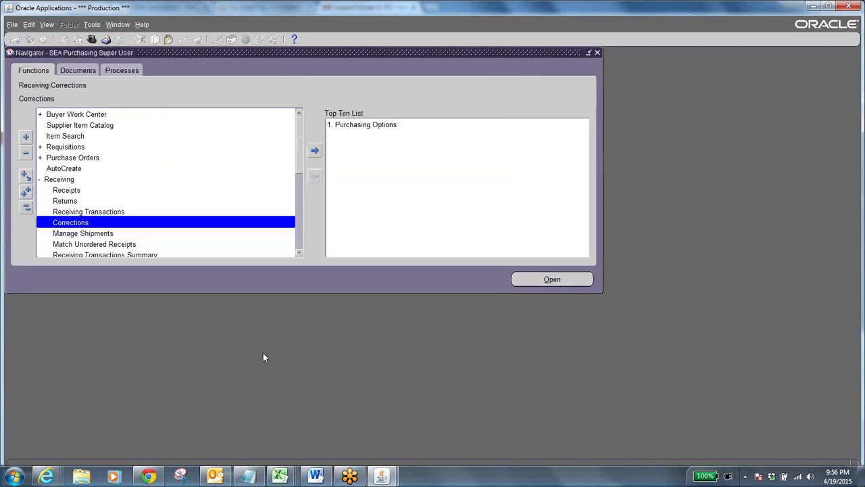
# Switch from the Oracle window to the 'Support Issues In PO' Gmail message in Chrome
pyautogui.click(350, 478)
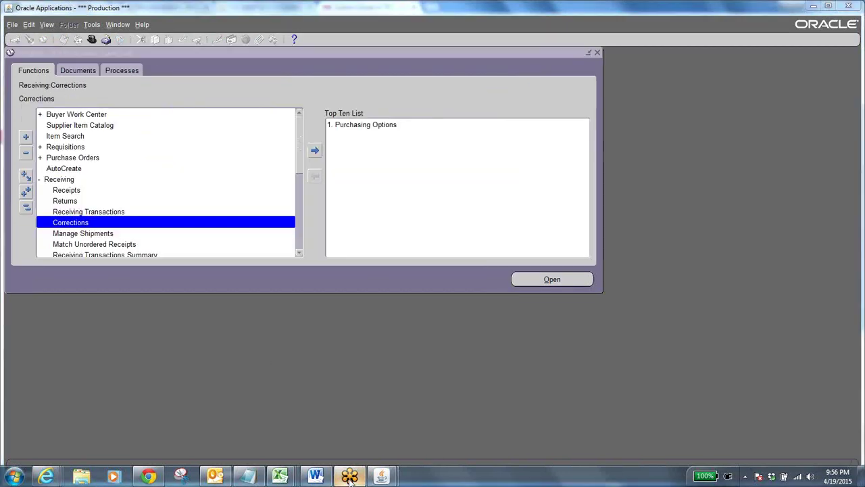
pyautogui.click(149, 476)
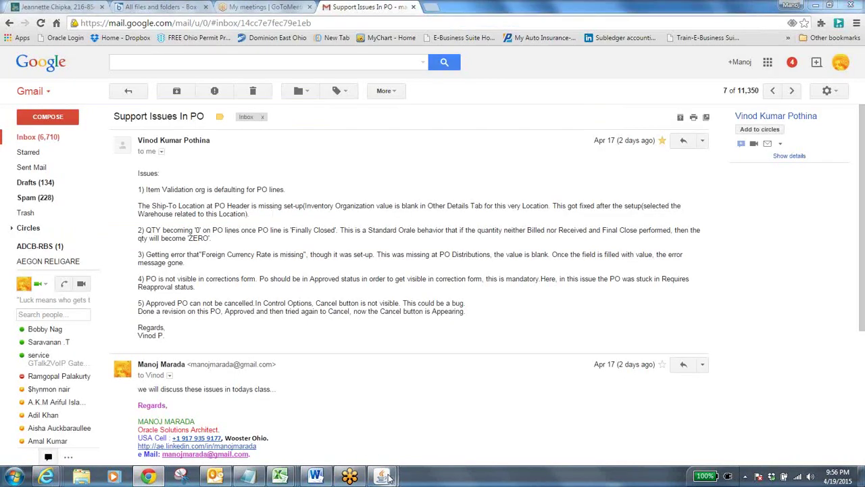
# Return to the Oracle Applications Production Navigator window from the Java taskbar preview
pyautogui.moveTo(388, 476)
pyautogui.click(446, 420)
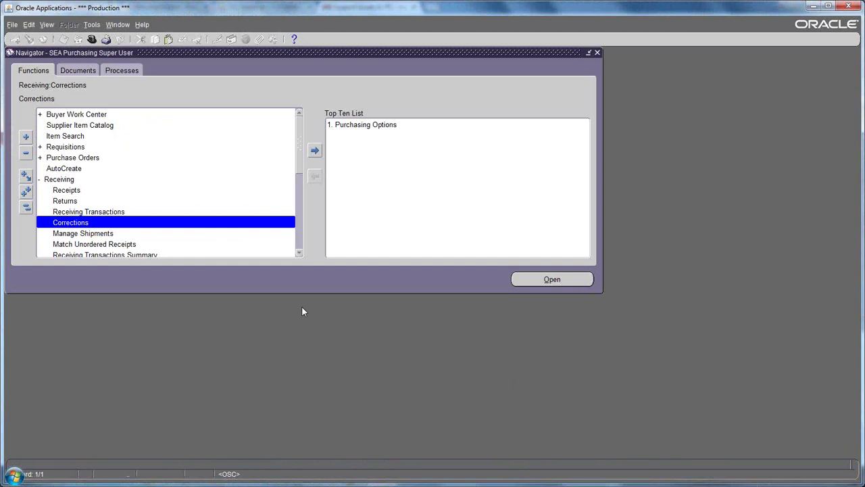
# Show the Windows desktop and refresh it
pyautogui.press('super+d')
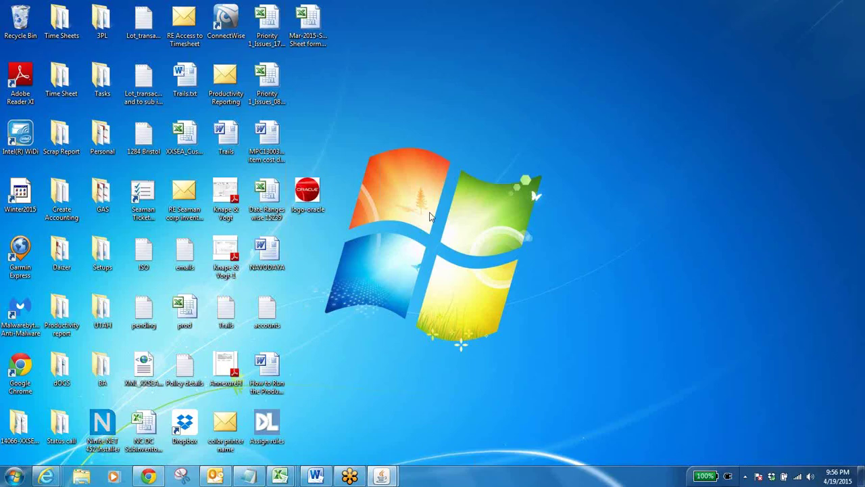
pyautogui.rightClick(459, 88)
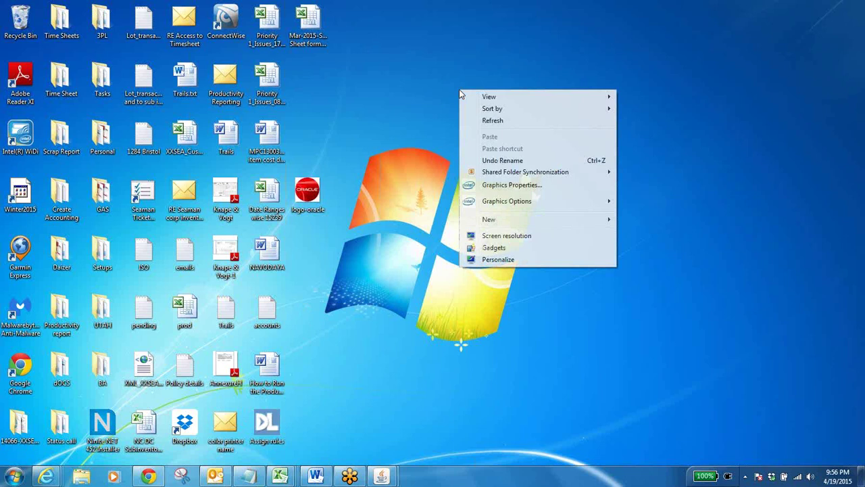
pyautogui.click(524, 122)
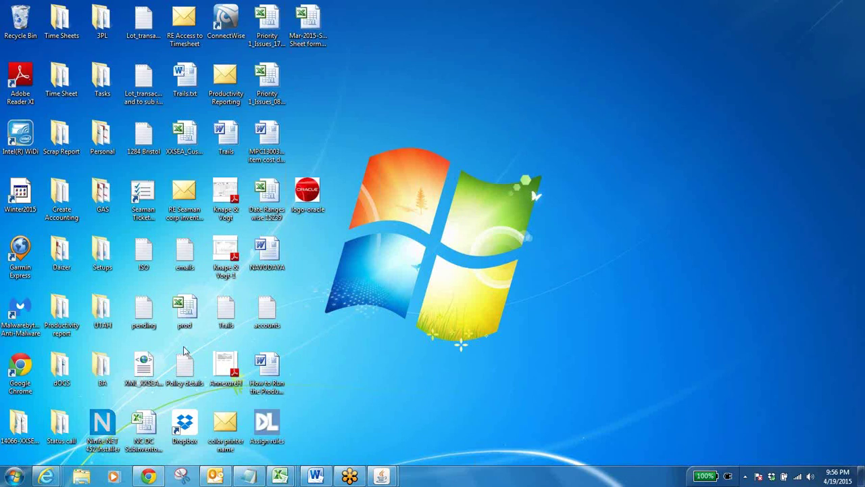
# Open the Tasks folder and launch the Cycle Counting User Activities document
pyautogui.doubleClick(103, 79)
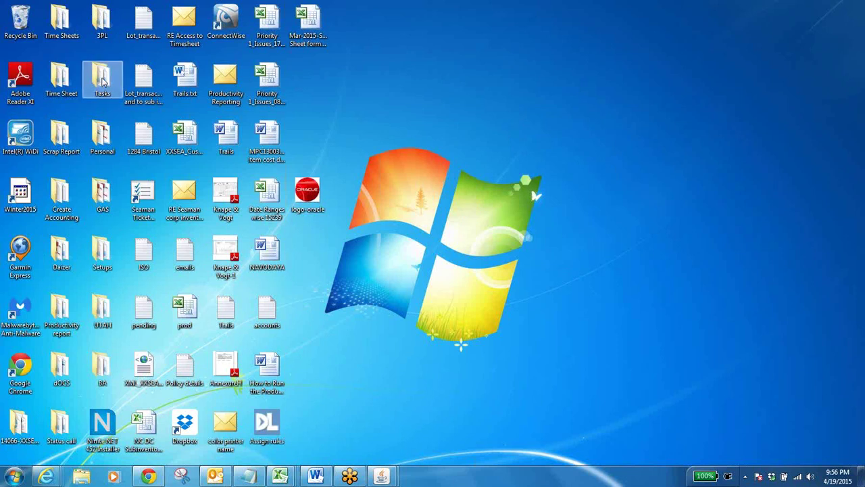
pyautogui.click(156, 140)
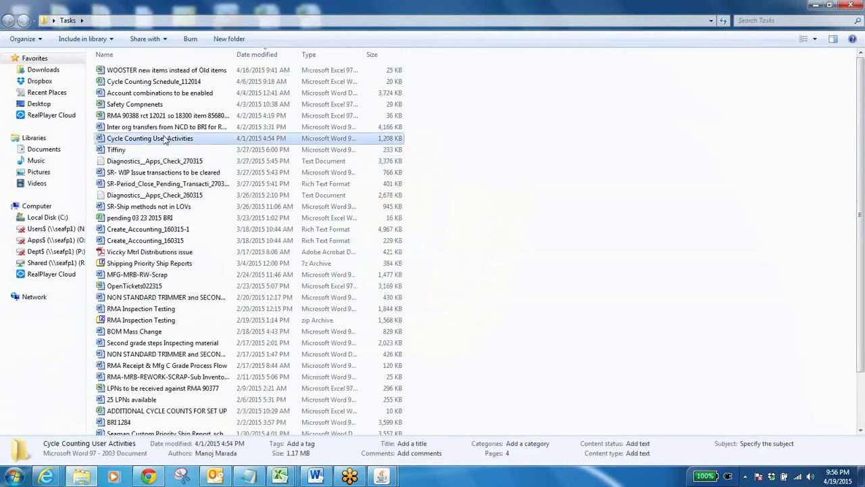
pyautogui.doubleClick(157, 140)
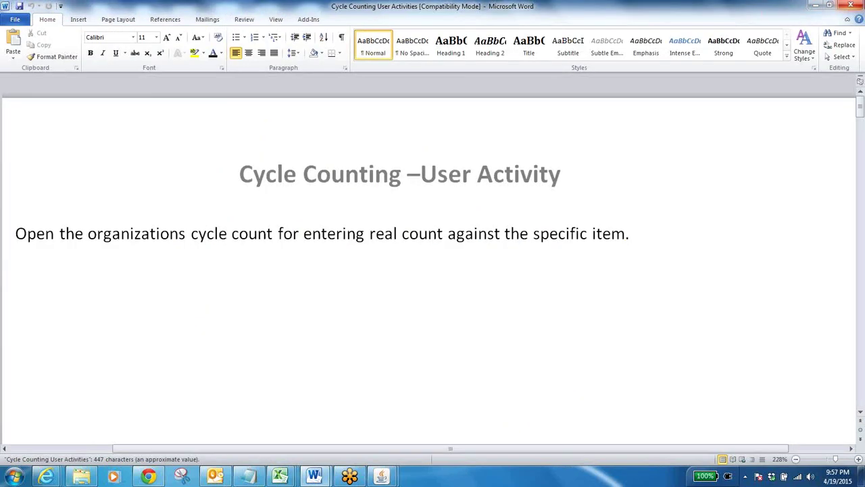
# Close the Cycle Counting User Activities document and minimize the NAVODAYA document
pyautogui.click(856, 7)
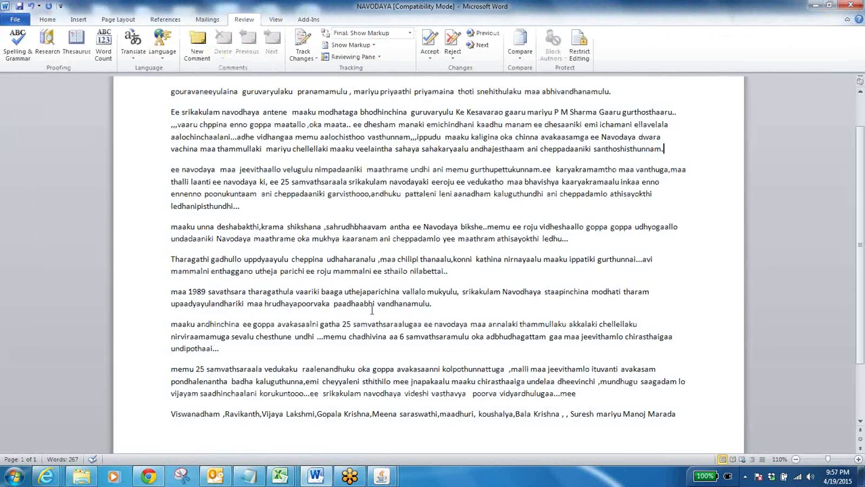
pyautogui.click(816, 5)
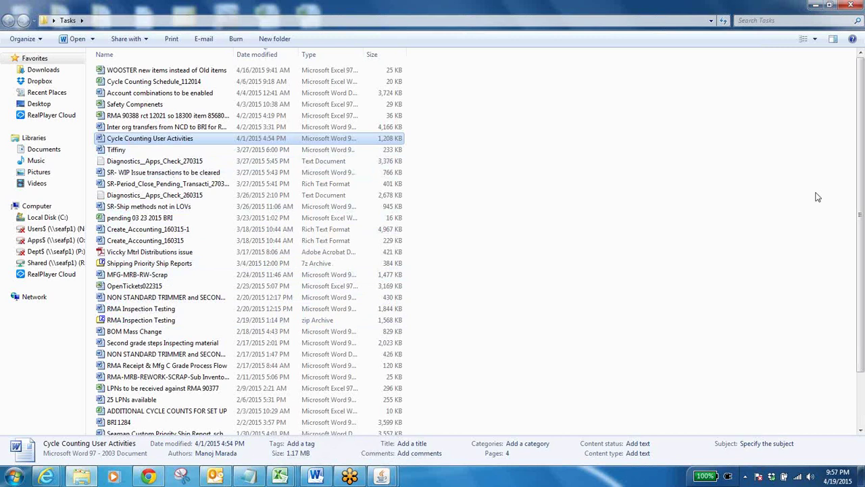
# Scroll the Tasks file list and open the Cycle Counting Schedule_112014 workbook in Excel
pyautogui.moveTo(861, 127)
pyautogui.mouseDown()
pyautogui.moveTo(864, 194)
pyautogui.moveTo(863, 127)
pyautogui.mouseUp()
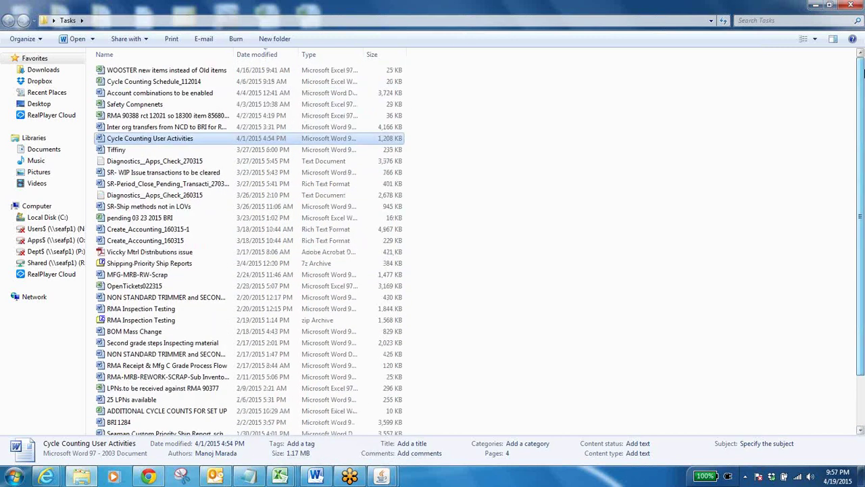
pyautogui.click(126, 139)
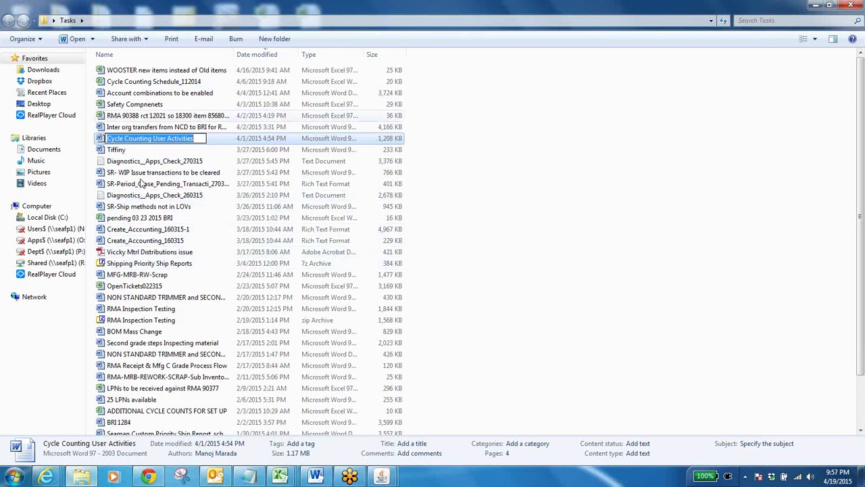
pyautogui.doubleClick(143, 81)
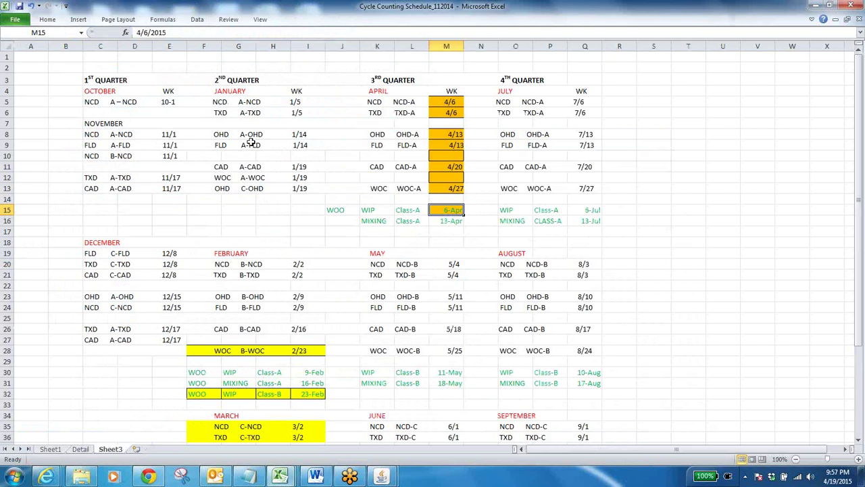
# Check the October–December NCD, FLD, B-NCD, TXD and OHD count dates on Sheet3, then show Sheet1
pyautogui.click(96, 104)
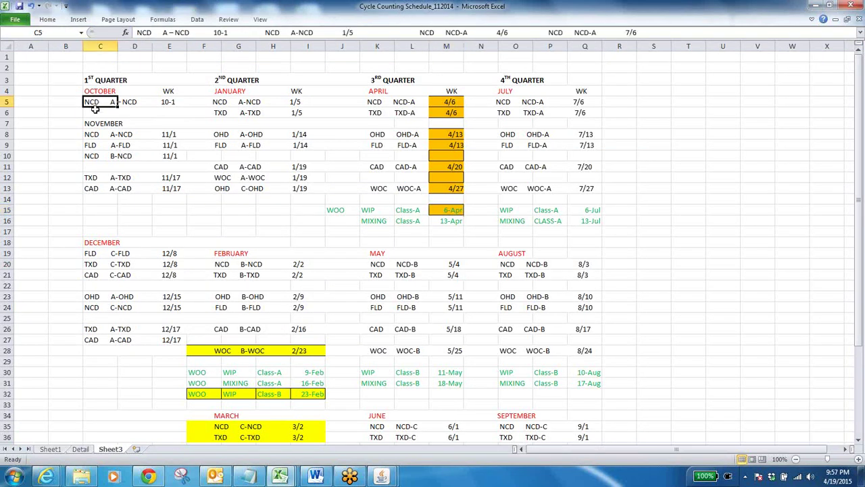
pyautogui.click(94, 134)
pyautogui.click(97, 146)
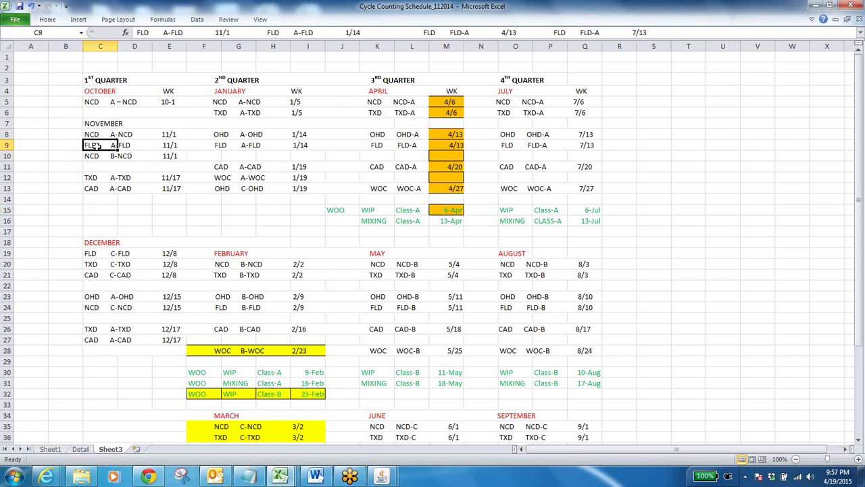
pyautogui.click(98, 157)
pyautogui.click(101, 179)
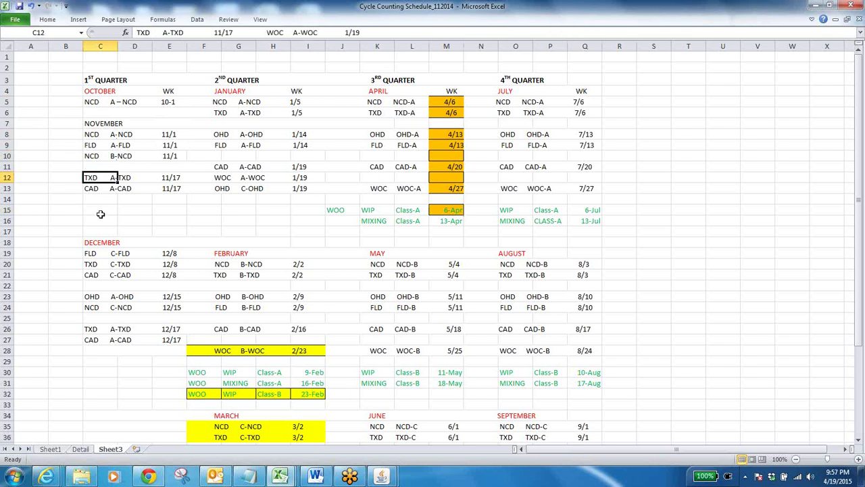
pyautogui.click(98, 296)
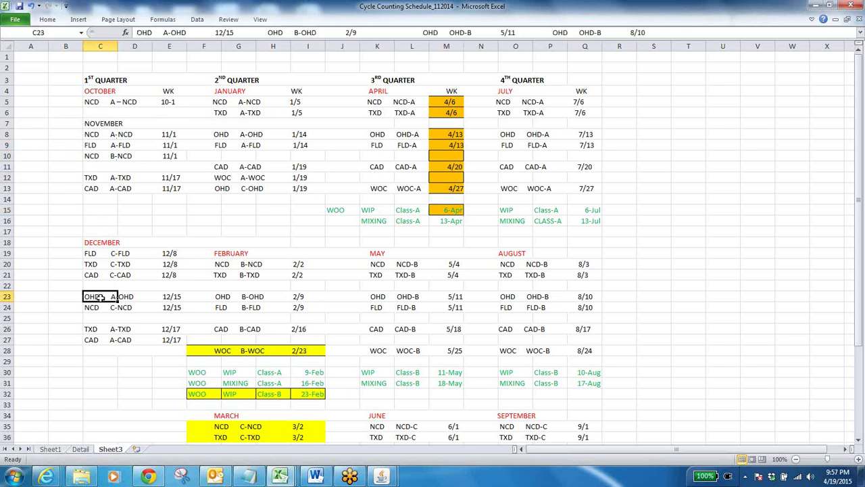
pyautogui.click(97, 307)
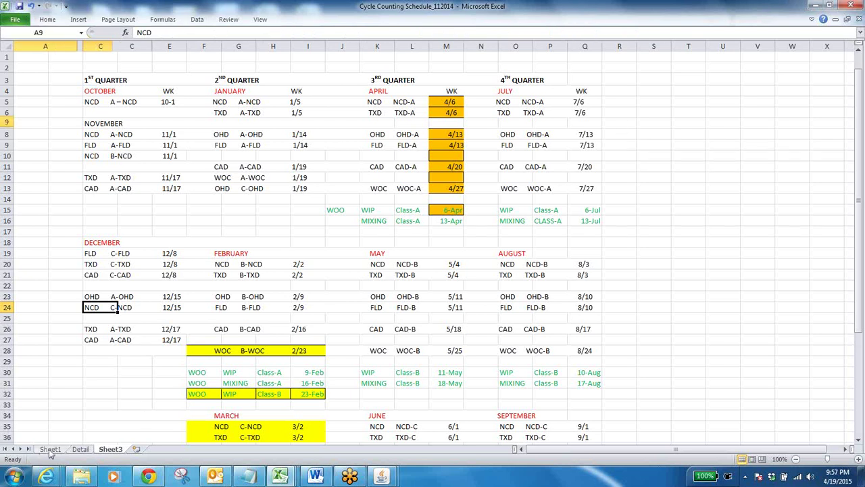
pyautogui.click(50, 449)
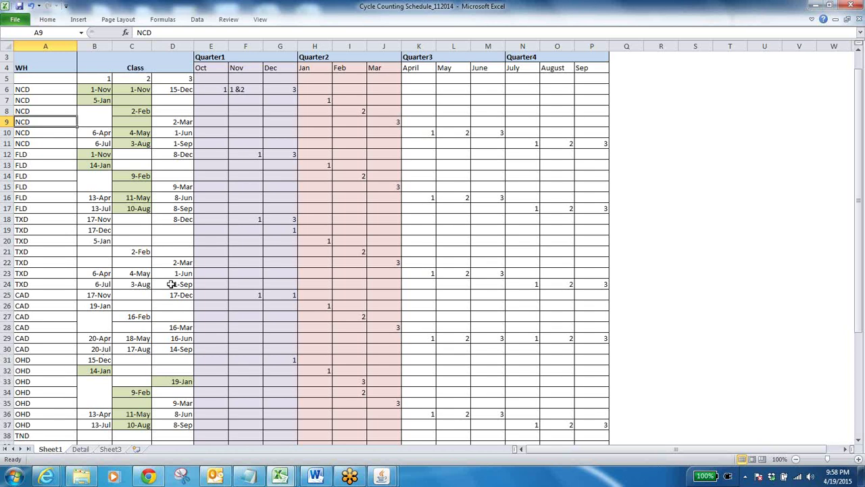
# Open the Detail sheet and review the FLD, CAD, OHD and TXD warehouse rows
pyautogui.click(80, 449)
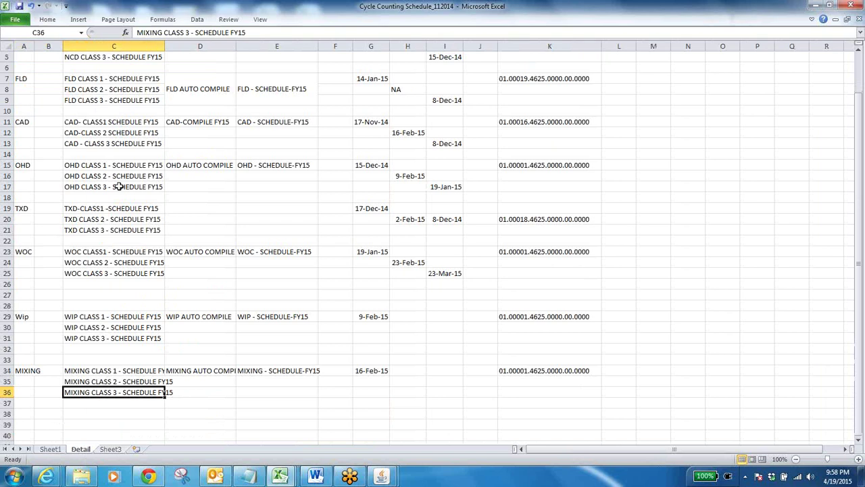
pyautogui.click(82, 79)
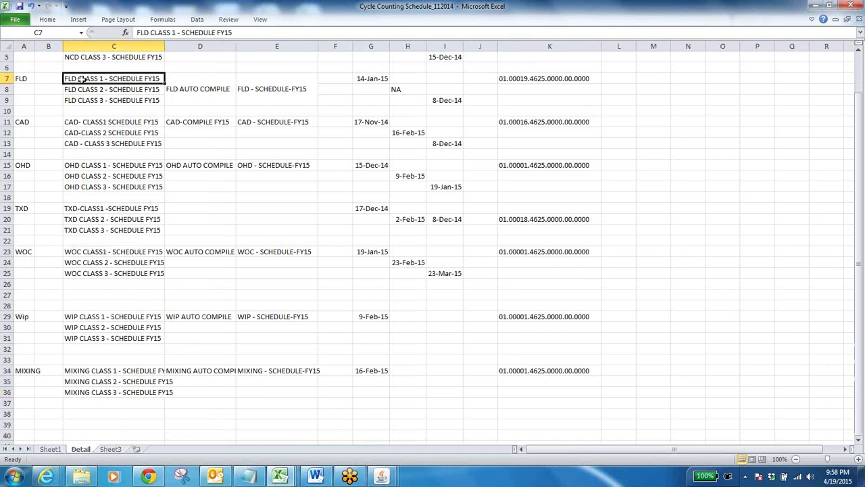
pyautogui.click(92, 92)
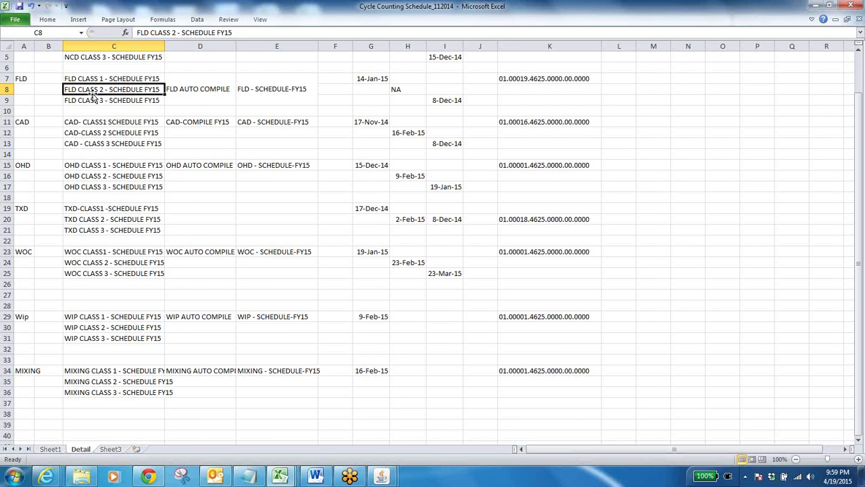
pyautogui.click(23, 124)
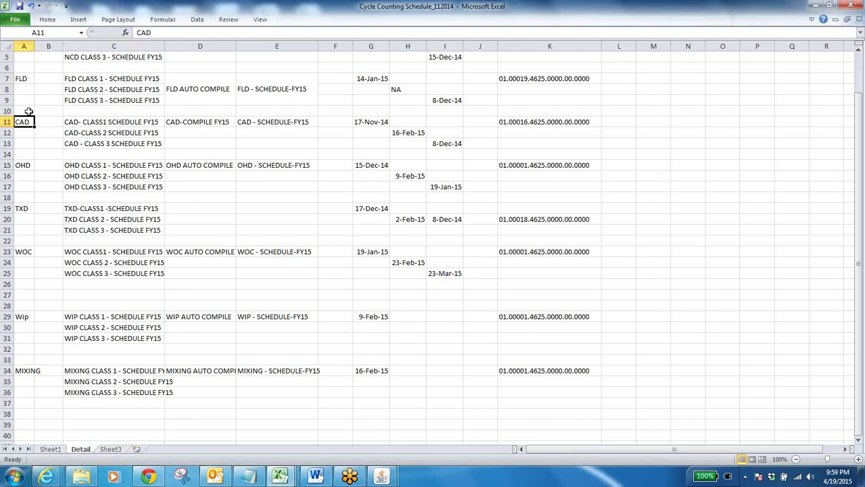
pyautogui.click(25, 79)
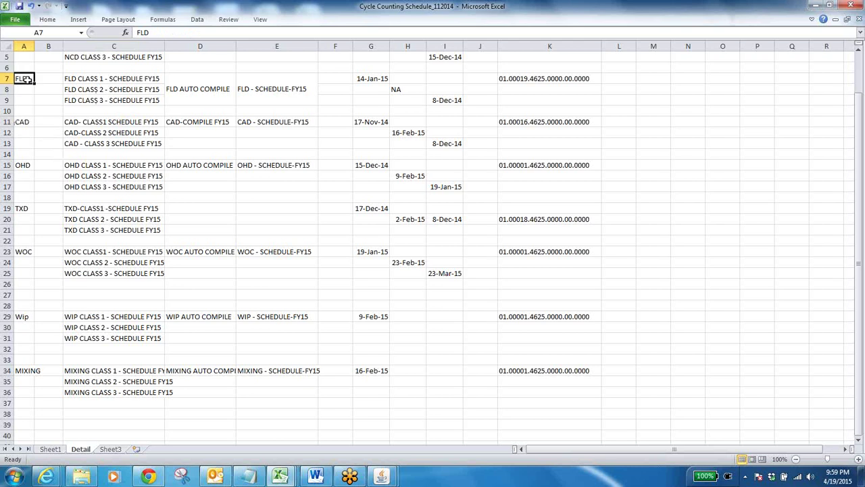
pyautogui.click(25, 165)
pyautogui.click(25, 209)
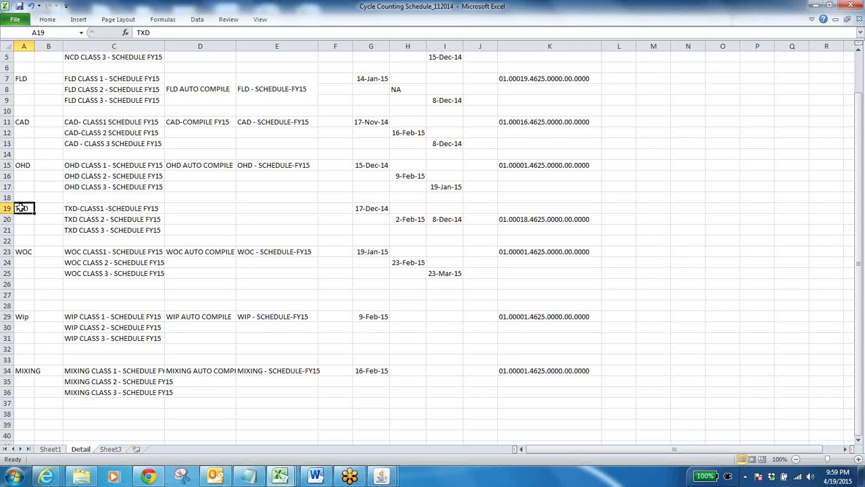
# Review the CAD class 1–3 schedule names and the FLD 14-Jan-15 and CAD 17-Nov-14 dates
pyautogui.click(112, 121)
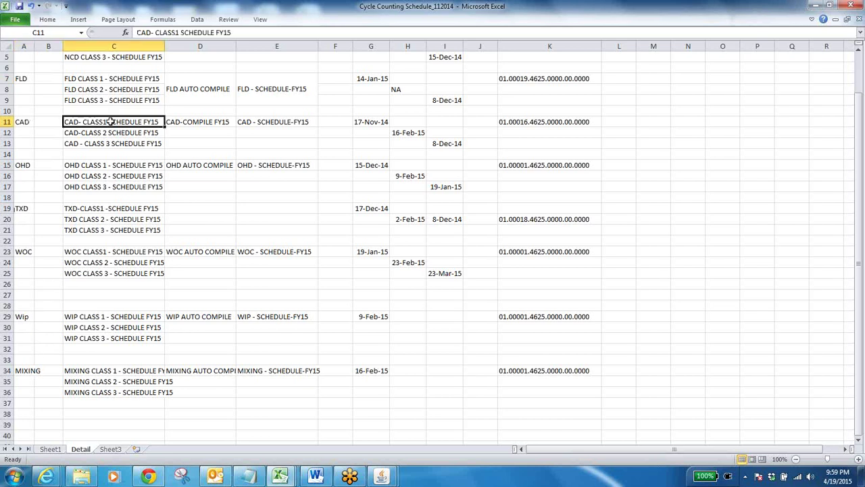
pyautogui.click(24, 122)
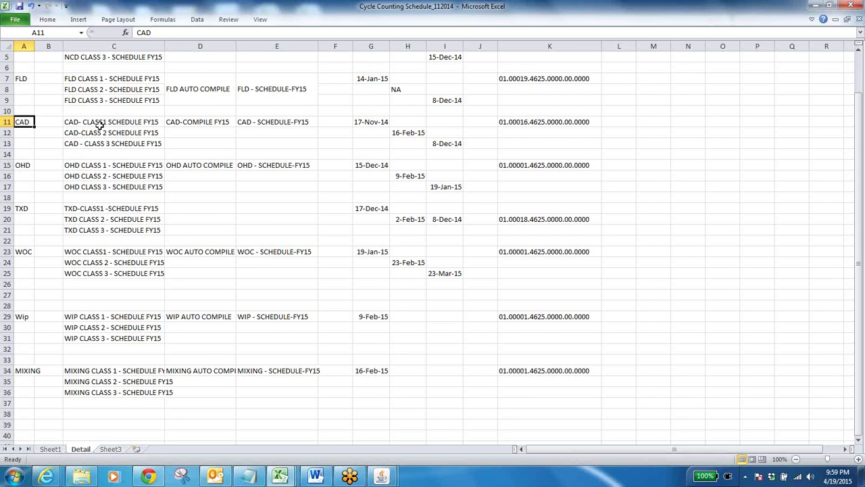
pyautogui.click(98, 124)
pyautogui.click(108, 133)
pyautogui.click(112, 144)
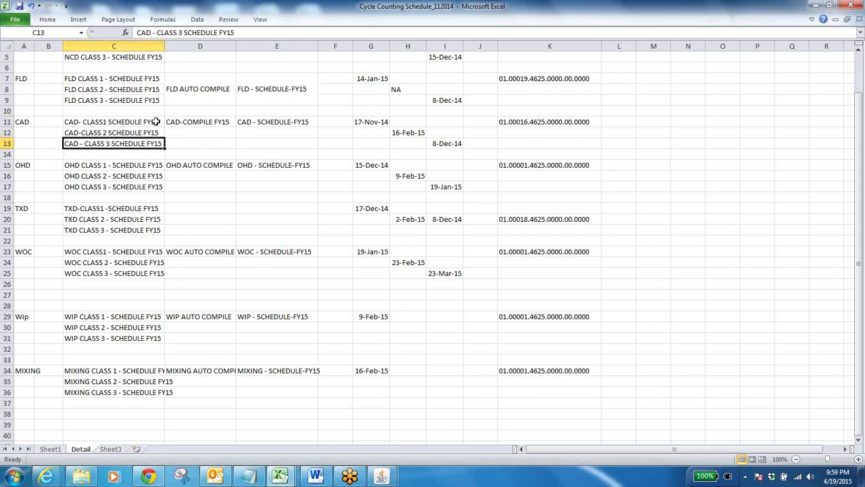
pyautogui.click(121, 120)
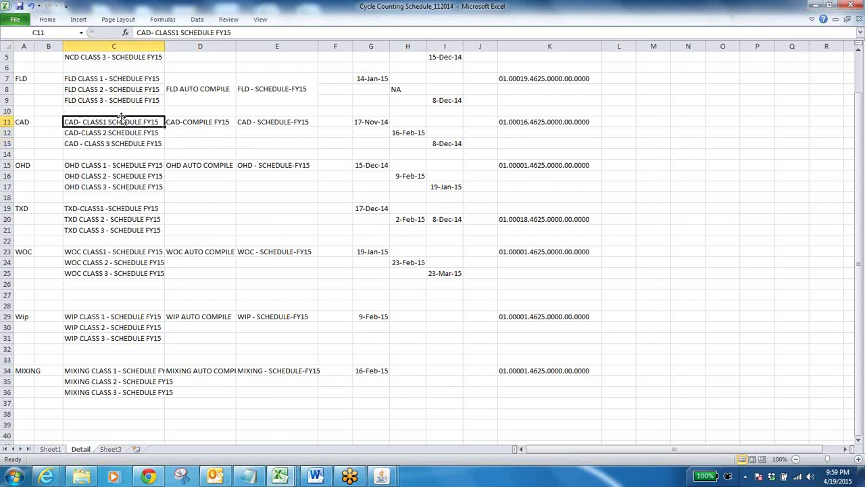
pyautogui.click(378, 79)
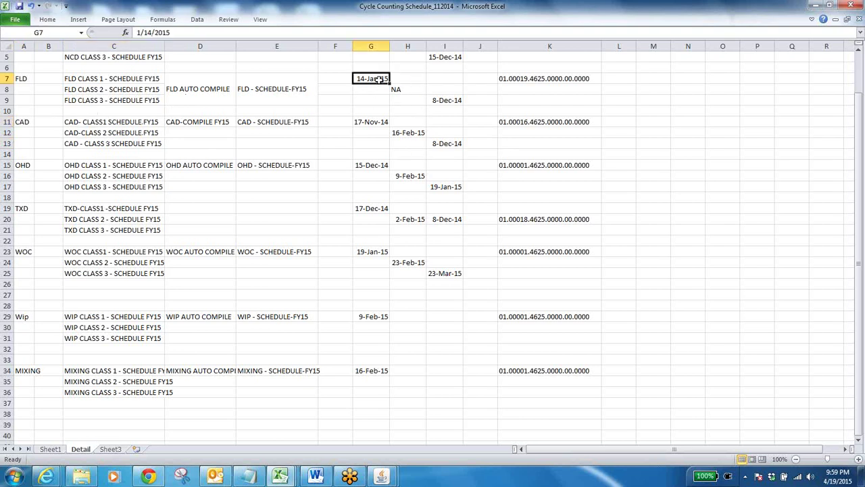
pyautogui.click(373, 121)
pyautogui.click(155, 132)
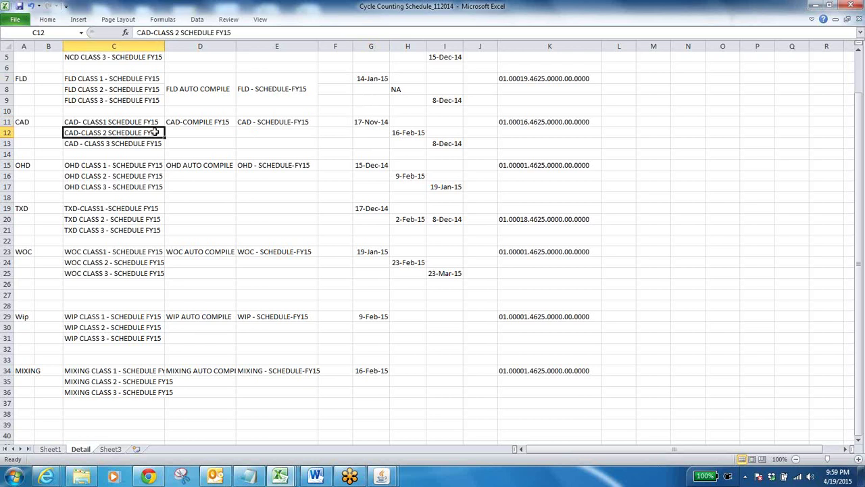
# Read the CAD 16-Feb-15 date and the FLD, CAD, OHD, TXD, WOC account codes, then open Sheet3
pyautogui.click(409, 133)
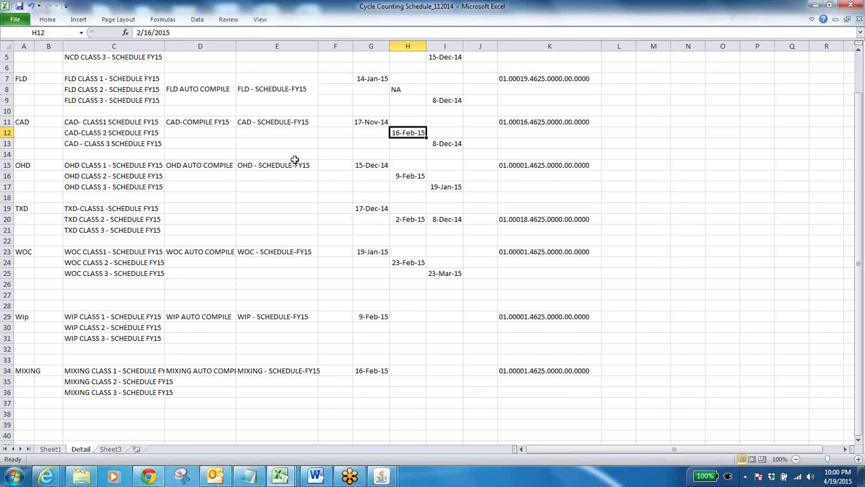
pyautogui.click(550, 80)
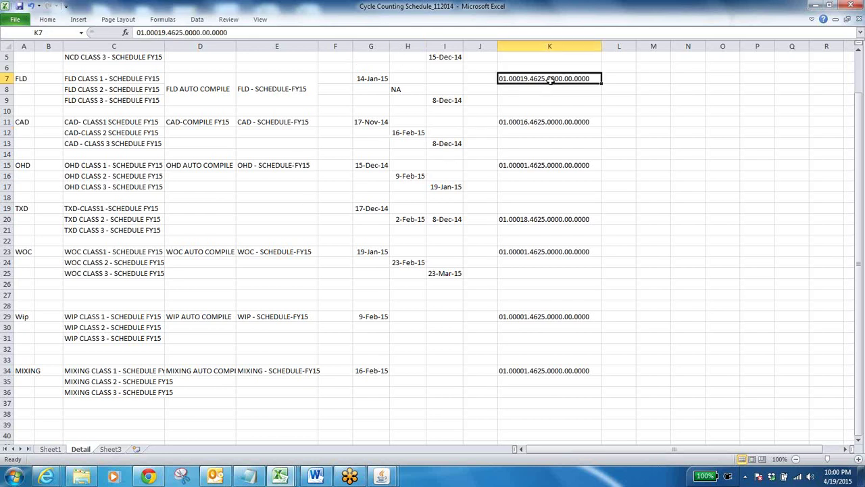
pyautogui.click(555, 122)
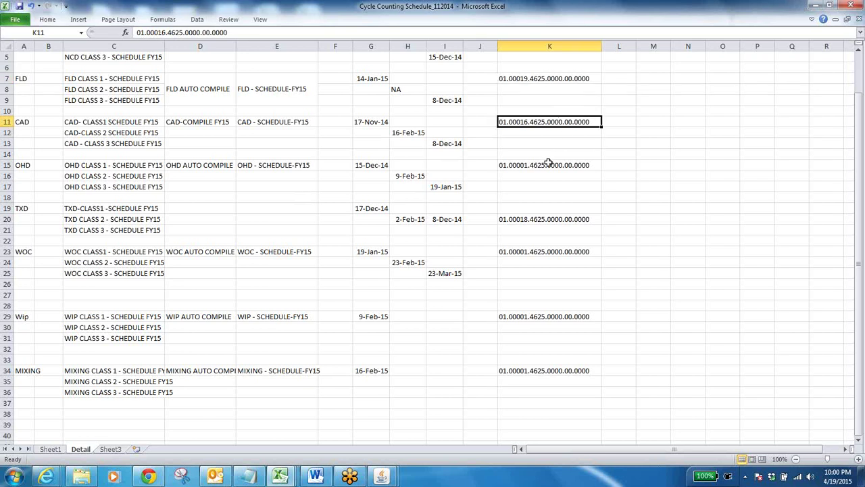
pyautogui.click(548, 164)
pyautogui.click(560, 218)
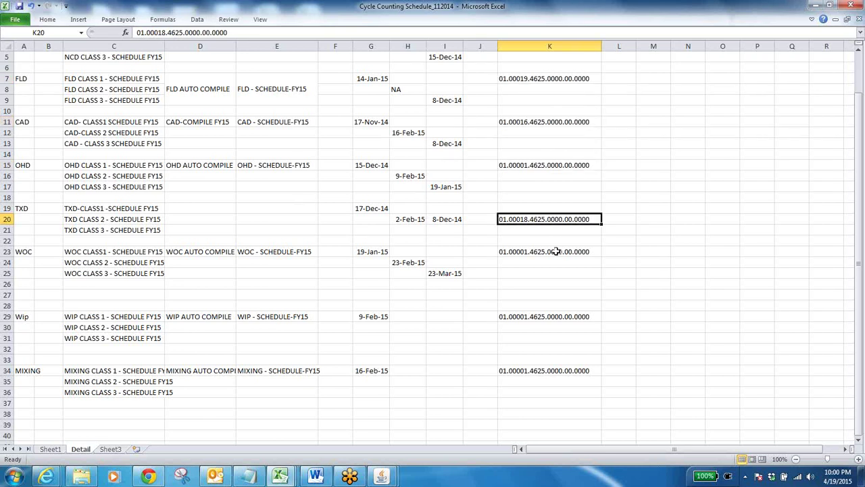
pyautogui.click(556, 251)
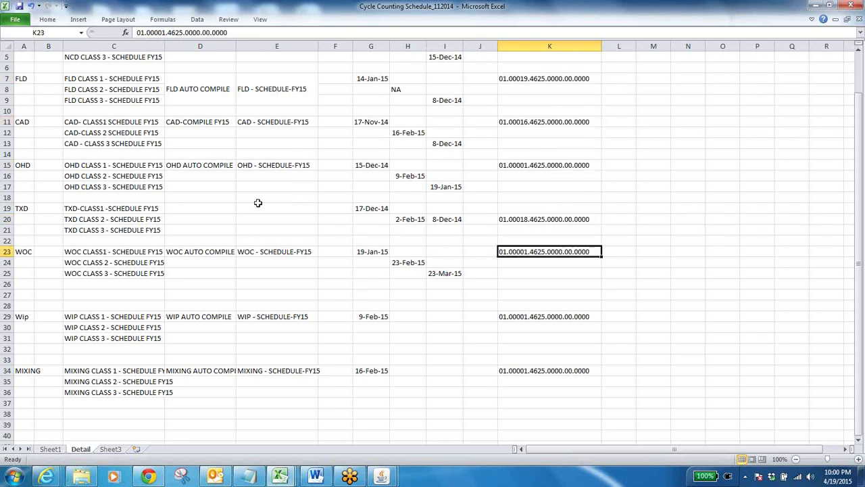
pyautogui.click(110, 450)
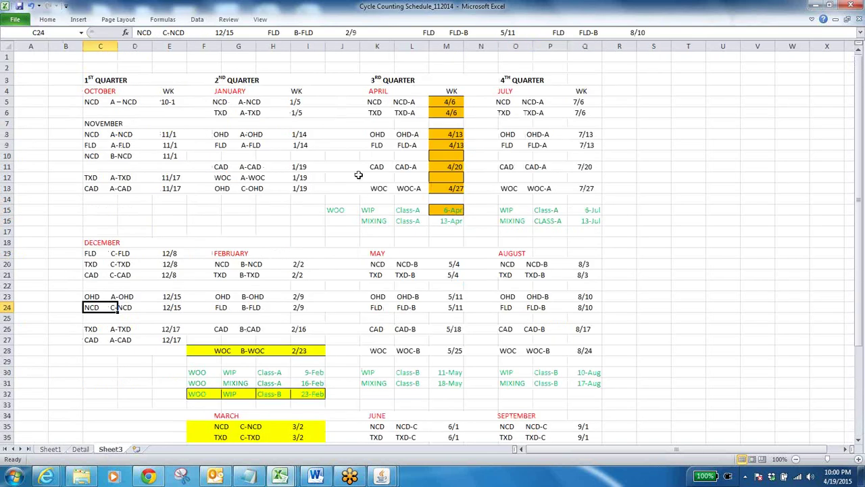
pyautogui.click(96, 102)
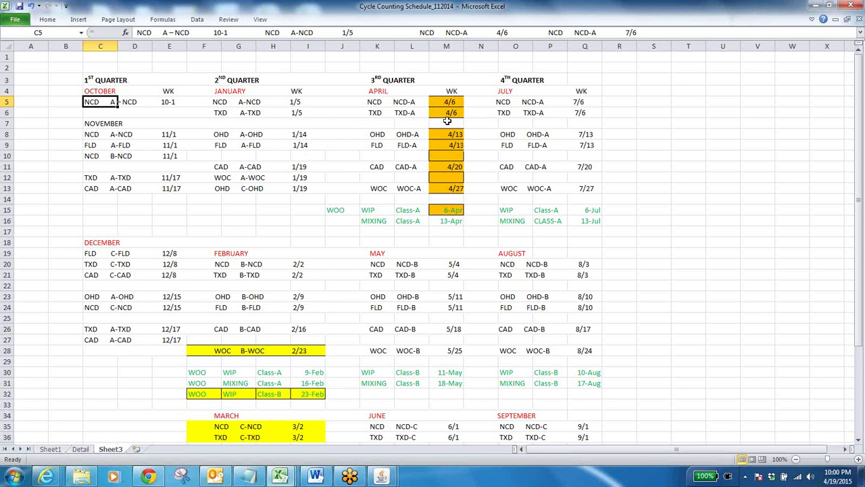
pyautogui.click(451, 167)
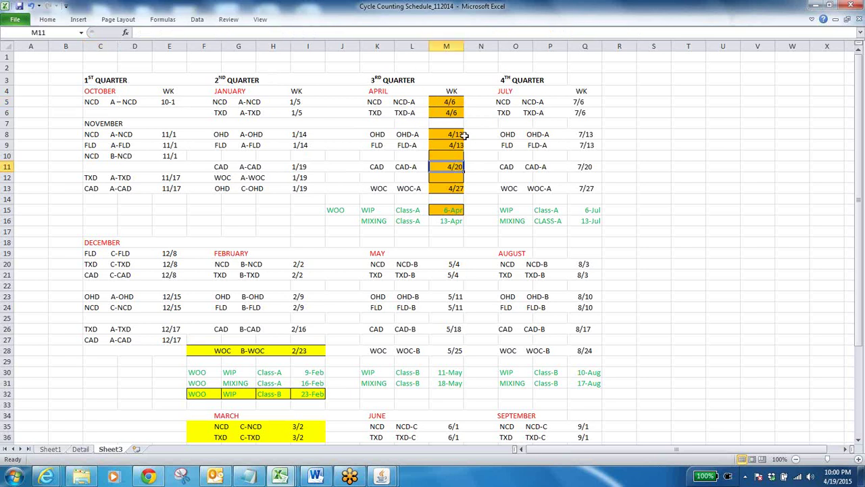
pyautogui.click(451, 102)
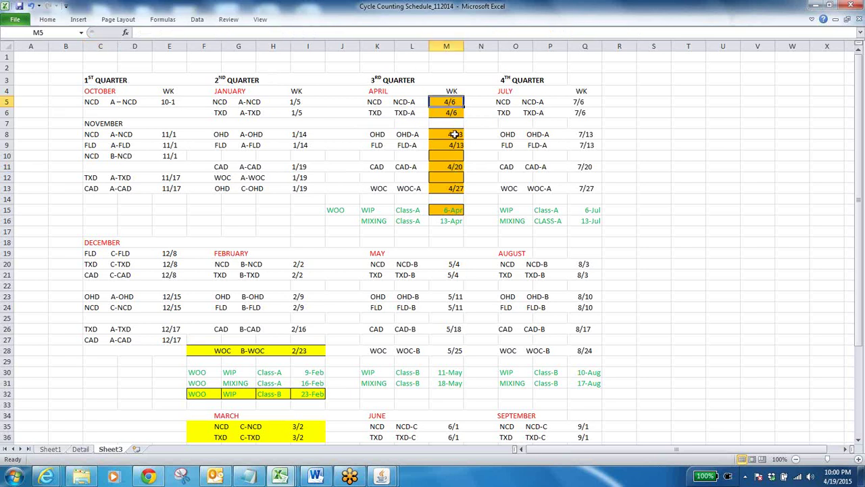
pyautogui.click(454, 134)
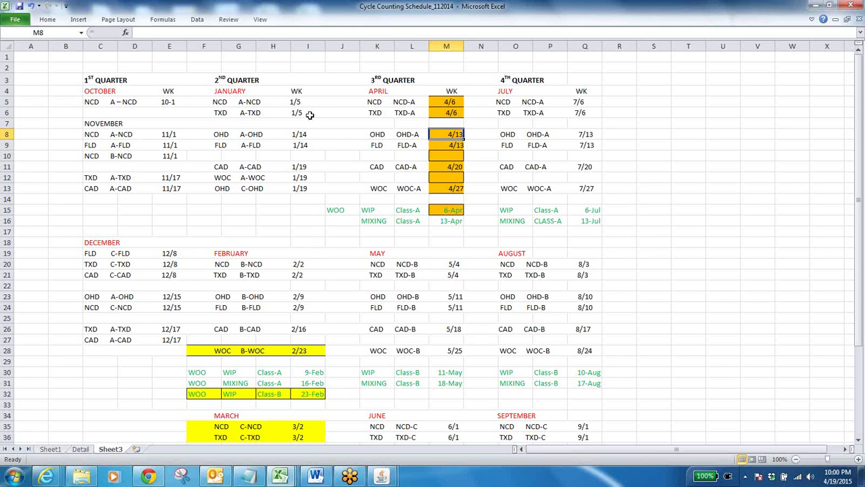
pyautogui.click(452, 169)
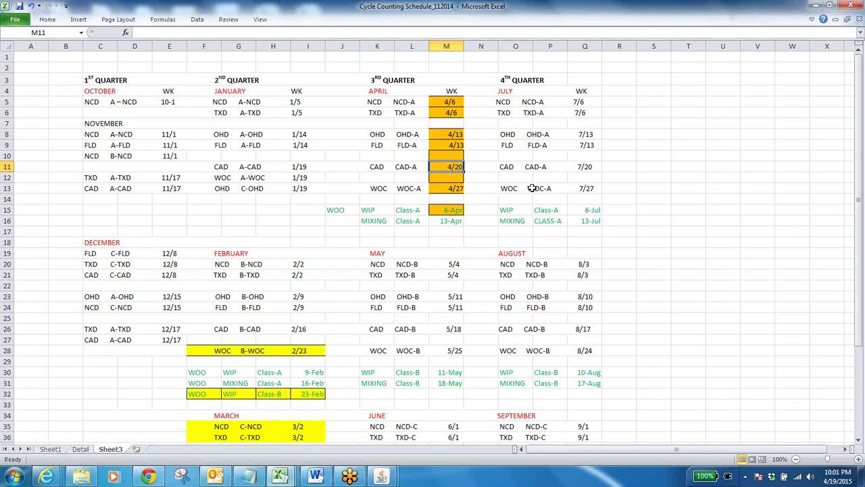
pyautogui.click(588, 168)
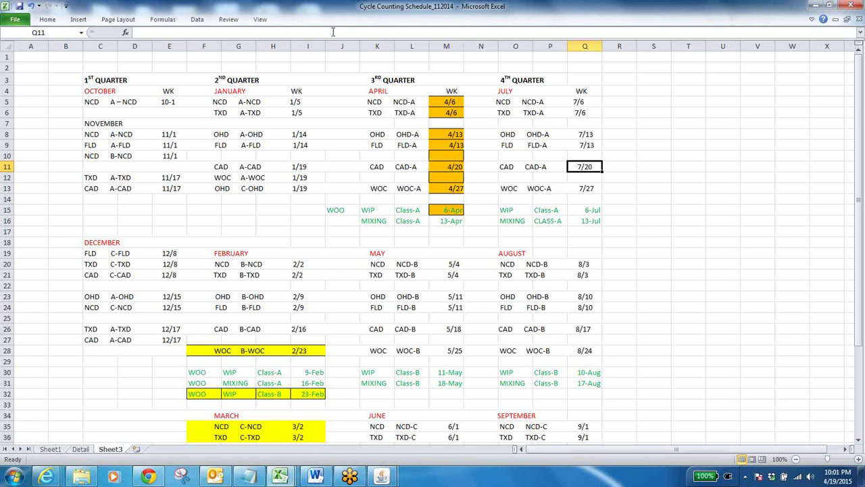
pyautogui.click(57, 17)
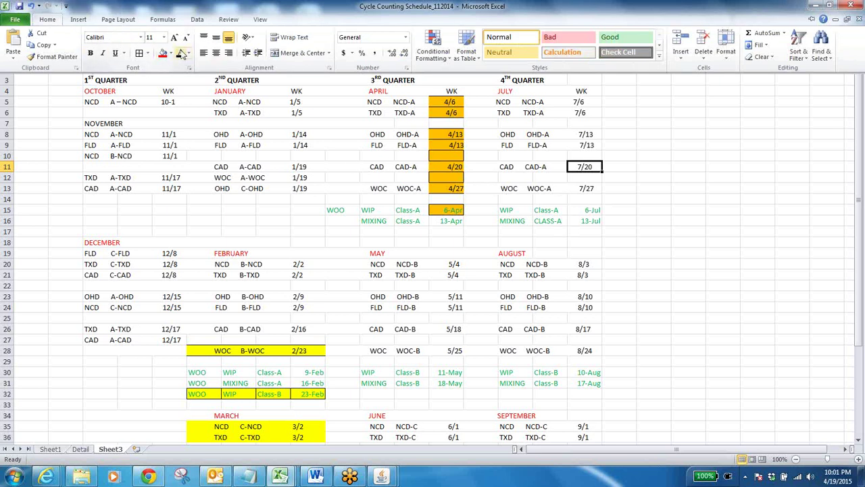
pyautogui.click(452, 166)
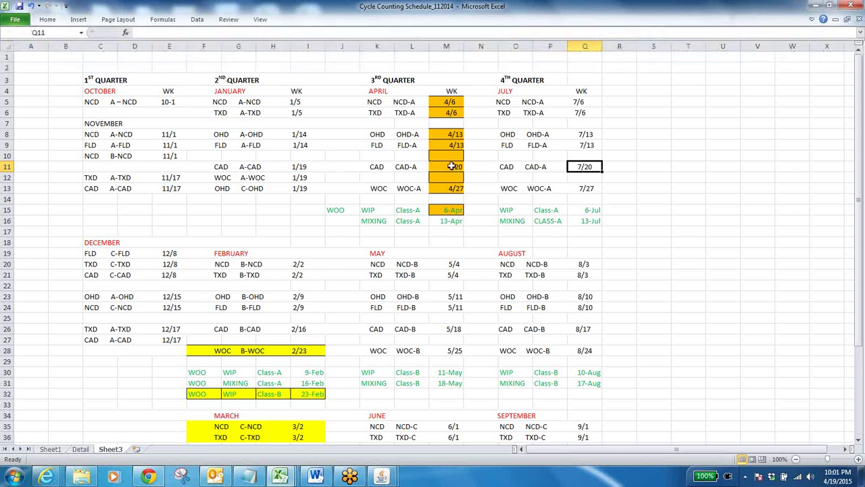
pyautogui.click(455, 168)
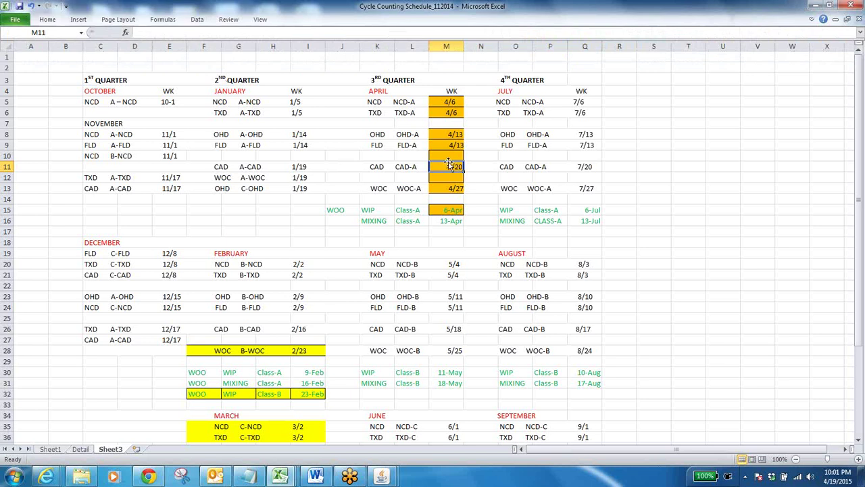
# Fill cell M11 (April CAD week 4/20) with Light Green
pyautogui.click(49, 20)
pyautogui.click(171, 54)
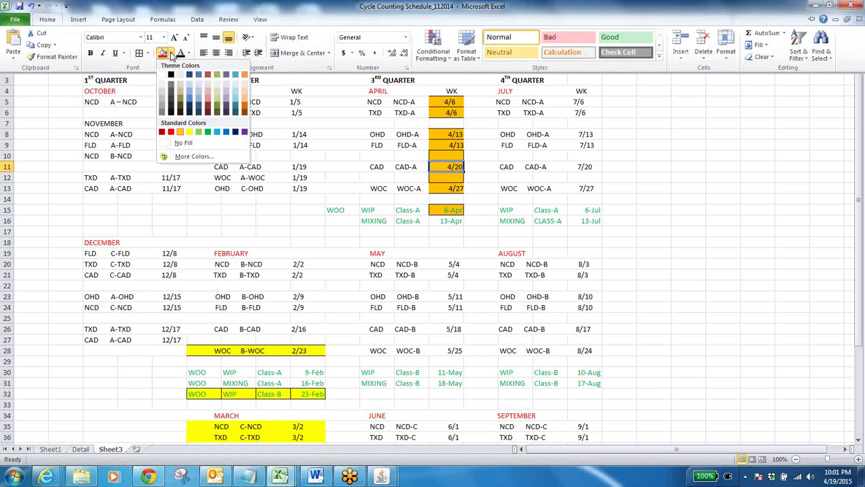
pyautogui.click(196, 134)
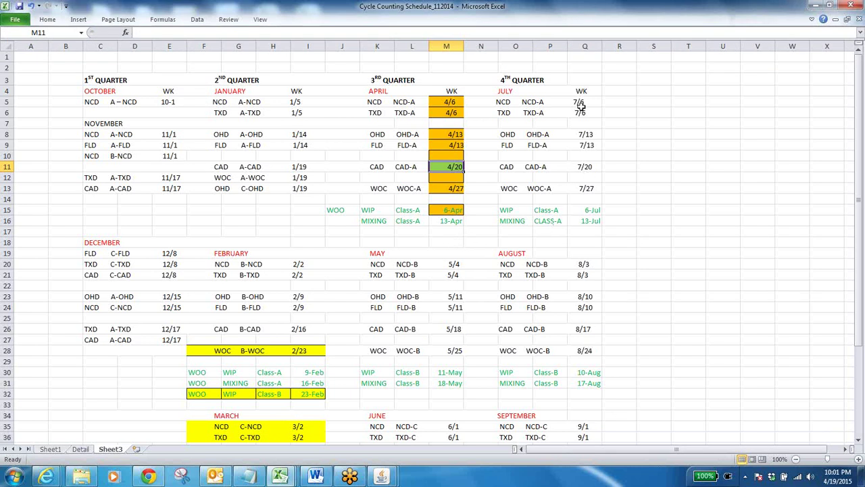
pyautogui.click(453, 187)
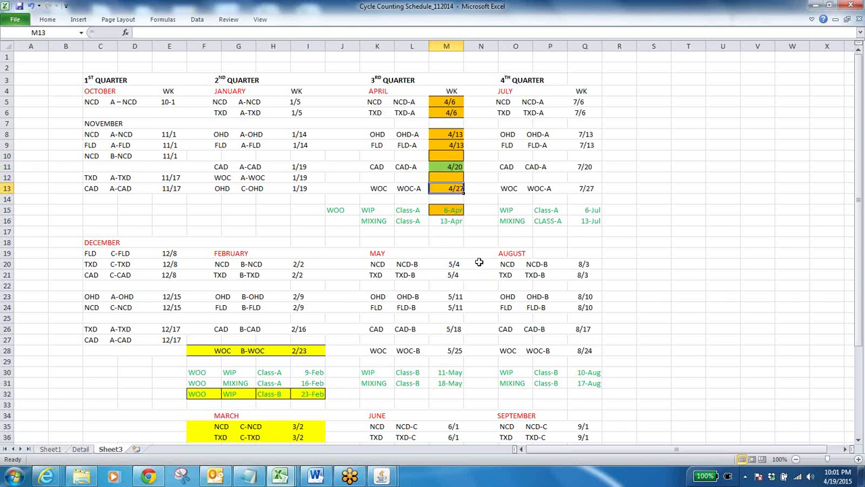
# Scroll Sheet3 to the top and review the CAD / CAD-A 4/20 entry in K11–M11
pyautogui.moveTo(862, 122); pyautogui.dragTo(863, 161)
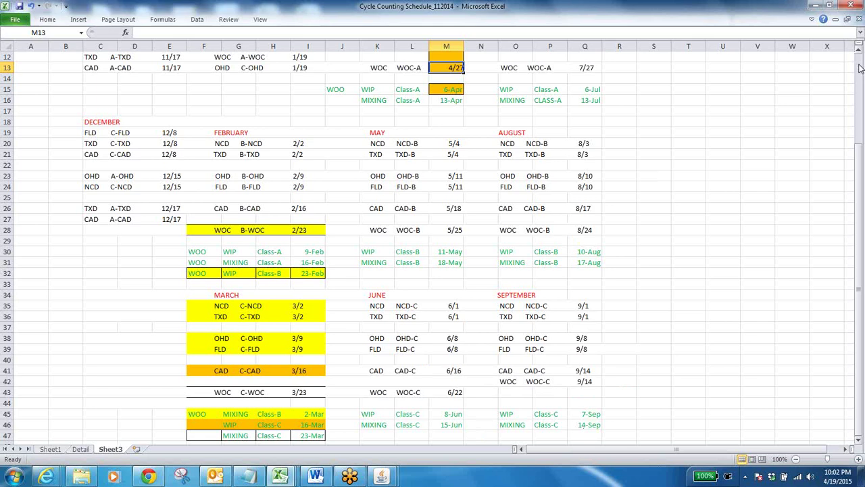
pyautogui.scroll(4, 860, 68)
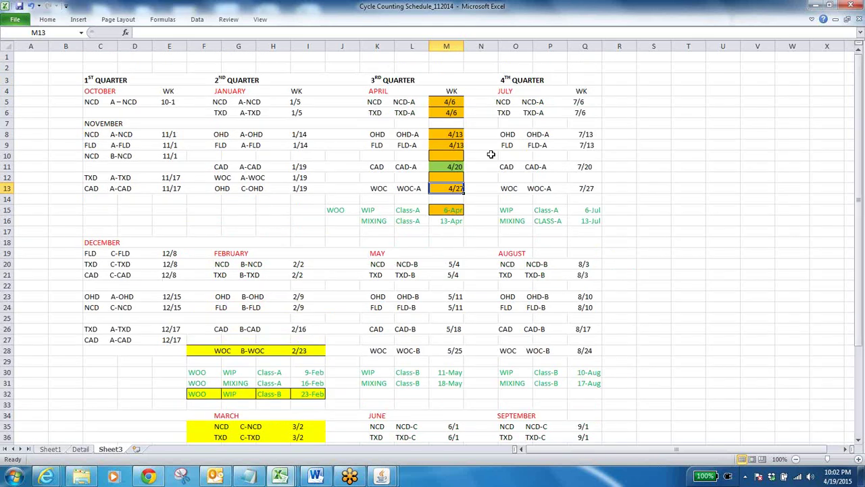
pyautogui.click(374, 167)
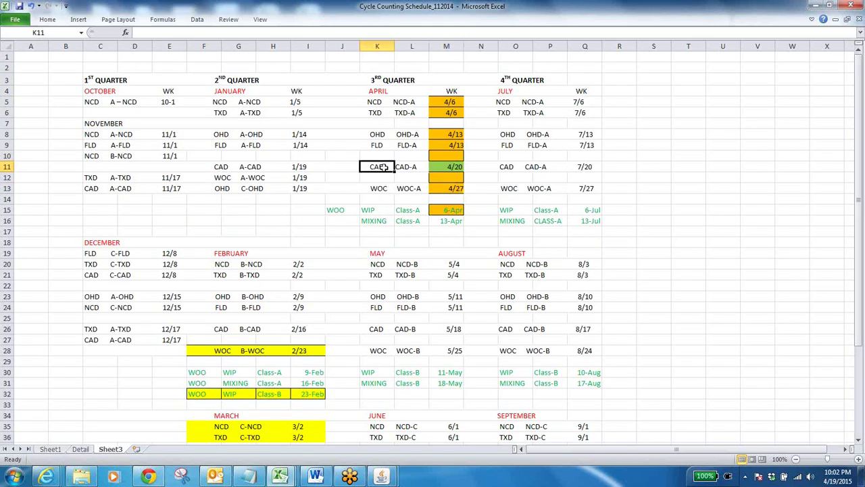
pyautogui.click(417, 169)
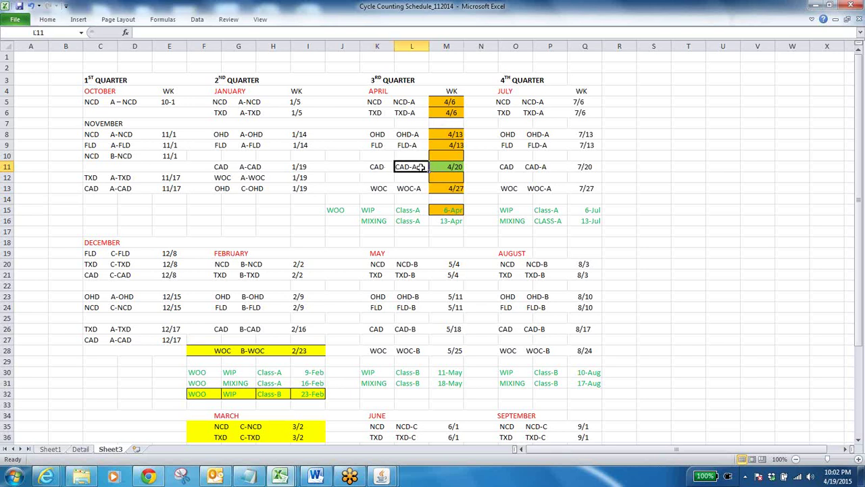
pyautogui.click(457, 170)
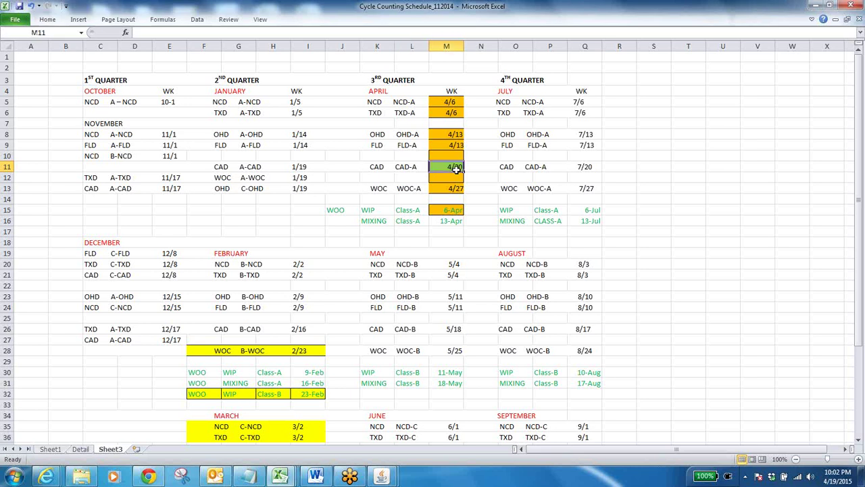
pyautogui.click(382, 476)
# Switch the Navigator to the SEA Inventory responsibility
pyautogui.click(465, 437)
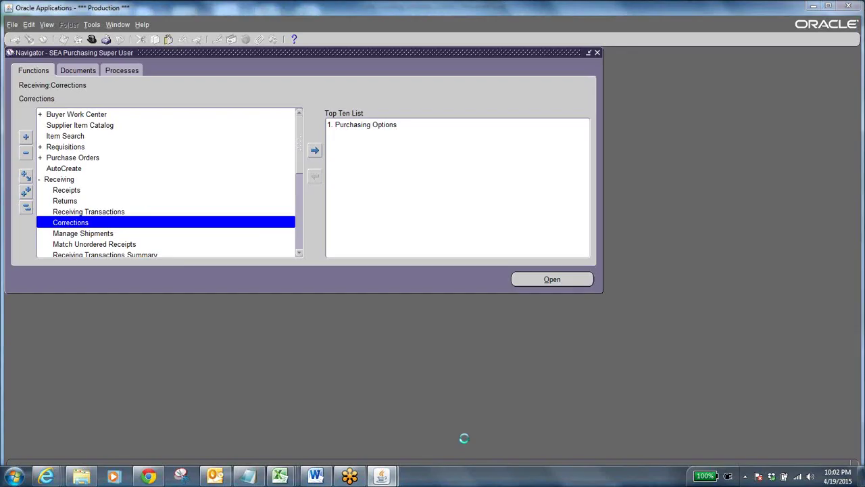
pyautogui.click(26, 209)
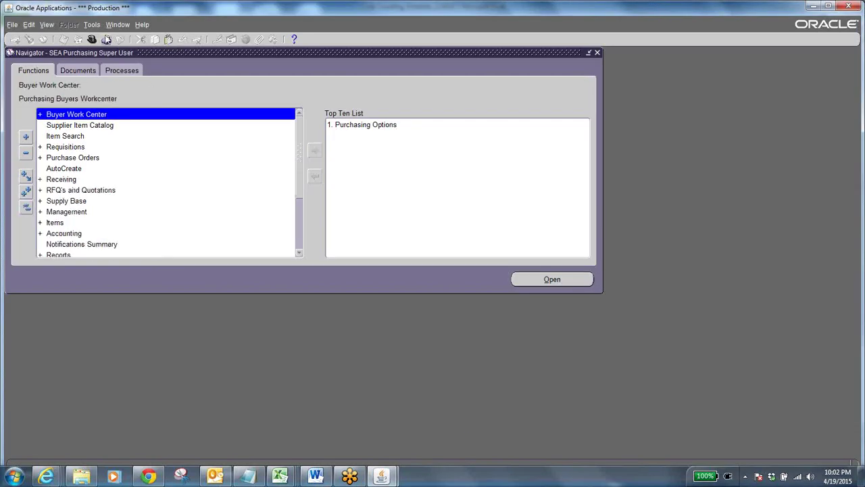
pyautogui.click(92, 40)
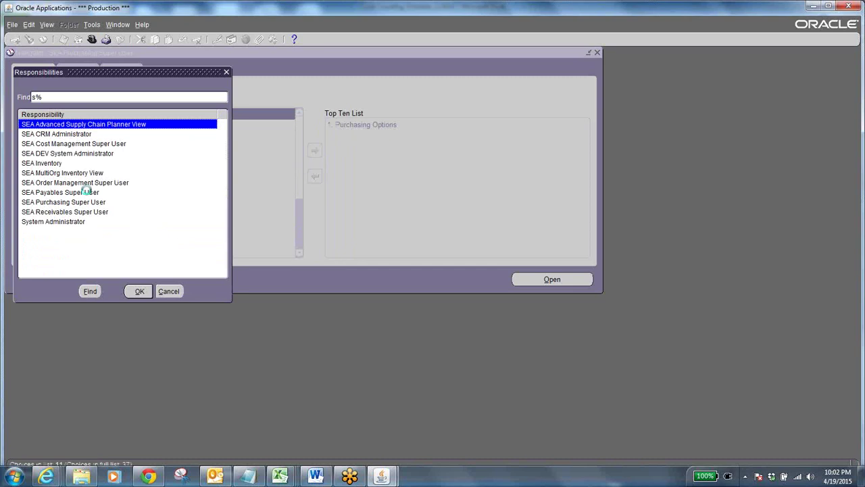
pyautogui.click(65, 164)
pyautogui.click(133, 290)
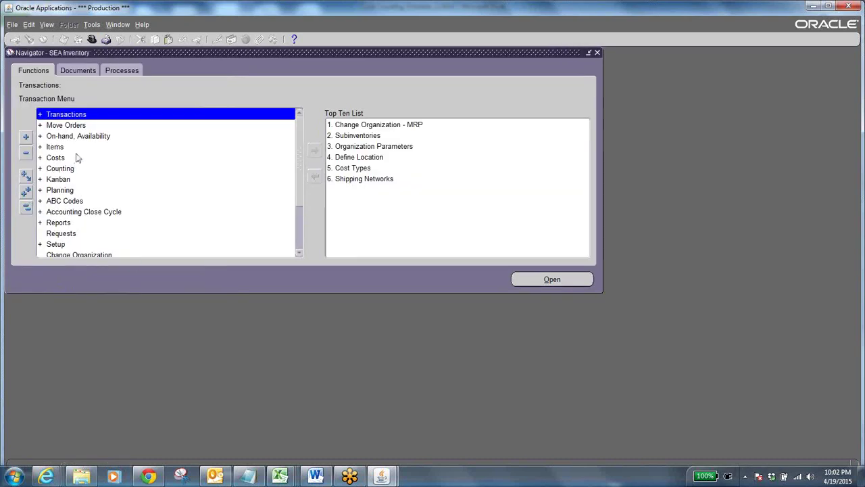
# Launch Counting > Cycle Counting > Cycle Counts
pyautogui.doubleClick(70, 169)
pyautogui.doubleClick(81, 181)
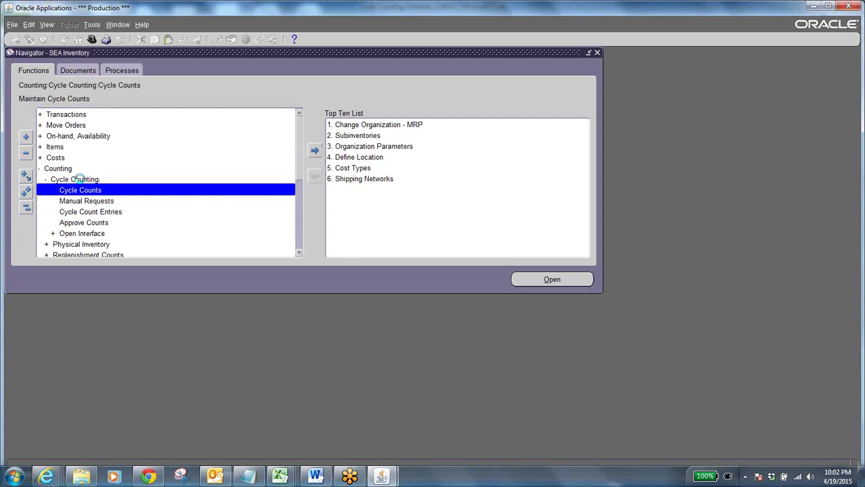
pyautogui.doubleClick(110, 190)
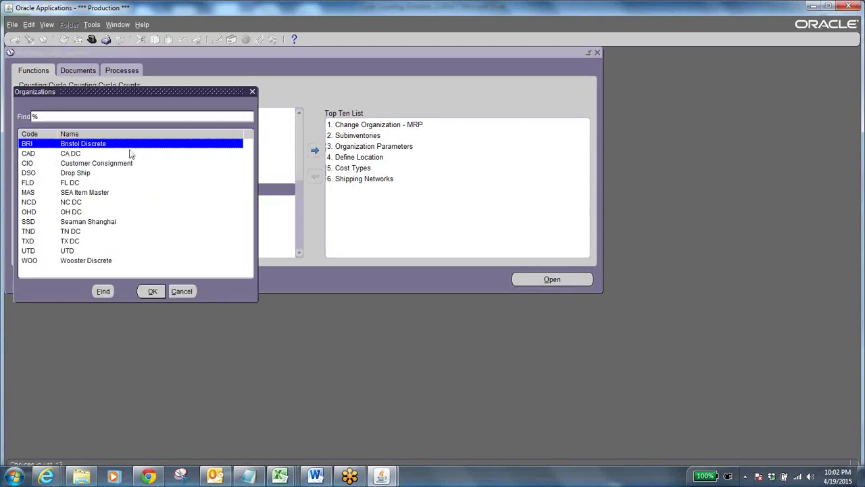
# Confirm the CAD code in Excel cell K11 and choose CAD as the organization
pyautogui.moveTo(280, 476)
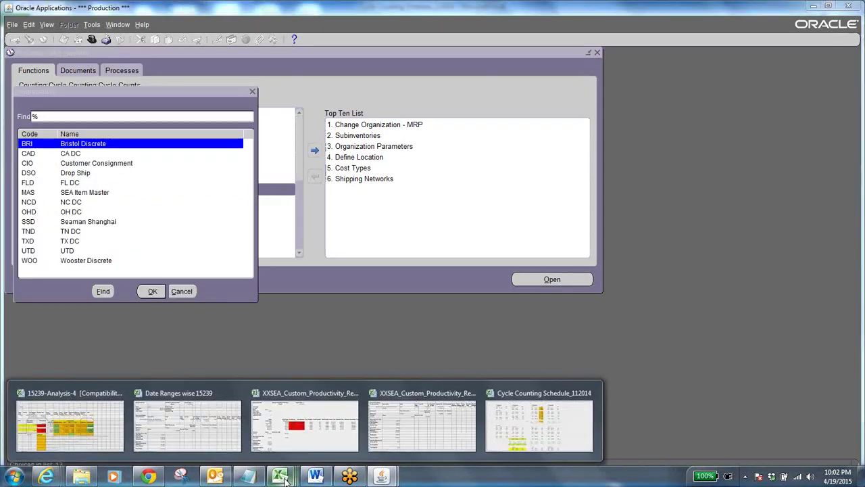
pyautogui.click(547, 425)
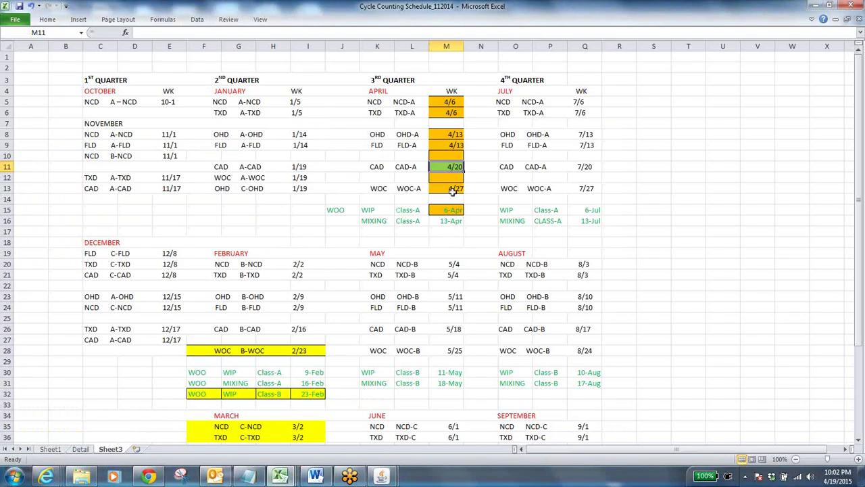
pyautogui.click(377, 166)
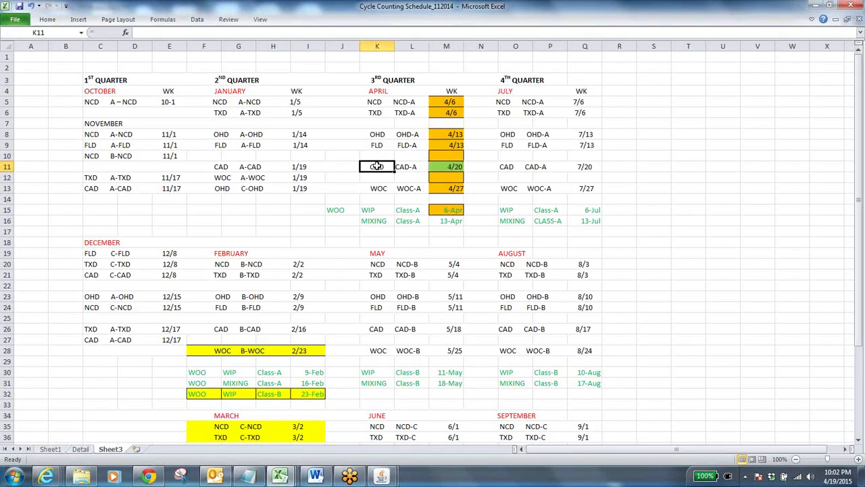
pyautogui.hotkey('alt', 'Tab')
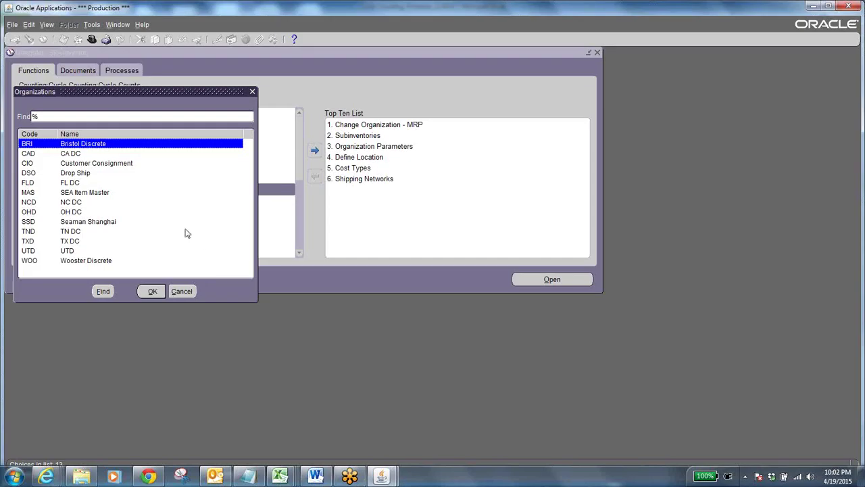
pyautogui.write('c')
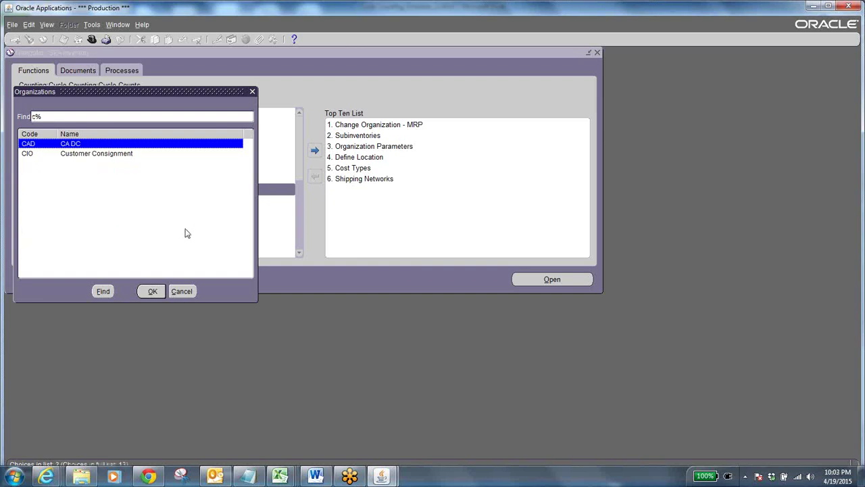
pyautogui.click(153, 291)
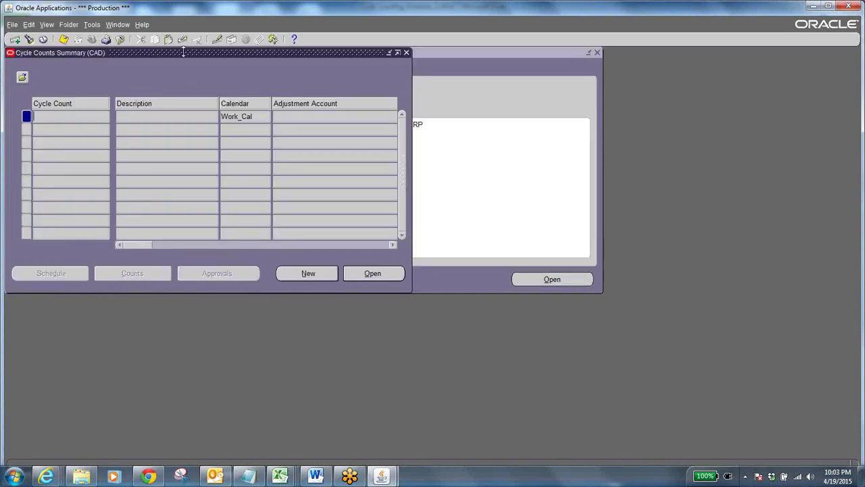
# Query the six existing CAD cycle counts with Ctrl+F11, then return to the schedule workbook
pyautogui.moveTo(178, 49); pyautogui.dragTo(306, 65)
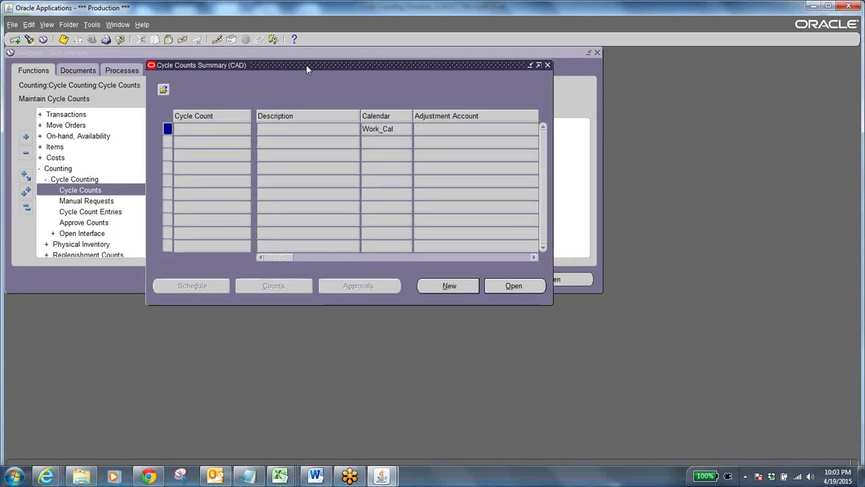
pyautogui.hotkey('alt', 'Tab')
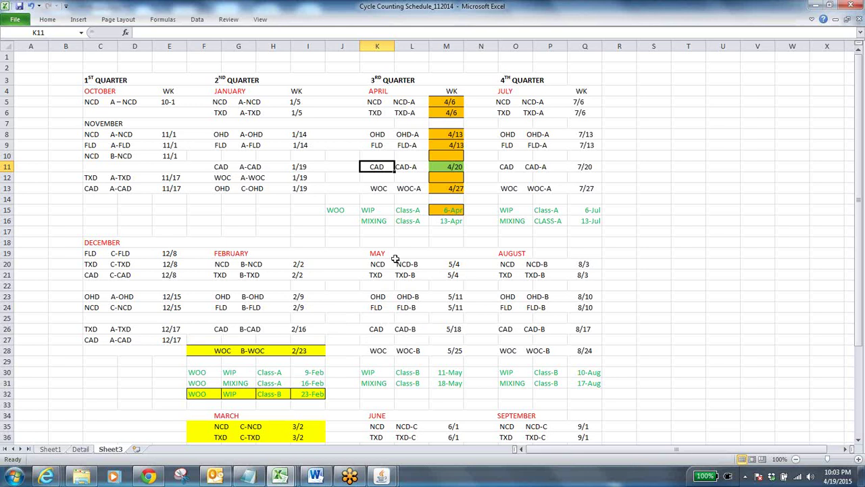
pyautogui.hotkey('alt', 'Tab')
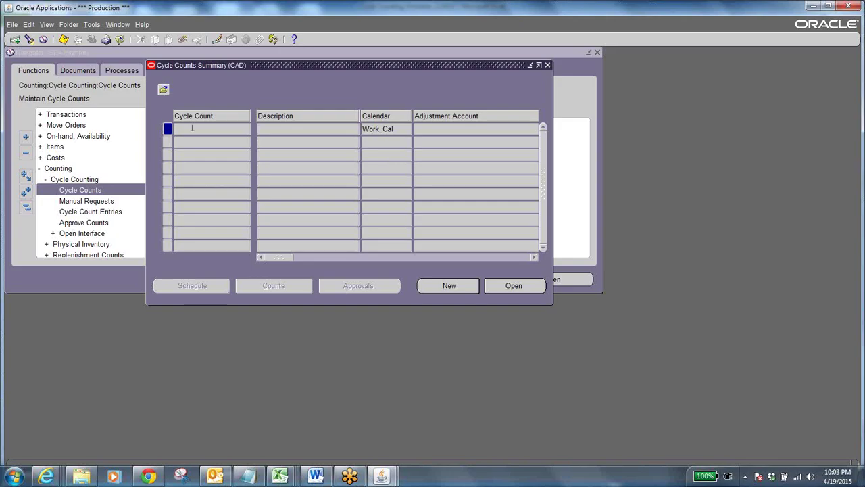
pyautogui.hotkey('ctrl', 'F11')
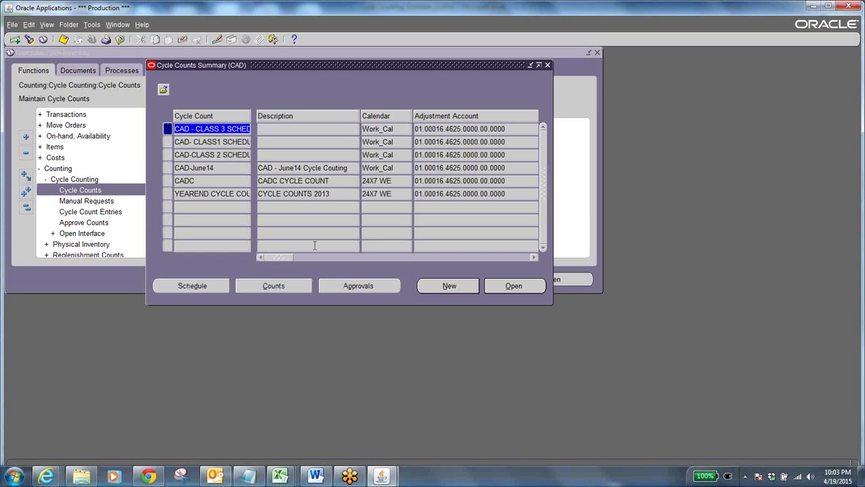
pyautogui.click(219, 128)
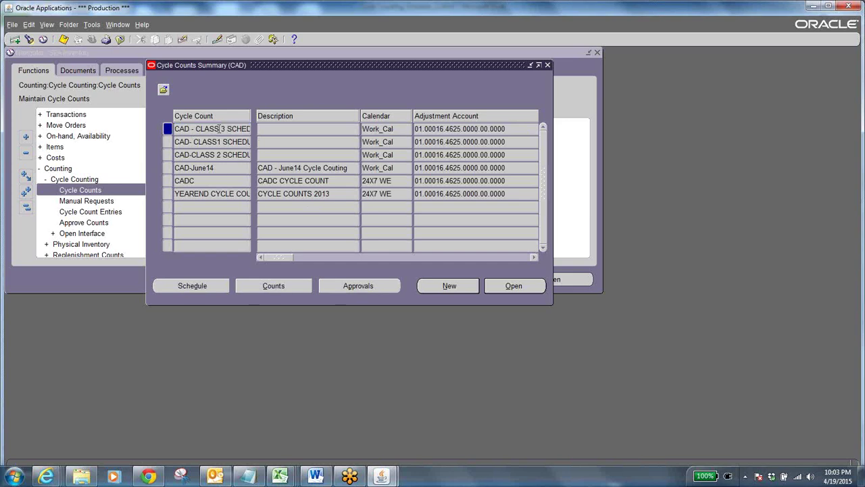
pyautogui.moveTo(280, 476)
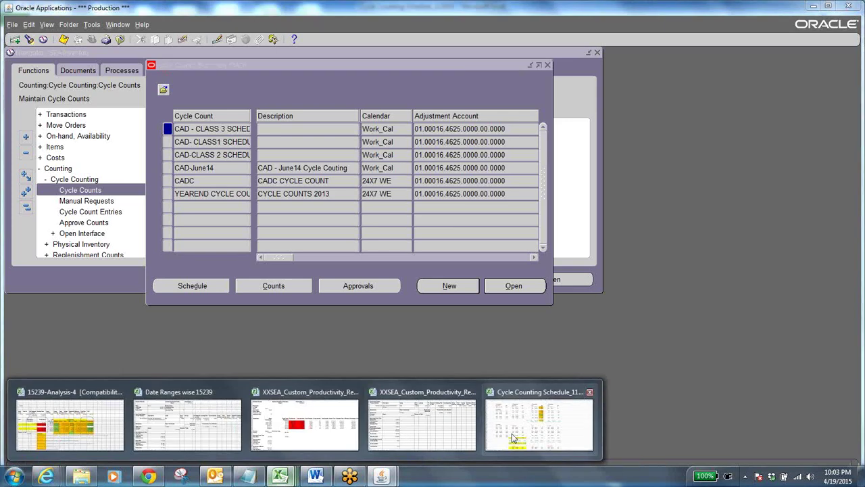
pyautogui.click(540, 419)
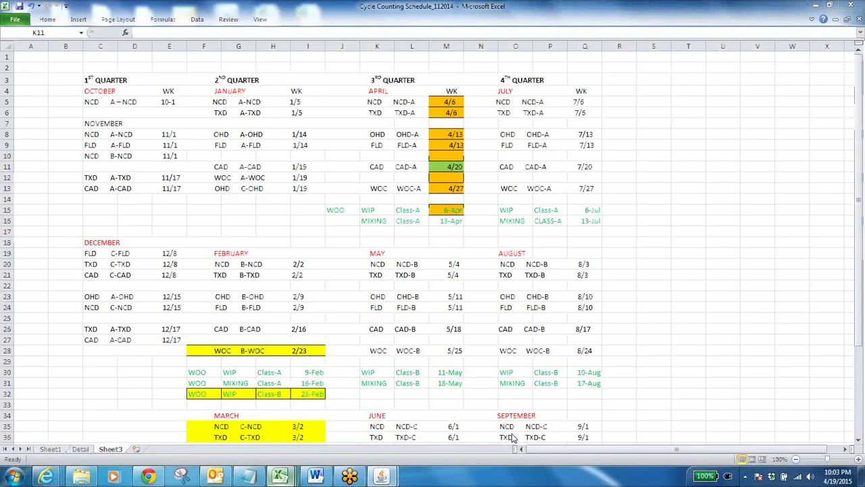
# Glance at the Detail sheet and switch between Oracle and the schedule workbook
pyautogui.click(80, 449)
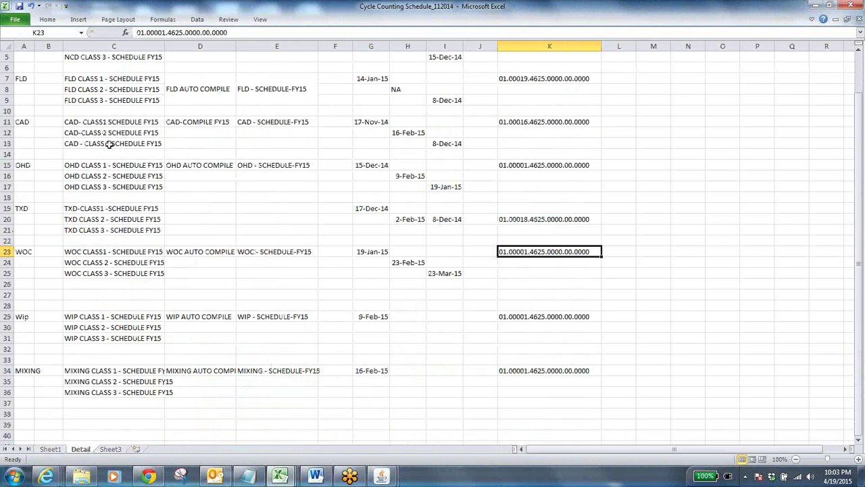
pyautogui.hotkey('alt', 'Tab')
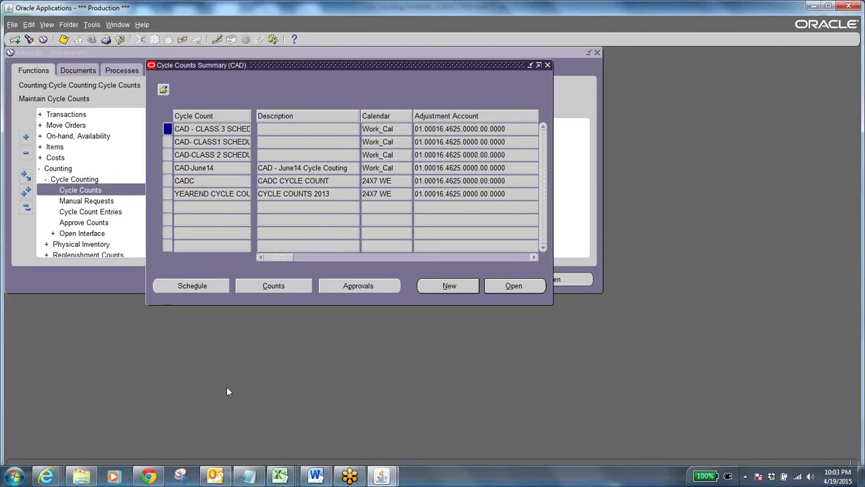
pyautogui.click(280, 477)
pyautogui.click(501, 433)
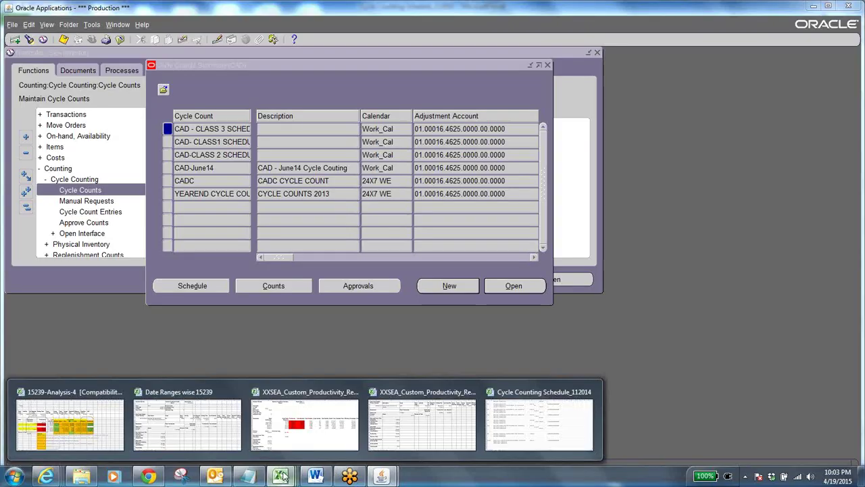
pyautogui.click(280, 477)
pyautogui.click(248, 477)
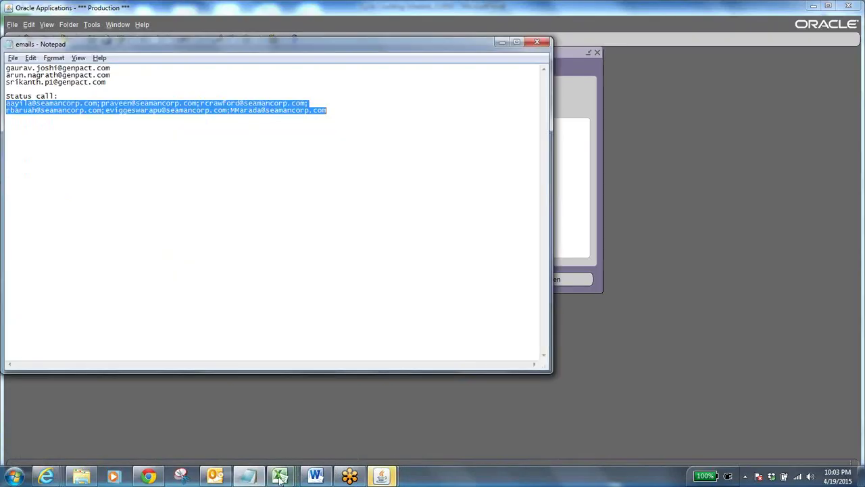
pyautogui.moveTo(279, 477)
pyautogui.click(544, 414)
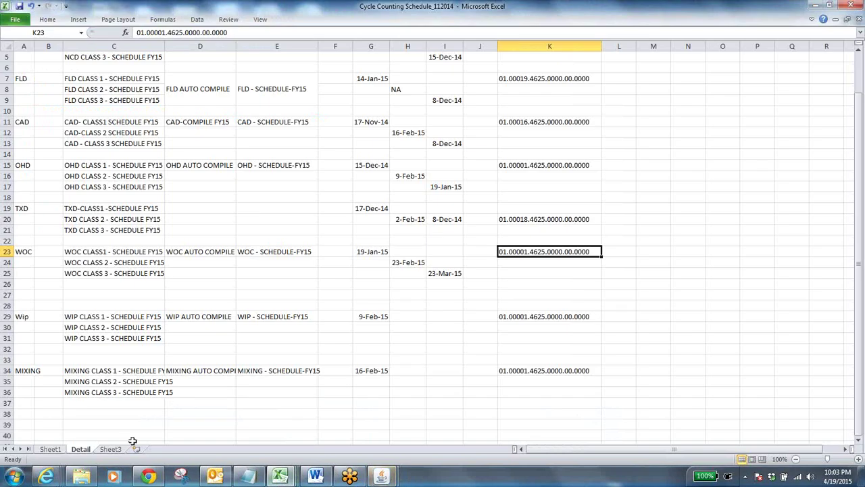
# Check the CAD / CAD-A 4/20 entry in Sheet3 K11–M11, then return to the Oracle summary
pyautogui.click(110, 449)
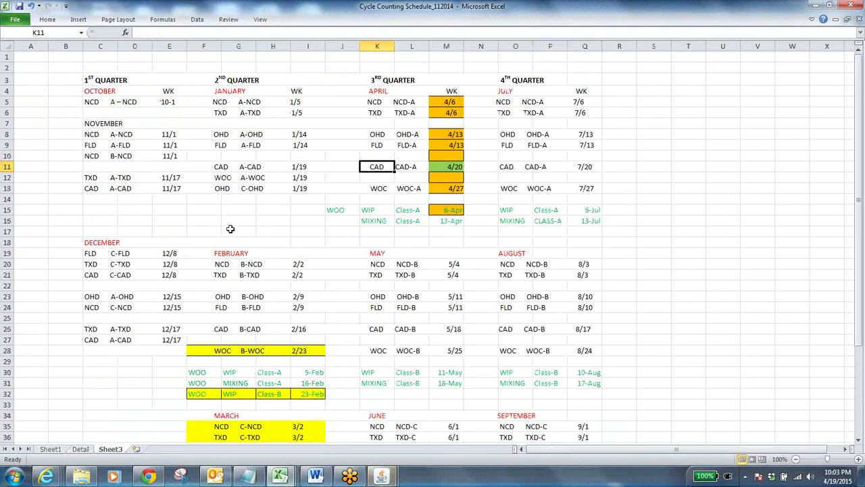
pyautogui.click(456, 166)
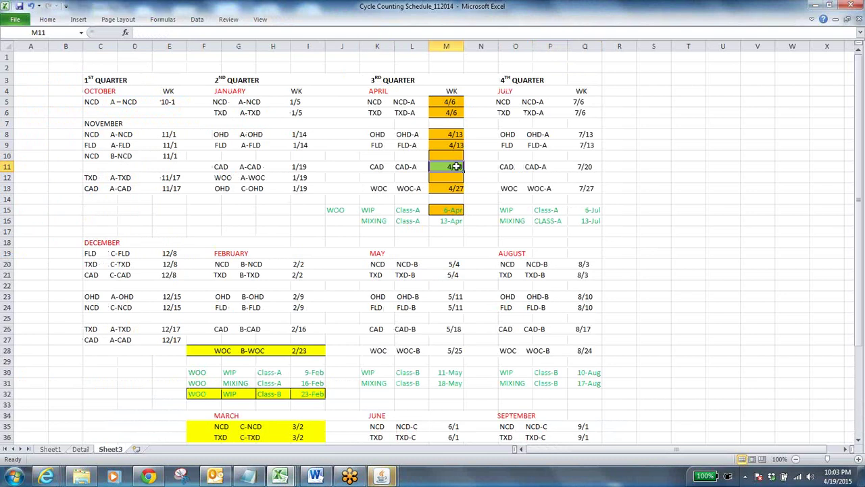
pyautogui.click(380, 168)
pyautogui.click(417, 167)
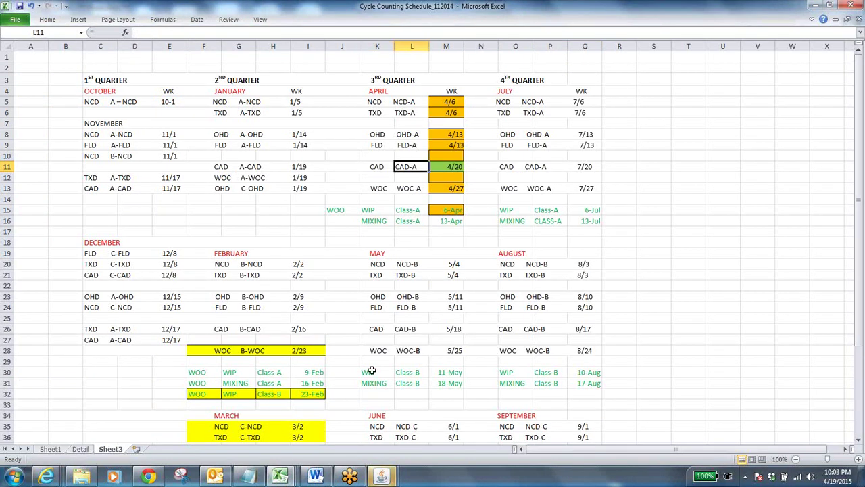
pyautogui.moveTo(391, 478)
pyautogui.click(416, 440)
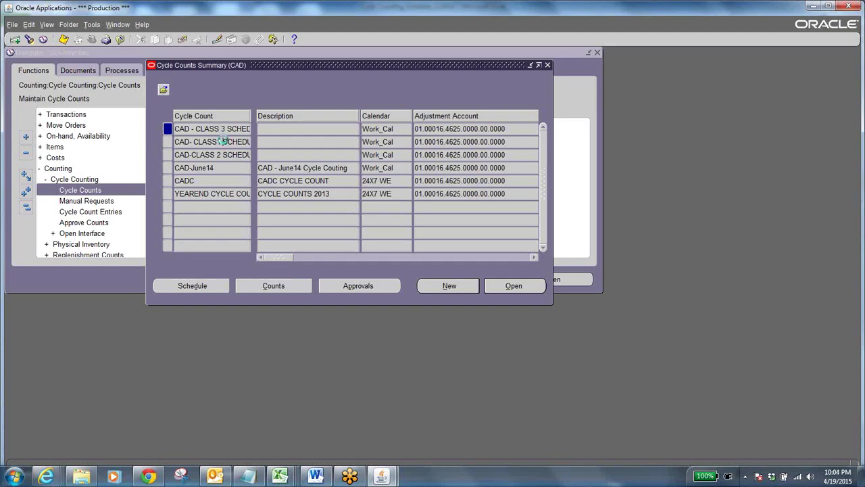
# Open the CAD- CLASS1 schedule cycle count and view its 20-APR-2015 next count date
pyautogui.click(224, 142)
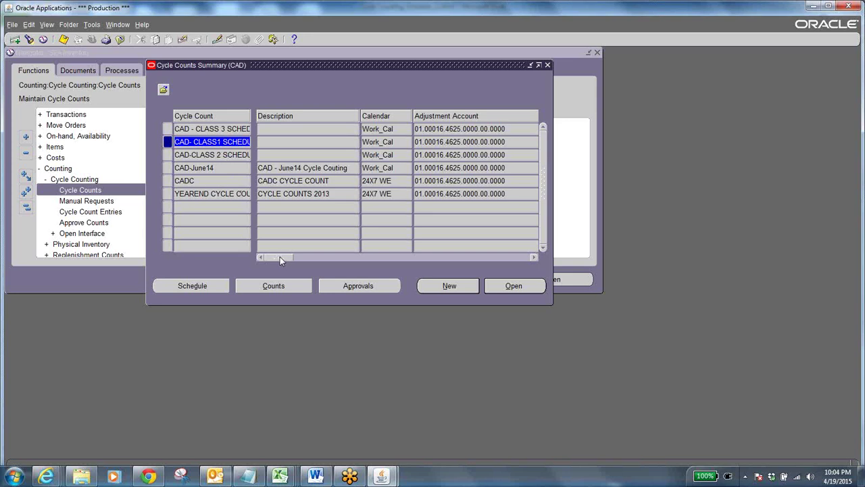
pyautogui.click(510, 287)
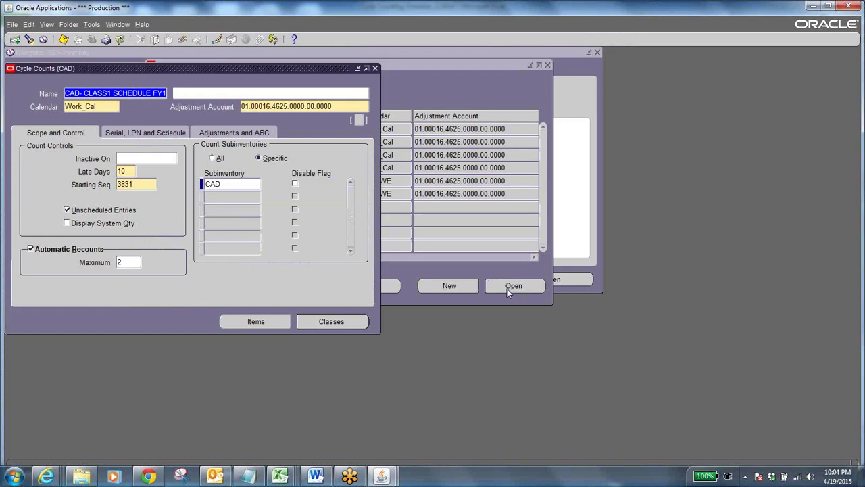
pyautogui.moveTo(230, 68); pyautogui.dragTo(426, 117)
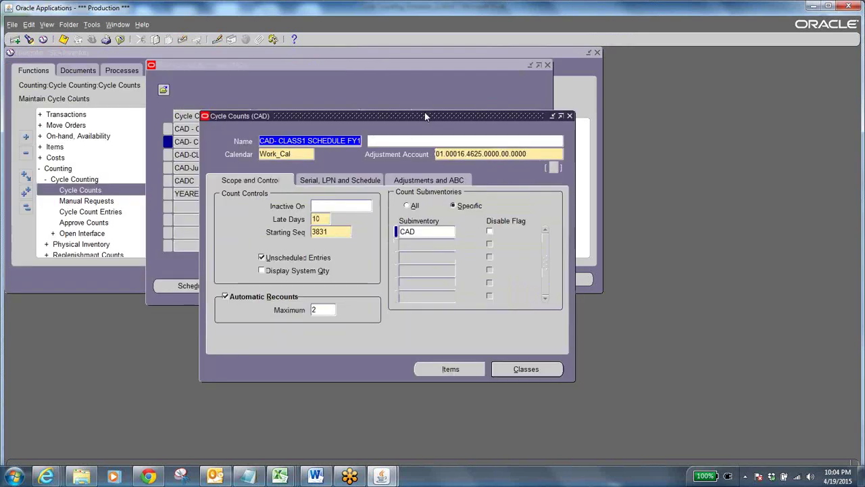
pyautogui.click(362, 181)
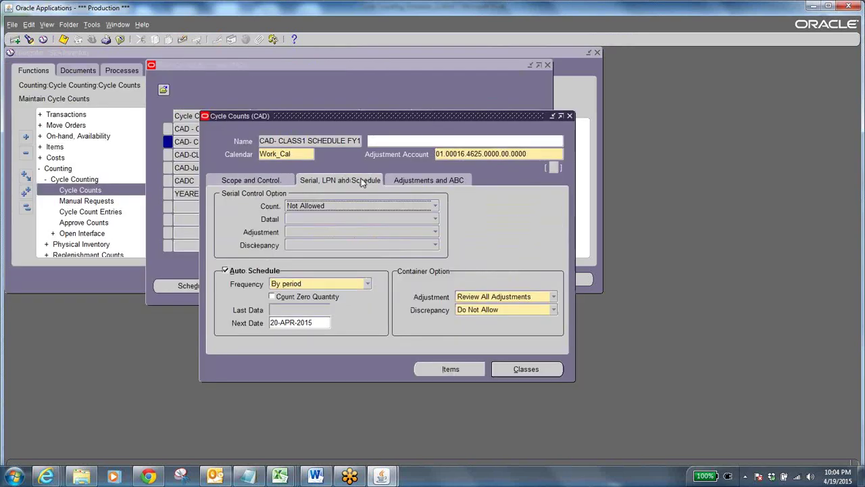
pyautogui.click(317, 323)
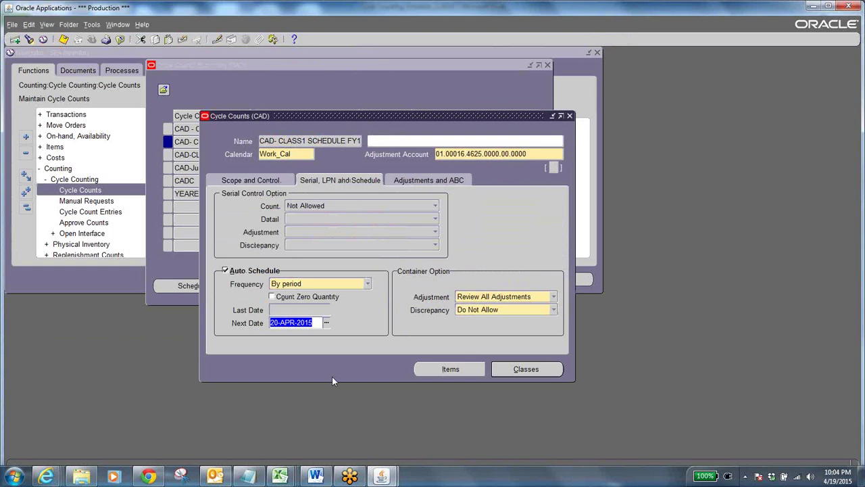
# Compare the 20-APR-2015 date with the Excel schedule, then return to Scope and Control
pyautogui.click(283, 478)
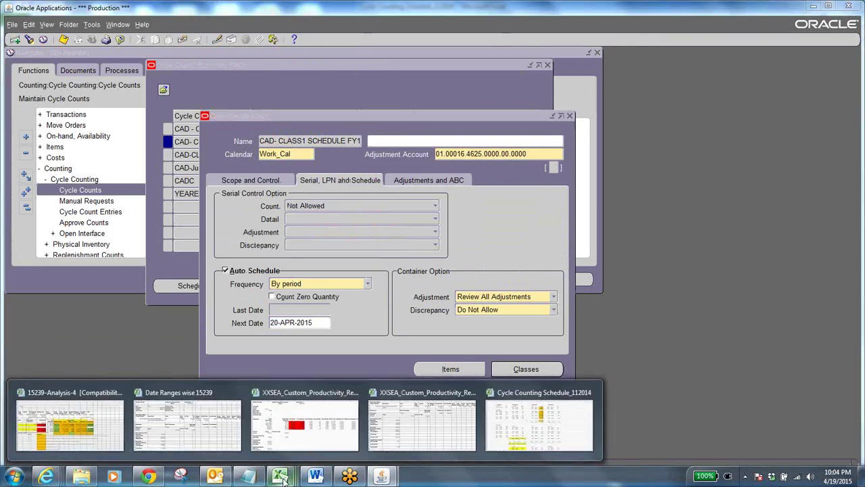
pyautogui.click(538, 424)
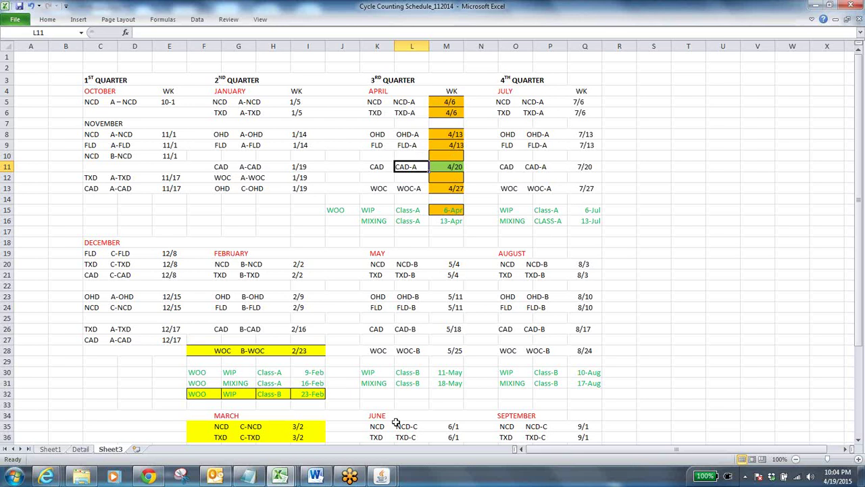
pyautogui.moveTo(381, 476)
pyautogui.click(439, 430)
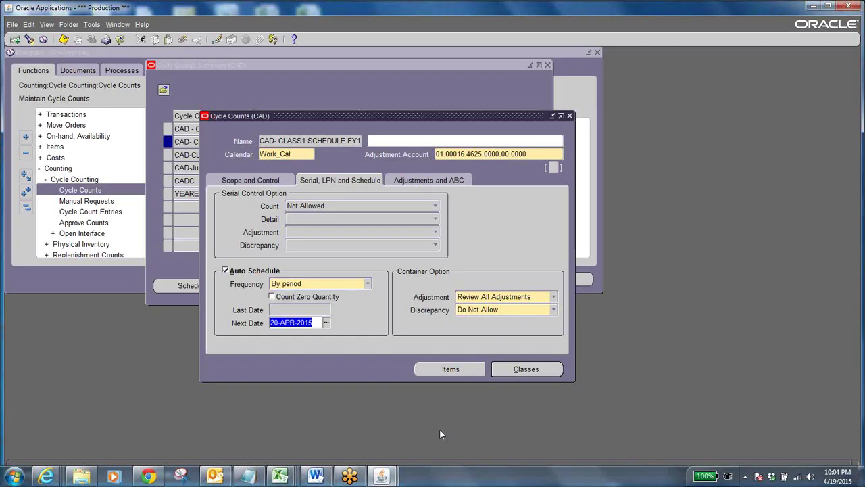
pyautogui.click(315, 323)
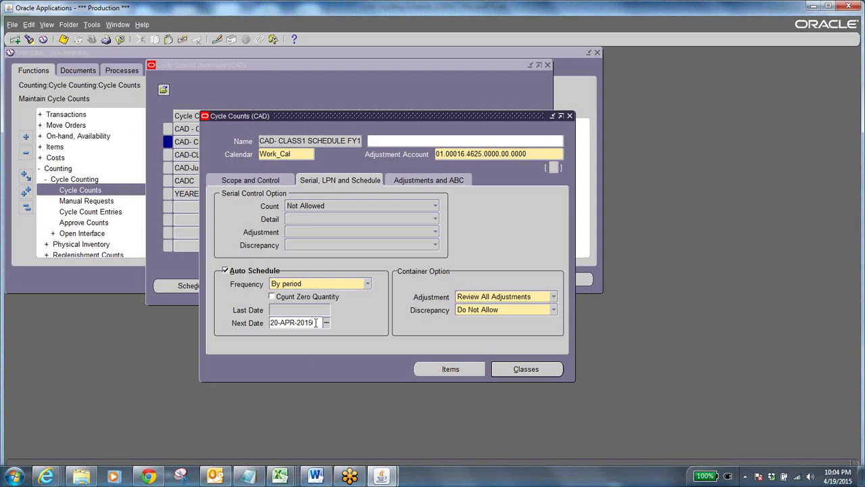
pyautogui.click(249, 184)
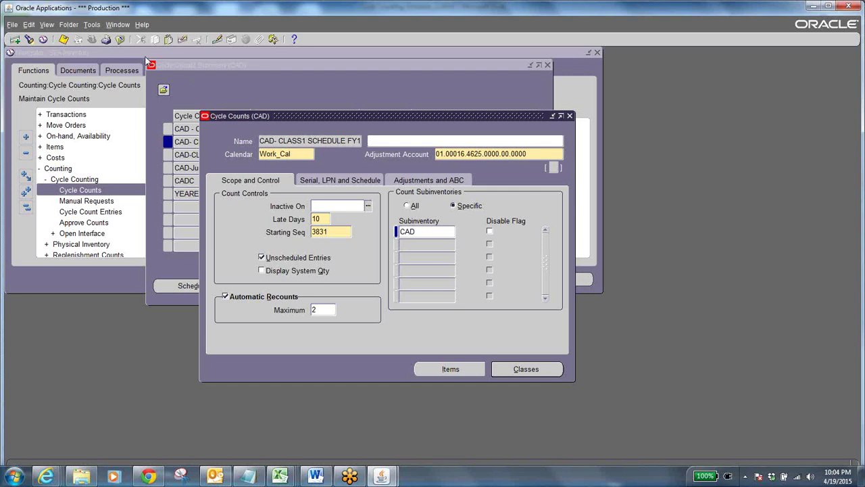
pyautogui.click(93, 25)
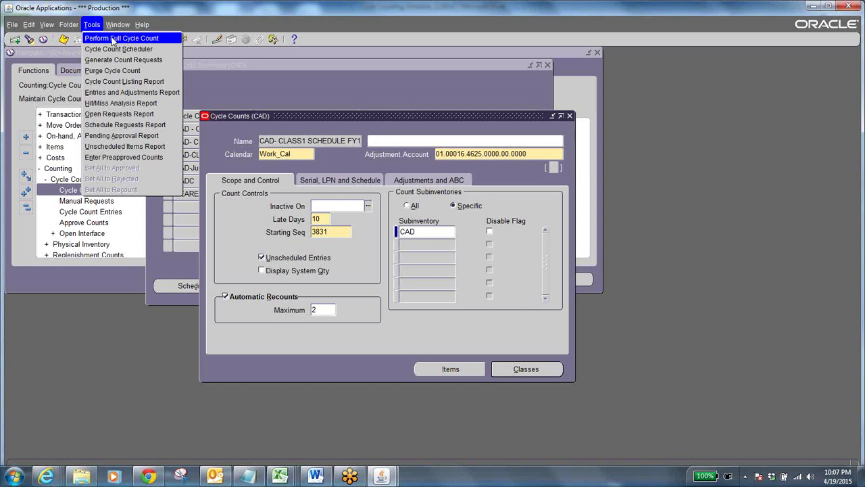
# Preview the Perform Full Cycle Count request set and its programs, then cancel it
pyautogui.click(139, 39)
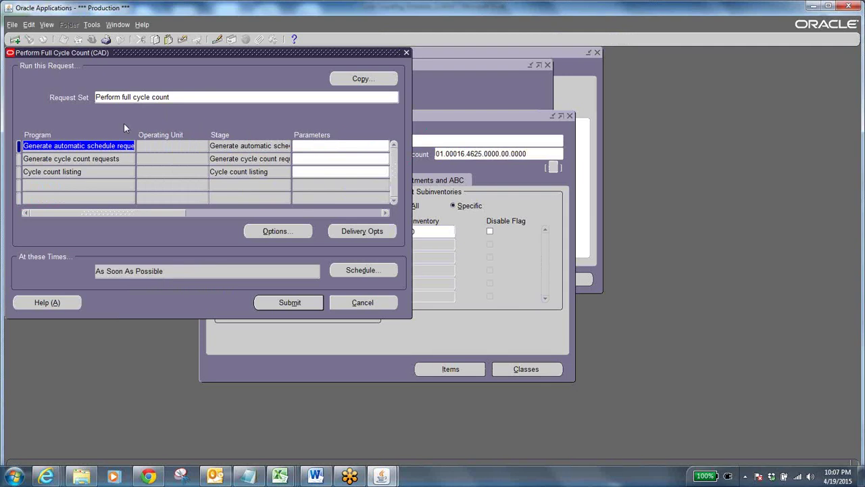
pyautogui.click(175, 99)
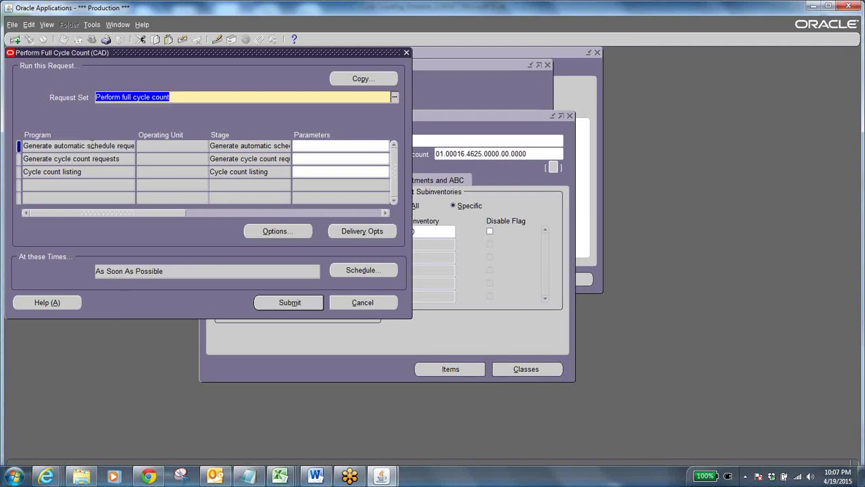
pyautogui.click(106, 145)
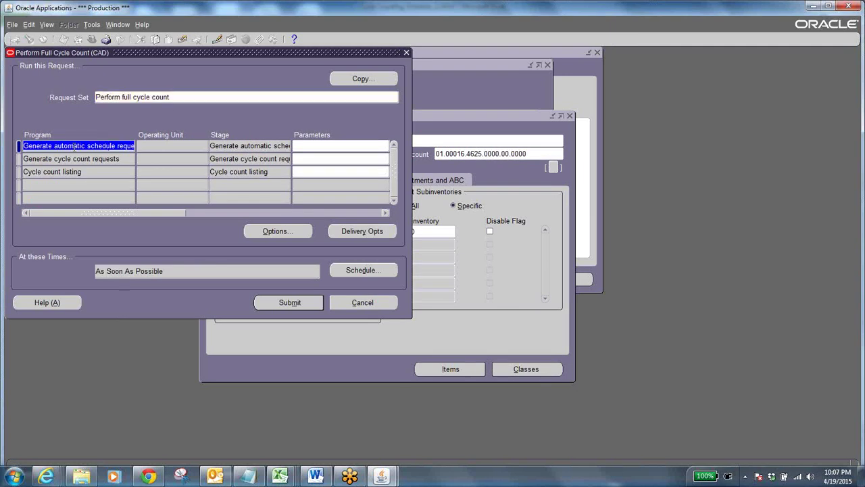
pyautogui.click(126, 159)
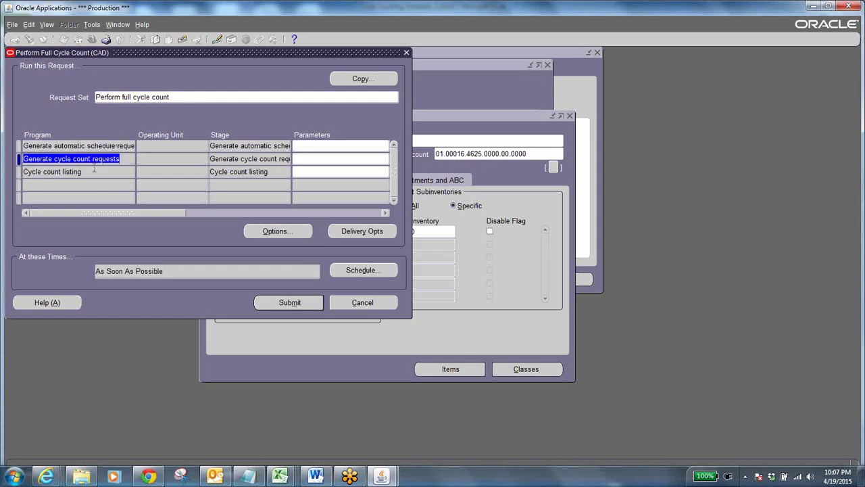
pyautogui.click(333, 147)
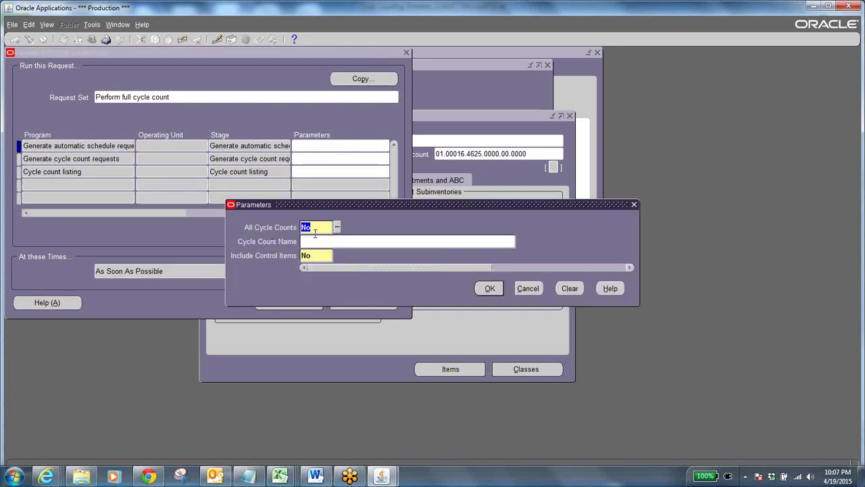
pyautogui.click(528, 289)
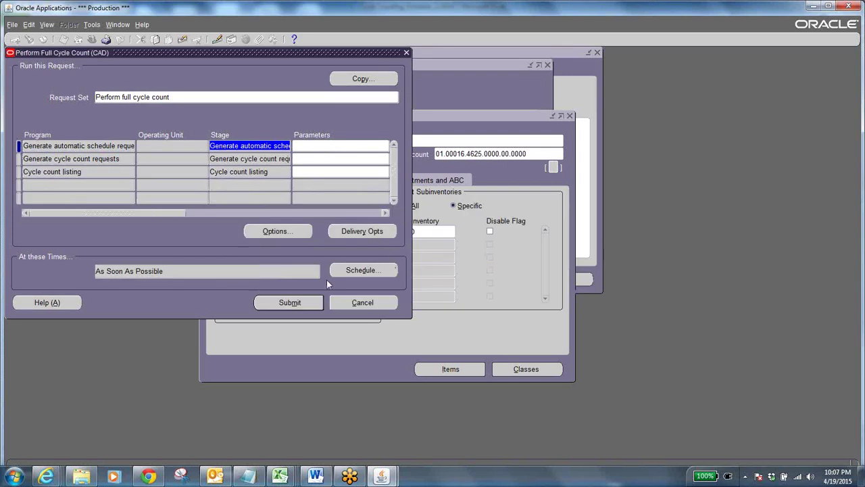
pyautogui.click(365, 302)
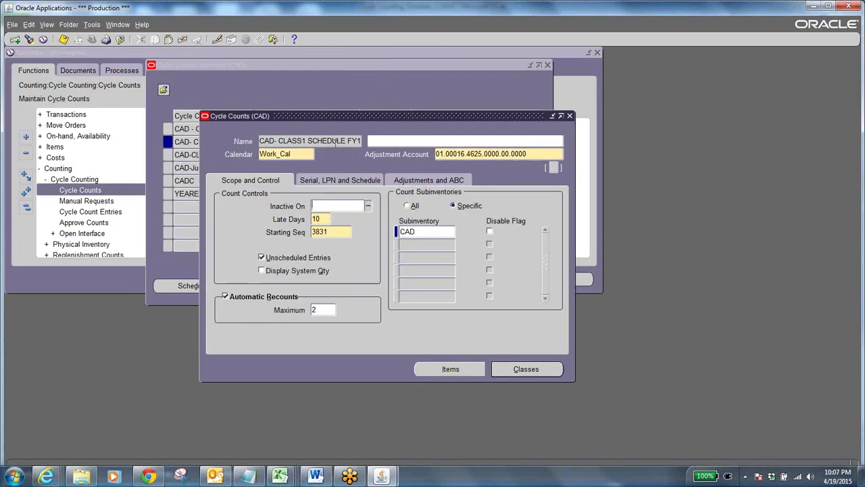
# Copy the name CAD- CLASS1 SCHEDULE FY15 into the automatic schedule program's parameters
pyautogui.click(336, 142)
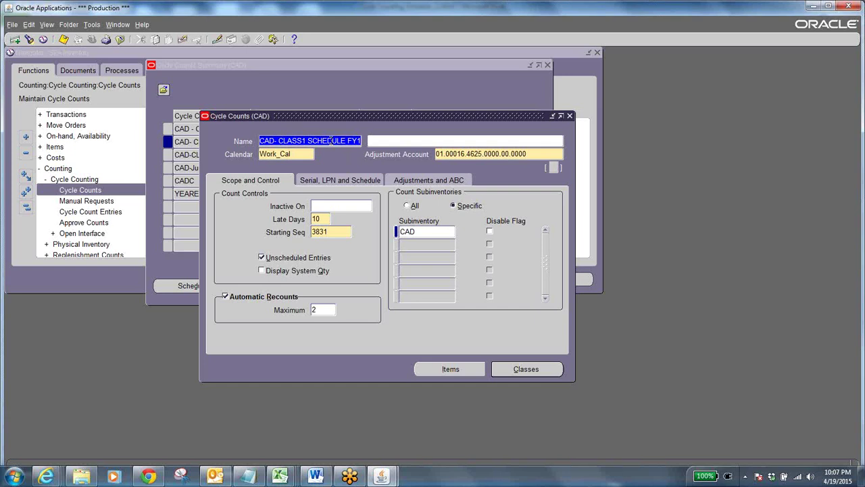
pyautogui.rightClick(335, 141)
pyautogui.click(342, 159)
pyautogui.click(92, 25)
pyautogui.click(111, 38)
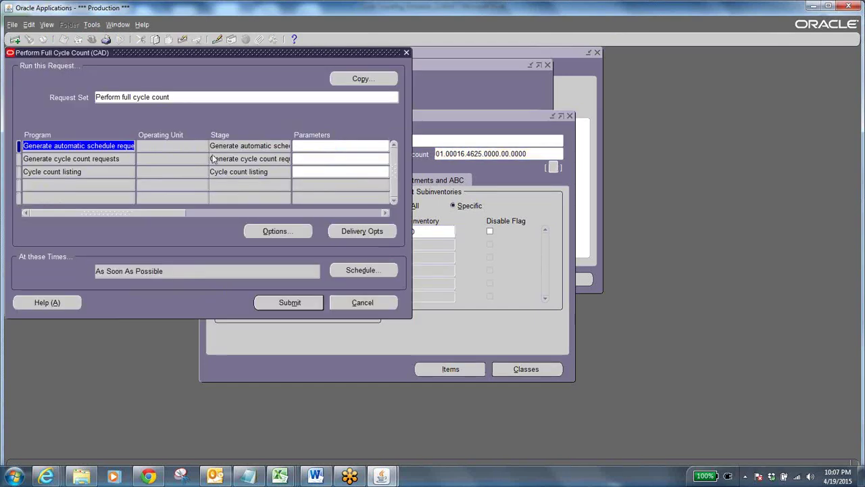
pyautogui.click(341, 147)
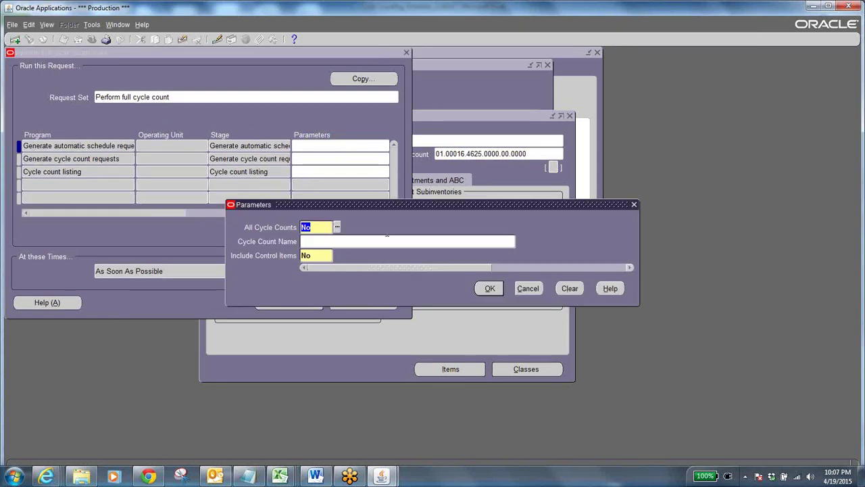
pyautogui.click(311, 241)
pyautogui.hotkey('ctrl', 'v')
pyautogui.click(490, 288)
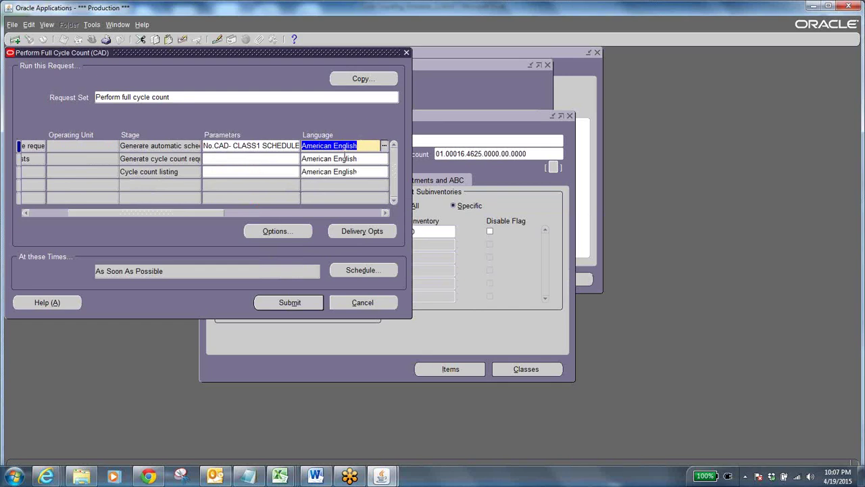
# Paste CAD- CLASS1 SCHEDULE FY15 into the Generate cycle count requests parameters
pyautogui.click(239, 158)
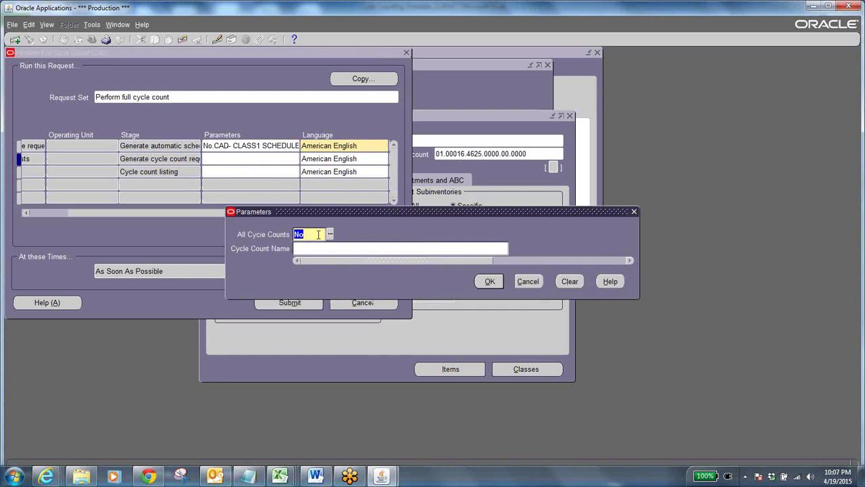
pyautogui.click(316, 248)
pyautogui.hotkey('ctrl', 'v')
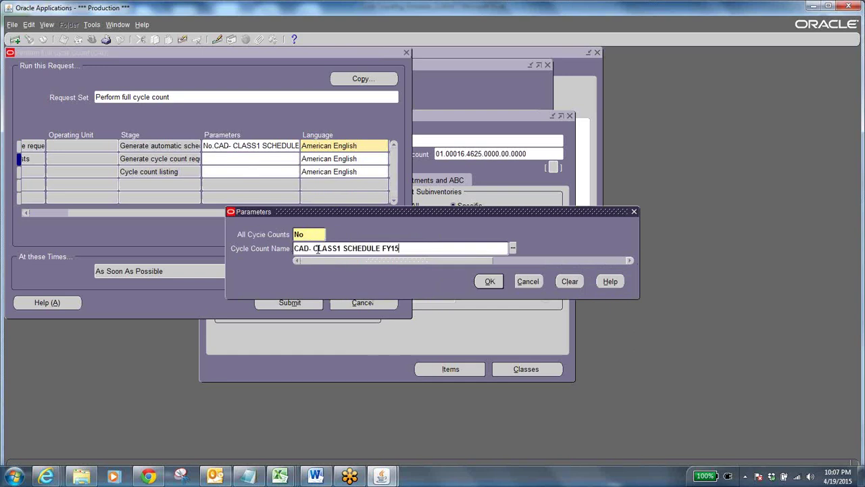
pyautogui.click(489, 281)
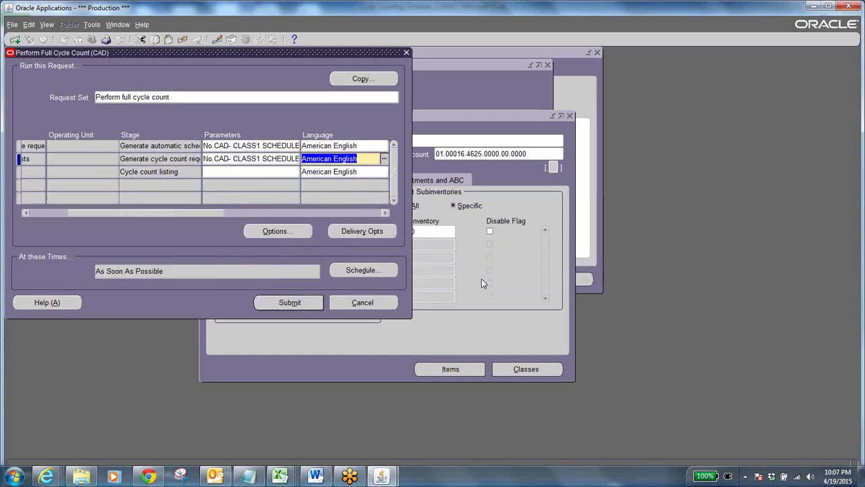
pyautogui.click(247, 172)
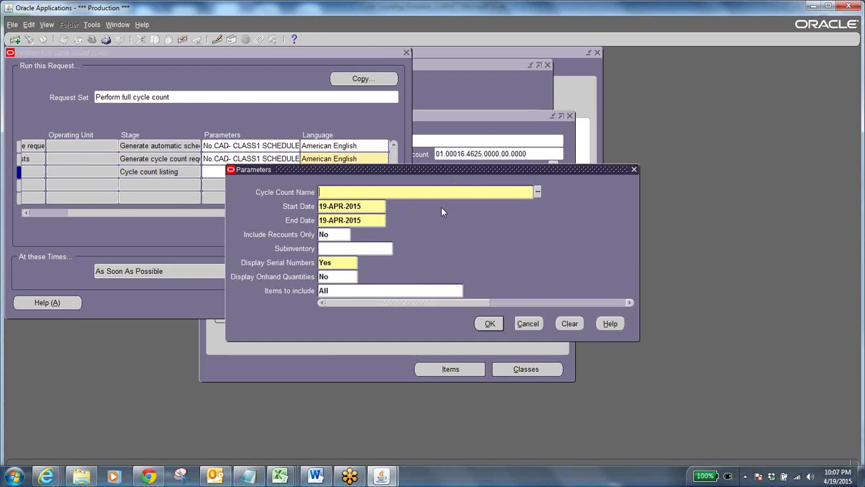
# Paste the cycle count name into the listing parameters and set start and end dates to 20-APR-2015
pyautogui.hotkey('ctrl', 'v')
pyautogui.press('Tab')
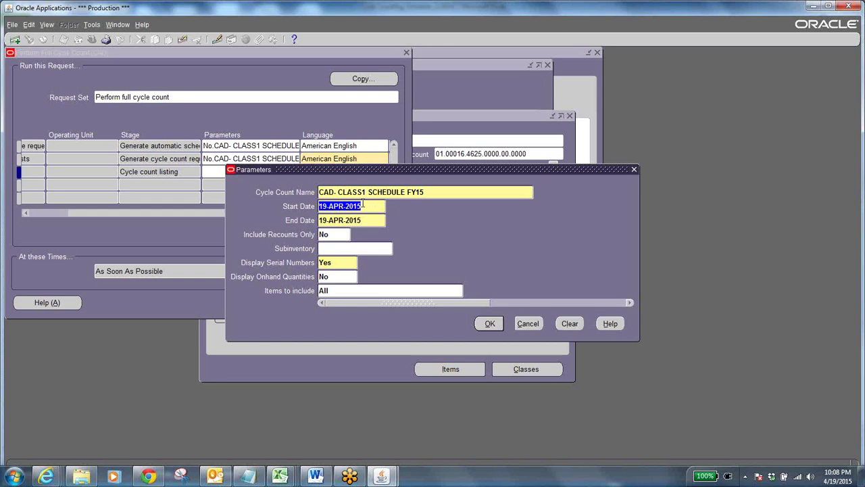
pyautogui.click(363, 205)
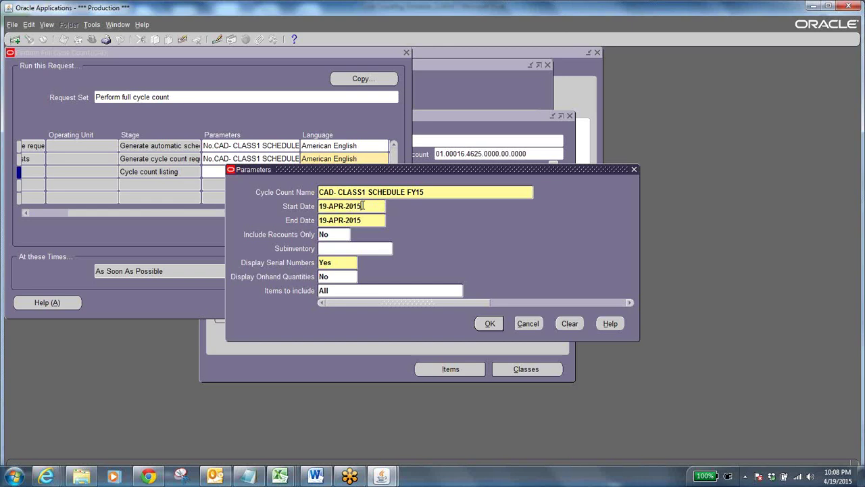
pyautogui.click(327, 206)
pyautogui.press('BackSpace')
pyautogui.press('BackSpace')
pyautogui.write('20')
pyautogui.press('Tab')
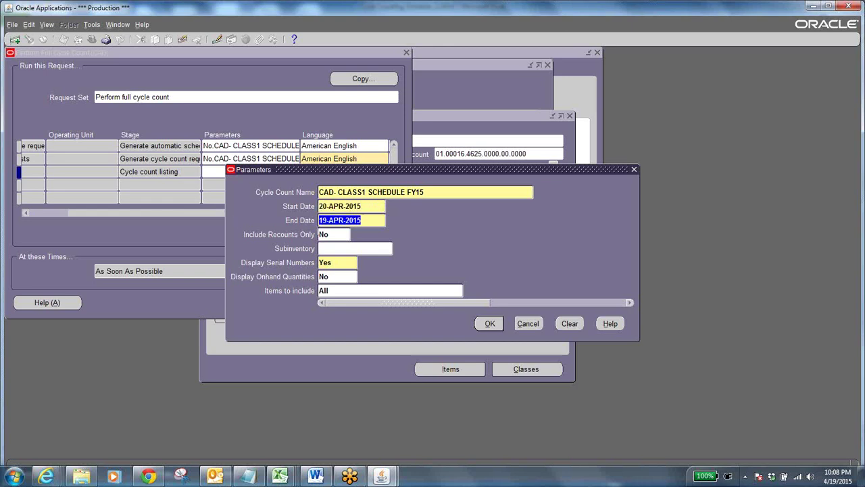
pyautogui.click(326, 220)
pyautogui.doubleClick(326, 220)
pyautogui.write('20')
pyautogui.press('Tab')
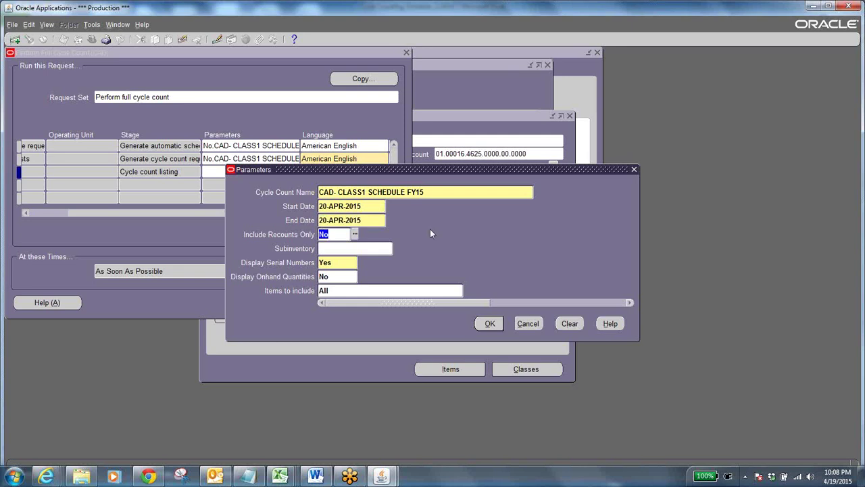
# Set Display Onhand Quantities to Yes and accept the listing parameters
pyautogui.click(334, 250)
pyautogui.click(427, 191)
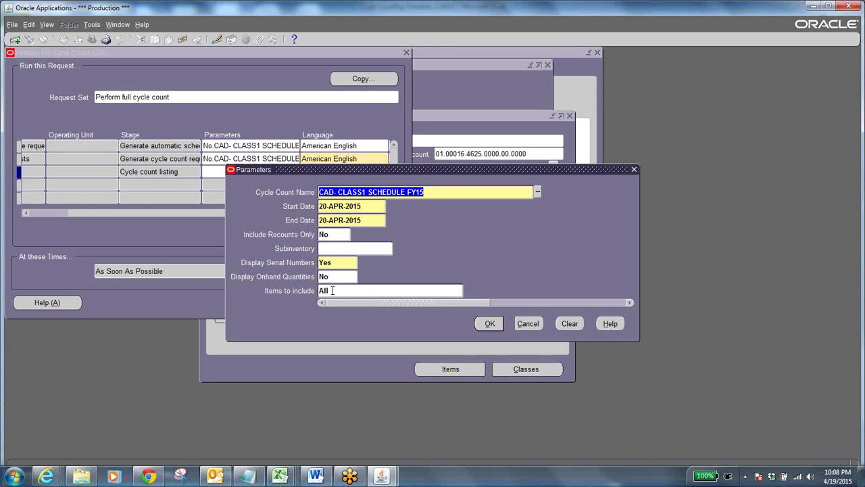
pyautogui.click(336, 263)
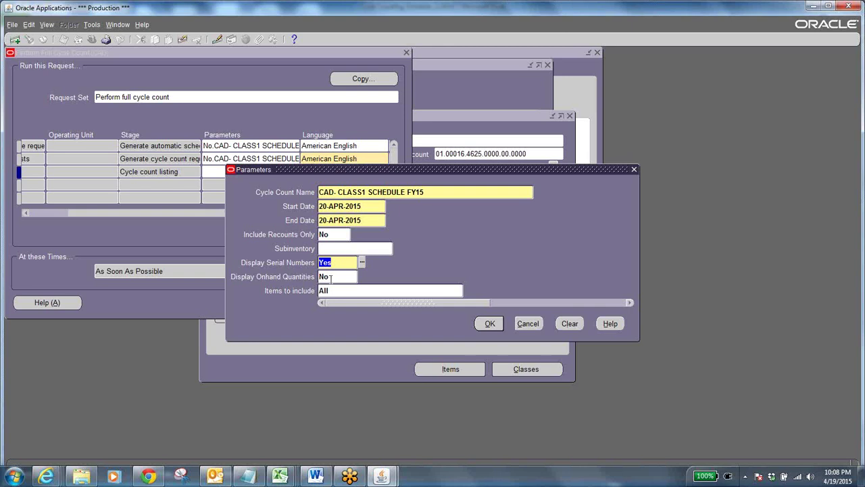
pyautogui.click(332, 277)
pyautogui.write('Yes')
pyautogui.press('Tab')
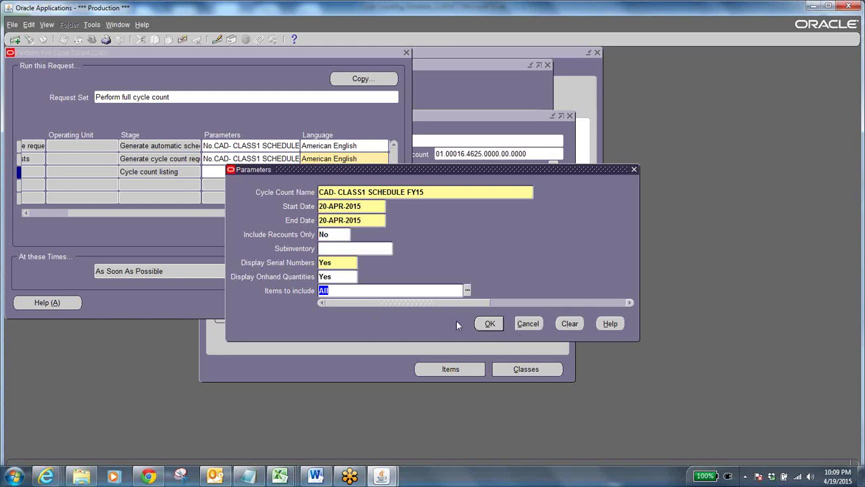
pyautogui.click(491, 323)
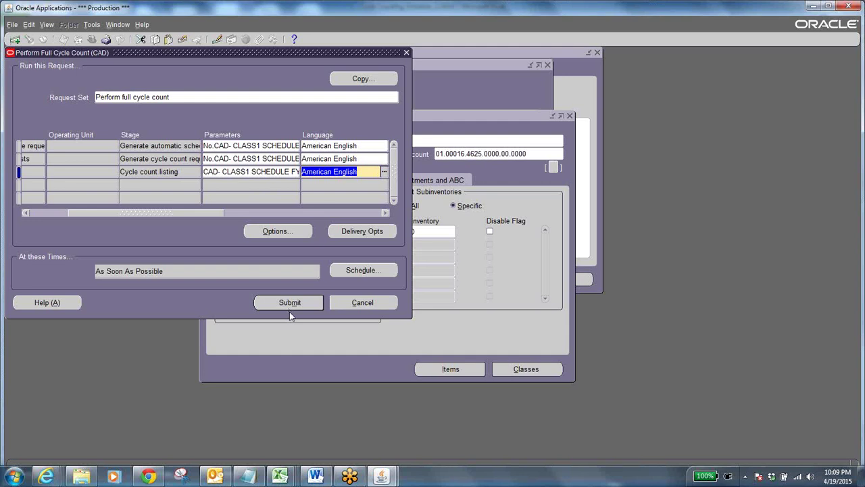
# Schedule the request set to run periodically, starting 20-APR-2015 at 06:00:00 AM
pyautogui.click(359, 271)
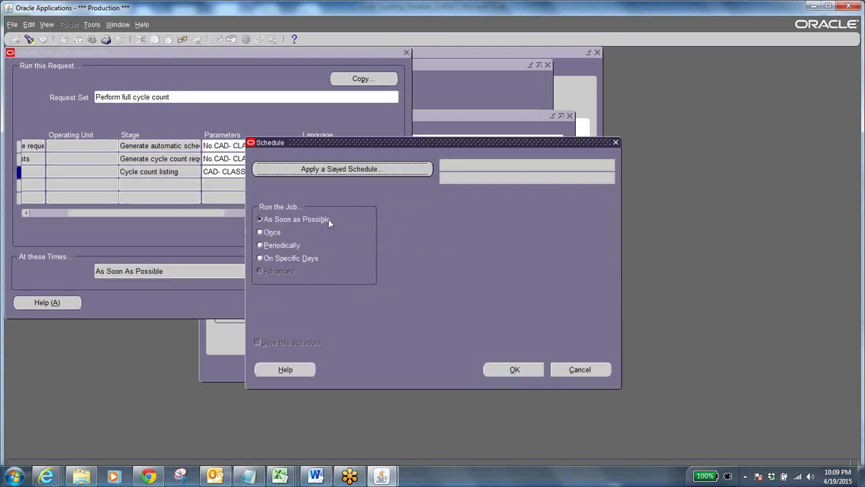
pyautogui.click(260, 246)
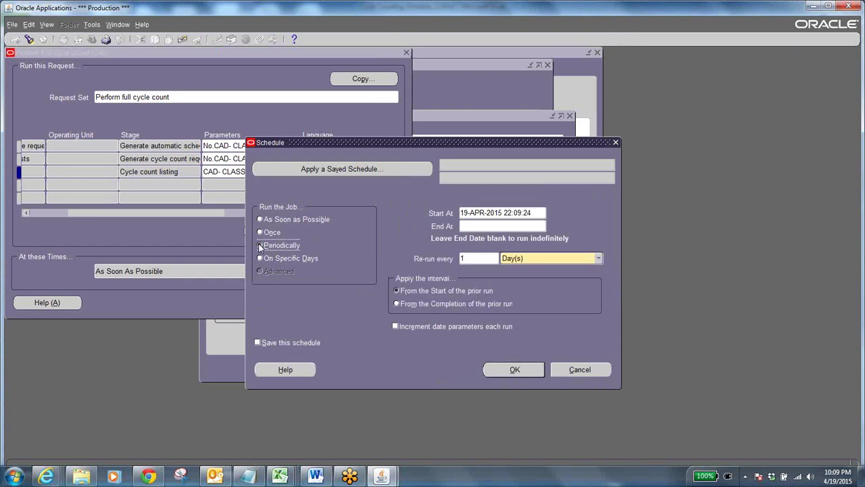
pyautogui.click(536, 213)
pyautogui.click(542, 212)
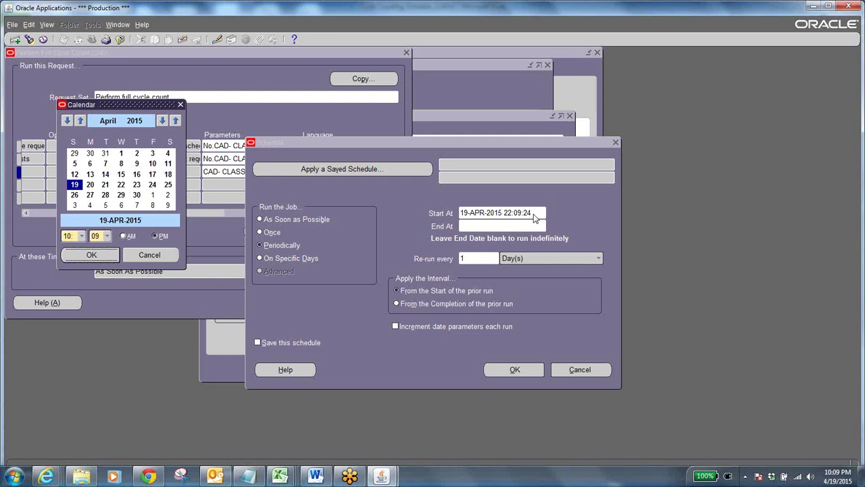
pyautogui.click(90, 184)
pyautogui.click(80, 235)
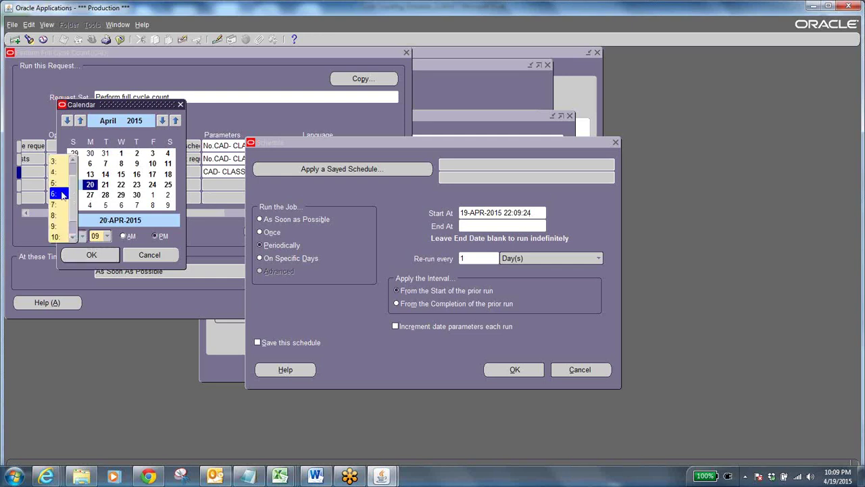
pyautogui.click(64, 196)
pyautogui.click(106, 236)
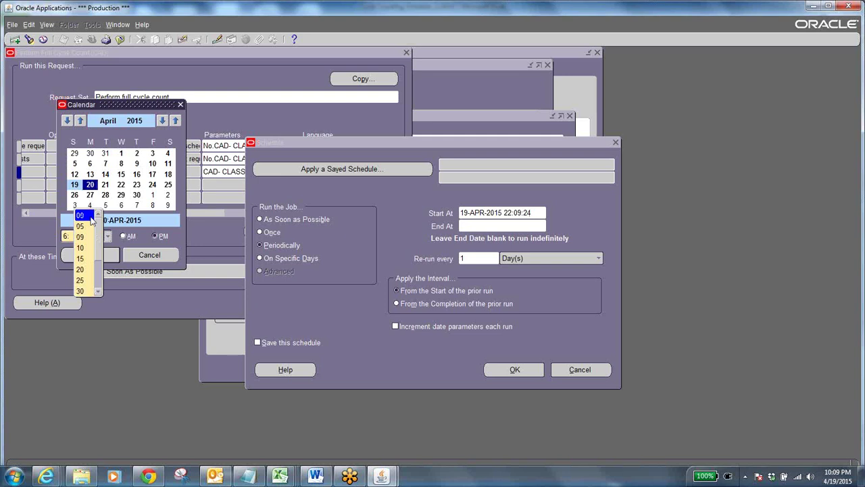
pyautogui.click(88, 217)
pyautogui.click(127, 235)
pyautogui.click(92, 255)
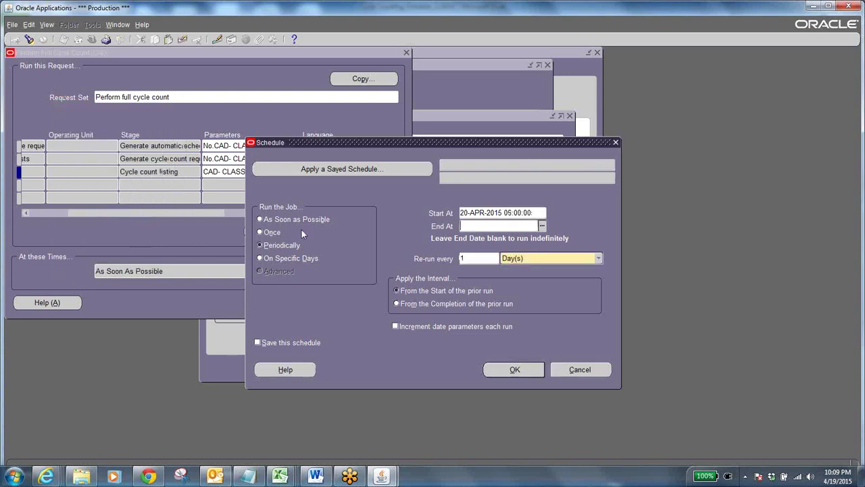
# Set the periodic schedule's End At to 20-APR-2015 06:15:00
pyautogui.click(541, 226)
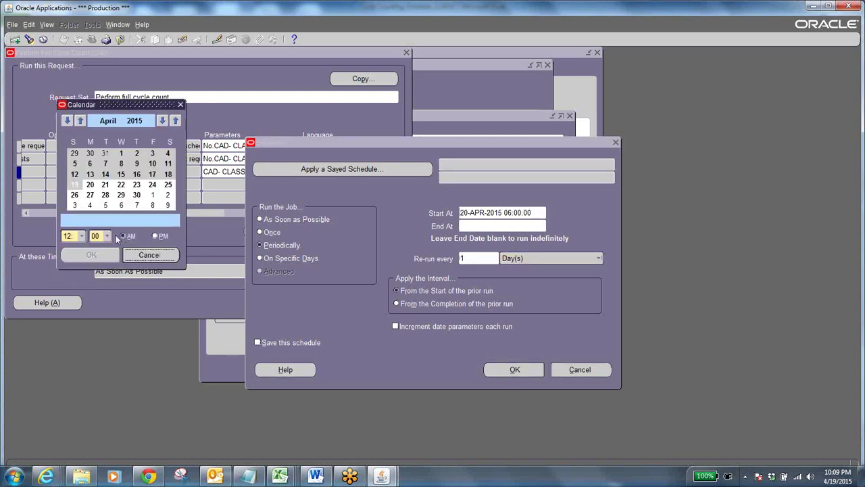
pyautogui.click(90, 186)
pyautogui.click(81, 234)
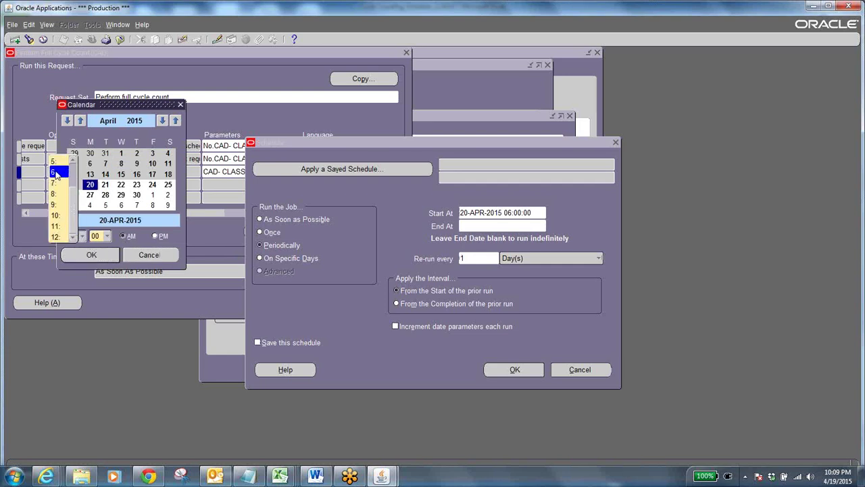
pyautogui.click(57, 173)
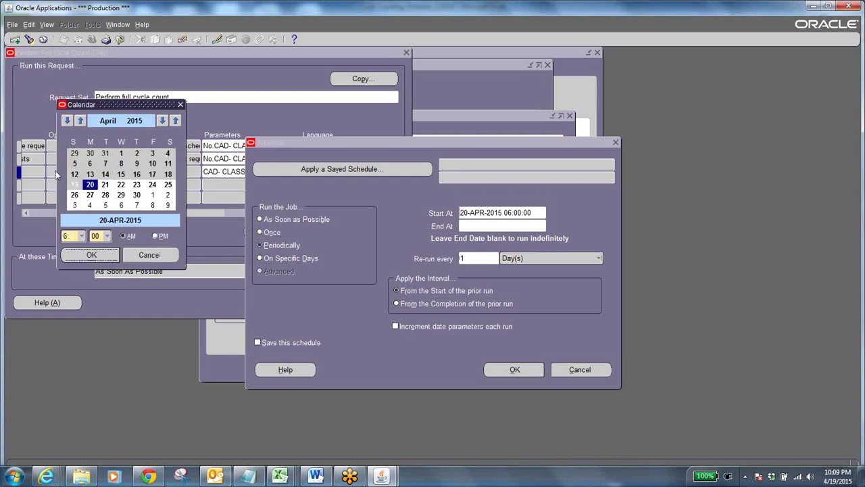
pyautogui.click(108, 237)
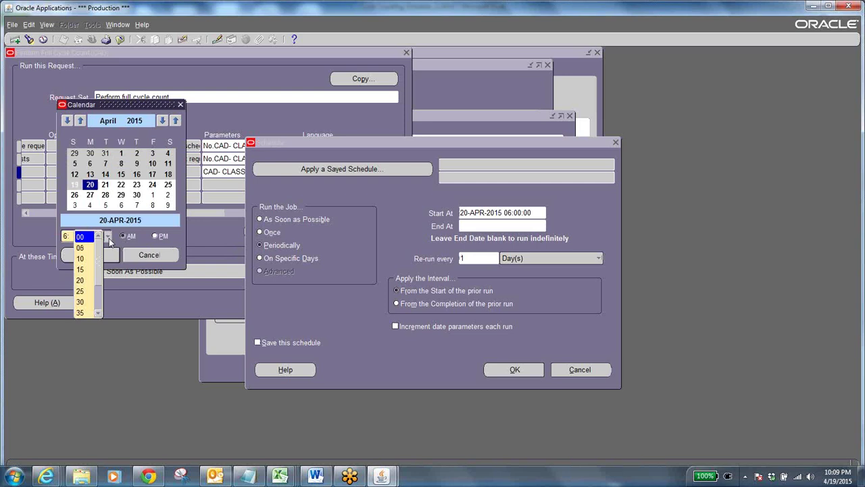
pyautogui.click(86, 269)
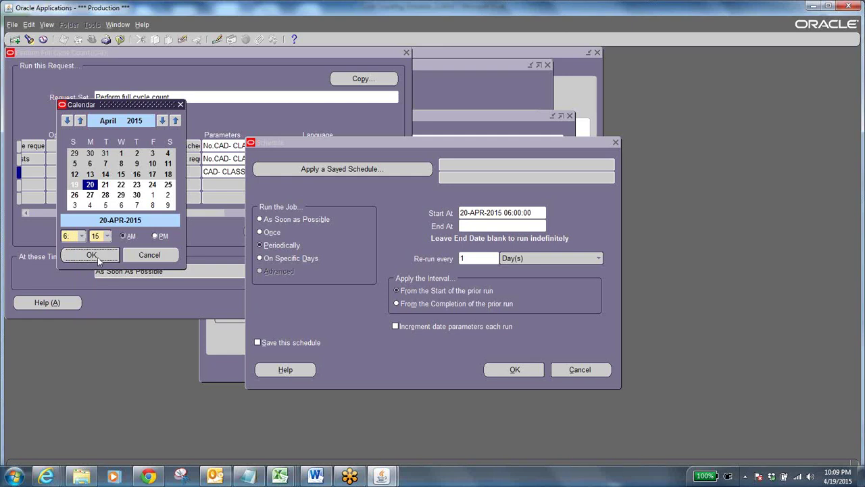
pyautogui.click(92, 255)
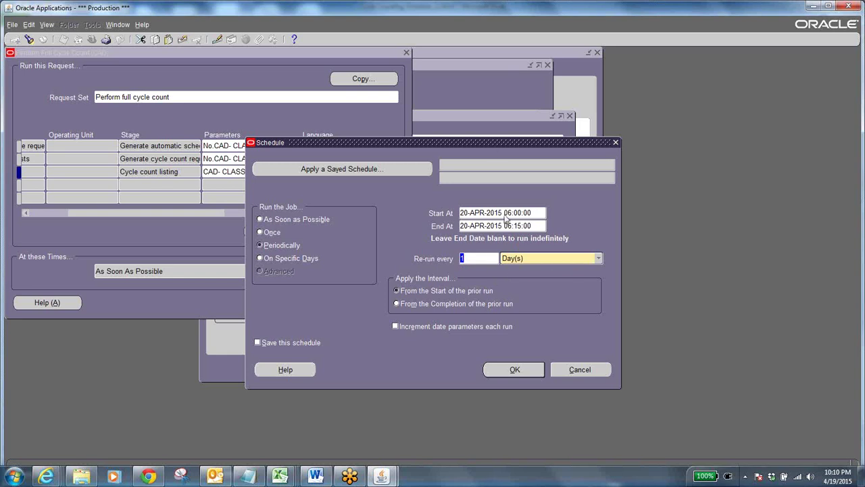
# Switch the schedule to Once, with Run At 20-APR-2015 06:00:00
pyautogui.click(260, 233)
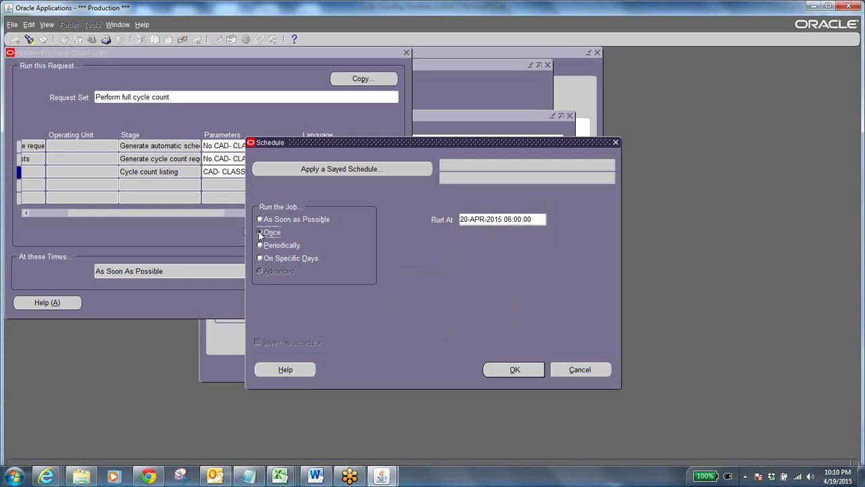
pyautogui.click(534, 218)
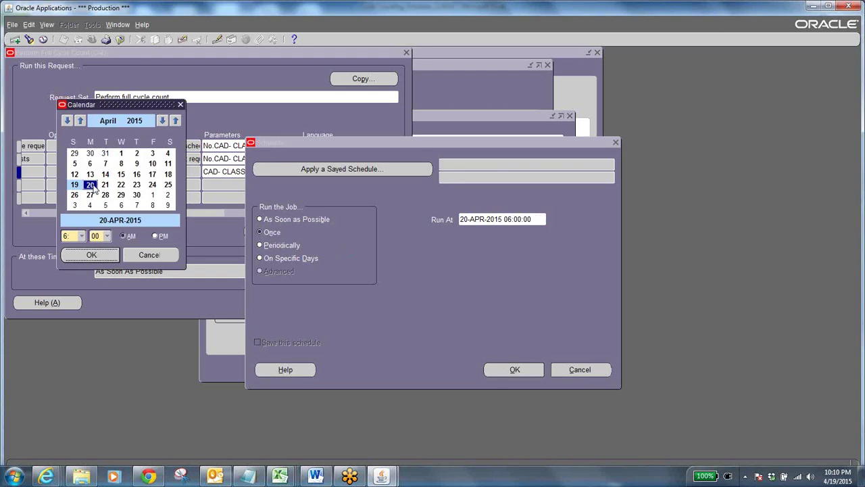
pyautogui.click(92, 255)
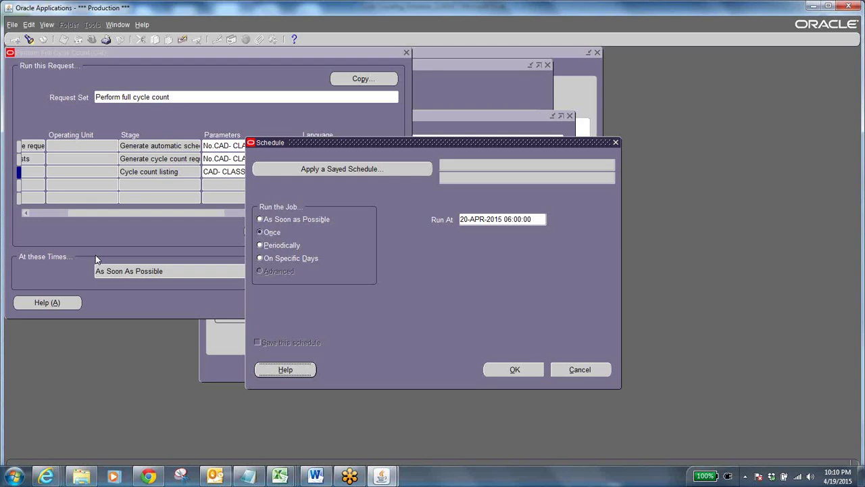
# Accept the run-once schedule, submit the Perform full cycle count request set, and acknowledge the confirmation
pyautogui.click(515, 370)
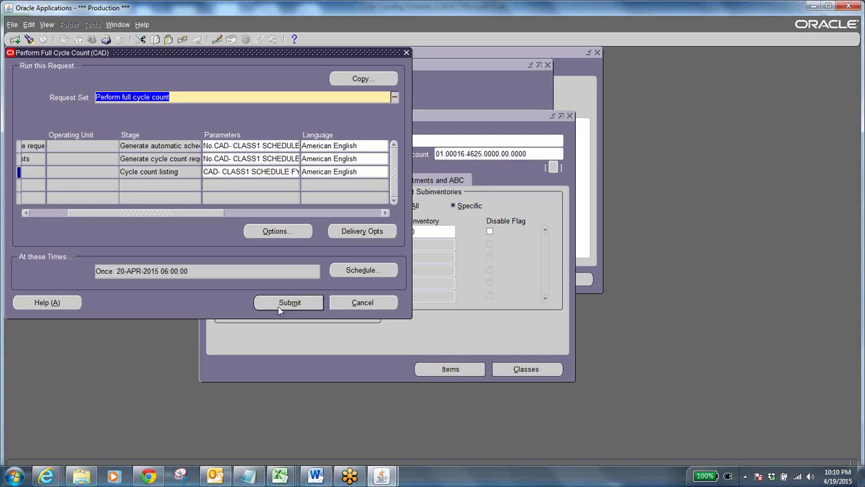
pyautogui.click(289, 303)
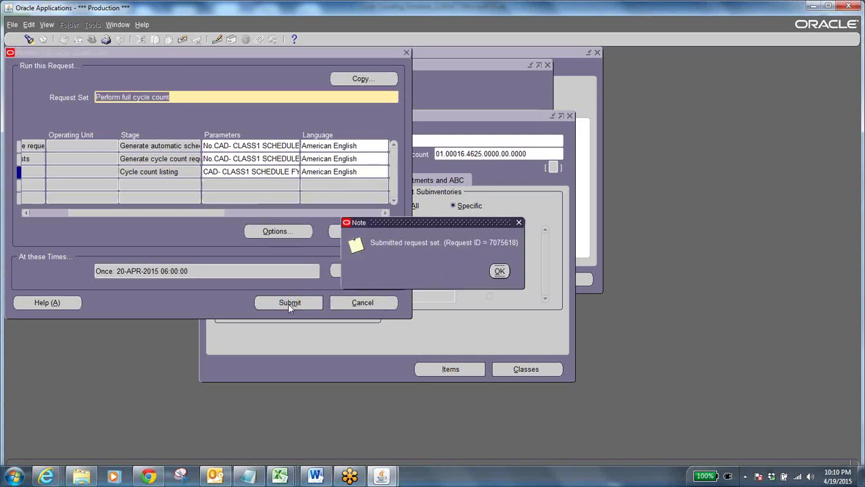
pyautogui.click(500, 271)
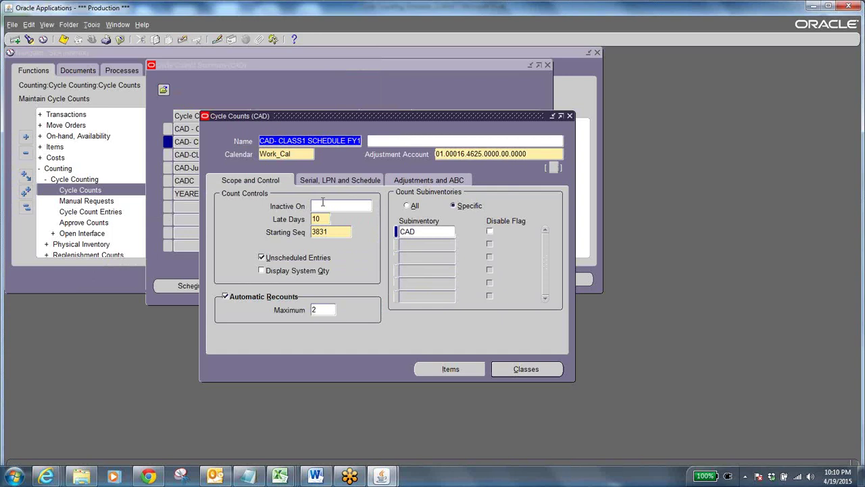
pyautogui.click(48, 25)
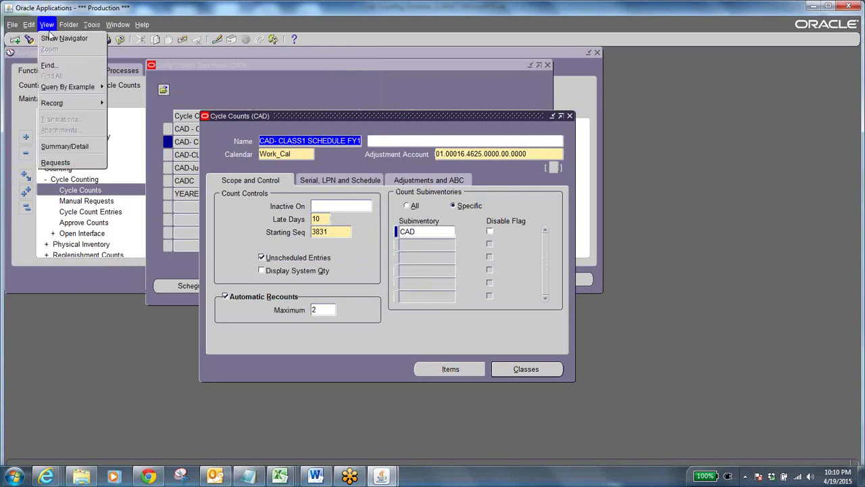
pyautogui.click(73, 163)
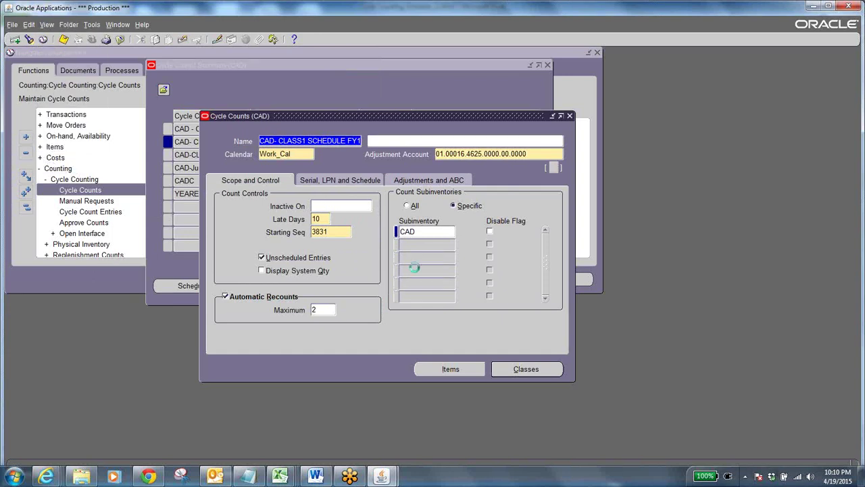
pyautogui.click(344, 288)
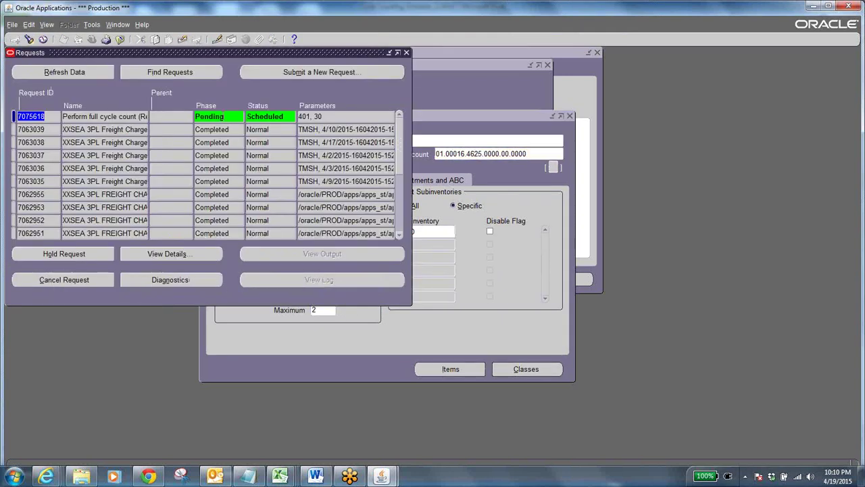
pyautogui.click(130, 119)
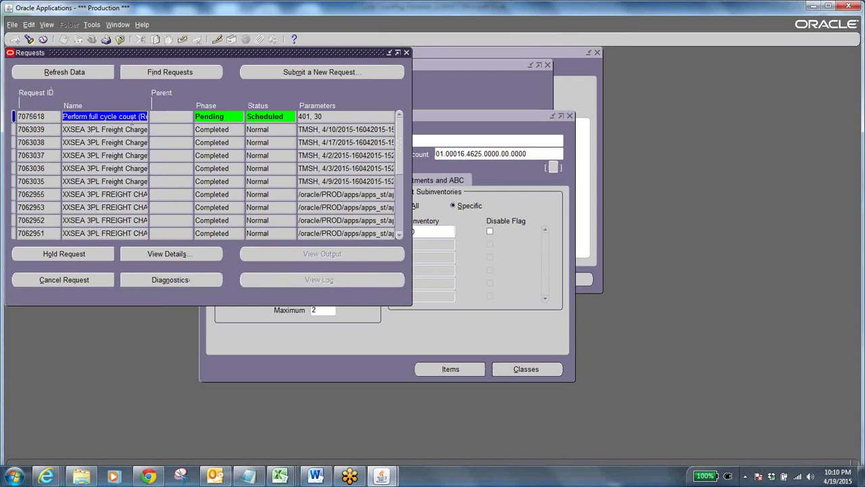
pyautogui.click(290, 117)
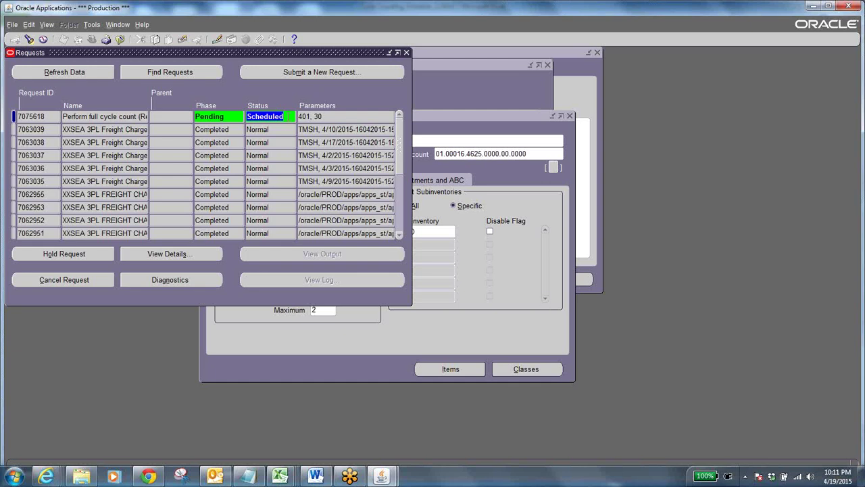
pyautogui.click(289, 116)
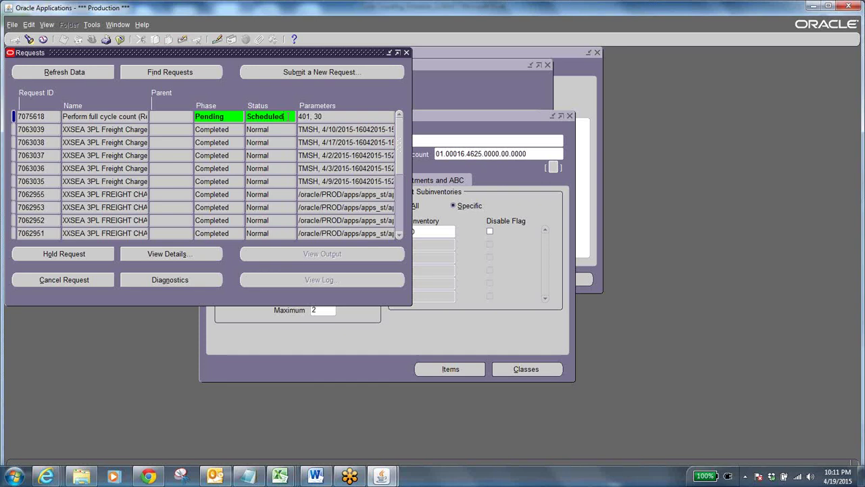
pyautogui.click(106, 116)
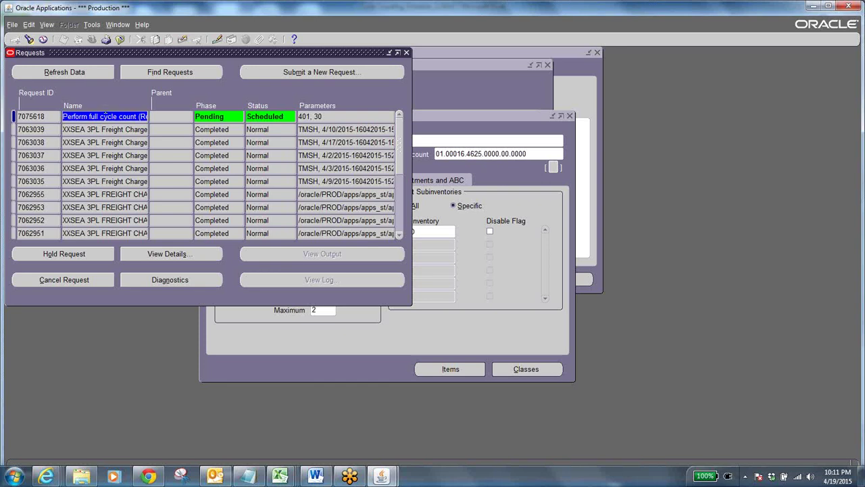
pyautogui.click(120, 40)
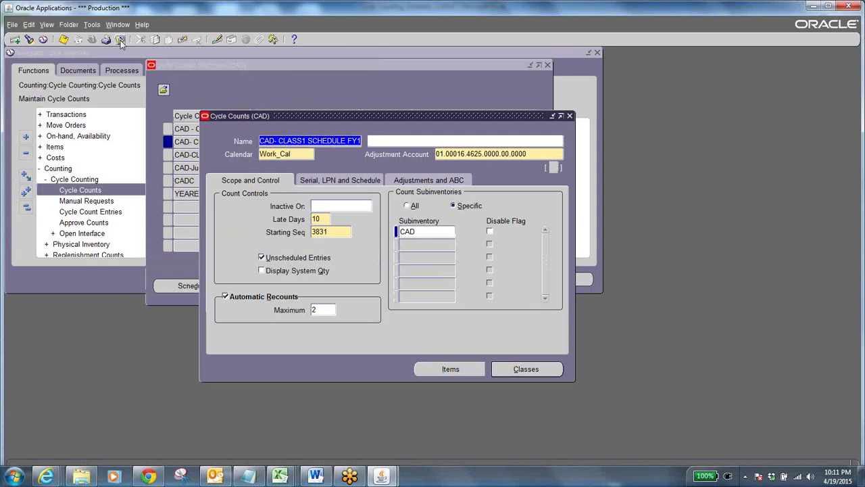
# Close Cycle Counts and open Cycle Count Entries from Counting > Cycle Counting in the Navigator
pyautogui.click(121, 40)
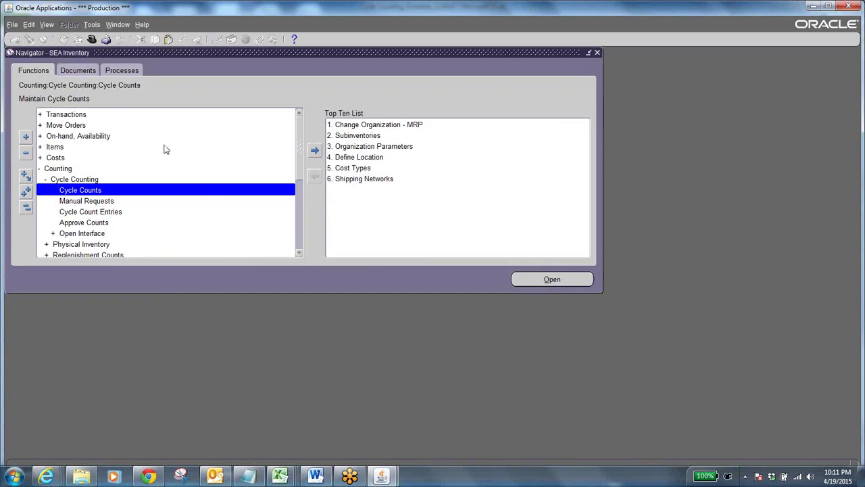
pyautogui.click(27, 207)
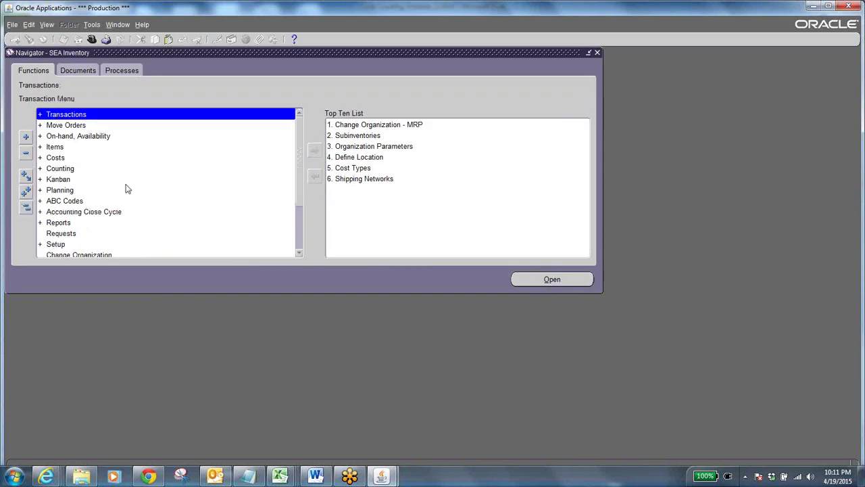
pyautogui.doubleClick(70, 169)
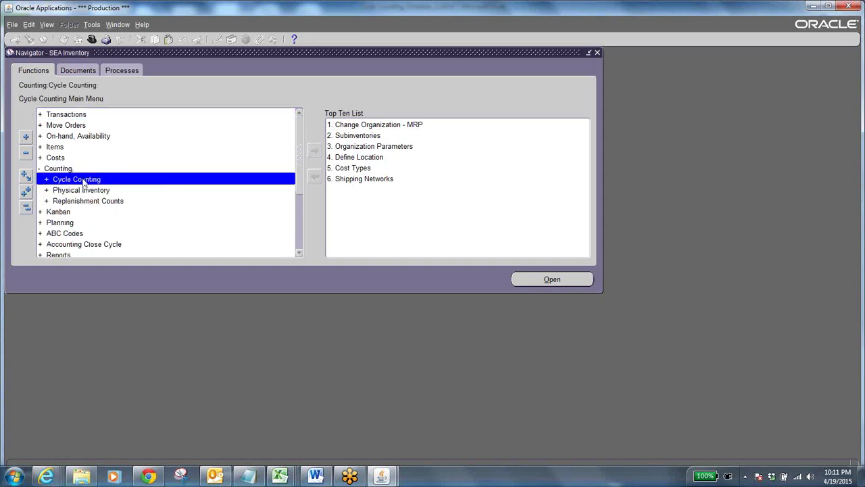
pyautogui.doubleClick(82, 179)
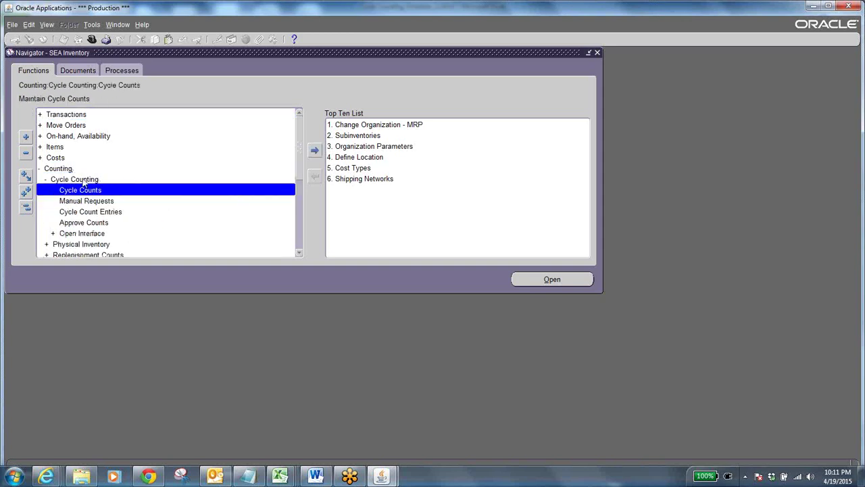
pyautogui.click(101, 212)
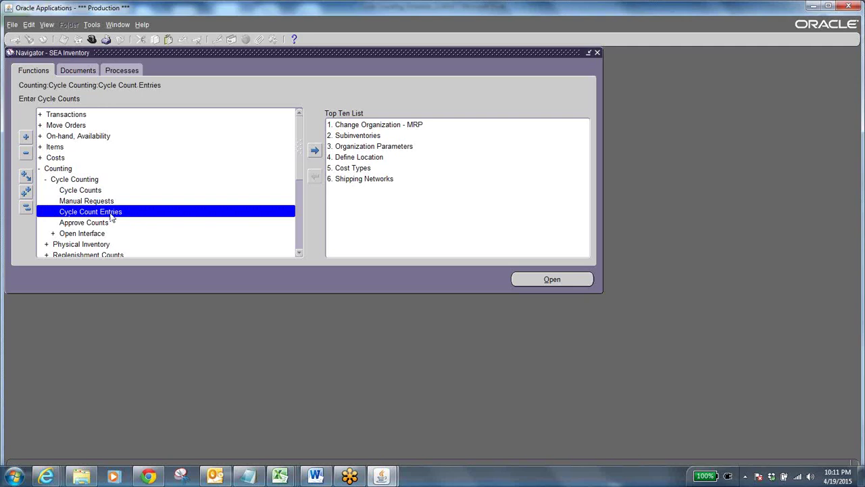
pyautogui.doubleClick(111, 213)
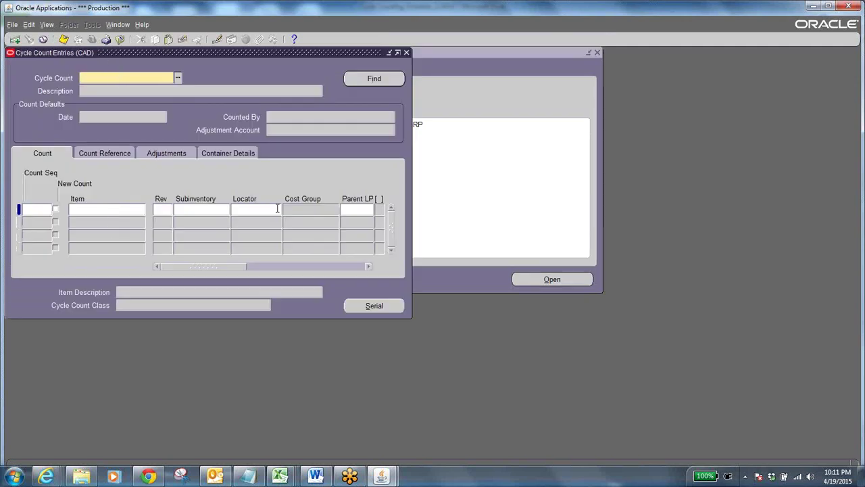
# Try entering a counted quantity and dismiss the missing context information error
pyautogui.moveTo(231, 269); pyautogui.dragTo(326, 272)
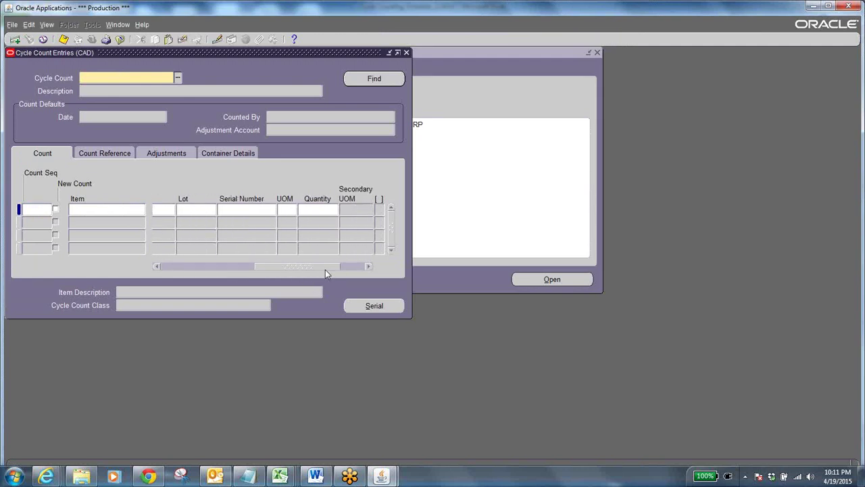
pyautogui.click(315, 209)
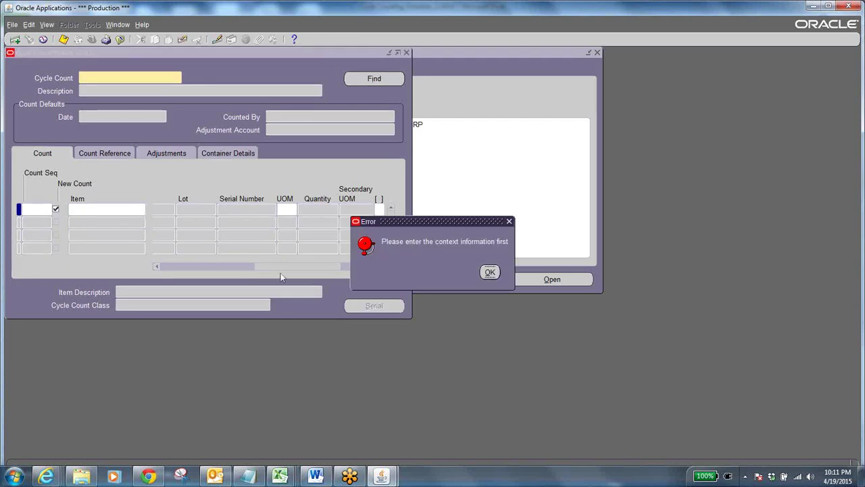
pyautogui.click(492, 271)
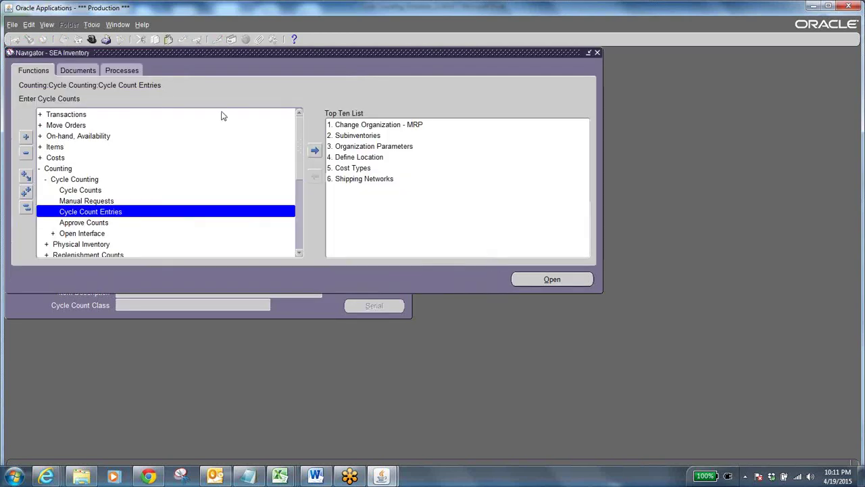
pyautogui.click(81, 222)
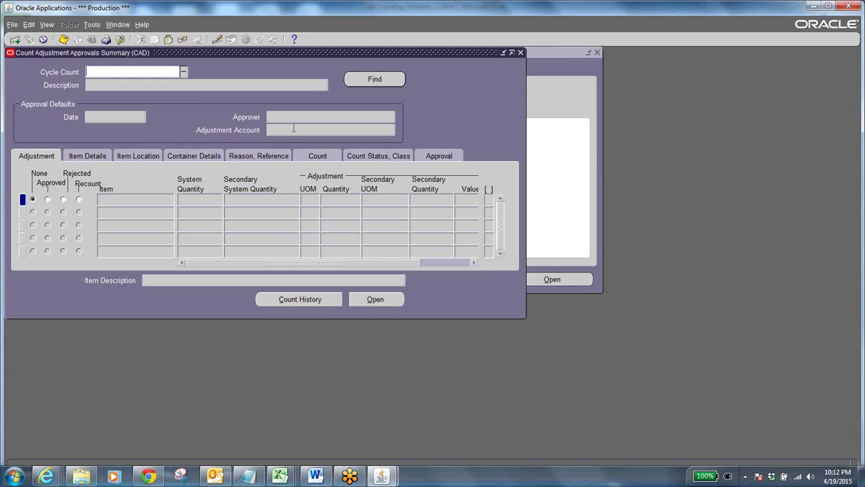
pyautogui.click(120, 40)
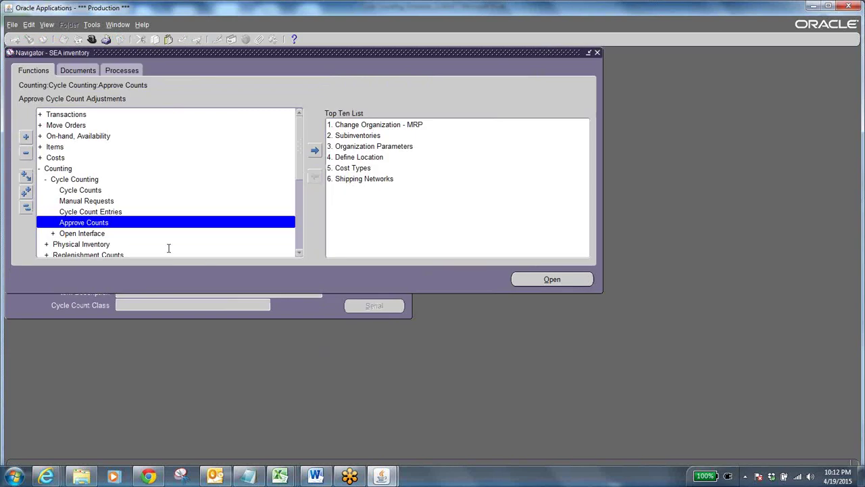
# Open the CAD- CLASS1 SCHEDULE FY1 cycle count and check its adjustment account 01.00016.4625.0000.00.0000
pyautogui.doubleClick(75, 190)
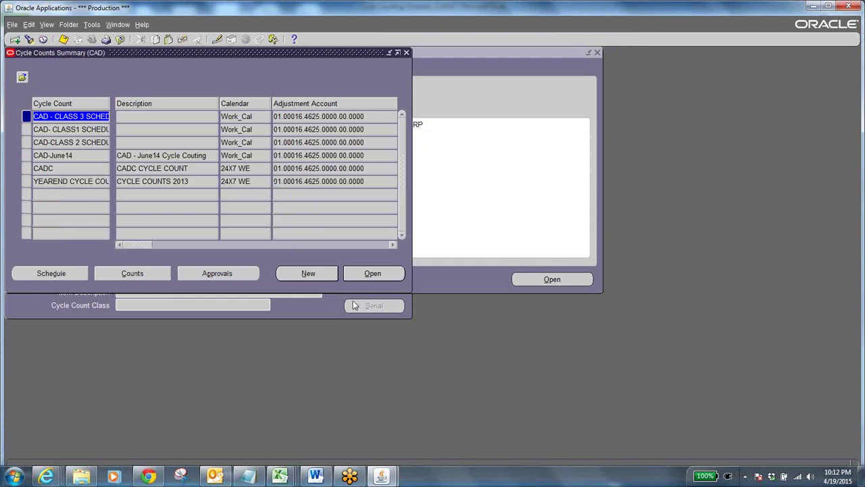
pyautogui.click(368, 117)
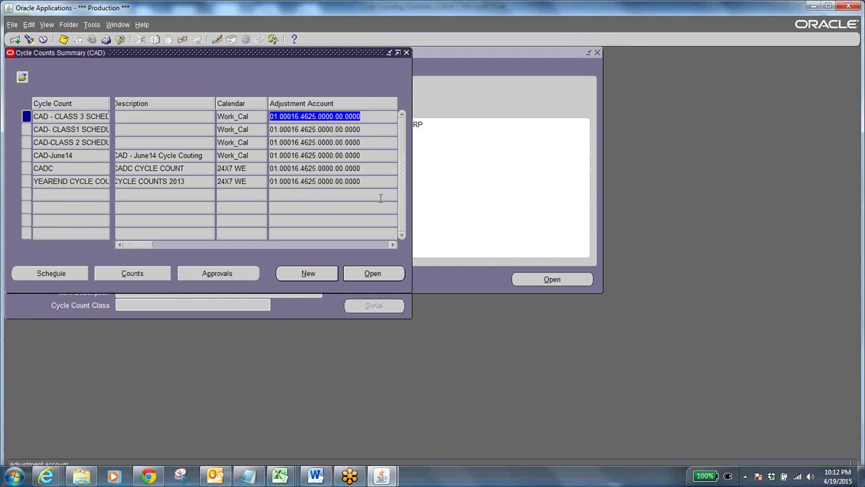
pyautogui.click(98, 131)
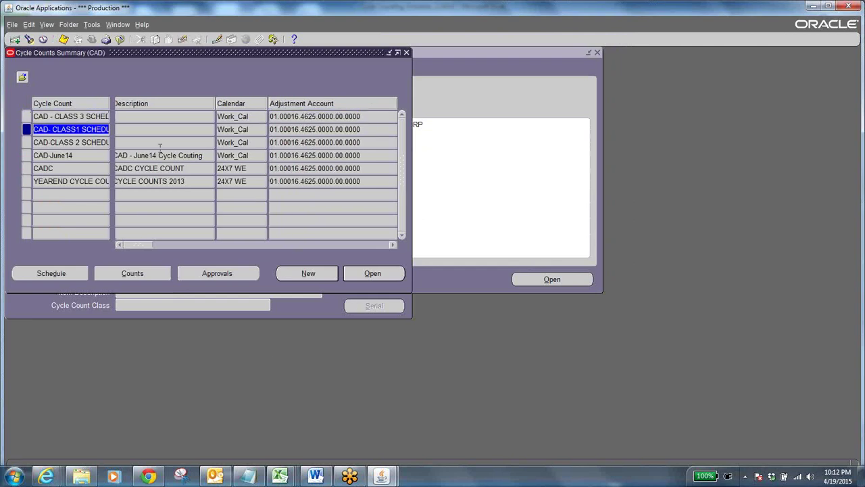
pyautogui.click(372, 273)
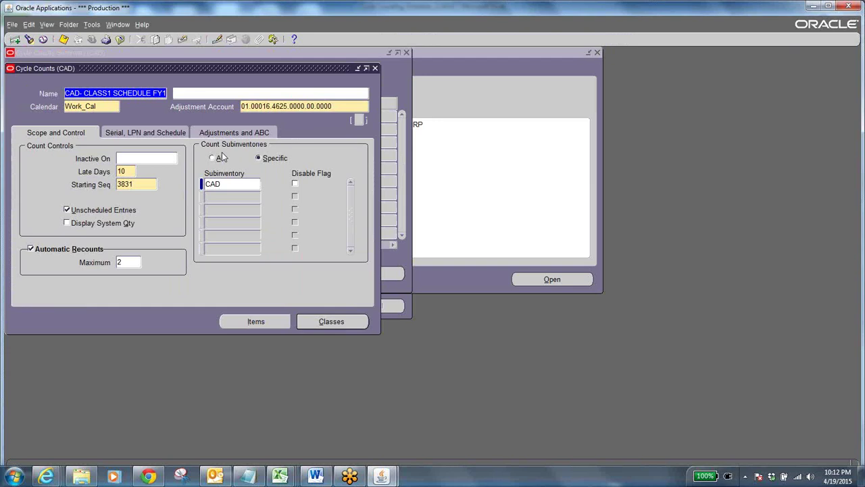
pyautogui.click(338, 106)
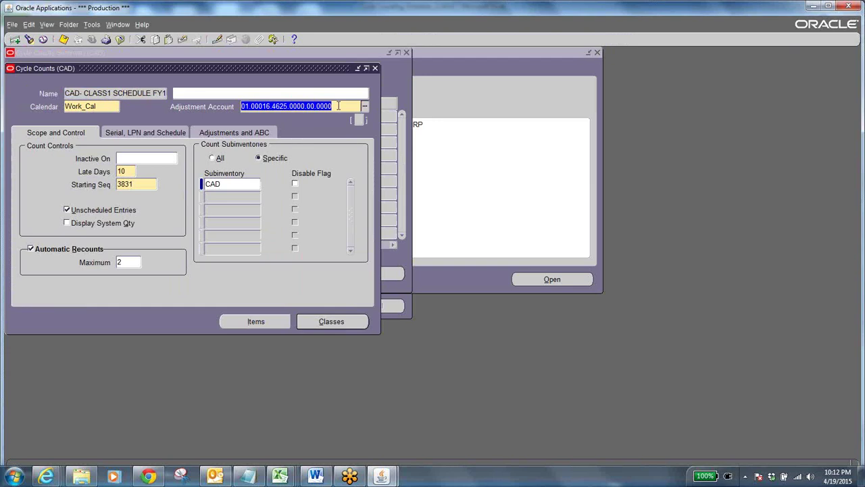
pyautogui.click(280, 476)
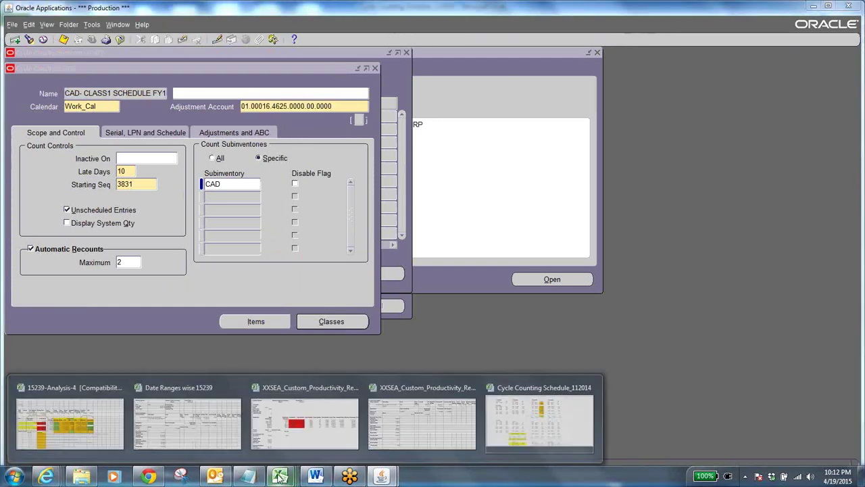
# Compare against the Detail sheet of the Cycle Counting Schedule_112014 workbook, then return to Oracle
pyautogui.click(532, 425)
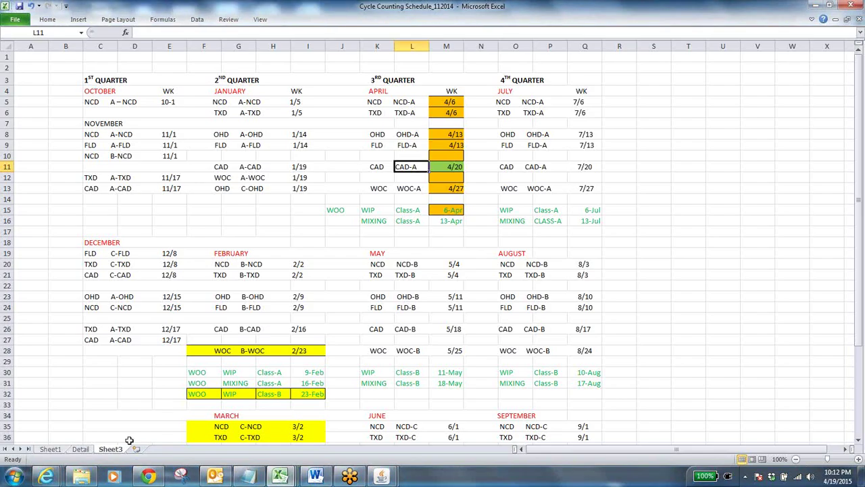
pyautogui.click(80, 449)
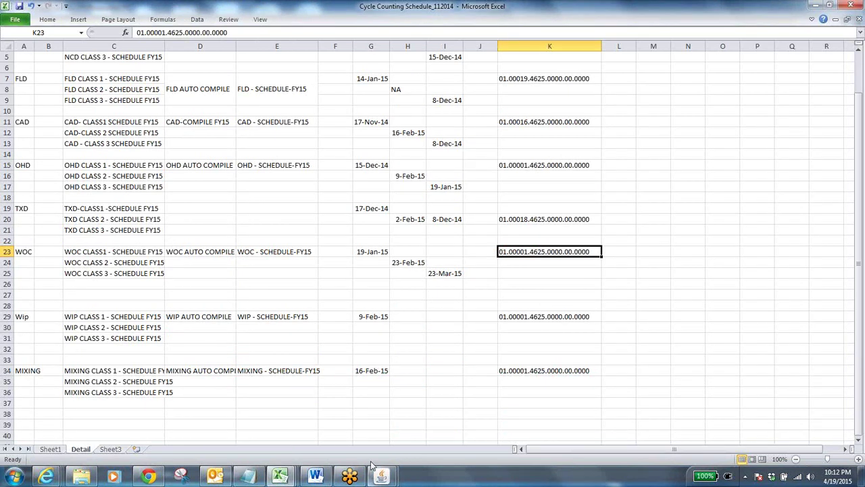
pyautogui.moveTo(381, 476)
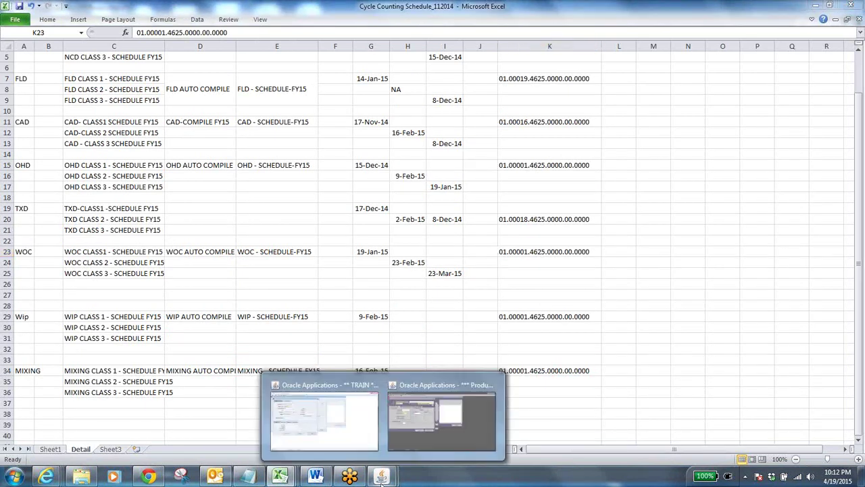
pyautogui.click(454, 428)
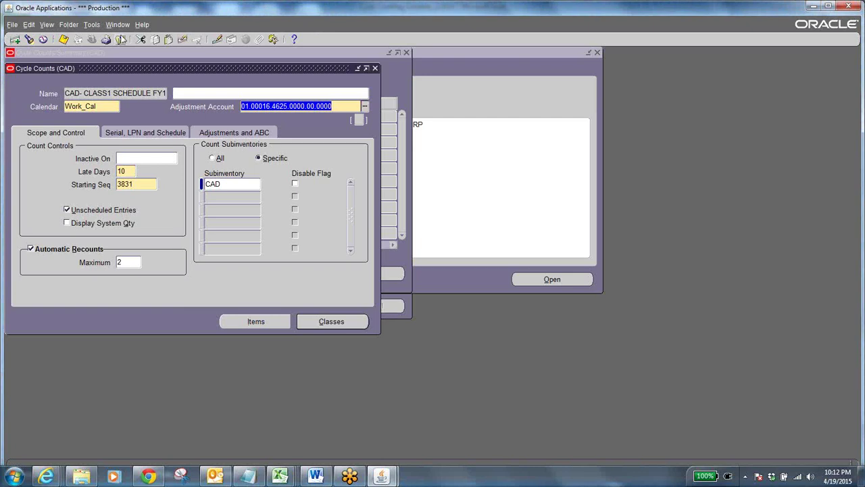
# Close the cycle count definition form, collapse the Navigator, and exit Oracle Applications via File > Exit
pyautogui.click(120, 39)
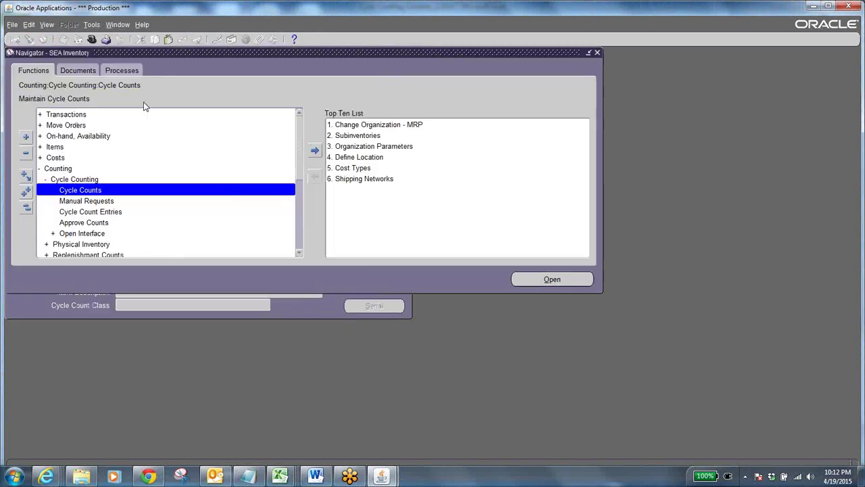
pyautogui.click(26, 207)
pyautogui.click(12, 24)
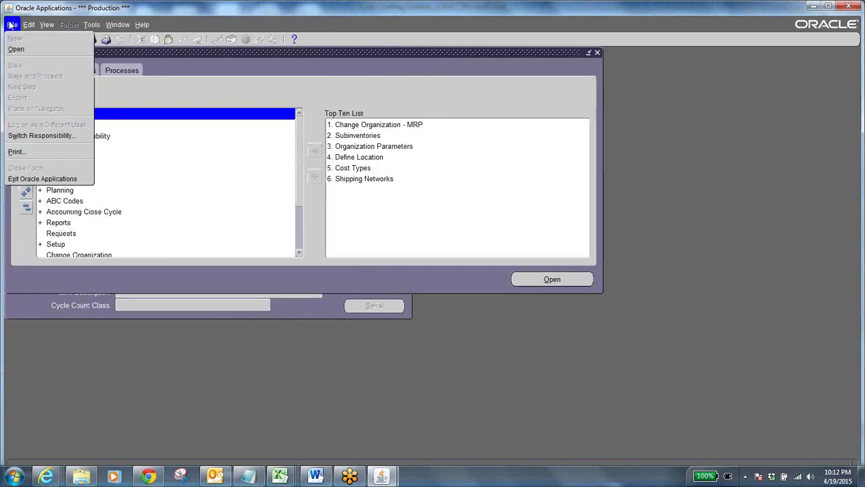
pyautogui.click(47, 179)
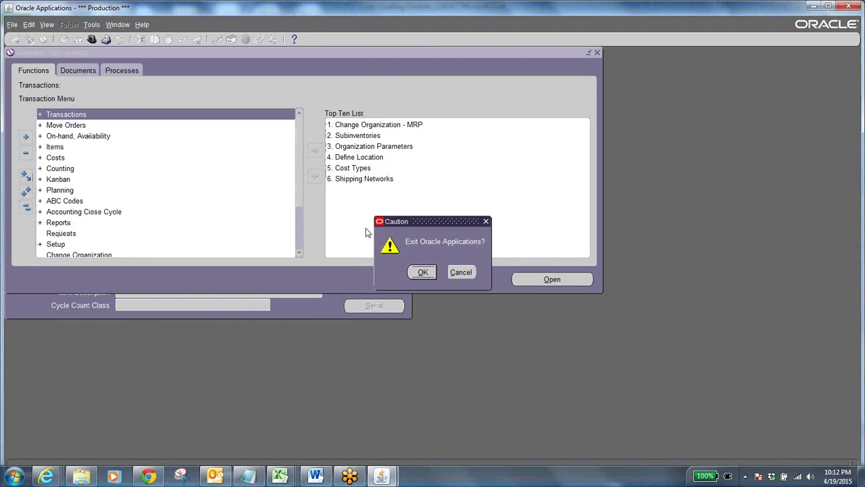
pyautogui.click(422, 272)
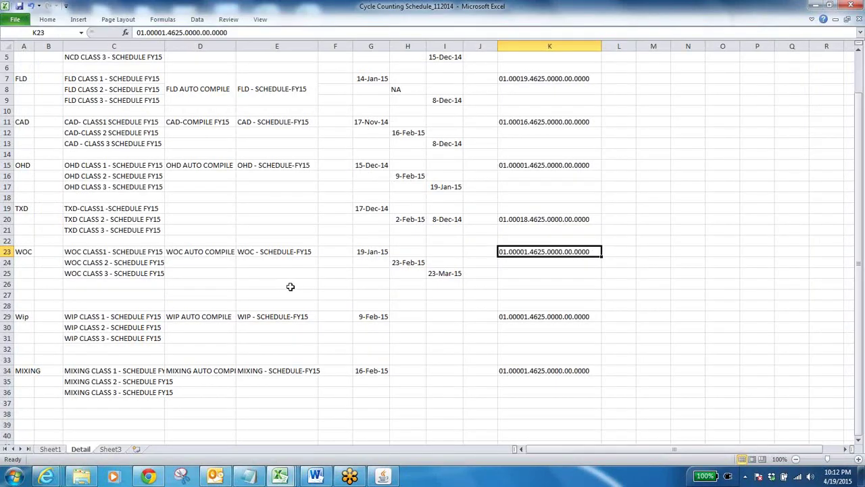
# Close the Oracle Applications R12 tab, log out of E-Business Suite, and close that tab
pyautogui.click(46, 476)
pyautogui.click(446, 417)
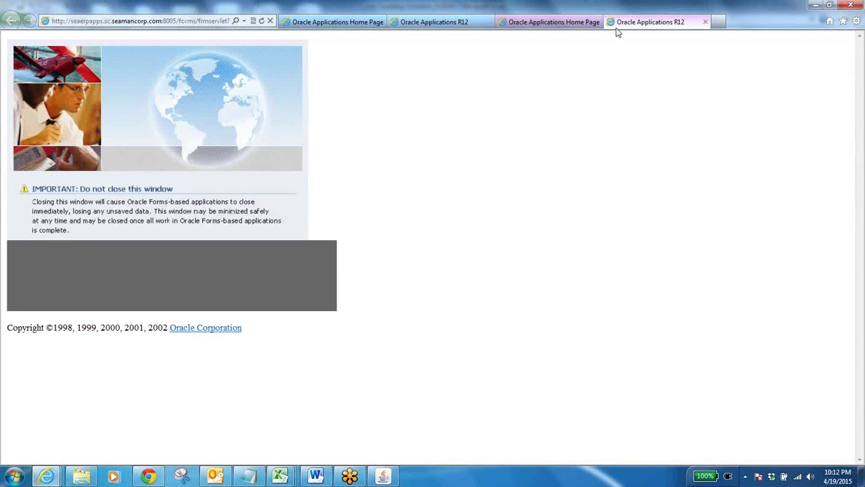
pyautogui.click(705, 22)
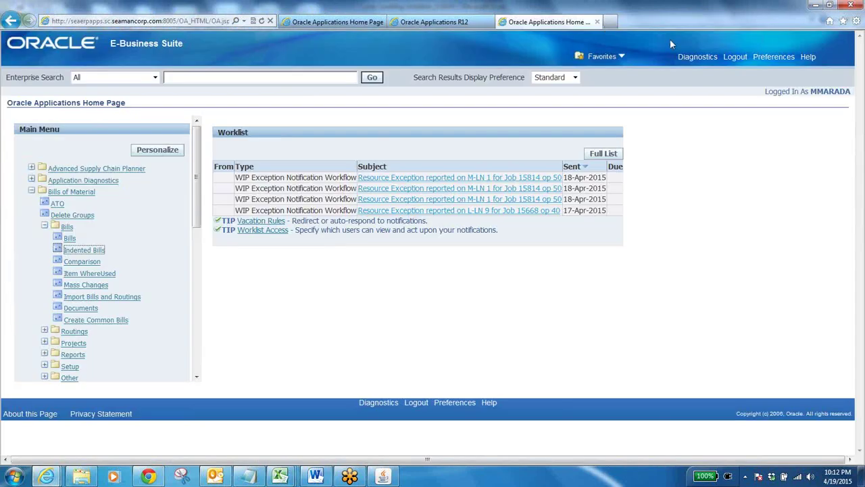
pyautogui.click(735, 57)
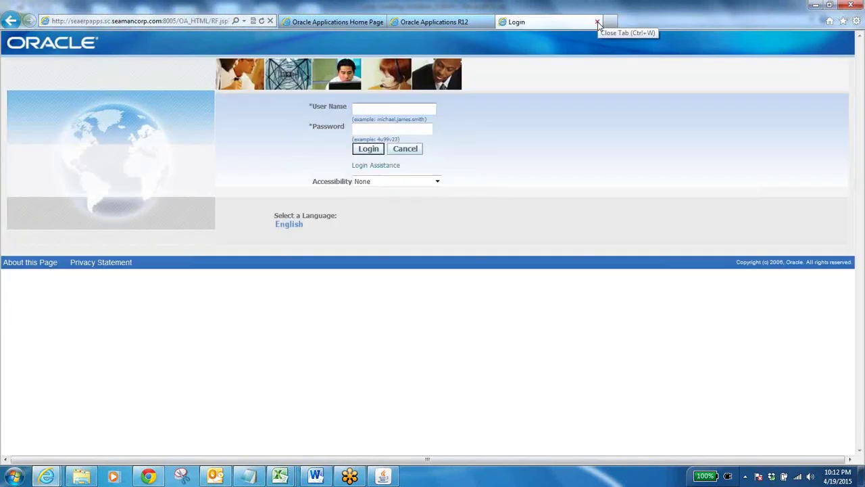
pyautogui.click(597, 22)
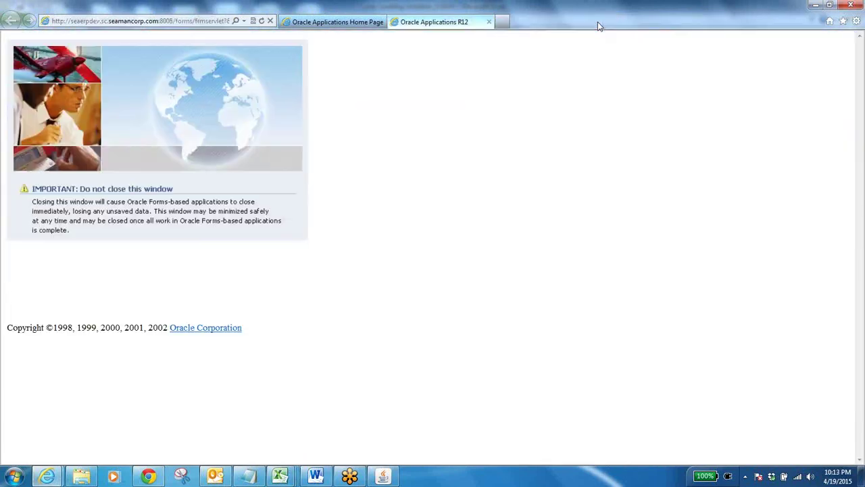
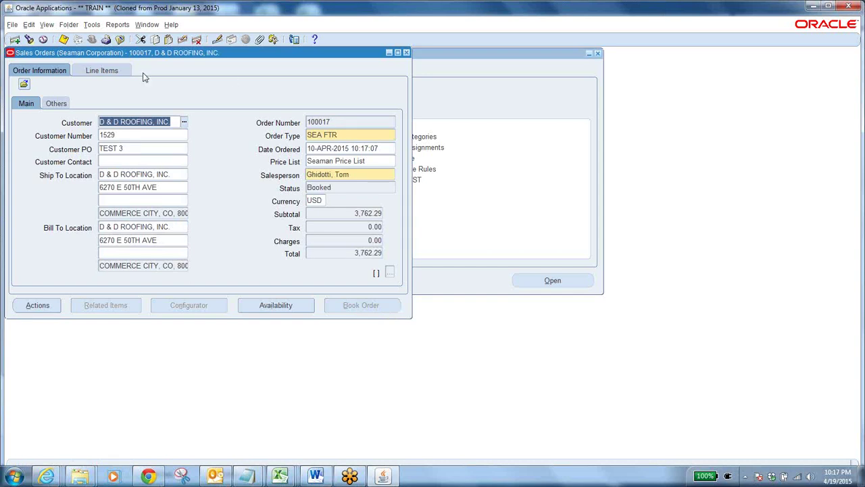
# Show sales order 100017's line items without the availability window, with line 2.2 selected
pyautogui.click(98, 72)
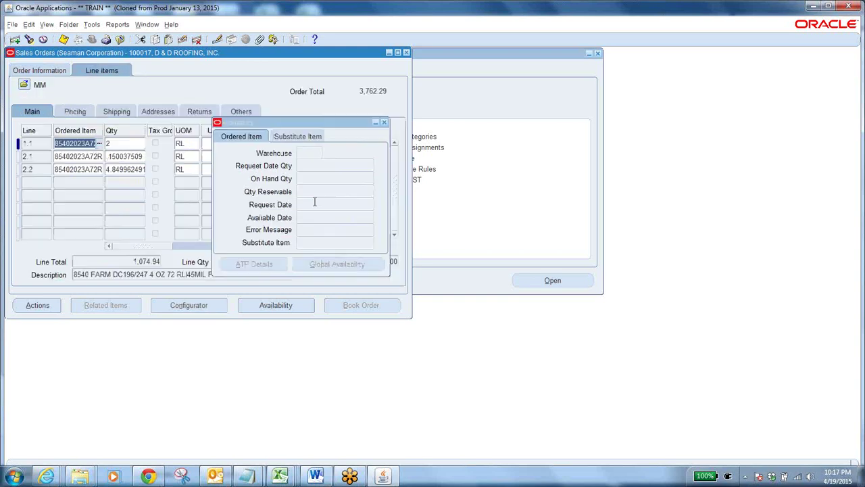
pyautogui.click(384, 122)
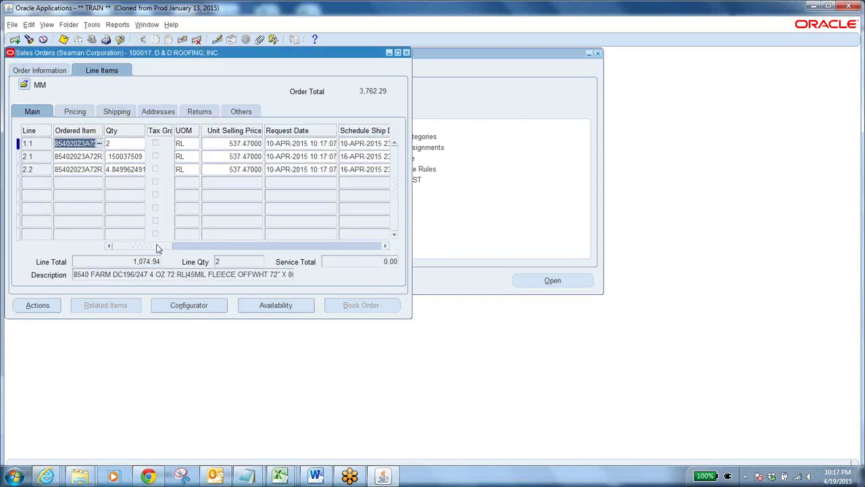
pyautogui.moveTo(157, 249)
pyautogui.mouseDown()
pyautogui.moveTo(206, 252)
pyautogui.moveTo(154, 255)
pyautogui.mouseUp()
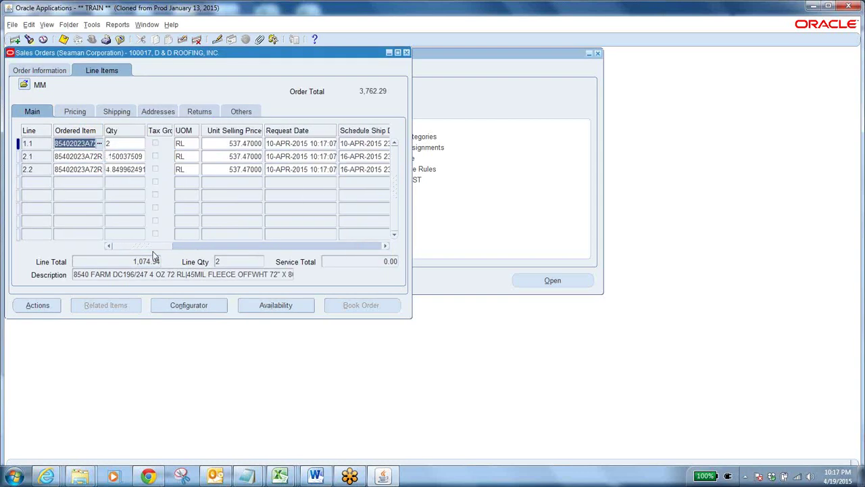
pyautogui.click(71, 169)
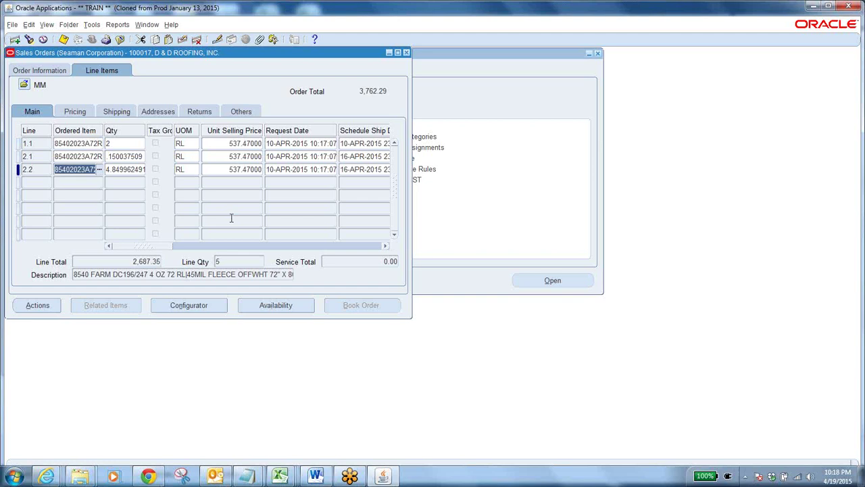
# Review line 2.2's status, unit of measure, ordered quantity and unit selling price
pyautogui.moveTo(158, 247); pyautogui.dragTo(188, 247)
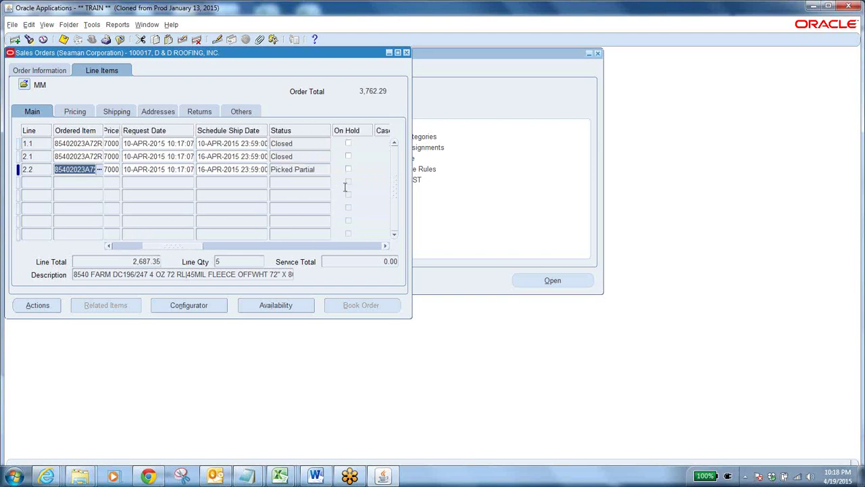
pyautogui.click(318, 170)
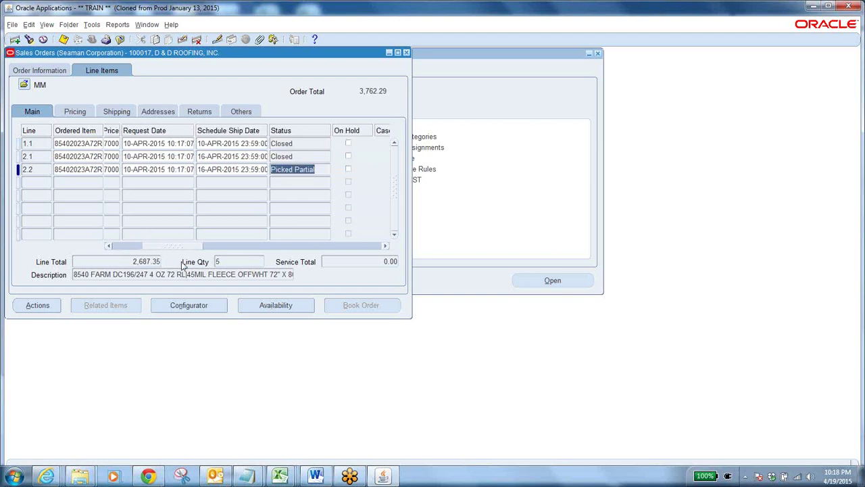
pyautogui.moveTo(188, 247); pyautogui.dragTo(144, 249)
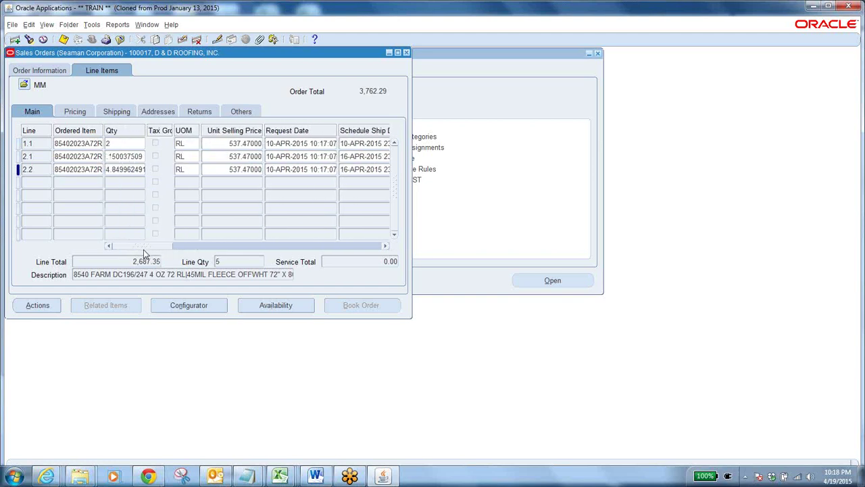
pyautogui.click(192, 169)
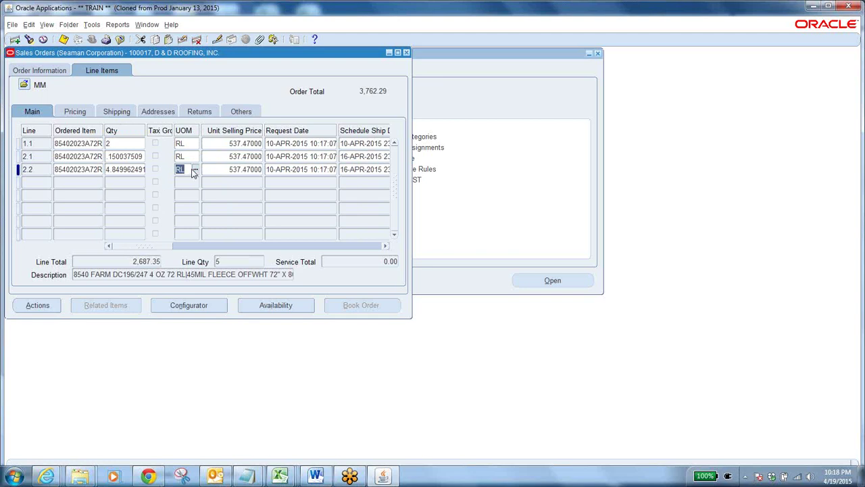
pyautogui.click(119, 169)
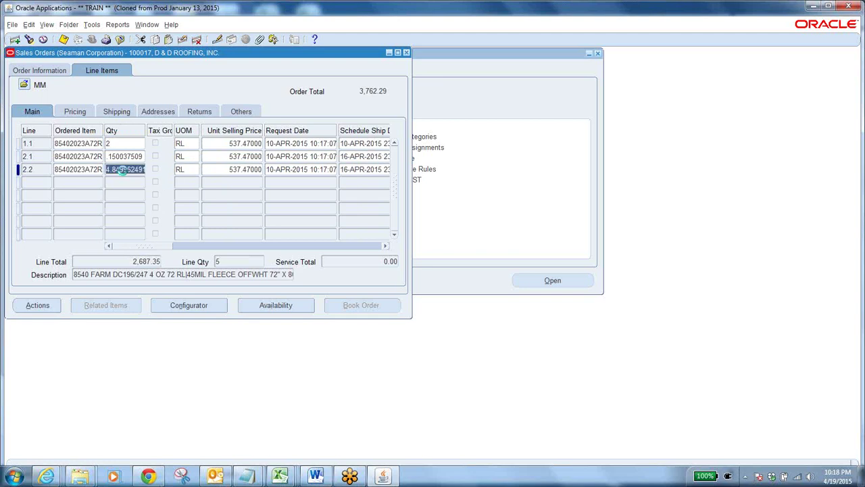
pyautogui.click(233, 169)
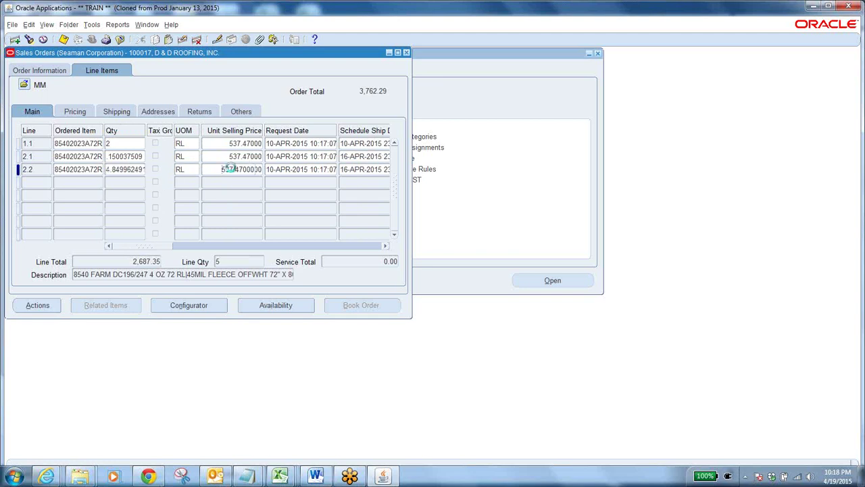
pyautogui.click(122, 169)
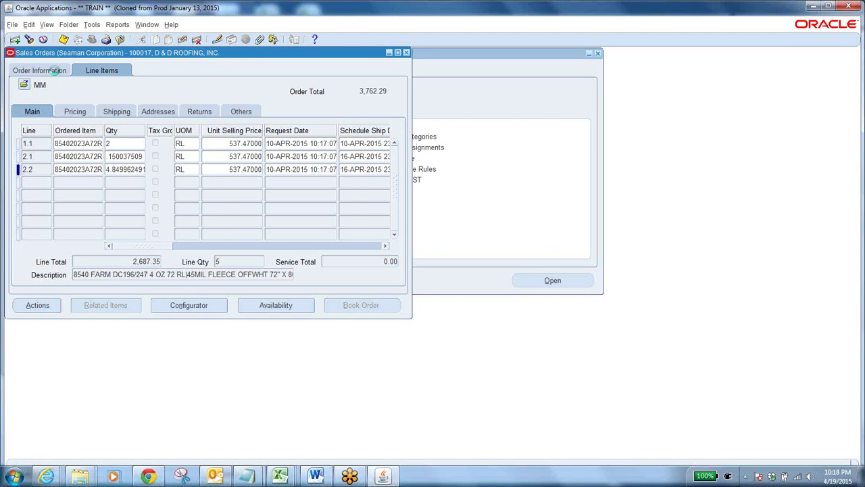
# Confirm order number 100017 in the header, then view the lines' shipping warehouse details
pyautogui.click(39, 70)
pyautogui.click(329, 122)
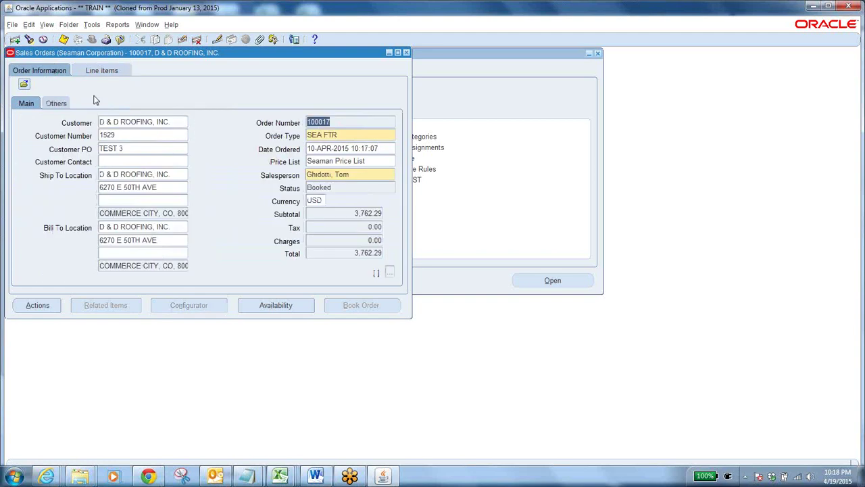
pyautogui.click(104, 70)
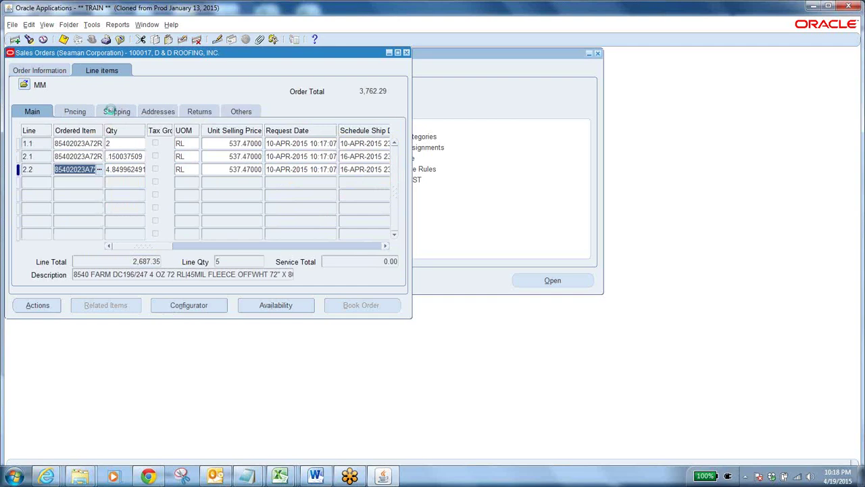
pyautogui.click(113, 110)
pyautogui.click(196, 169)
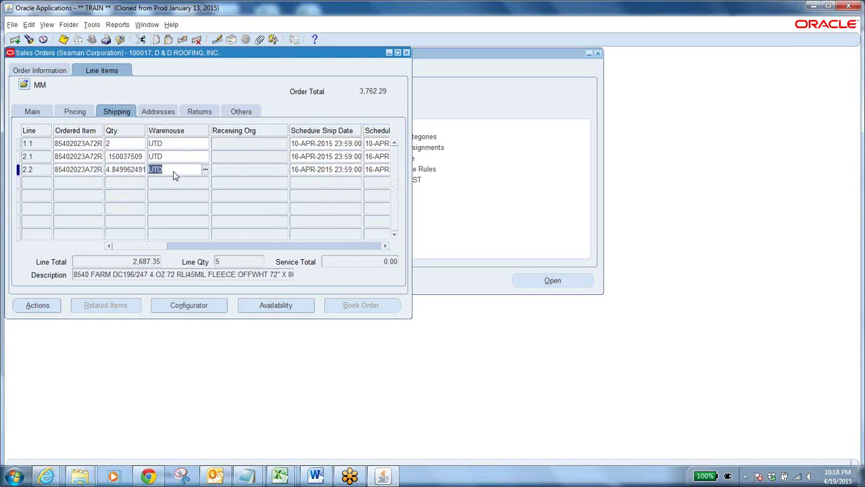
# Close the sales order and open Shipping > Transactions from the Navigator
pyautogui.click(122, 39)
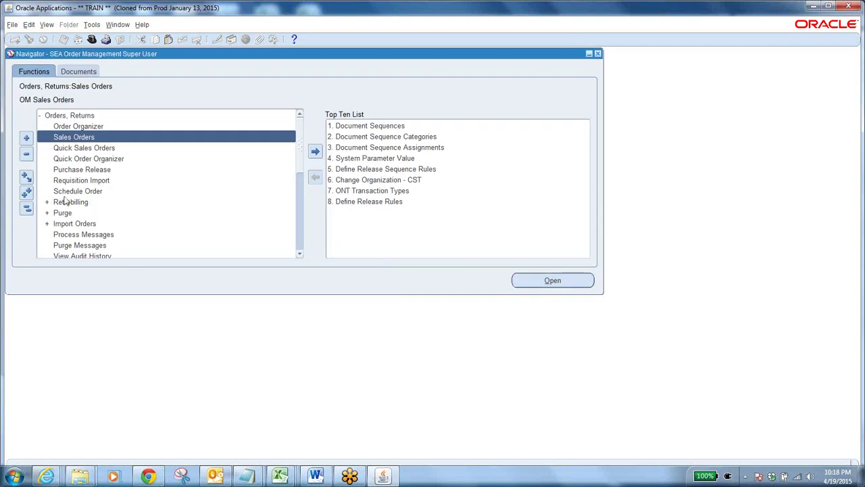
pyautogui.click(26, 211)
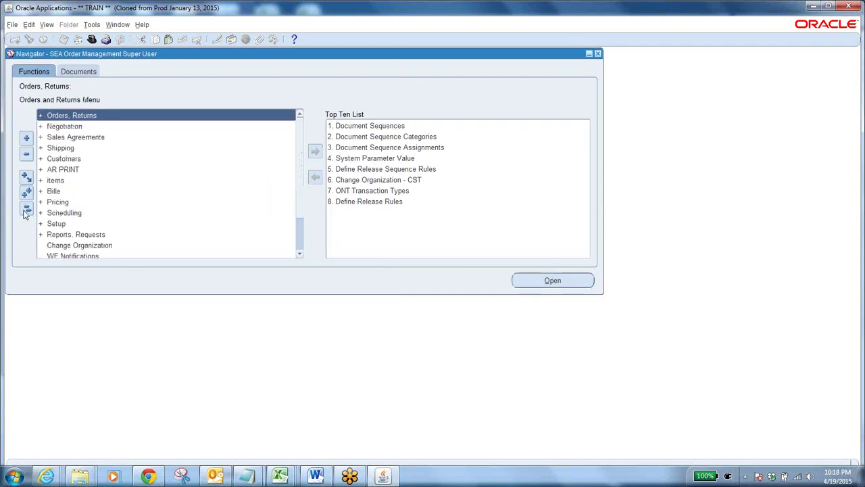
pyautogui.doubleClick(52, 149)
pyautogui.doubleClick(93, 170)
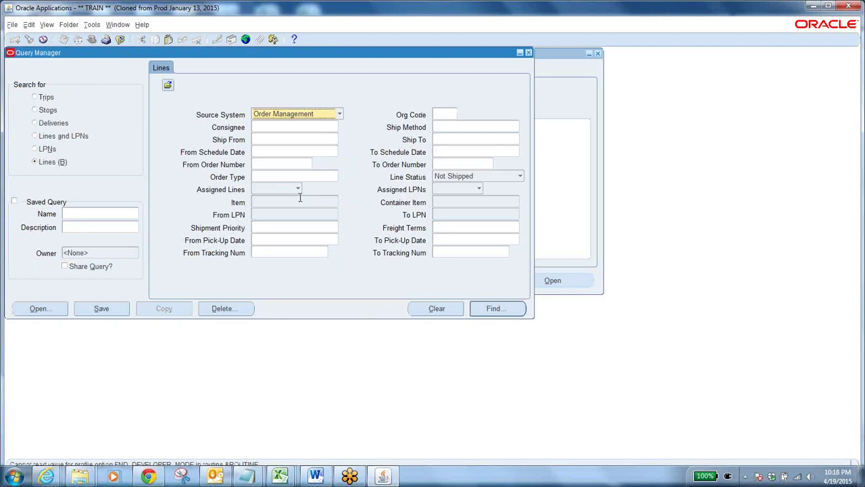
# Find delivery lines with From Order Number 100017
pyautogui.click(274, 161)
pyautogui.write('100017')
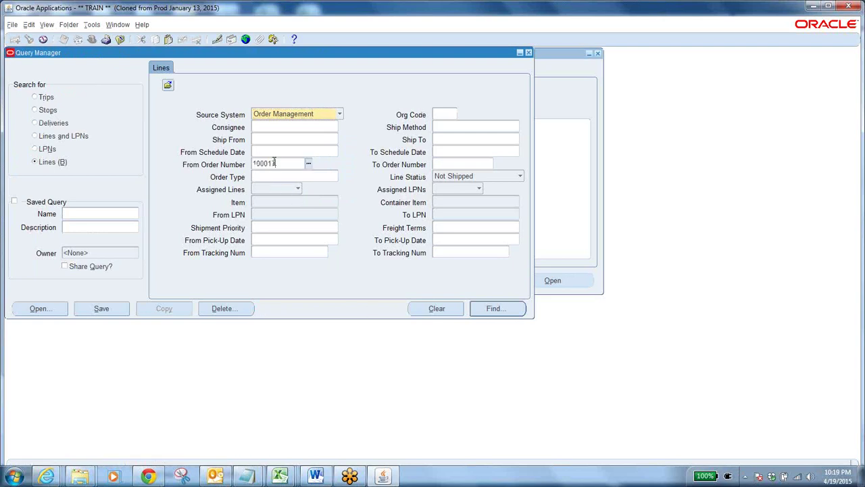
pyautogui.press('Tab')
pyautogui.click(510, 312)
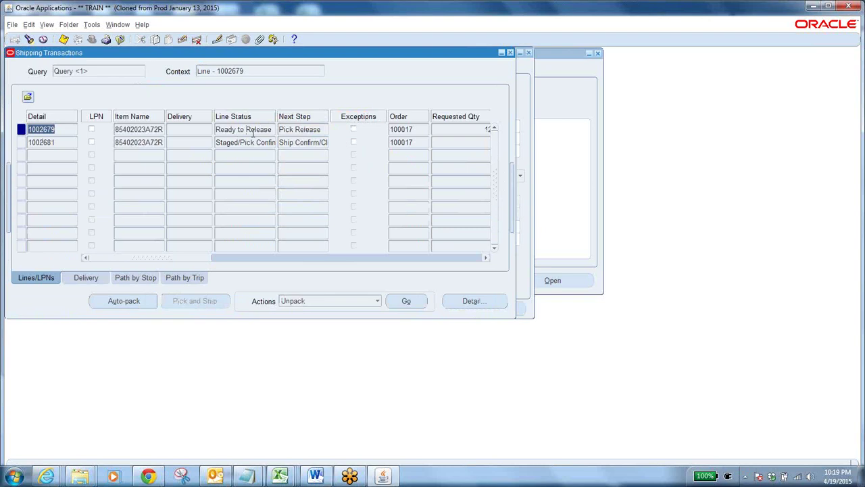
pyautogui.click(246, 142)
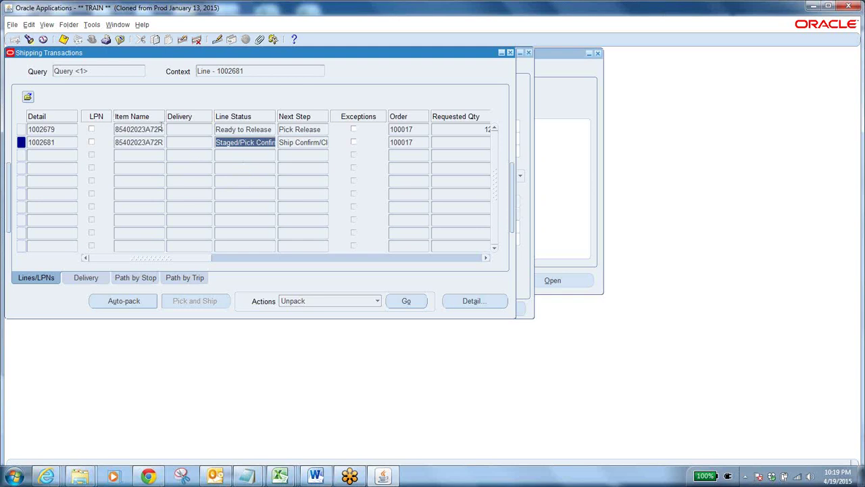
pyautogui.click(247, 131)
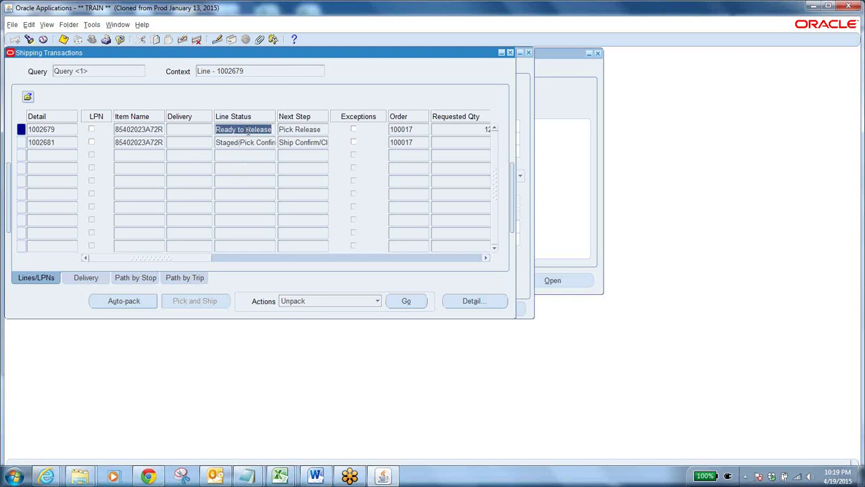
pyautogui.click(301, 129)
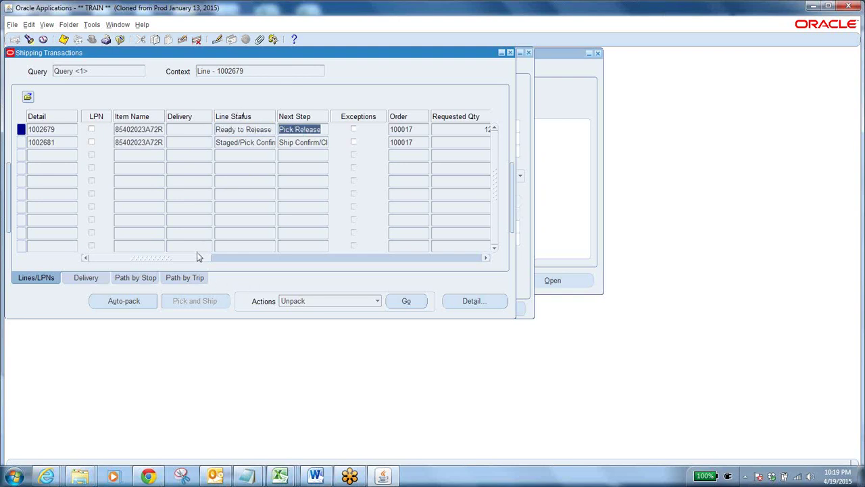
pyautogui.moveTo(194, 257); pyautogui.dragTo(218, 264)
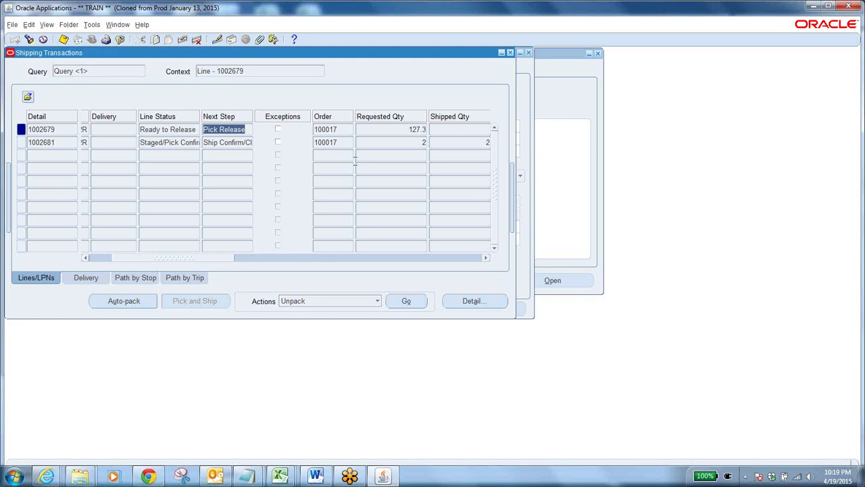
pyautogui.click(400, 129)
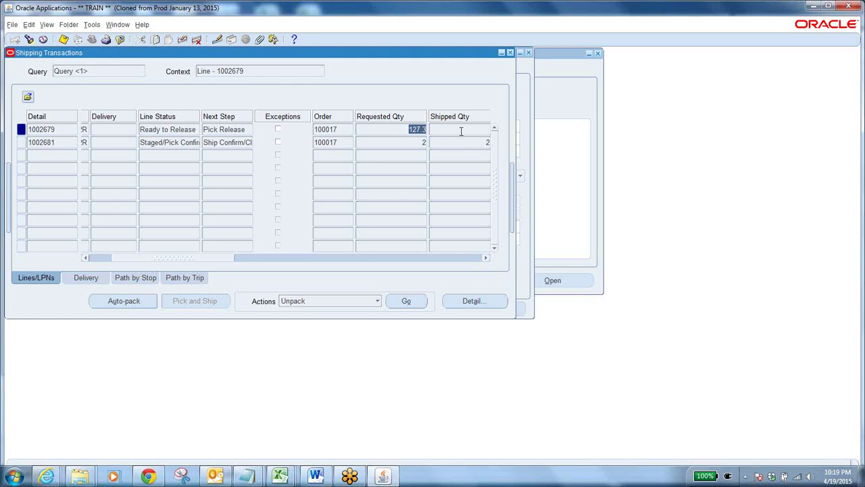
pyautogui.click(421, 142)
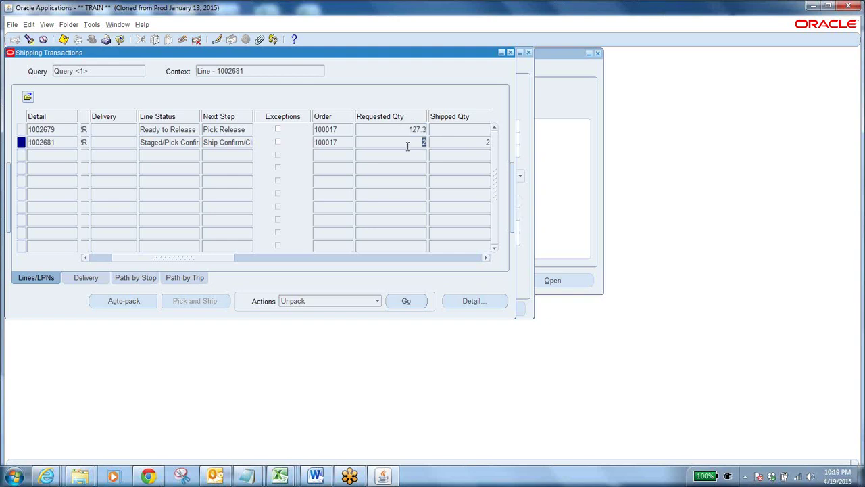
pyautogui.click(180, 142)
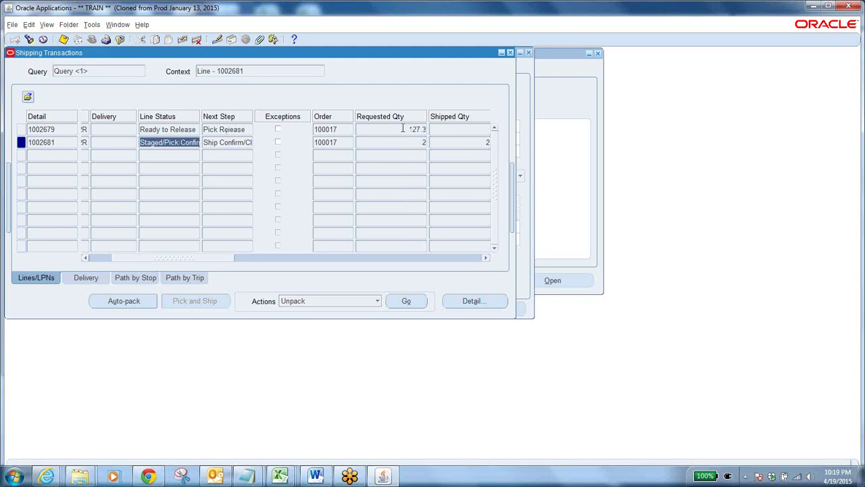
pyautogui.click(423, 144)
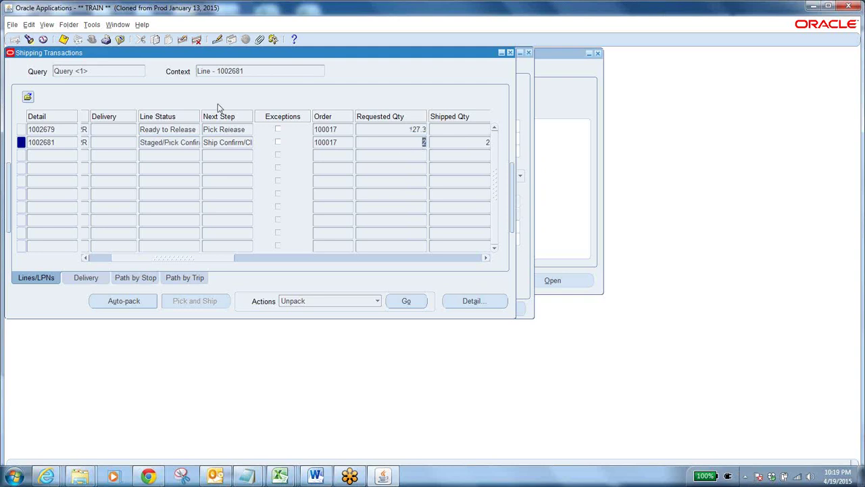
pyautogui.click(182, 143)
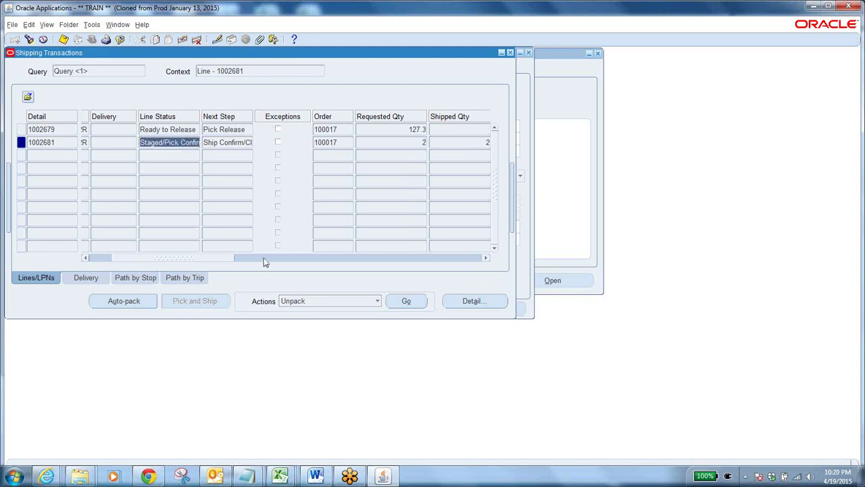
pyautogui.click(409, 129)
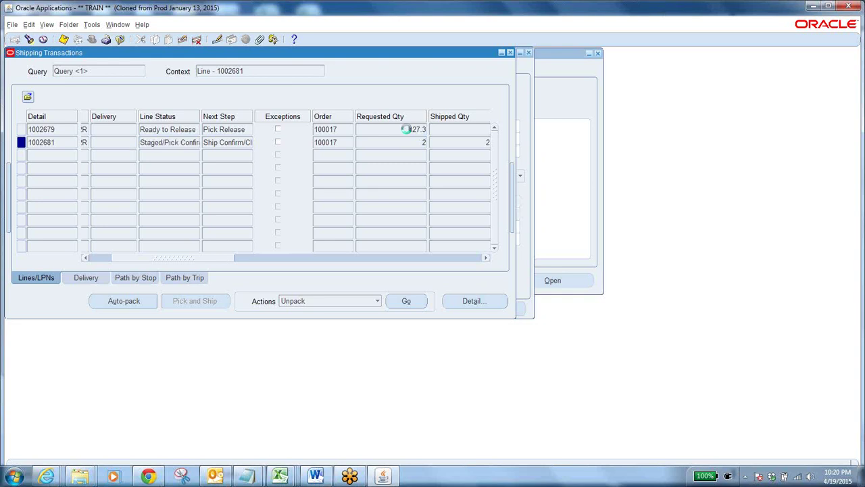
pyautogui.click(225, 129)
pyautogui.click(406, 142)
pyautogui.click(235, 142)
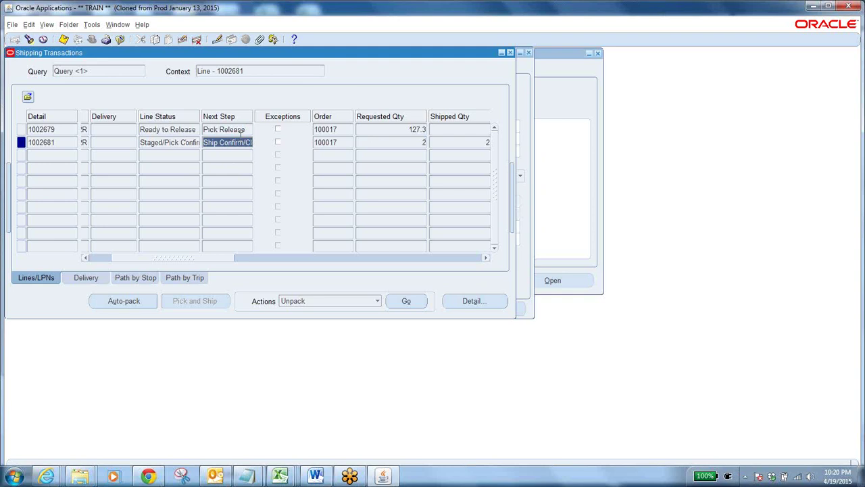
pyautogui.click(185, 145)
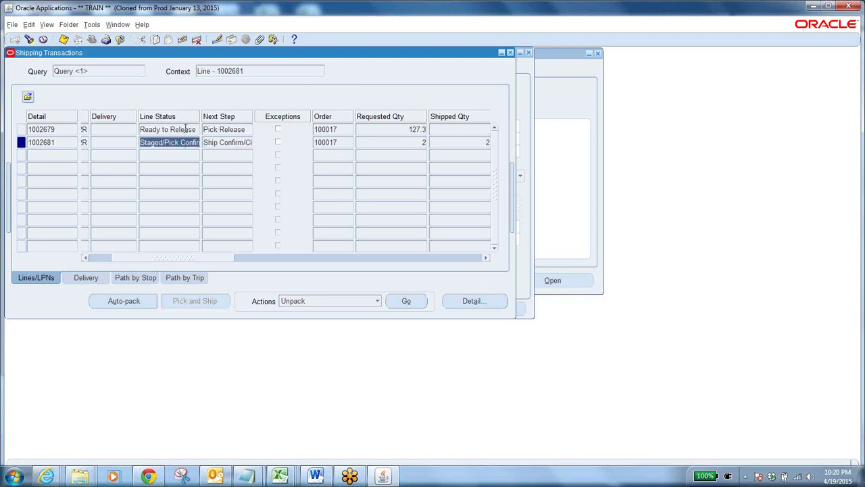
pyautogui.click(186, 128)
pyautogui.press('Tab')
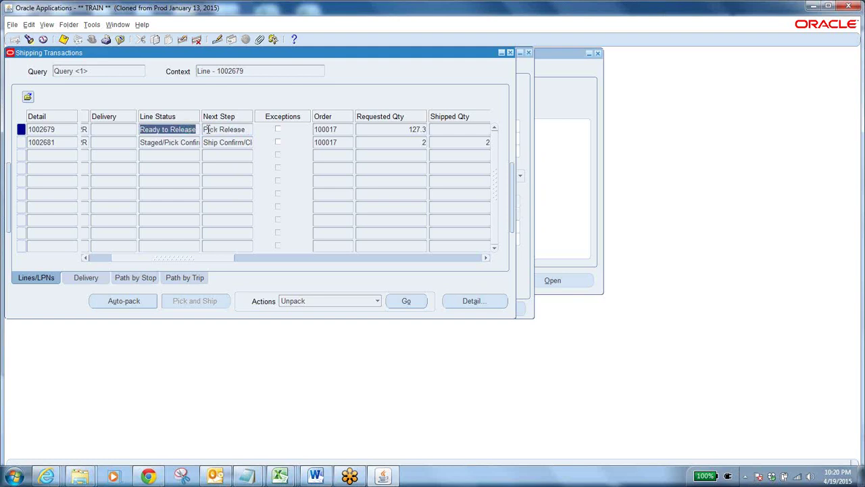
pyautogui.click(219, 129)
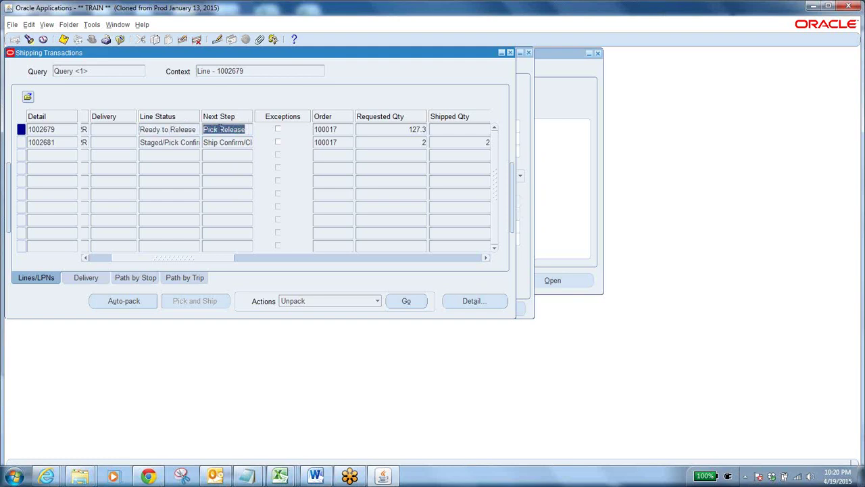
pyautogui.click(172, 142)
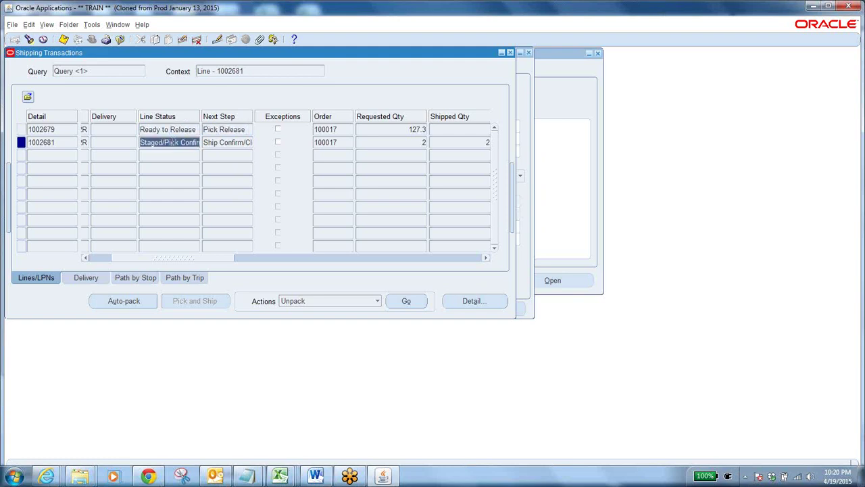
pyautogui.click(245, 142)
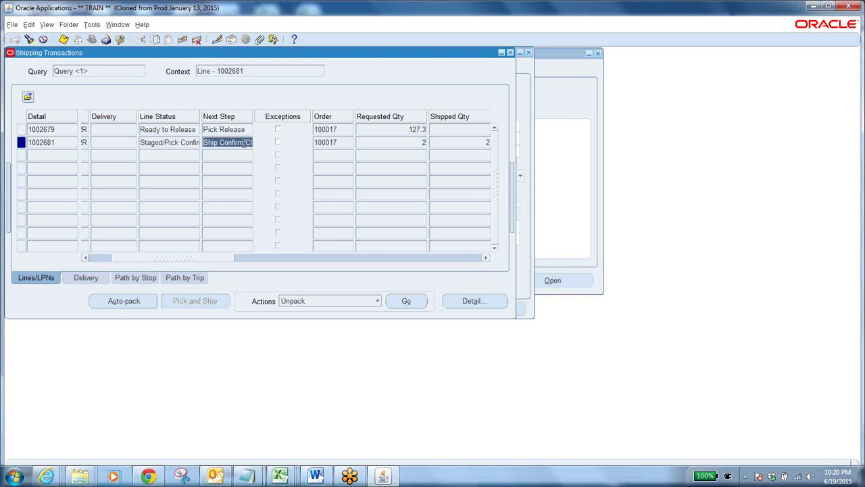
pyautogui.click(192, 129)
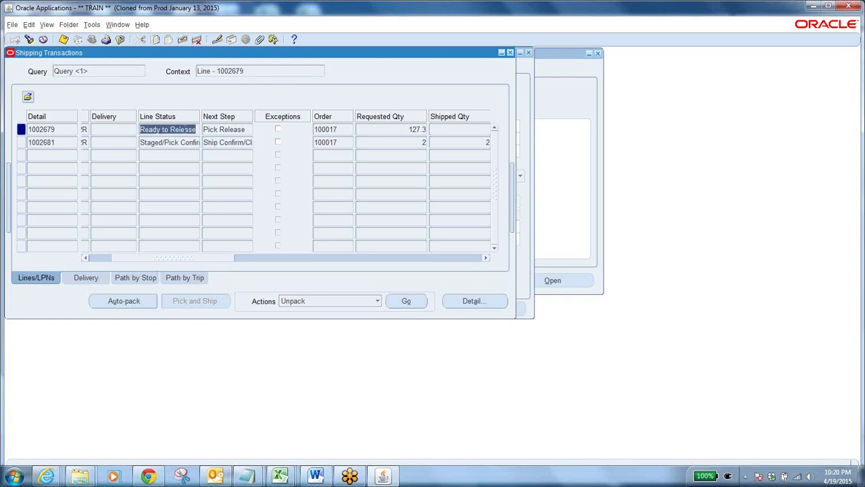
pyautogui.click(179, 143)
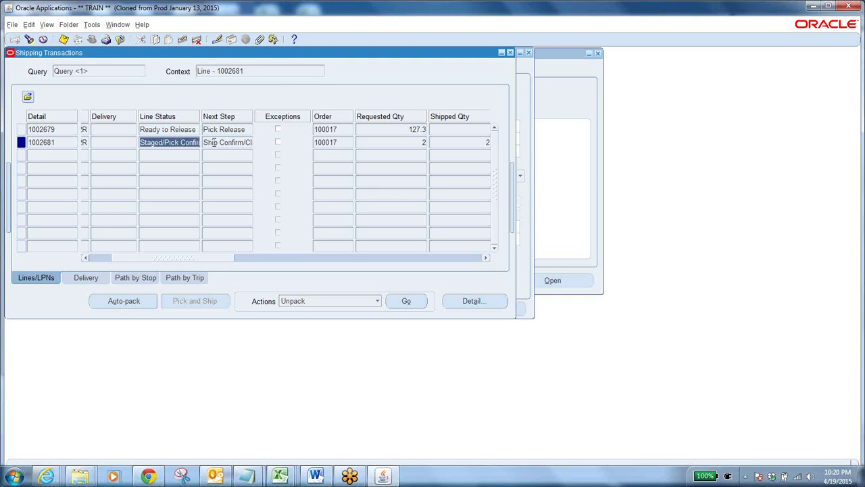
pyautogui.click(226, 143)
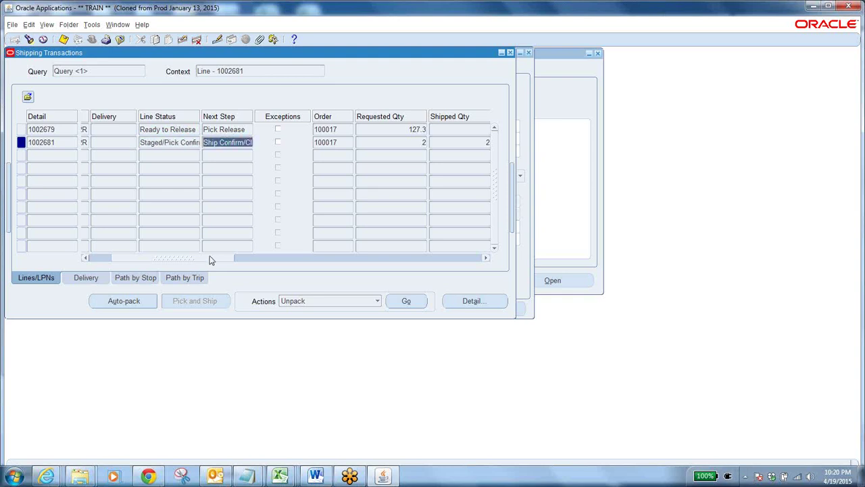
# Run the Auto-create Deliveries action on staged line 1002681
pyautogui.moveTo(210, 260); pyautogui.dragTo(155, 273)
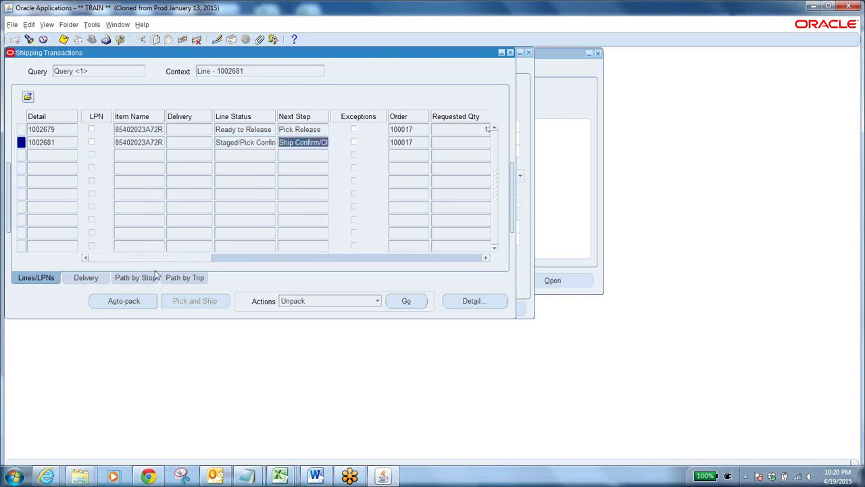
pyautogui.click(192, 144)
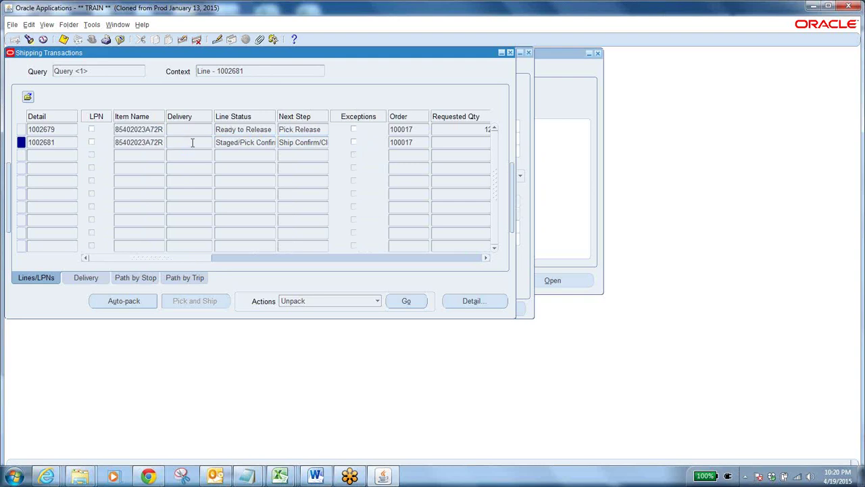
pyautogui.click(339, 301)
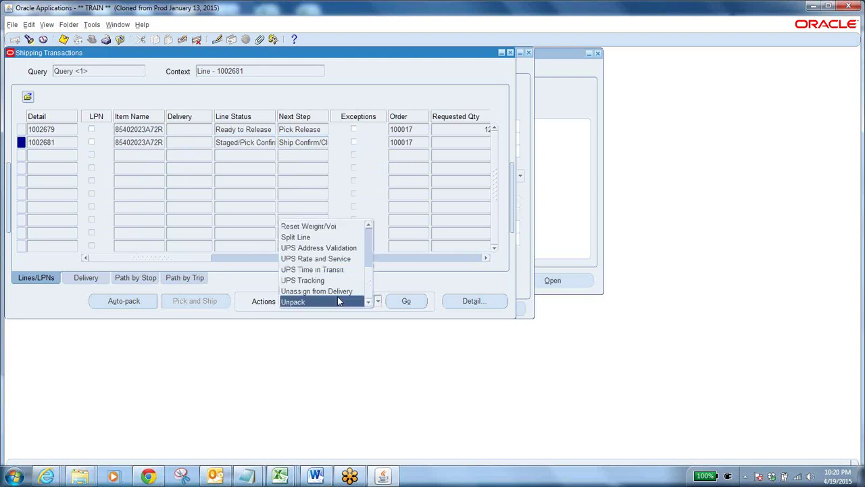
pyautogui.click(370, 240)
pyautogui.click(369, 240)
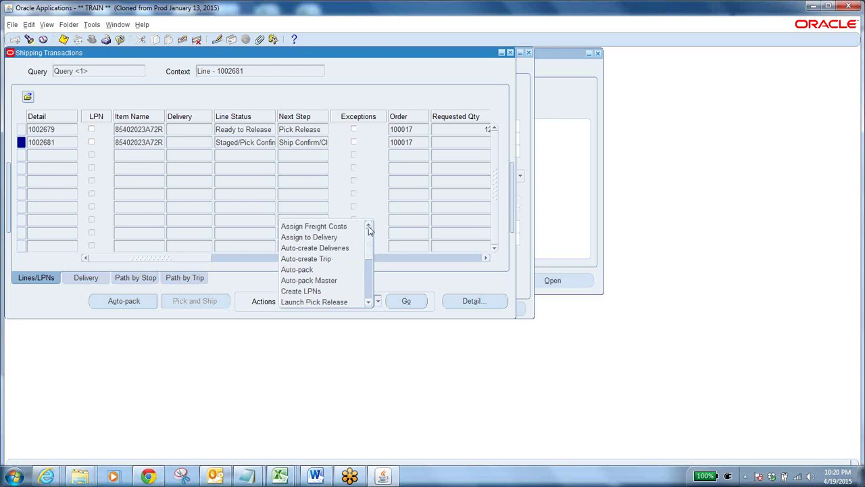
pyautogui.click(330, 248)
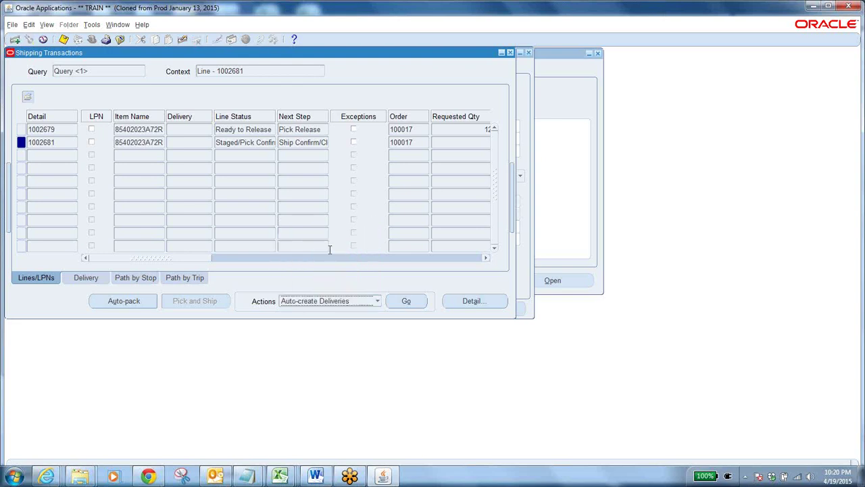
pyautogui.click(405, 301)
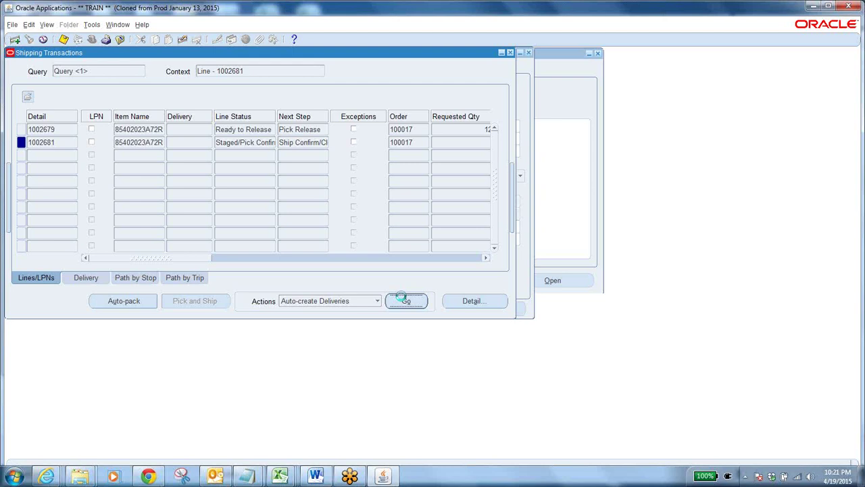
# Check line 1002681's new delivery number and compare its shipped and requested quantities
pyautogui.click(201, 143)
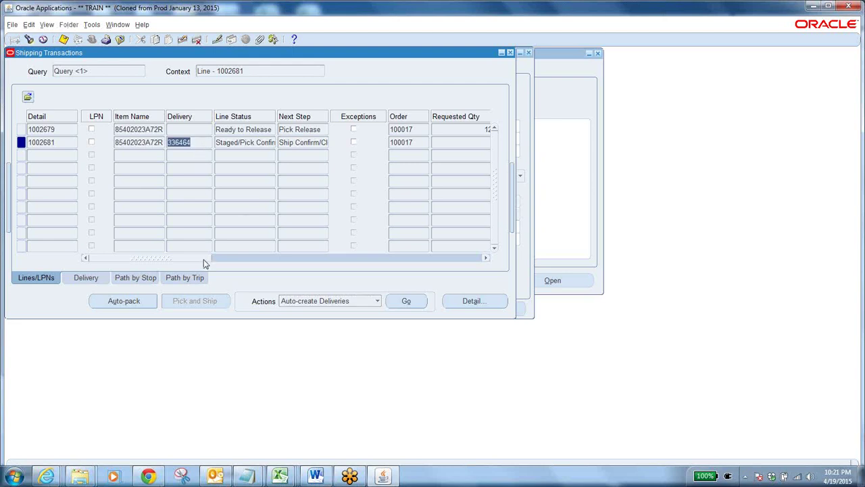
pyautogui.moveTo(206, 261); pyautogui.dragTo(268, 273)
pyautogui.click(326, 143)
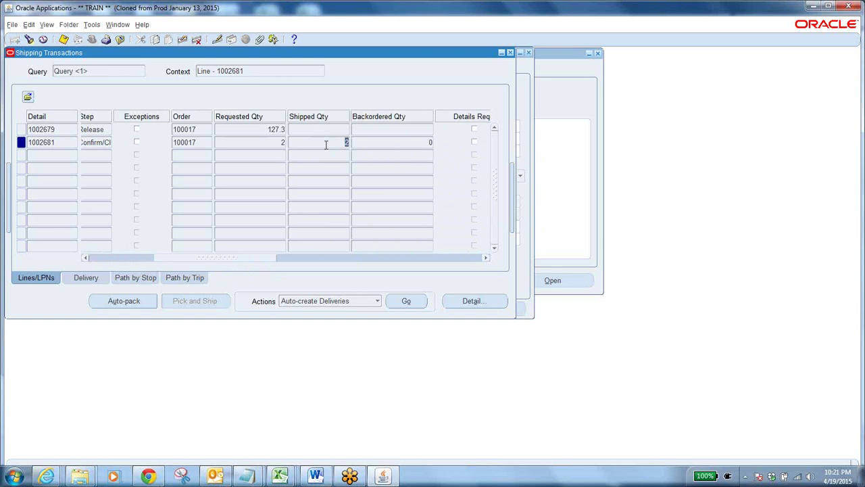
pyautogui.click(282, 142)
pyautogui.click(345, 141)
# Select Ready to Release line 1002679, highlight its order number, and list the available shipping actions
pyautogui.moveTo(255, 260); pyautogui.dragTo(192, 265)
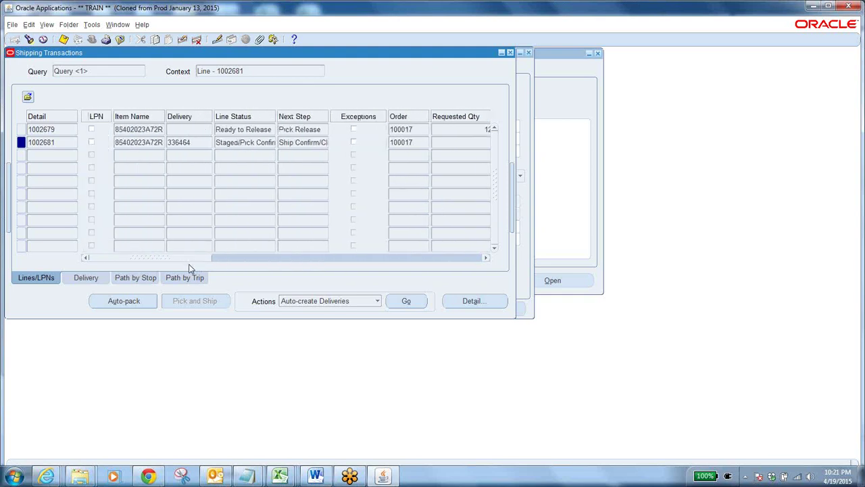
pyautogui.click(190, 129)
pyautogui.click(419, 130)
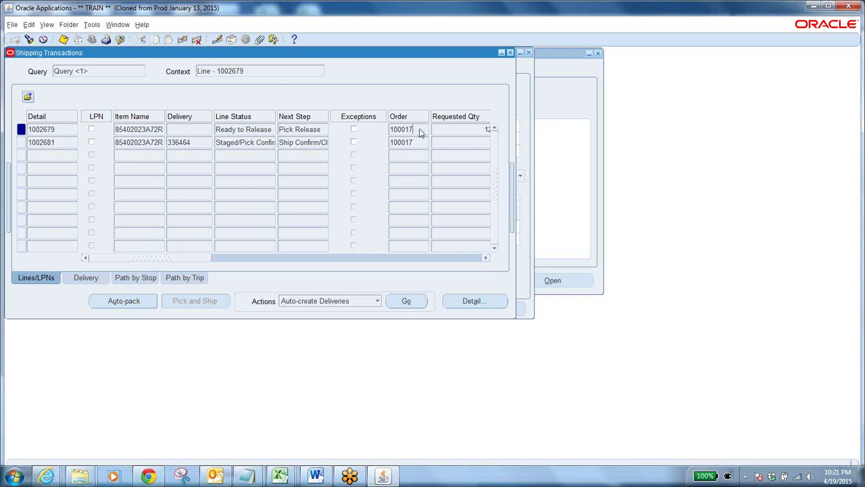
pyautogui.doubleClick(419, 129)
pyautogui.click(376, 301)
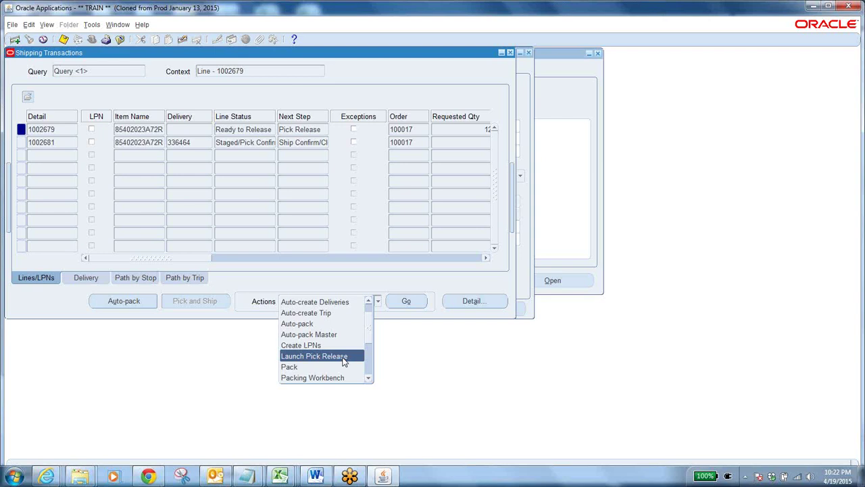
# Dismiss the actions list and open Release Sales Orders For Picking under Shipping > Release Sales Orders
pyautogui.click(193, 129)
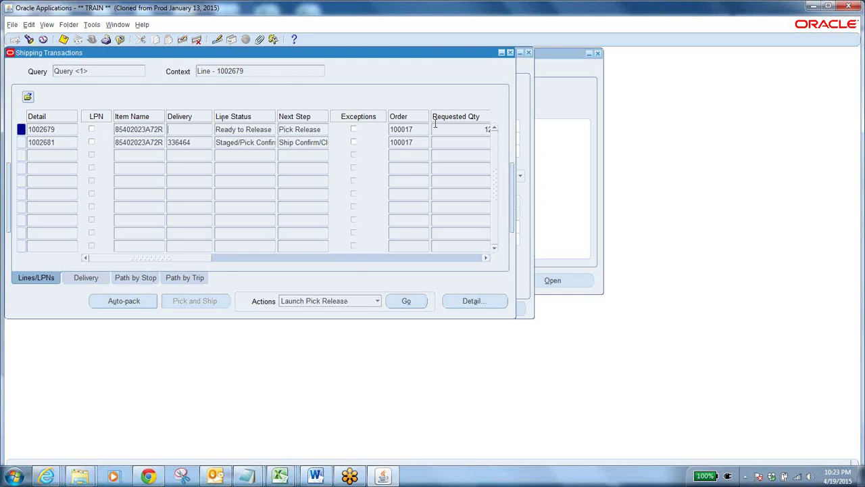
pyautogui.doubleClick(417, 129)
pyautogui.click(120, 41)
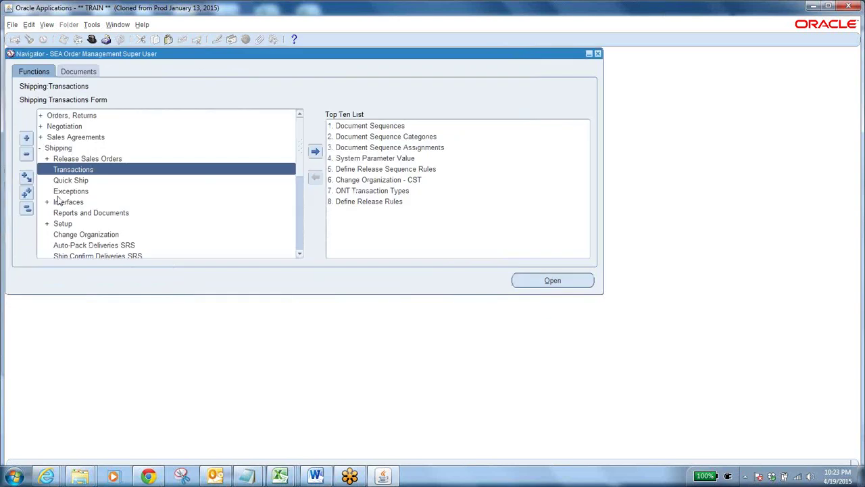
pyautogui.click(87, 158)
pyautogui.doubleClick(88, 158)
pyautogui.doubleClick(115, 169)
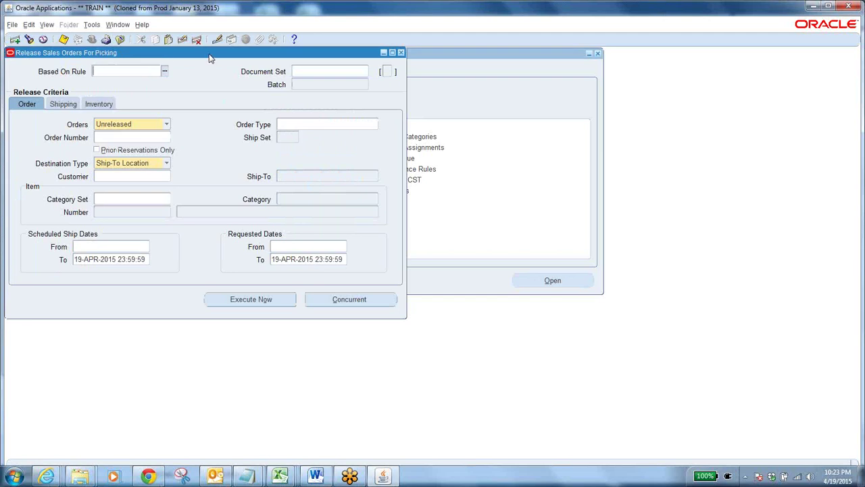
# Base the release on rule UTD and verify document set All Pick Release Documents
pyautogui.moveTo(209, 58); pyautogui.dragTo(343, 90)
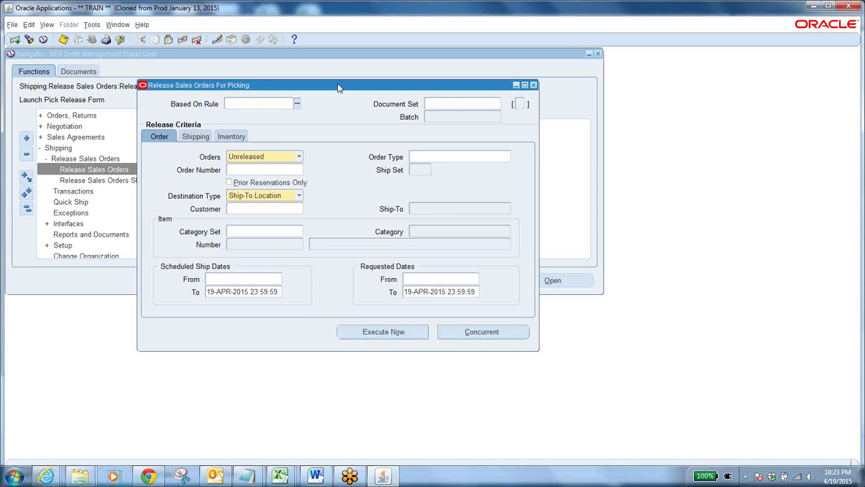
pyautogui.click(298, 105)
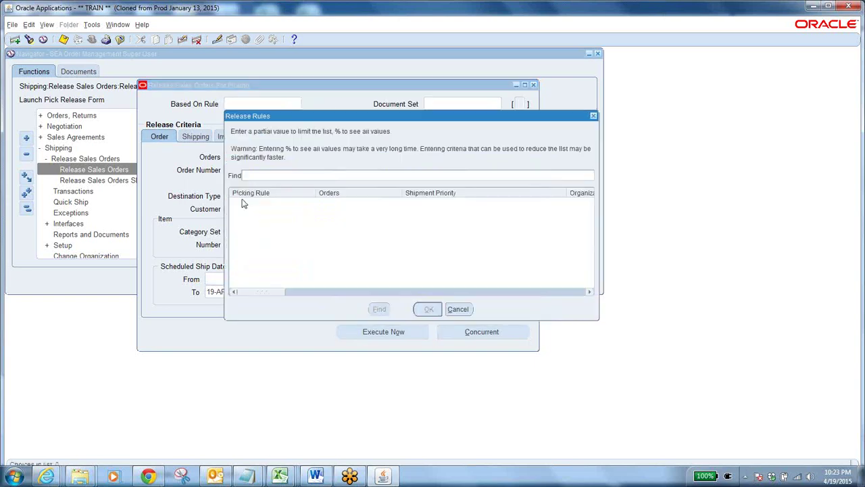
pyautogui.write('%')
pyautogui.press('Return')
pyautogui.doubleClick(243, 201)
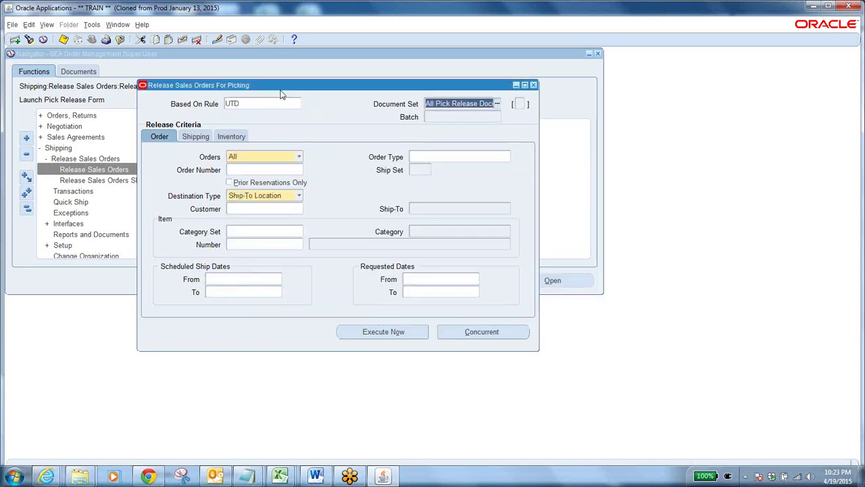
pyautogui.click(249, 104)
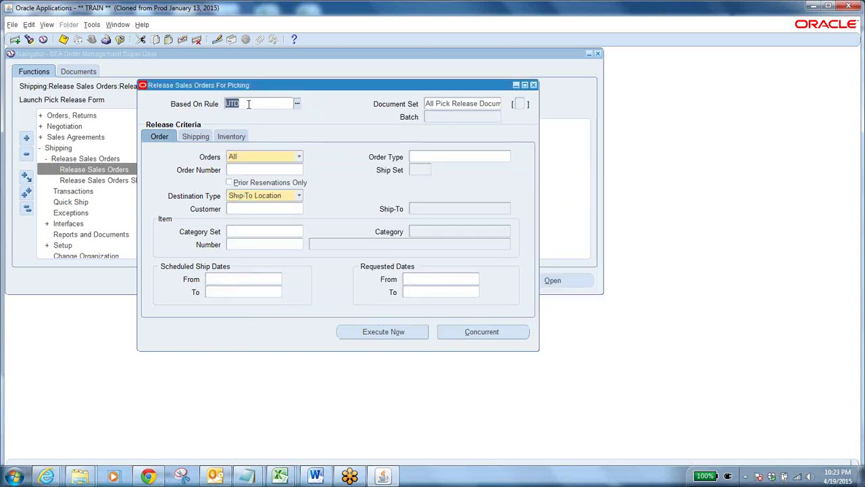
pyautogui.click(473, 103)
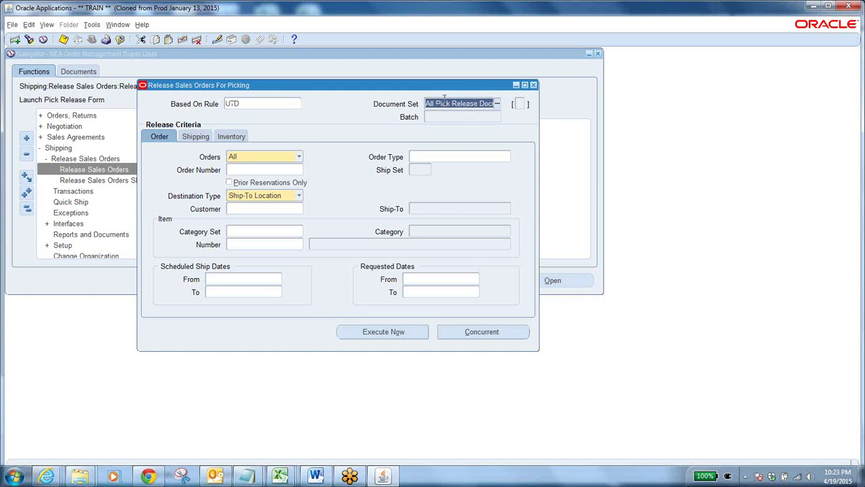
pyautogui.moveTo(427, 103); pyautogui.dragTo(557, 128)
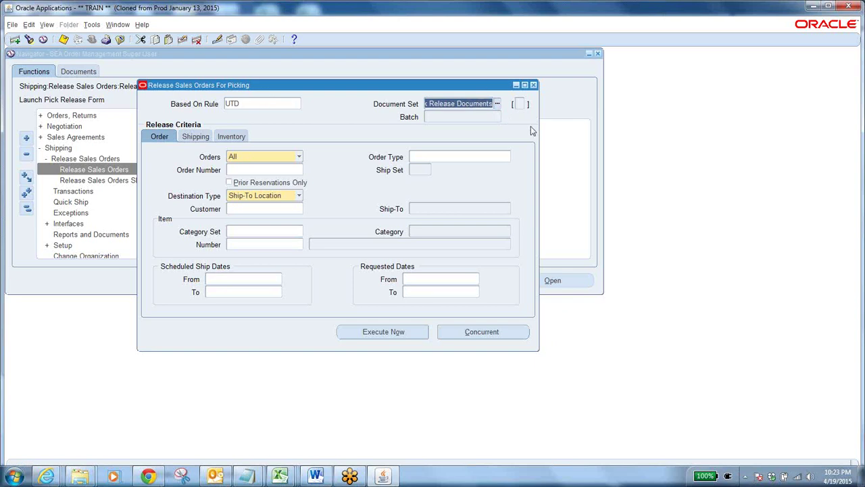
pyautogui.click(461, 103)
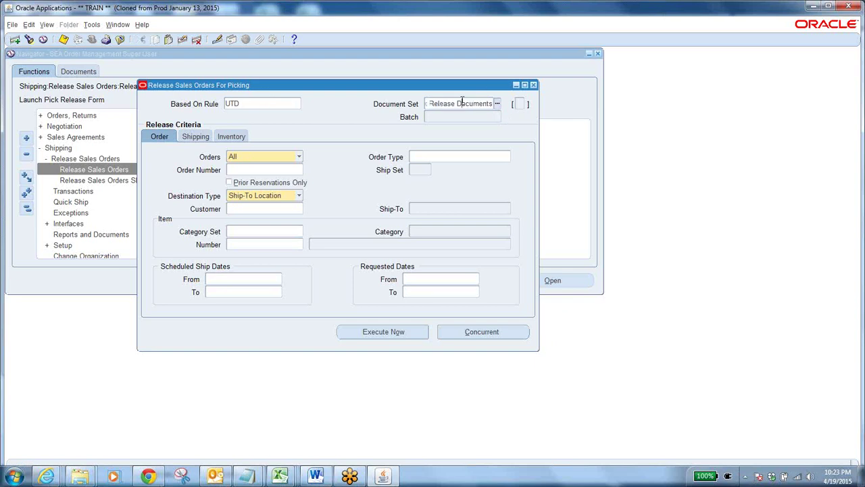
# Enter order number 100017 and confirm the order type SEA FTR filled in
pyautogui.click(271, 170)
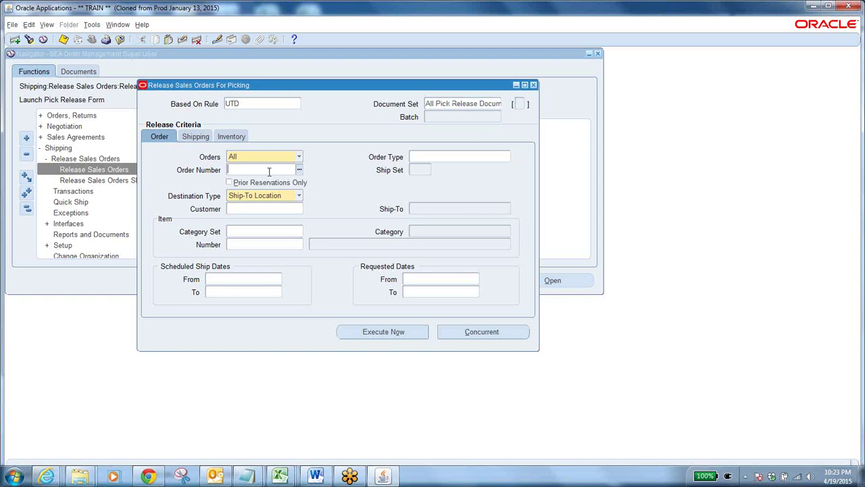
pyautogui.write('100017')
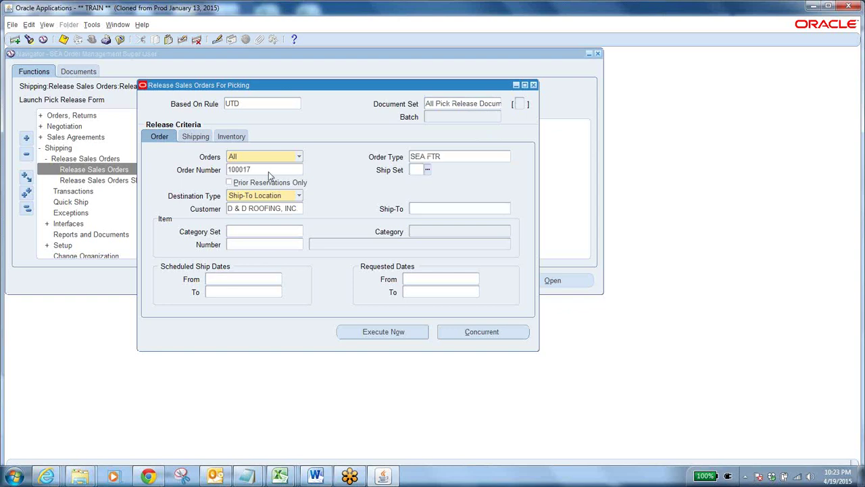
pyautogui.click(455, 156)
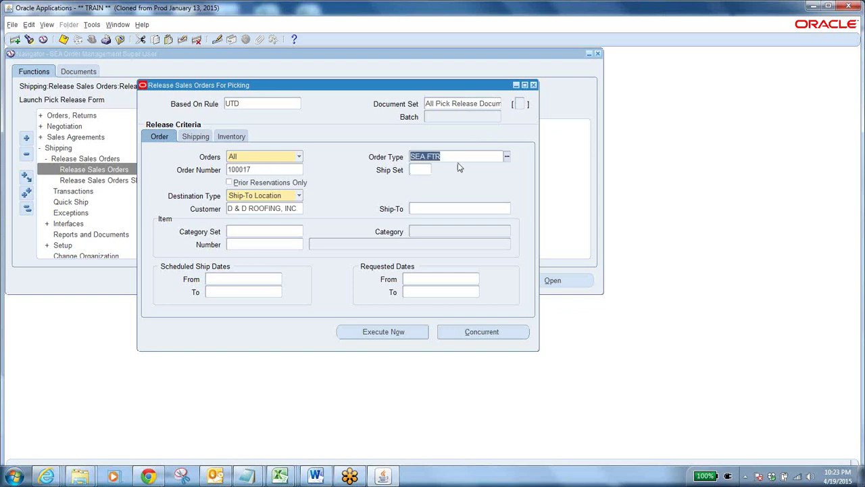
pyautogui.click(196, 139)
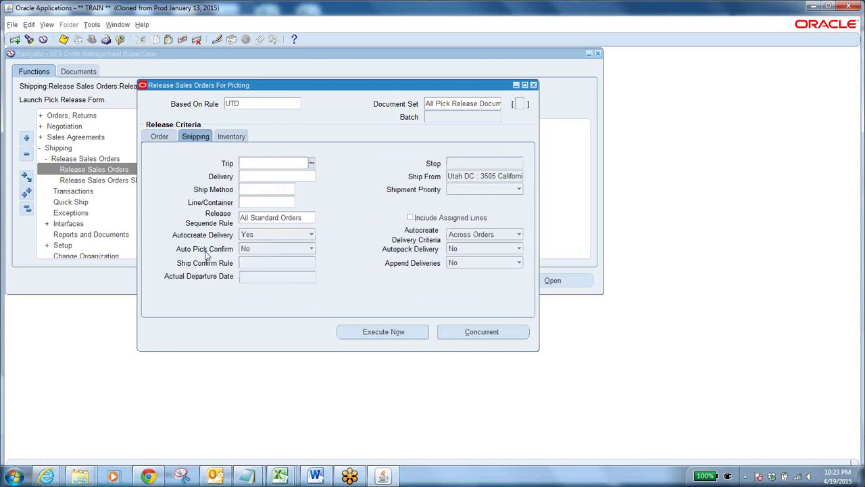
# Set Auto Pick Confirm to Yes, visit the Ship Confirm Rule field, and view inventory criteria
pyautogui.click(258, 251)
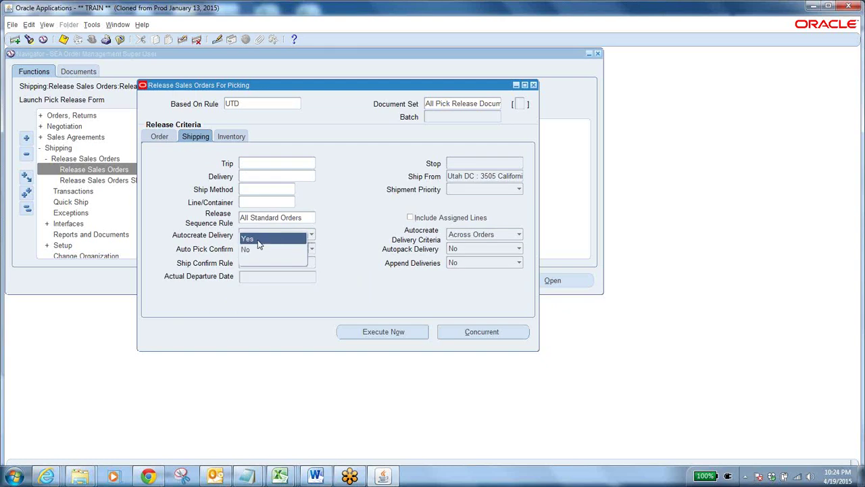
pyautogui.click(260, 238)
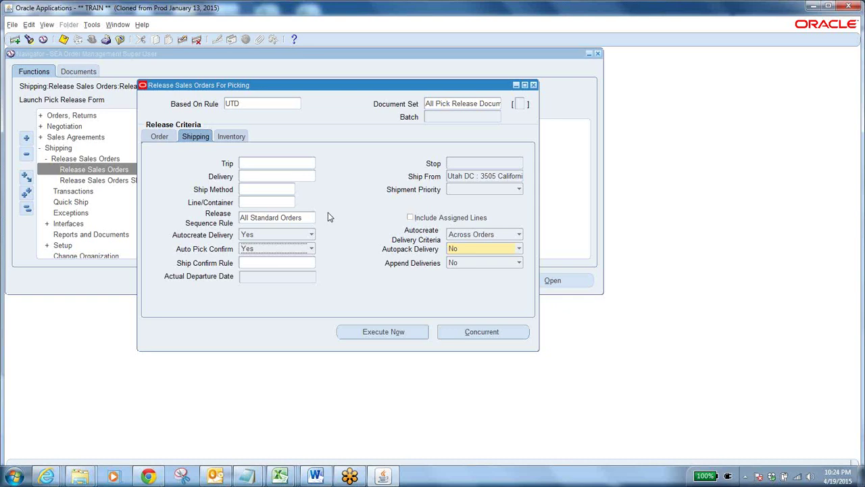
pyautogui.click(284, 265)
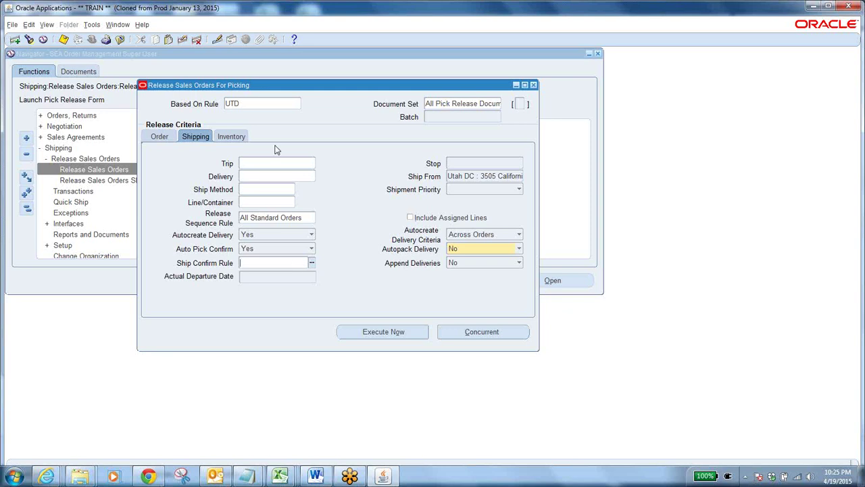
pyautogui.click(238, 139)
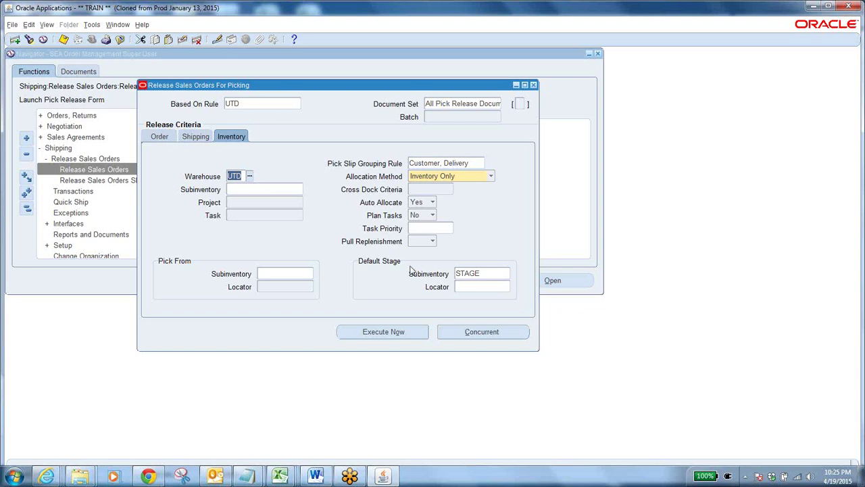
# Verify staging subinventory STAGE and order 100017, then return to the Ship Confirm Rule field
pyautogui.click(493, 273)
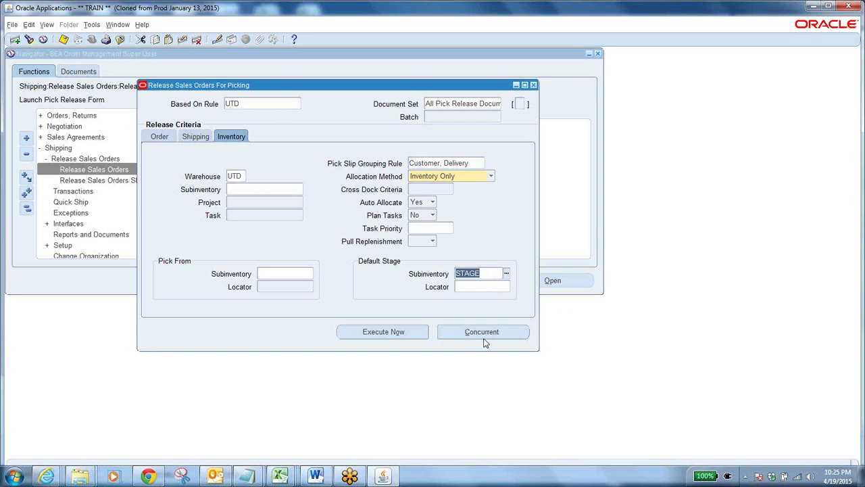
pyautogui.click(160, 137)
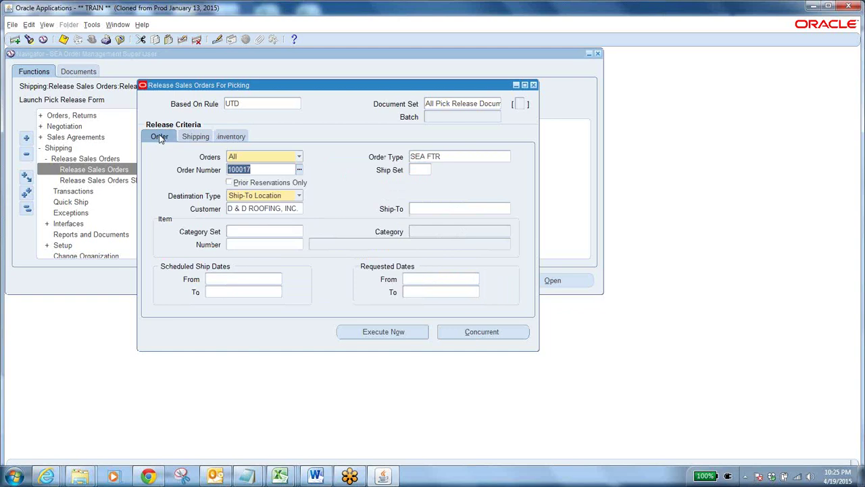
pyautogui.click(257, 168)
pyautogui.click(189, 136)
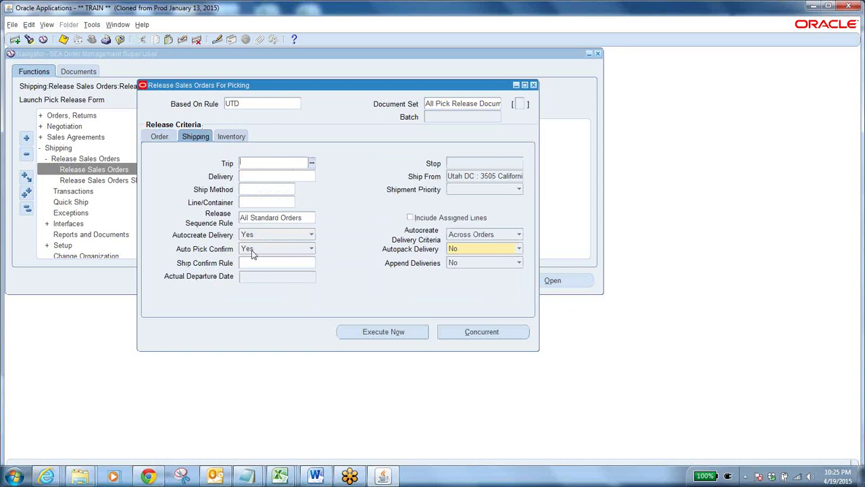
pyautogui.click(280, 262)
# Set the ship confirm rule to Ship Confirm All and leave Append Deliveries at No
pyautogui.click(311, 264)
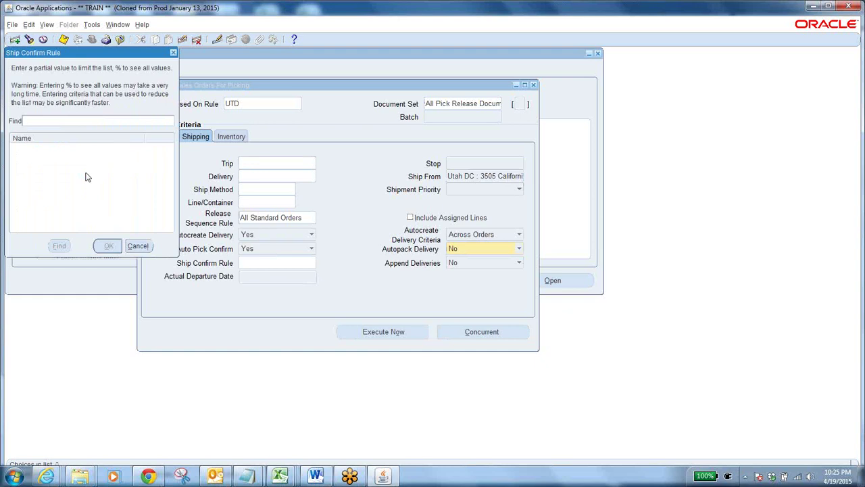
pyautogui.write('%')
pyautogui.press('Return')
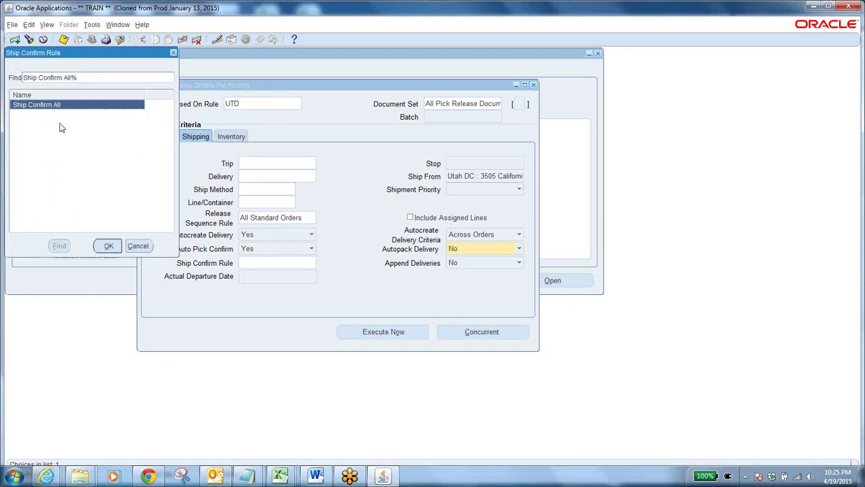
pyautogui.click(107, 246)
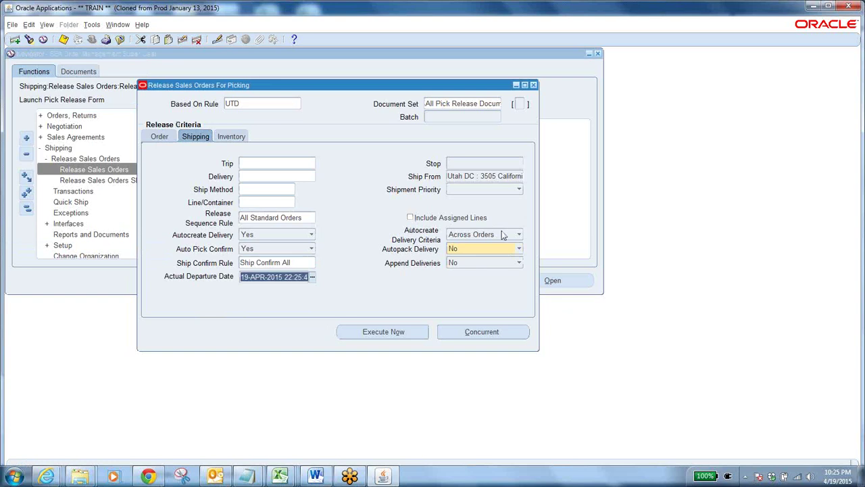
pyautogui.click(456, 263)
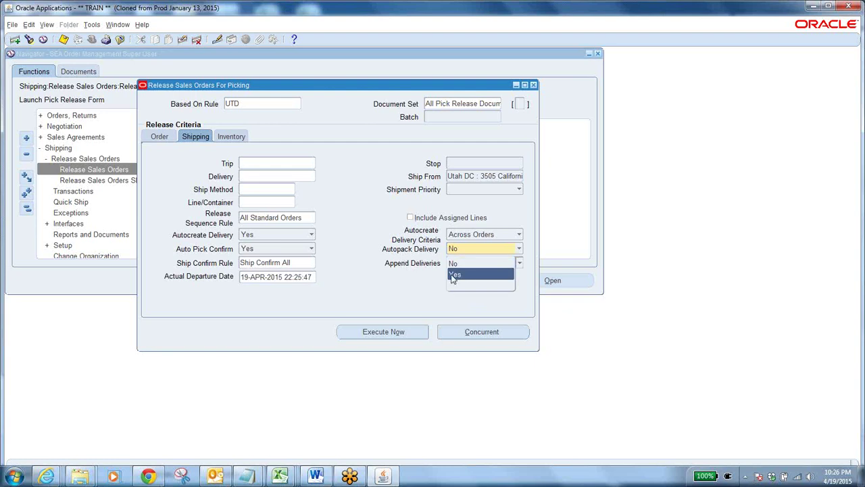
pyautogui.click(398, 283)
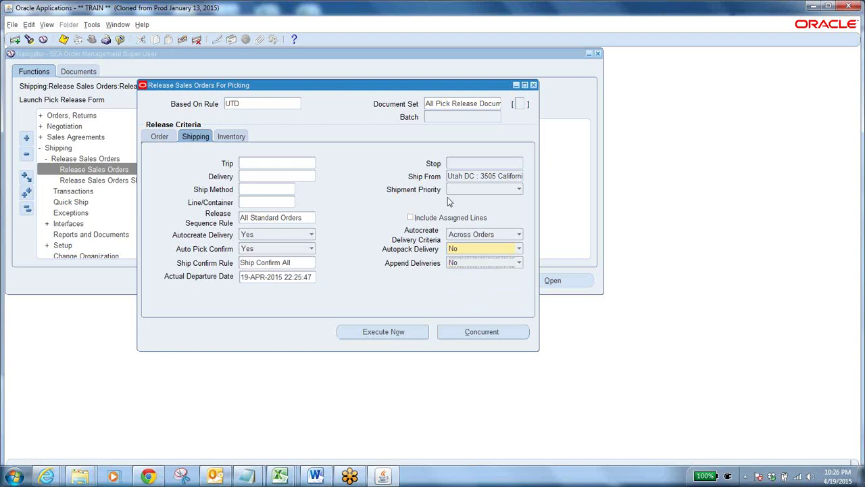
# Review the inventory criteria's pick slip grouping rule Customer, Delivery
pyautogui.click(230, 136)
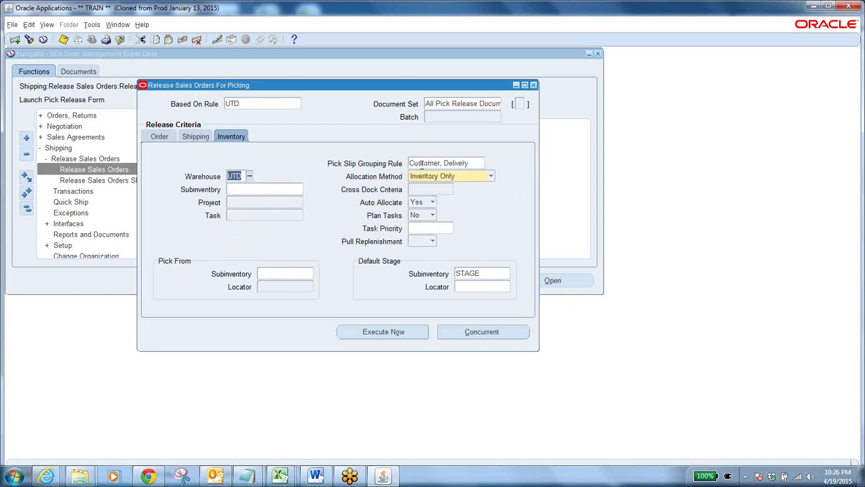
pyautogui.click(475, 162)
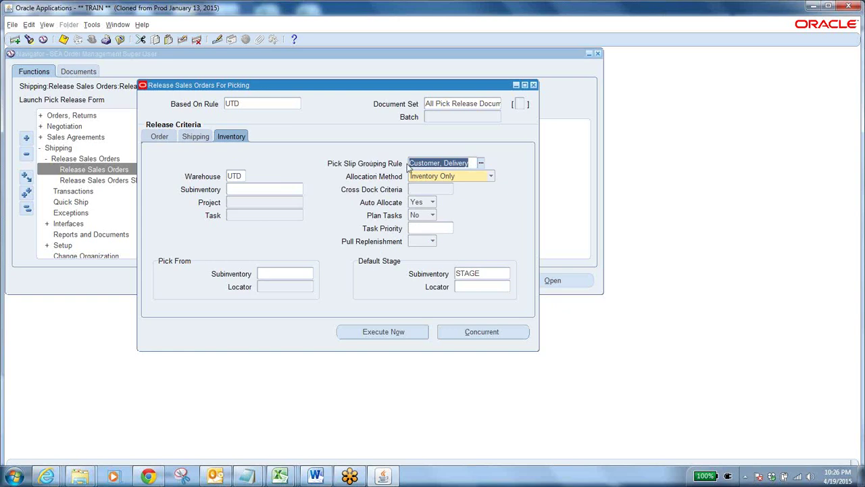
pyautogui.click(473, 163)
pyautogui.moveTo(473, 163); pyautogui.dragTo(406, 166)
# Submit the pick release for batch 432658 as a concurrent request and acknowledge the request ID note
pyautogui.click(475, 332)
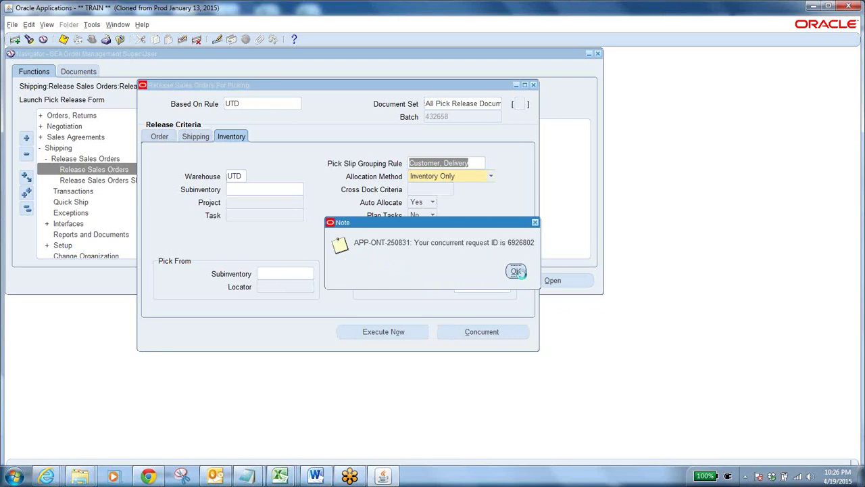
pyautogui.click(516, 272)
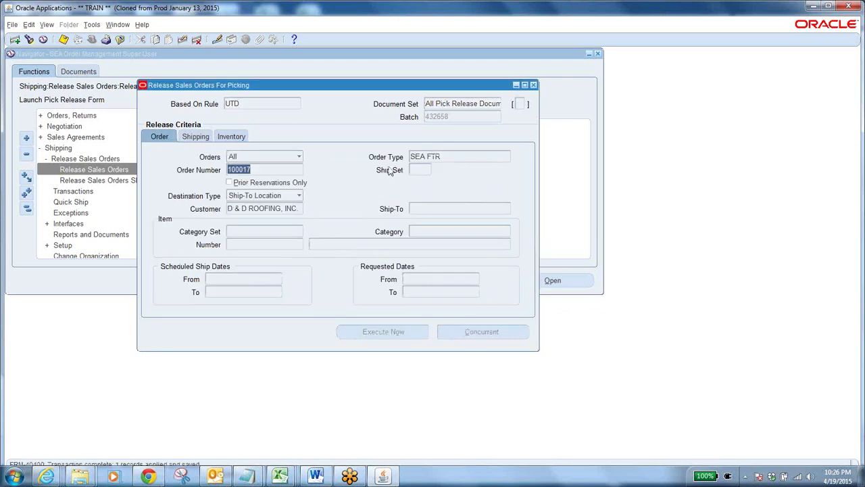
pyautogui.click(47, 25)
pyautogui.click(47, 24)
# Bring up Find Requests via View > Requests and list all my requests
pyautogui.click(12, 24)
pyautogui.click(45, 26)
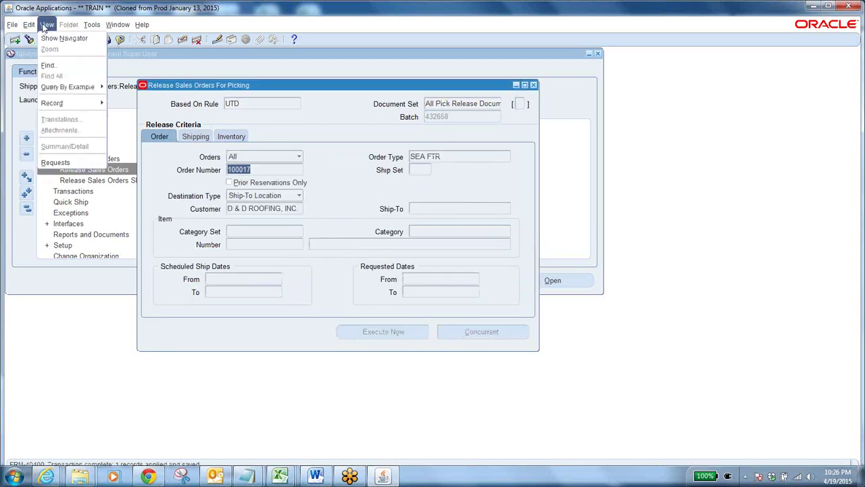
pyautogui.click(55, 162)
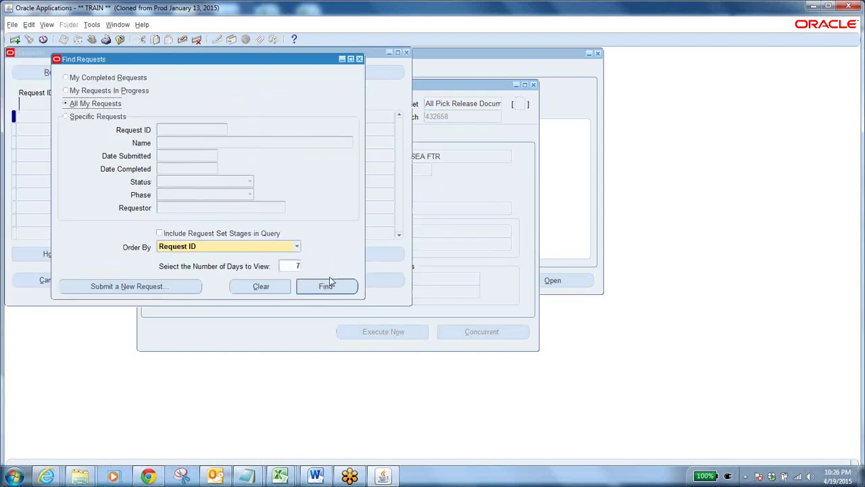
pyautogui.click(328, 284)
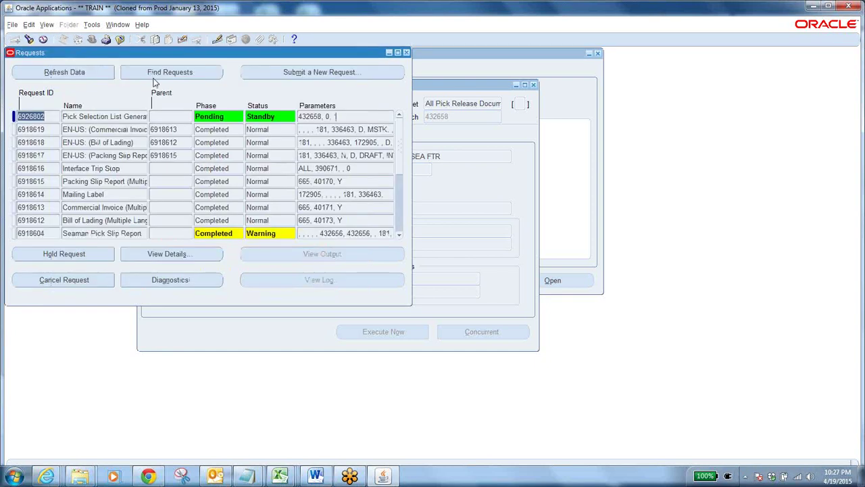
# Refresh the requests until Pick Selection List Generation for batch 432658 shows Running
pyautogui.click(70, 75)
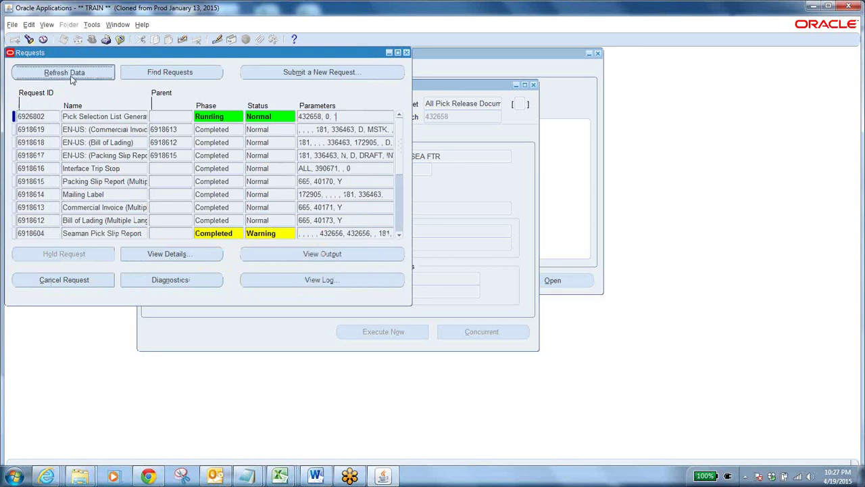
pyautogui.click(62, 78)
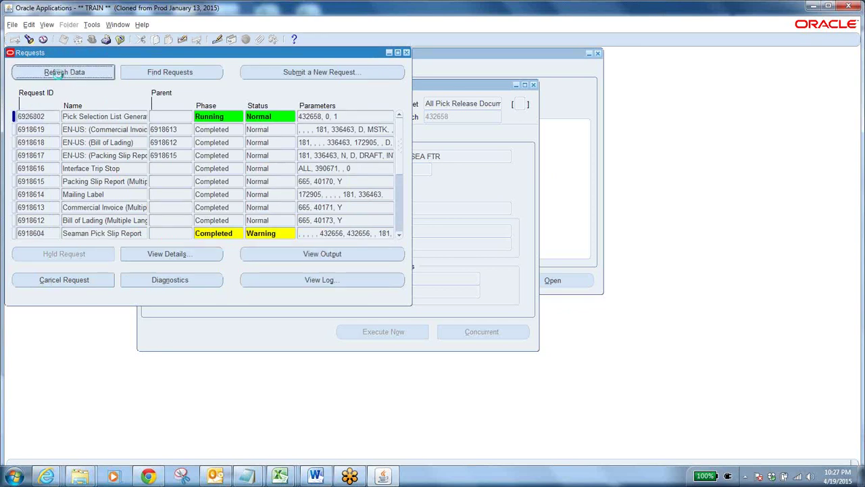
pyautogui.click(59, 79)
pyautogui.click(58, 79)
pyautogui.click(59, 78)
pyautogui.click(60, 77)
pyautogui.click(60, 78)
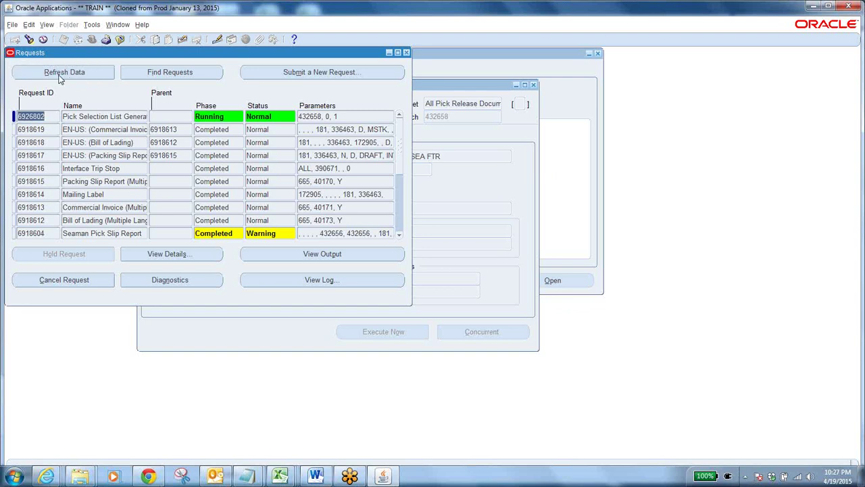
pyautogui.click(58, 79)
pyautogui.click(78, 80)
# Move the Requests window aside and refresh until Auto Ship Confirm Report and Interface Trip Stop are Running
pyautogui.moveTo(129, 54); pyautogui.dragTo(258, 115)
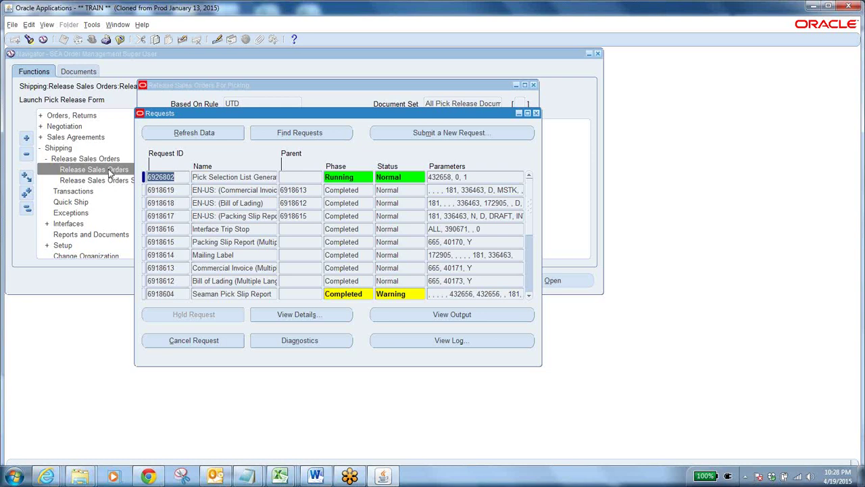
pyautogui.click(203, 134)
pyautogui.click(207, 134)
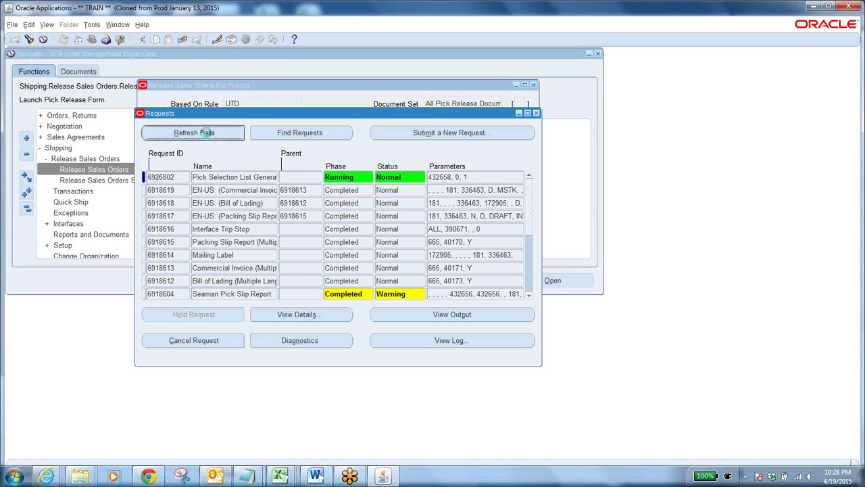
pyautogui.click(207, 134)
pyautogui.click(207, 134)
pyautogui.click(207, 134)
pyautogui.click(207, 133)
pyautogui.click(207, 133)
pyautogui.click(206, 133)
pyautogui.click(207, 133)
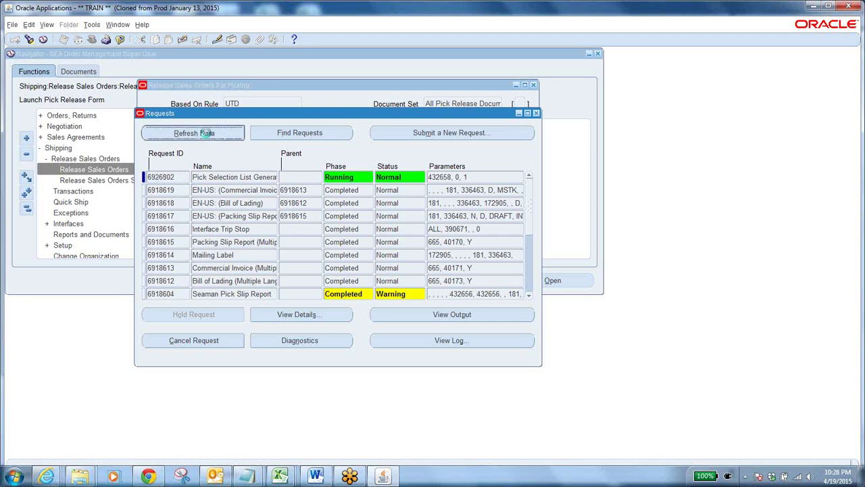
pyautogui.click(207, 133)
pyautogui.click(207, 133)
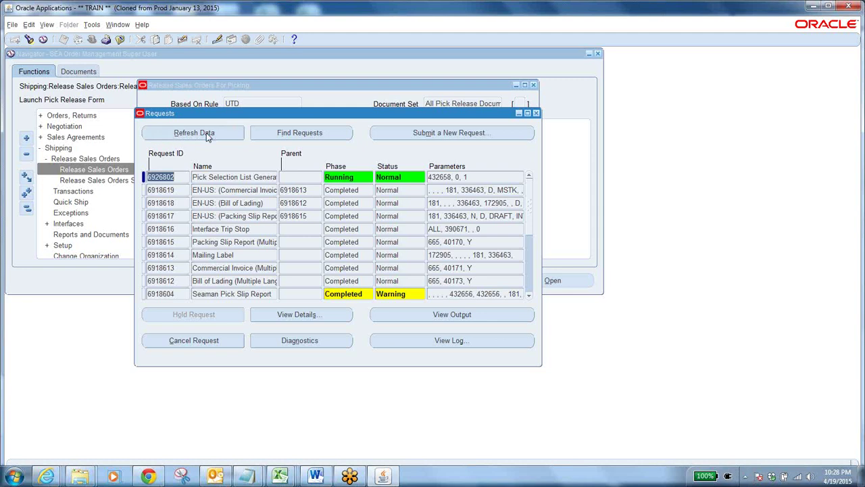
pyautogui.click(206, 133)
pyautogui.click(206, 134)
pyautogui.click(205, 133)
pyautogui.click(206, 133)
pyautogui.click(215, 133)
pyautogui.click(214, 133)
pyautogui.click(213, 134)
pyautogui.click(214, 133)
pyautogui.click(213, 133)
pyautogui.click(214, 133)
pyautogui.click(214, 134)
pyautogui.click(214, 133)
pyautogui.click(213, 133)
pyautogui.click(214, 134)
pyautogui.click(214, 133)
pyautogui.click(213, 133)
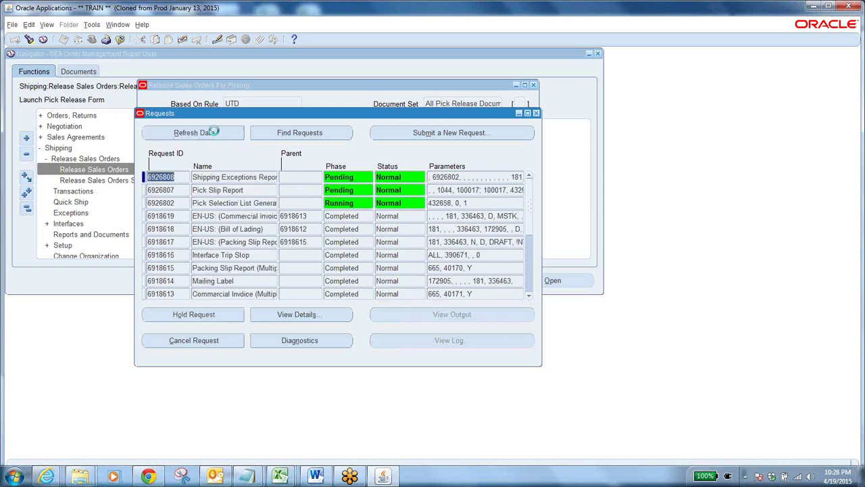
pyautogui.click(214, 134)
pyautogui.click(213, 134)
pyautogui.click(224, 134)
pyautogui.click(223, 133)
pyautogui.click(221, 132)
pyautogui.click(221, 132)
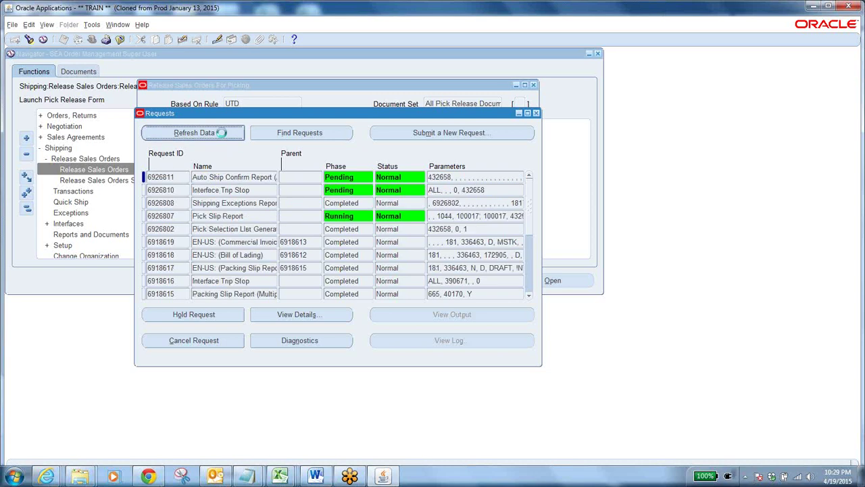
pyautogui.click(221, 132)
pyautogui.click(221, 133)
pyautogui.click(221, 132)
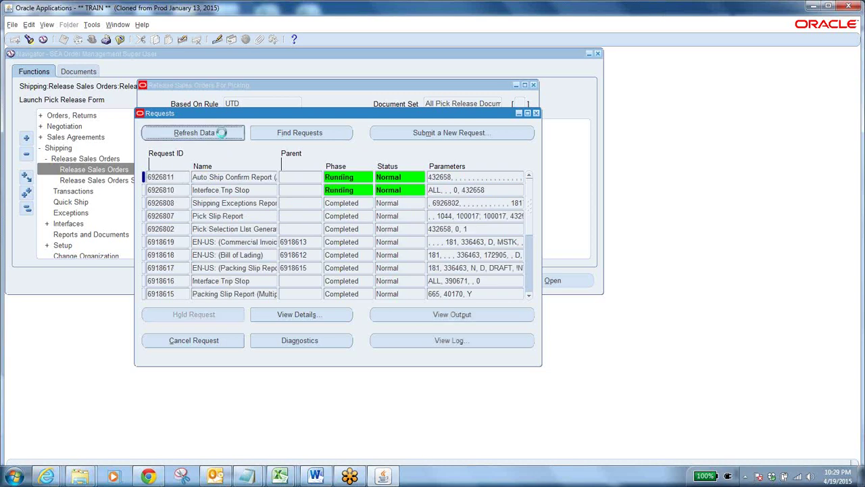
pyautogui.click(221, 132)
pyautogui.click(221, 132)
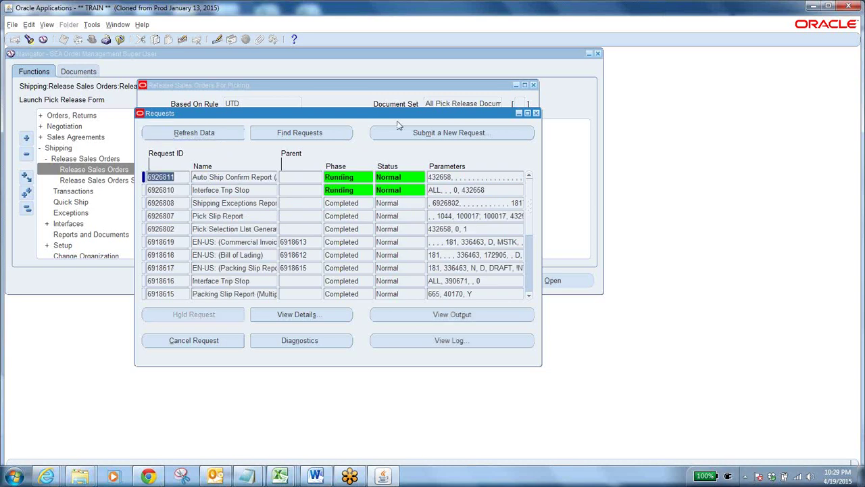
# Close Requests, check the Ship Confirm Rule on the Shipping tab, and reopen Find Requests
pyautogui.click(536, 113)
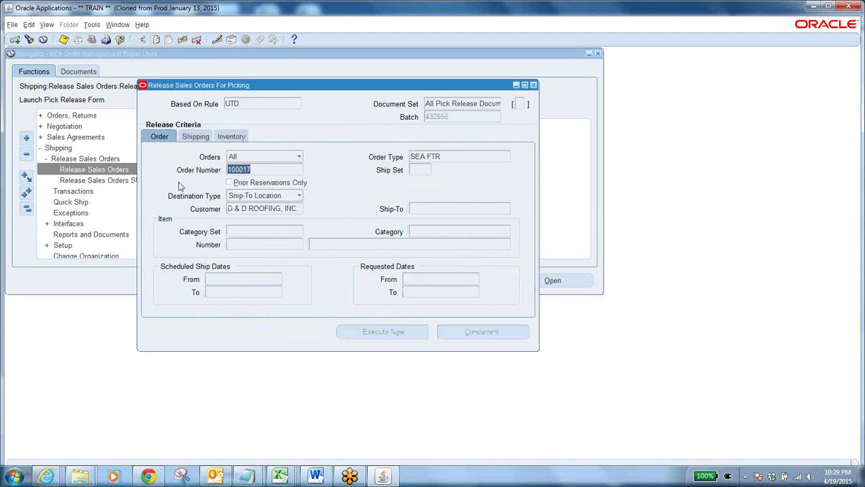
pyautogui.click(197, 138)
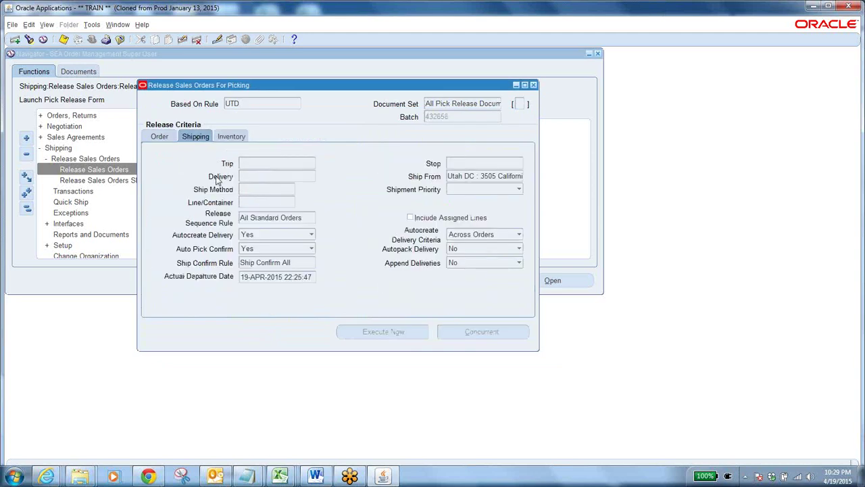
pyautogui.click(301, 266)
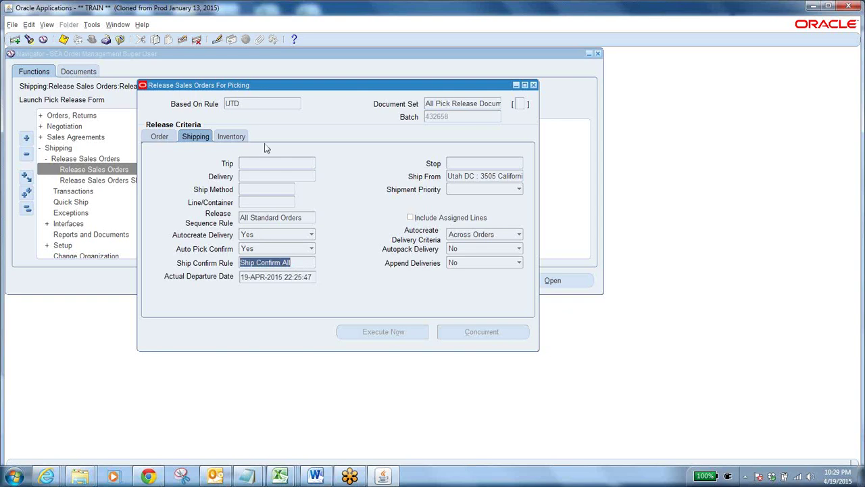
pyautogui.click(47, 27)
pyautogui.click(74, 163)
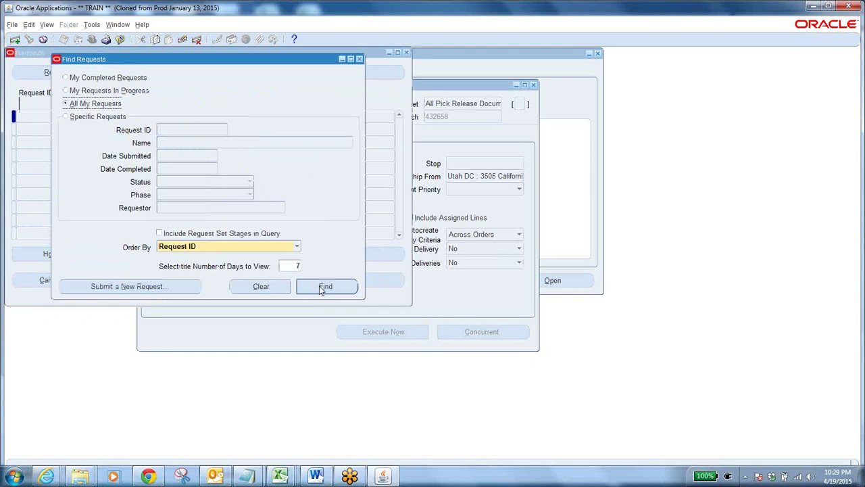
# List all my requests, refresh with Interface Trip Stop selected, then close the Requests window
pyautogui.click(320, 287)
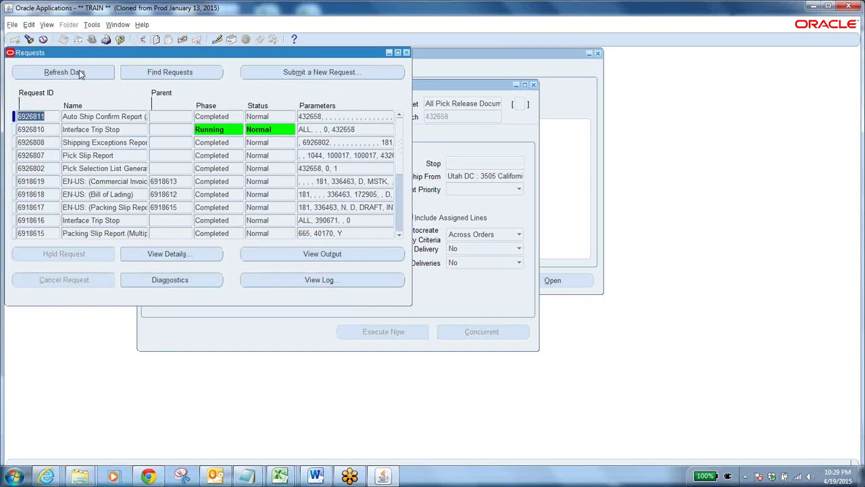
pyautogui.click(79, 70)
pyautogui.click(128, 130)
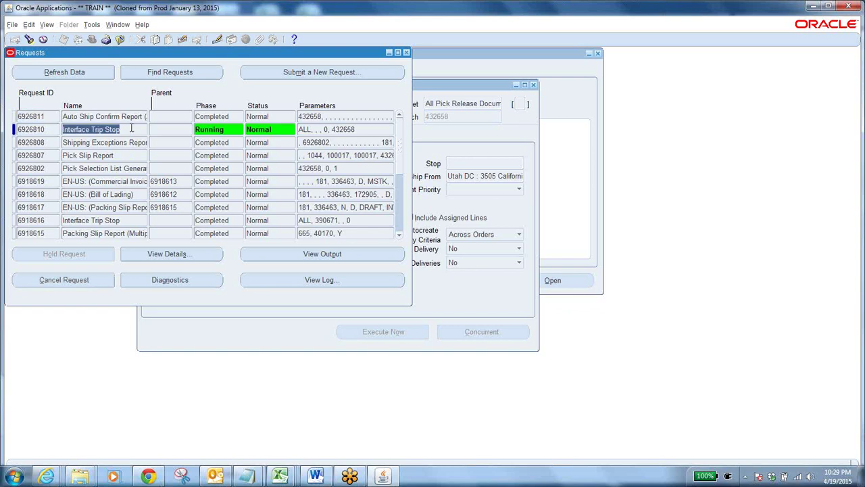
pyautogui.click(95, 73)
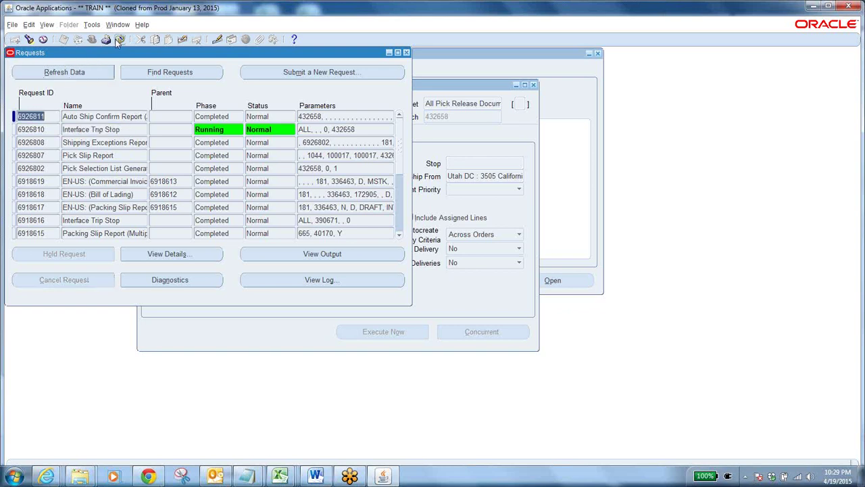
pyautogui.click(120, 39)
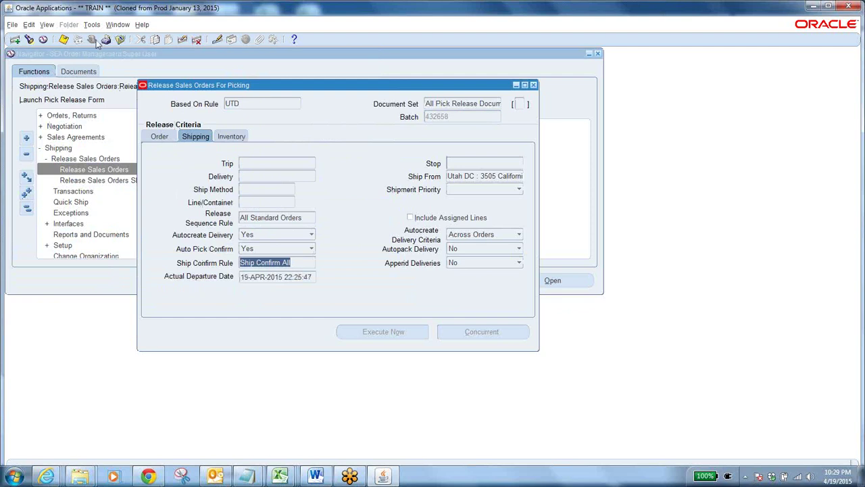
# Close the pick release form, open Shipping Transactions, and find lines for order number 100017
pyautogui.click(121, 41)
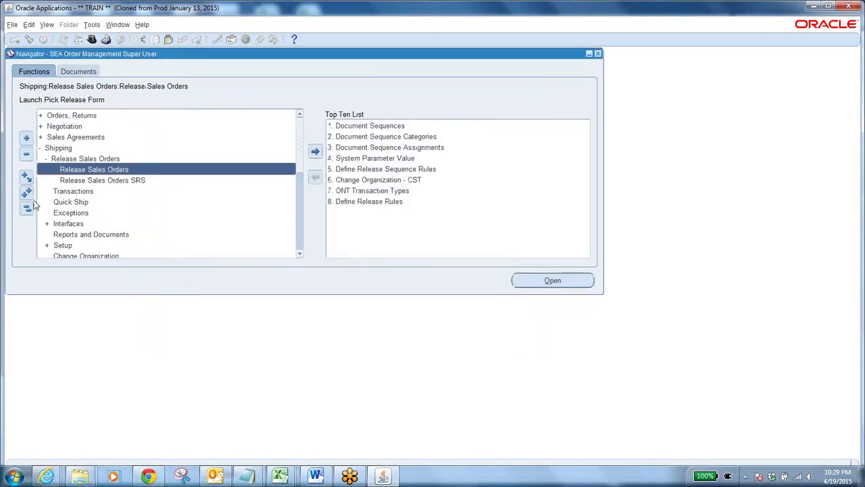
pyautogui.click(81, 192)
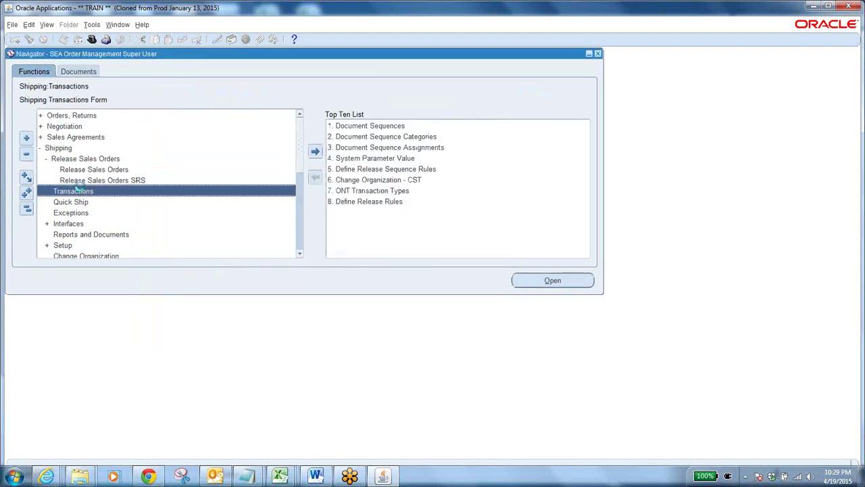
pyautogui.doubleClick(79, 189)
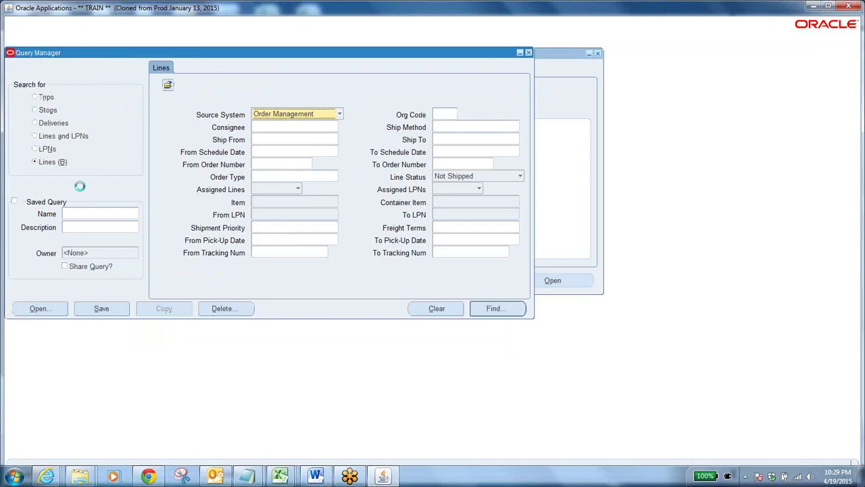
pyautogui.click(280, 159)
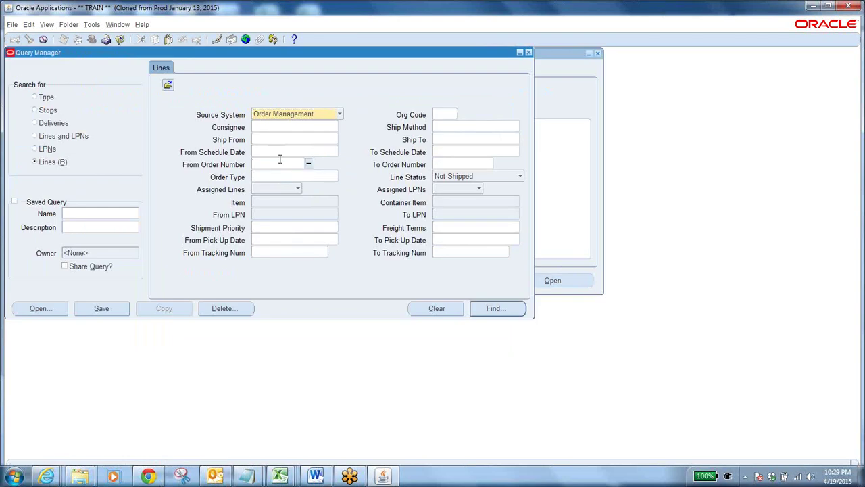
pyautogui.write('100017')
pyautogui.press('Tab')
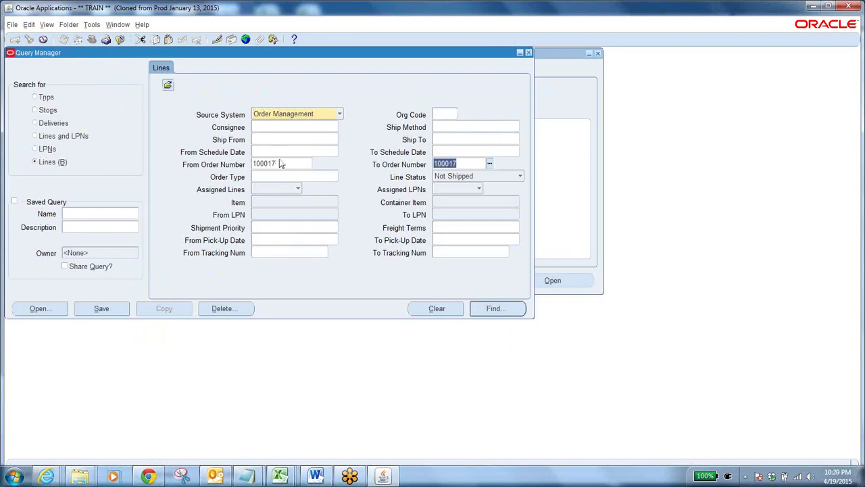
pyautogui.click(495, 306)
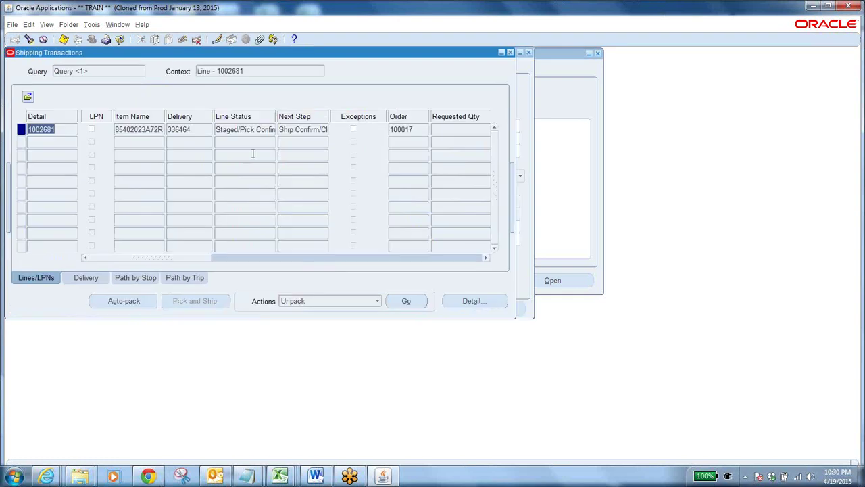
# Check line 1002681's Staged/Pick Confirmed status and next step, then reopen Query Manager
pyautogui.click(260, 129)
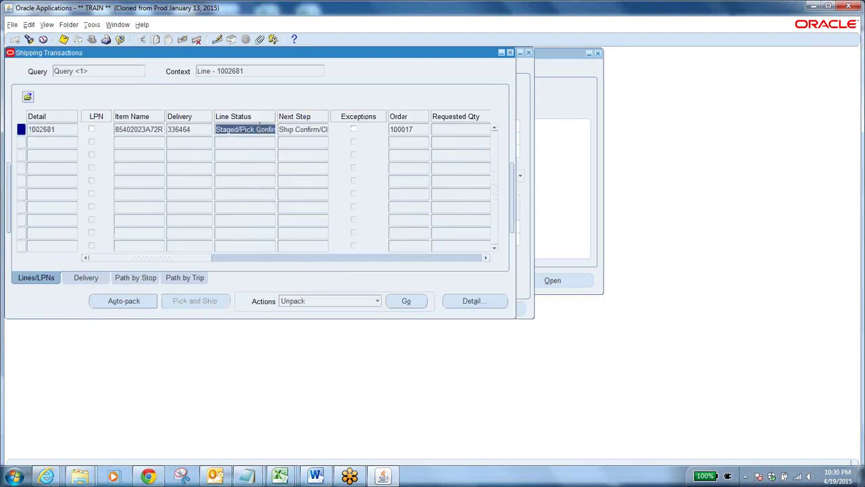
pyautogui.click(296, 129)
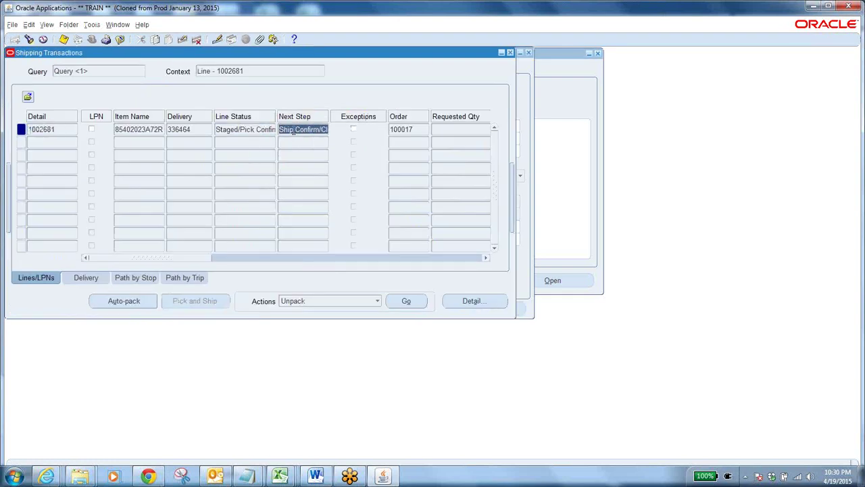
pyautogui.click(29, 39)
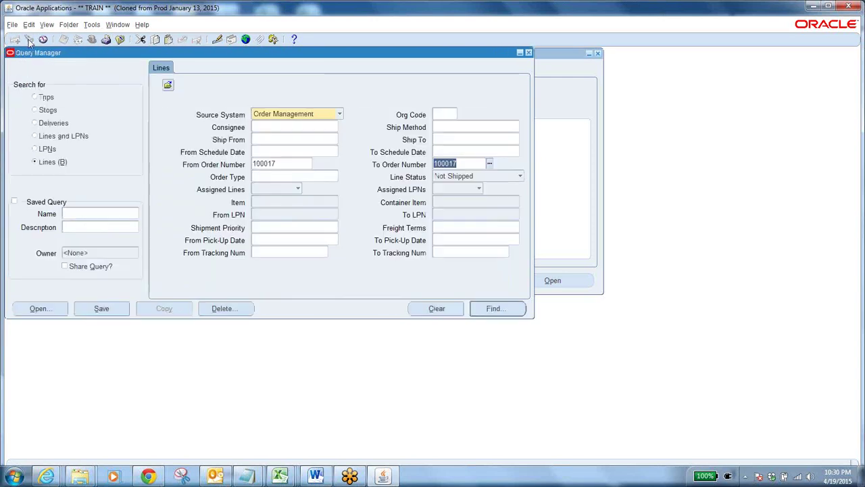
# Set Line Status to blank and search, listing all five lines of order 100017
pyautogui.click(485, 177)
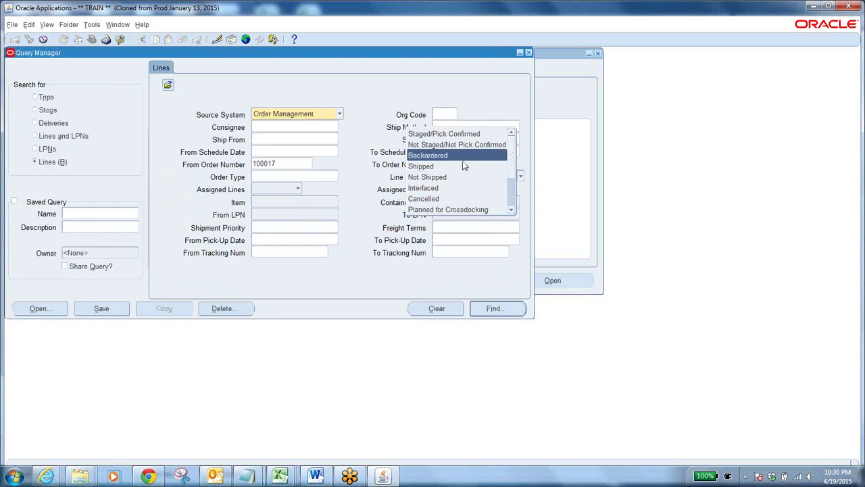
pyautogui.click(513, 204)
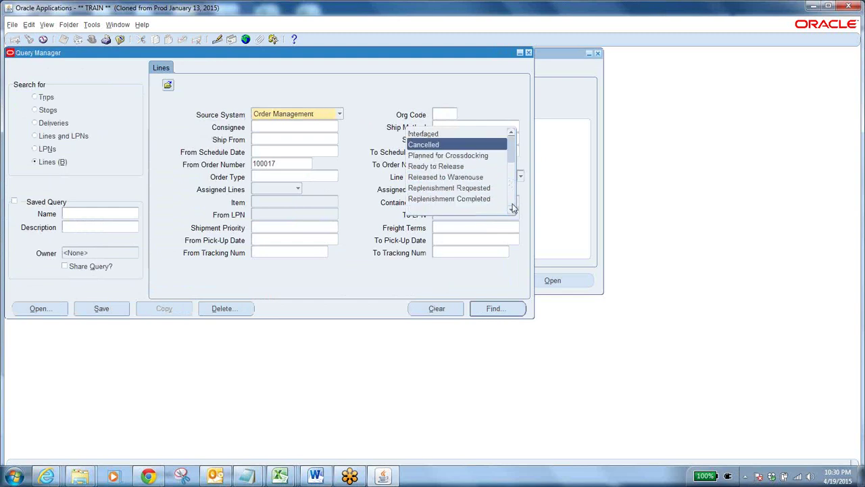
pyautogui.click(477, 211)
pyautogui.click(498, 311)
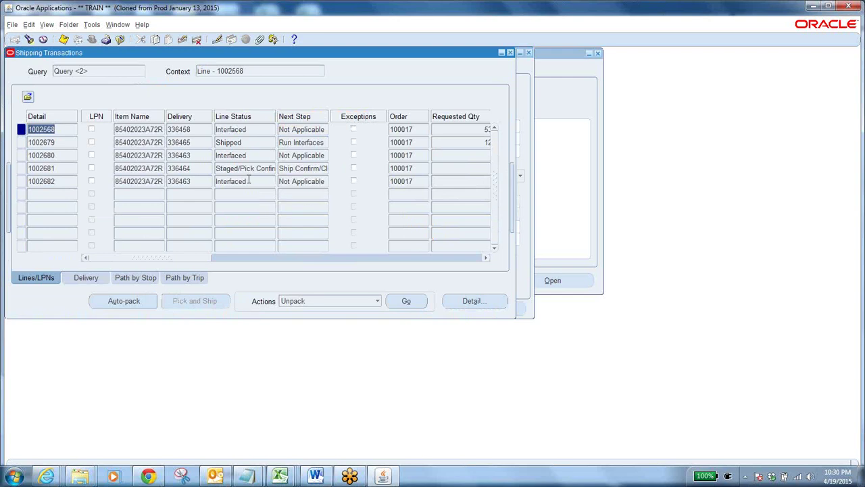
# Compare line 1002679's Shipped status with line 1002568's Interfaced status
pyautogui.click(255, 142)
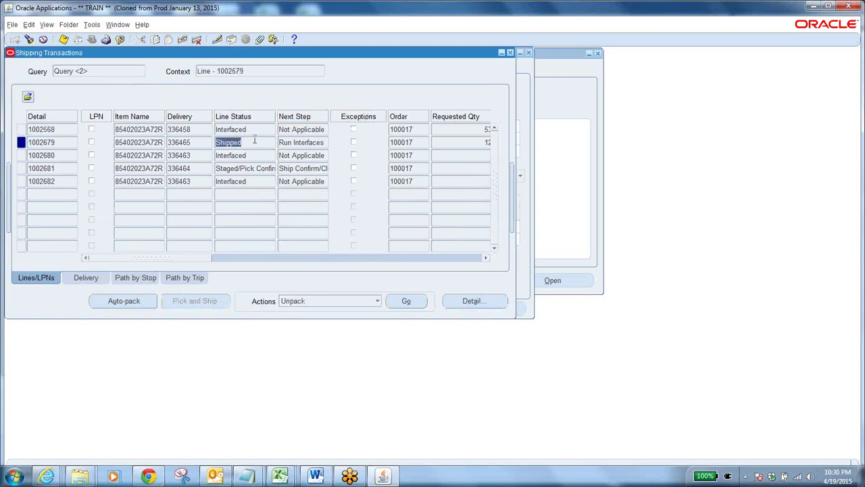
pyautogui.click(293, 143)
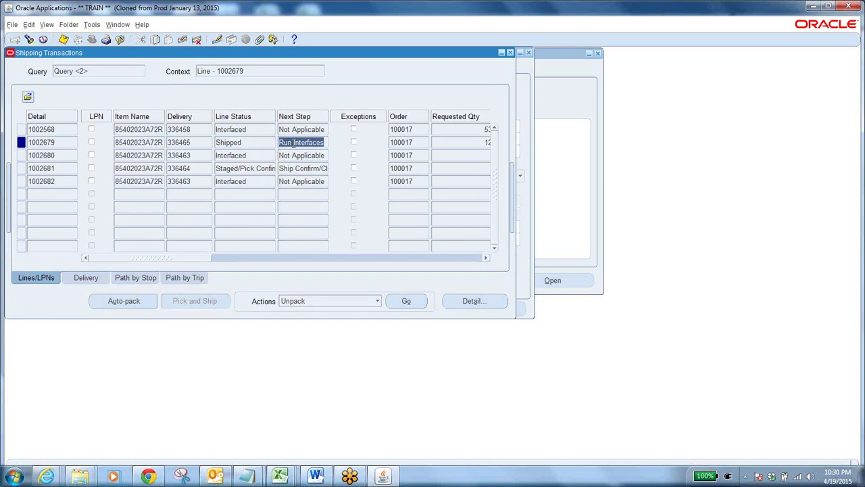
pyautogui.click(247, 142)
pyautogui.click(261, 130)
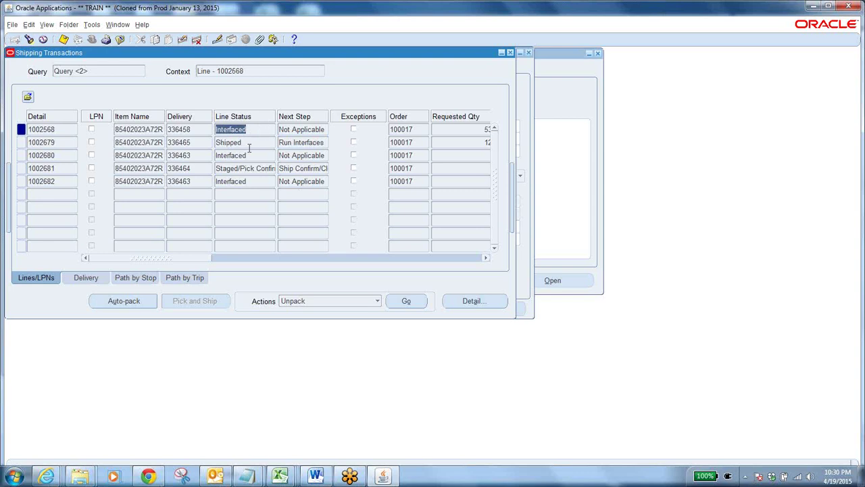
pyautogui.click(255, 141)
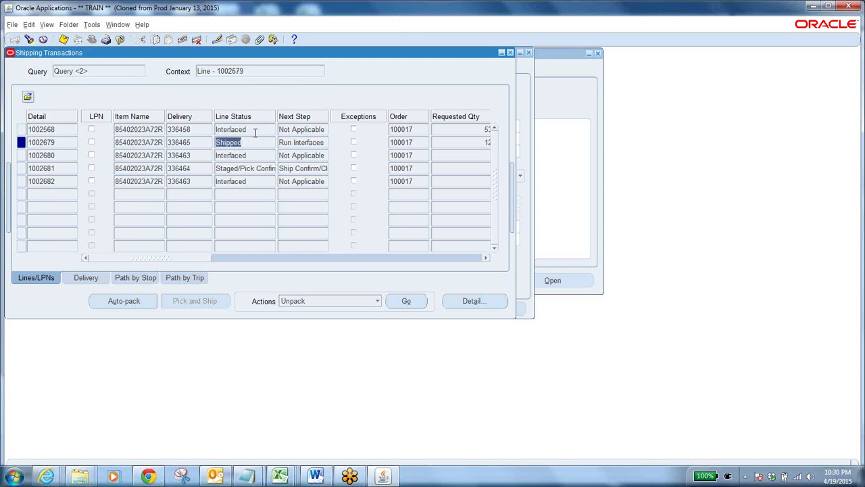
pyautogui.click(255, 131)
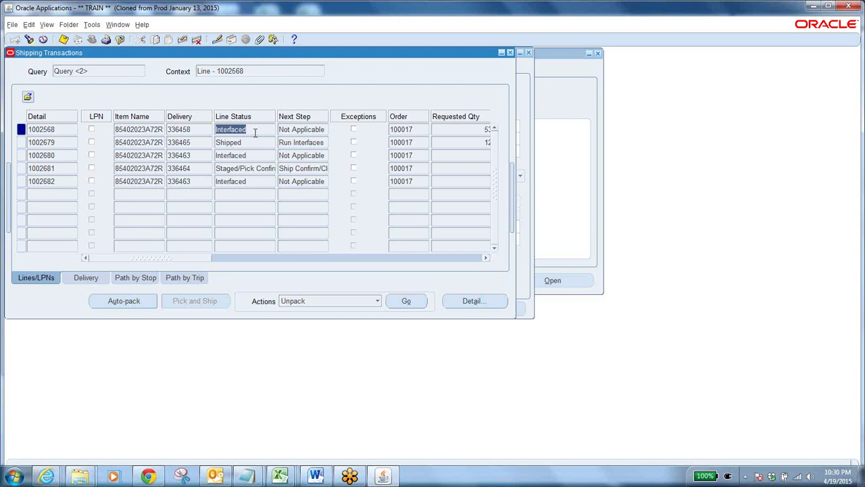
# Compare next steps (Run Interfaces vs Not Applicable), note delivery 336465, and close Shipping Transactions
pyautogui.click(251, 130)
pyautogui.click(255, 142)
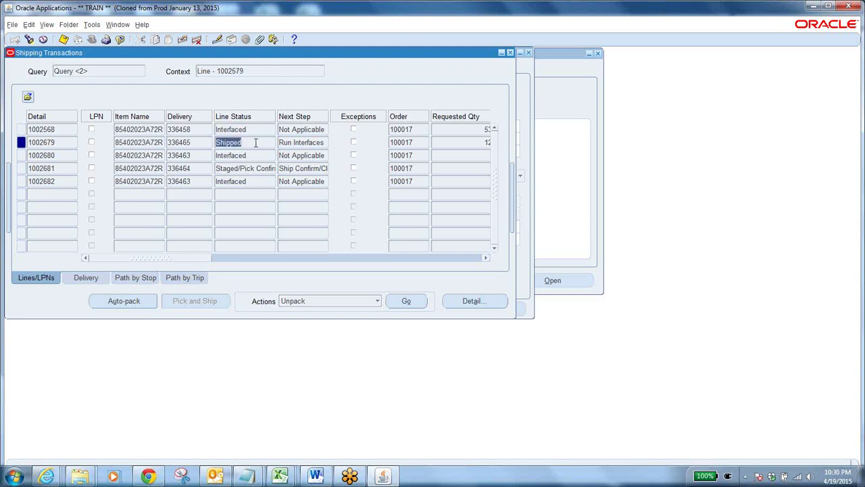
pyautogui.click(304, 143)
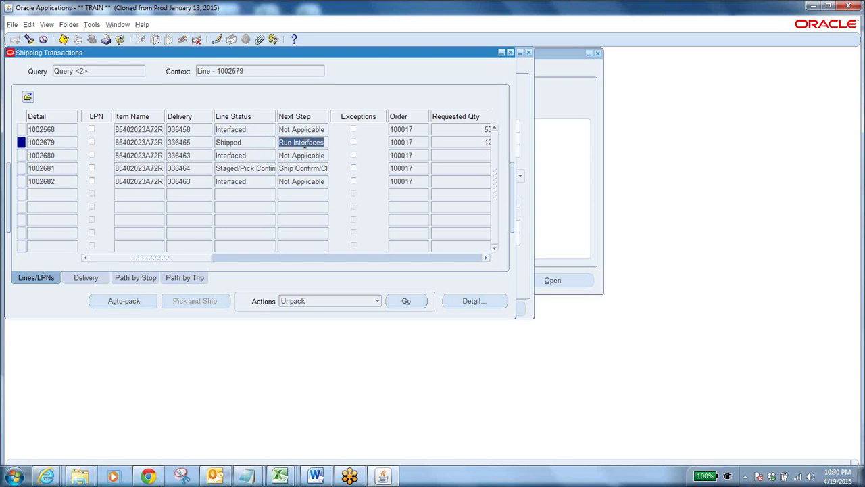
pyautogui.click(315, 130)
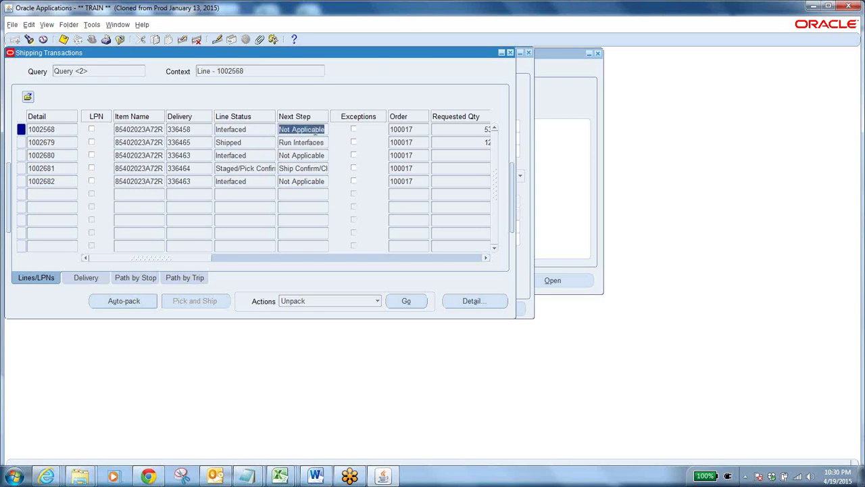
pyautogui.click(307, 139)
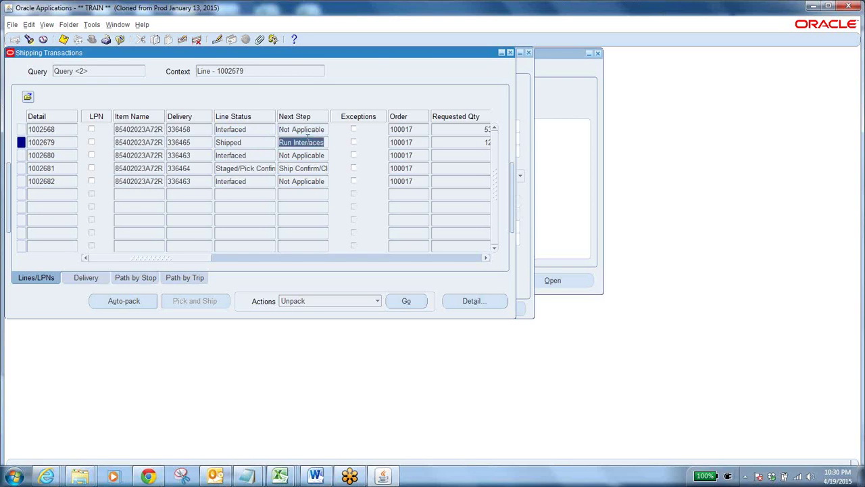
pyautogui.click(195, 141)
pyautogui.hotkey('ctrl', 'c')
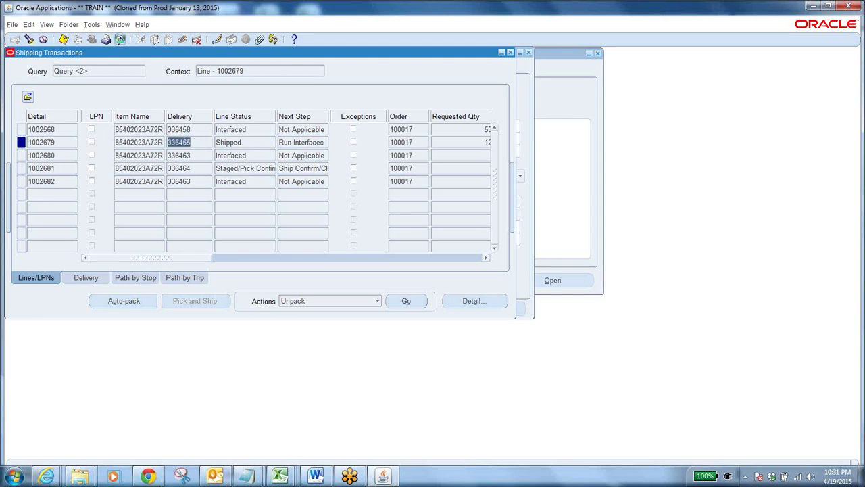
pyautogui.click(119, 39)
# Launch the Shipping interfaces run function and choose the Interface Trip Stop - SRS request
pyautogui.click(27, 208)
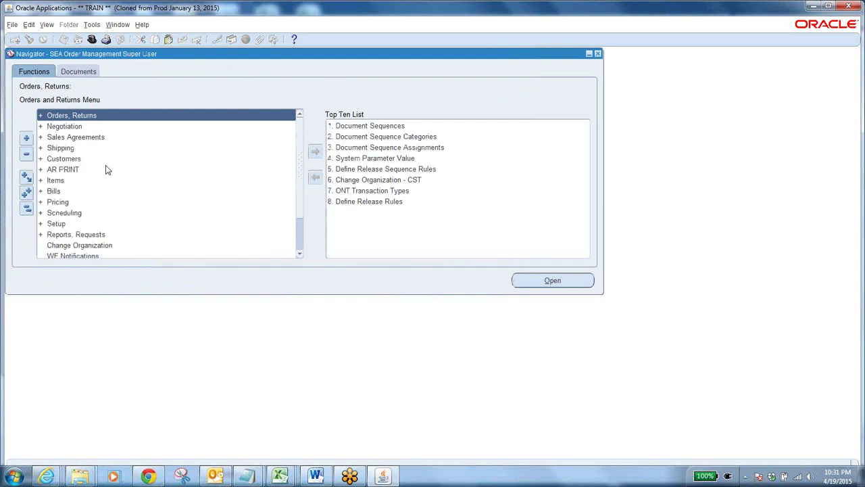
pyautogui.doubleClick(61, 148)
pyautogui.doubleClick(73, 202)
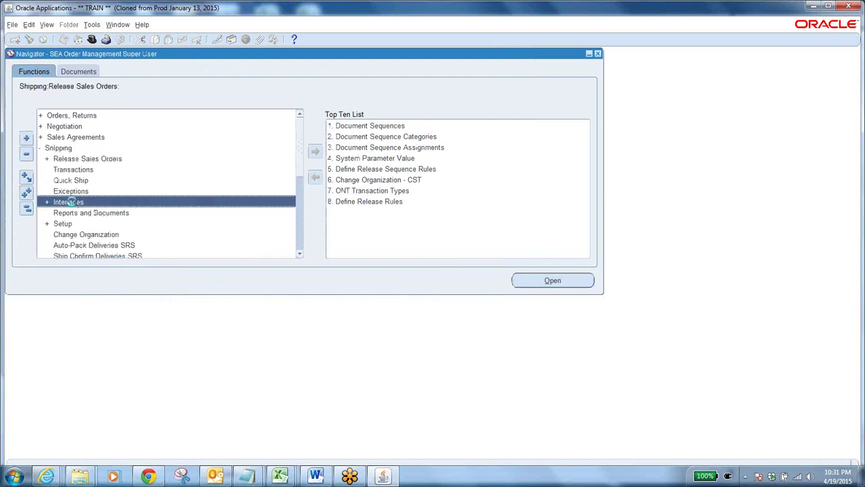
pyautogui.click(95, 211)
pyautogui.doubleClick(95, 211)
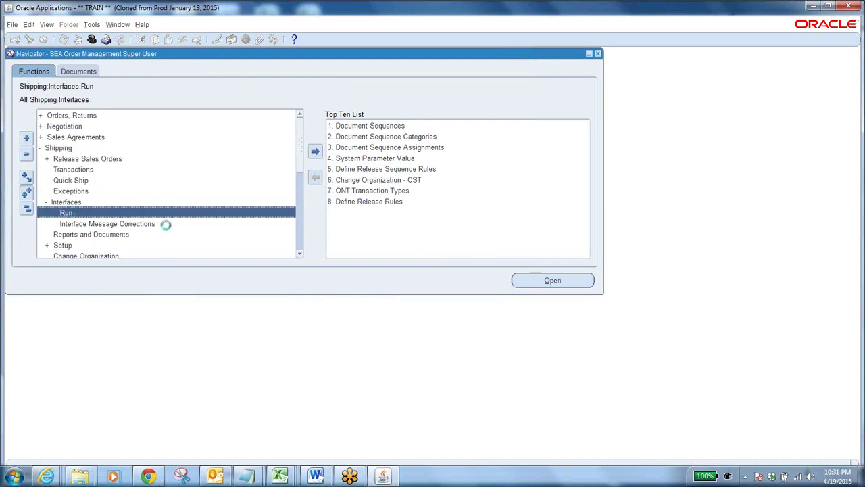
pyautogui.click(199, 234)
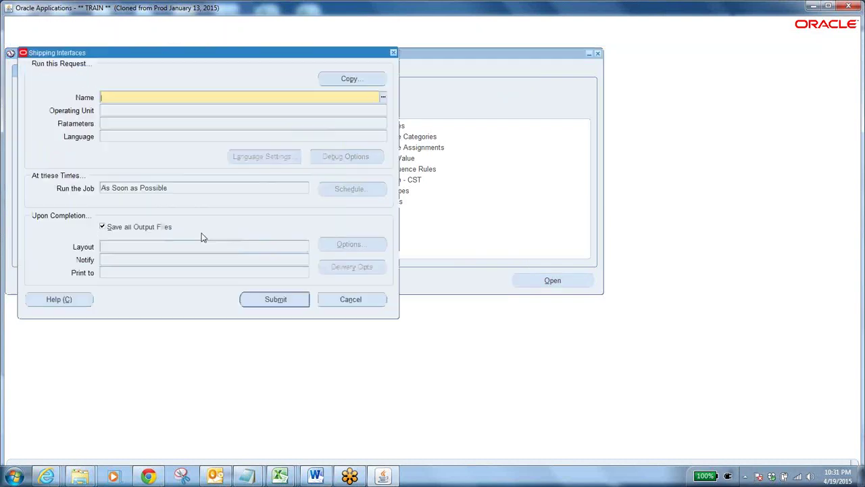
pyautogui.click(383, 98)
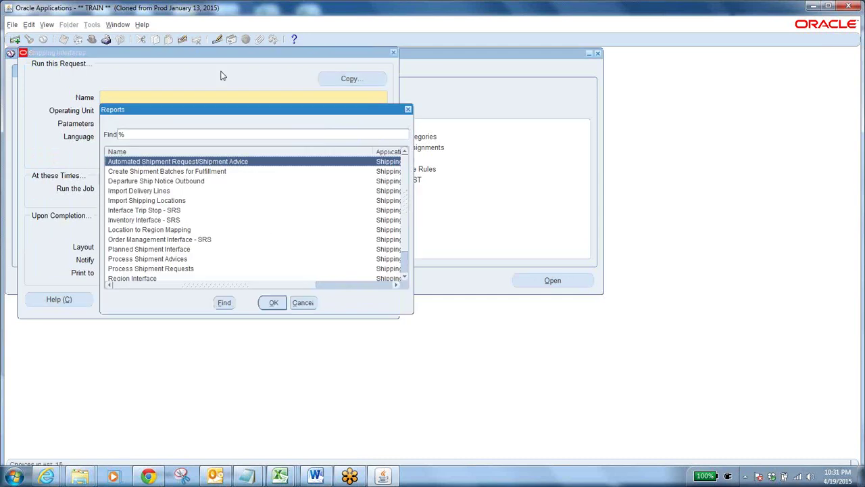
pyautogui.write('I')
pyautogui.click(174, 181)
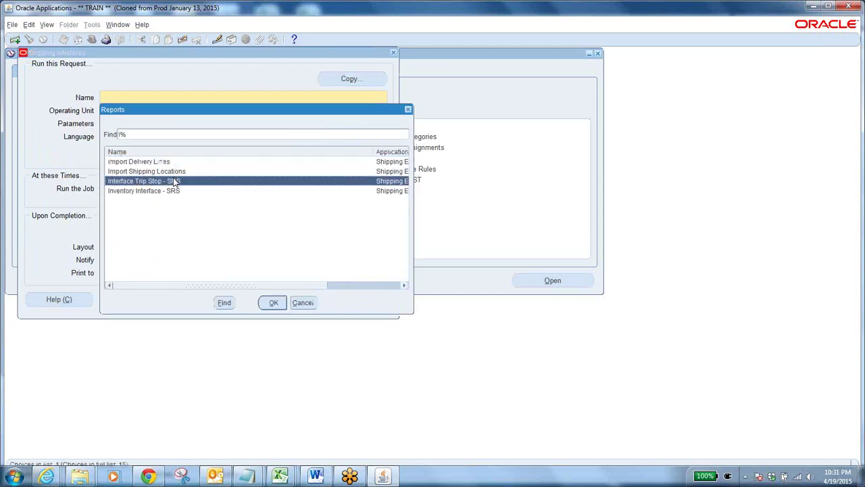
pyautogui.click(273, 303)
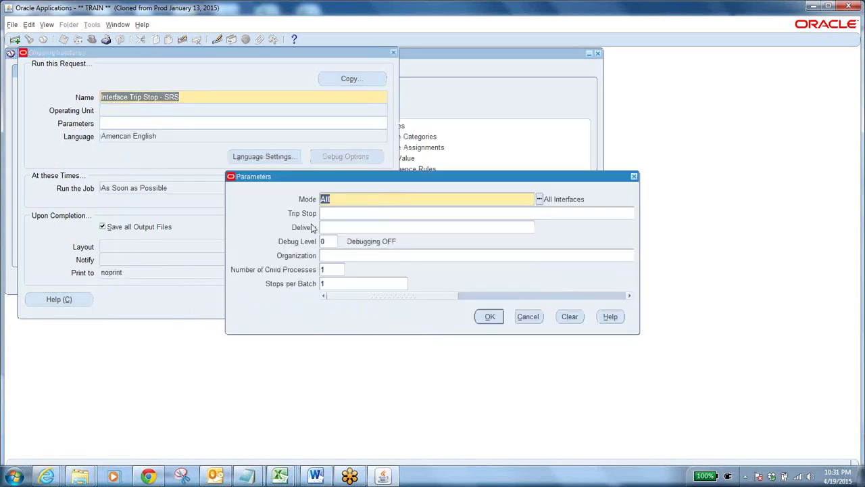
# Try delivery 336465 as a parameter against the delivery list, then close the parameters unchanged
pyautogui.hotkey('ctrl', 'v')
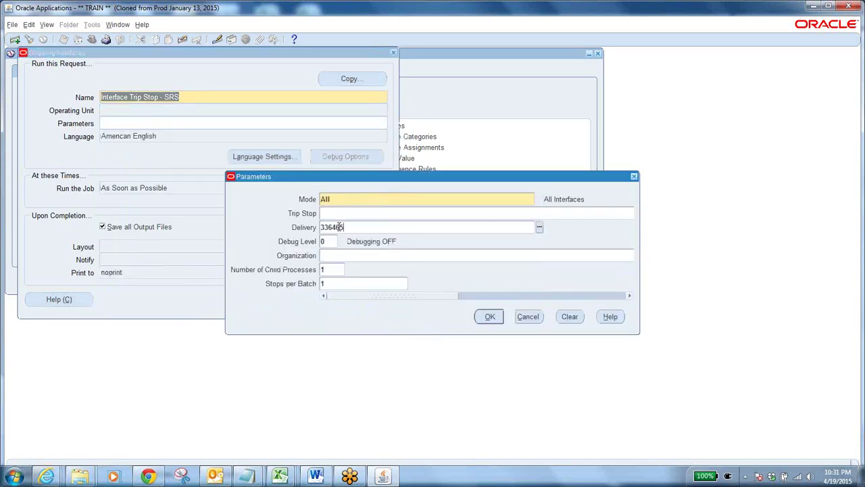
pyautogui.click(478, 316)
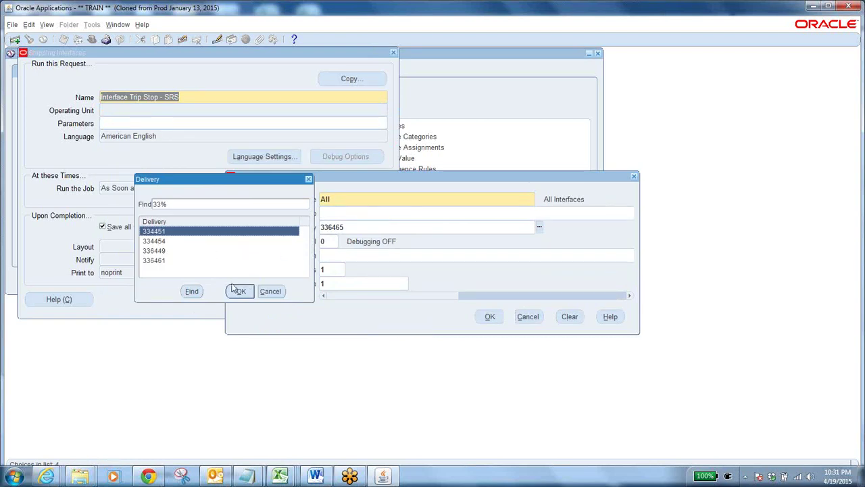
pyautogui.click(269, 291)
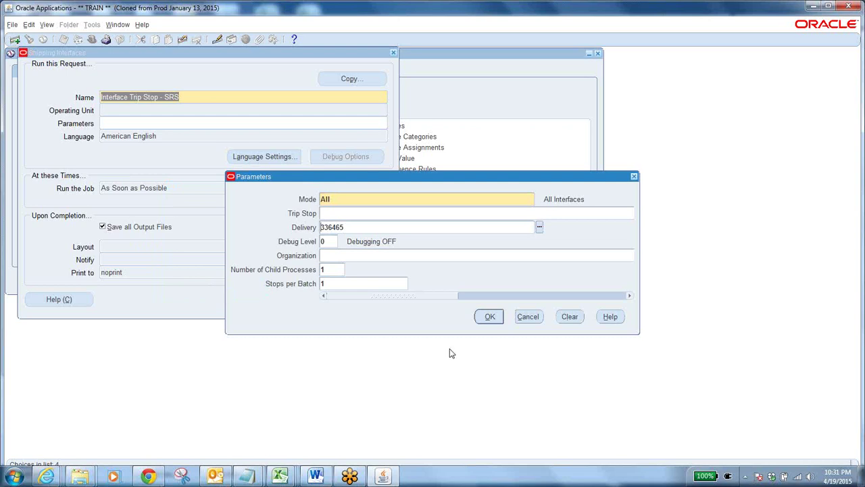
pyautogui.click(527, 316)
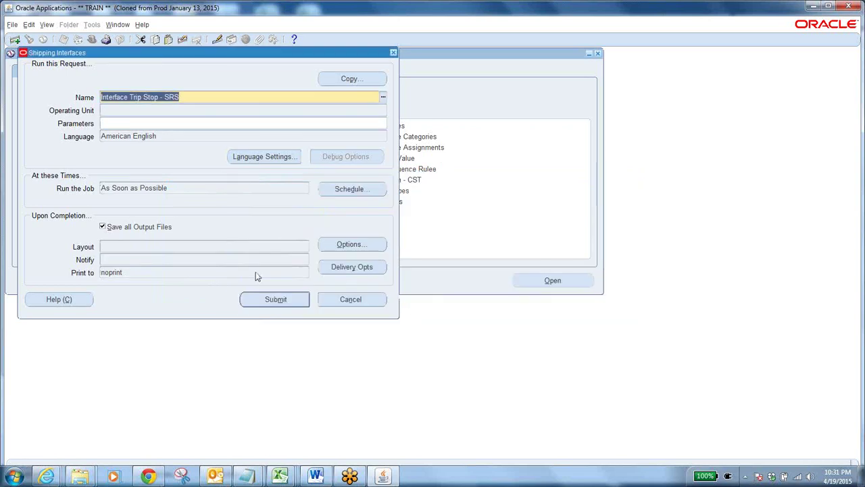
# Reopen the request parameters, set Organization to UTD, and confirm them
pyautogui.click(171, 123)
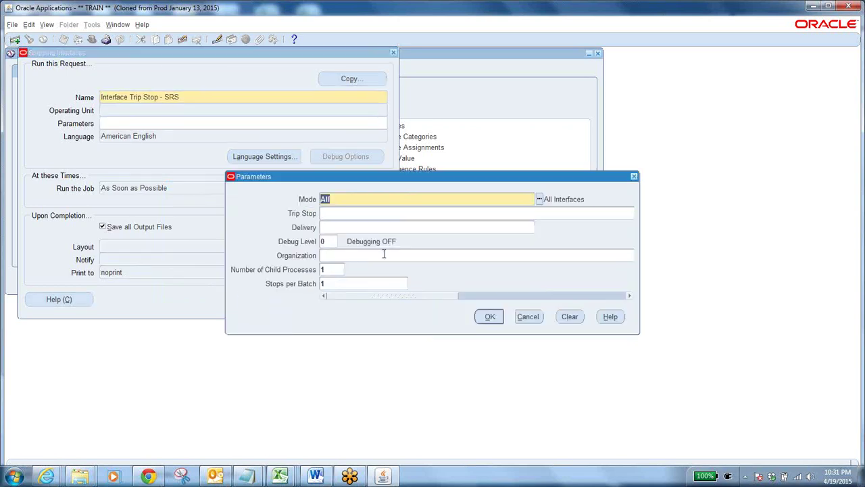
pyautogui.click(334, 255)
pyautogui.write('u')
pyautogui.press('Tab')
pyautogui.hotkey('shift', 'Tab')
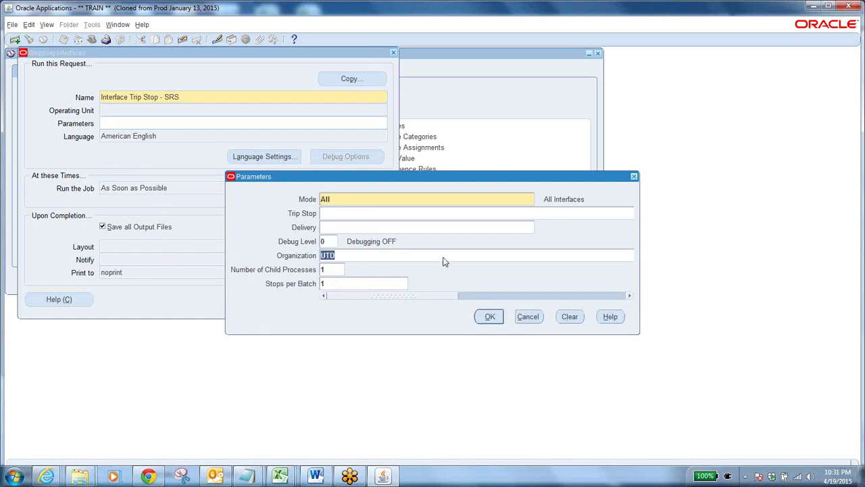
pyautogui.click(489, 316)
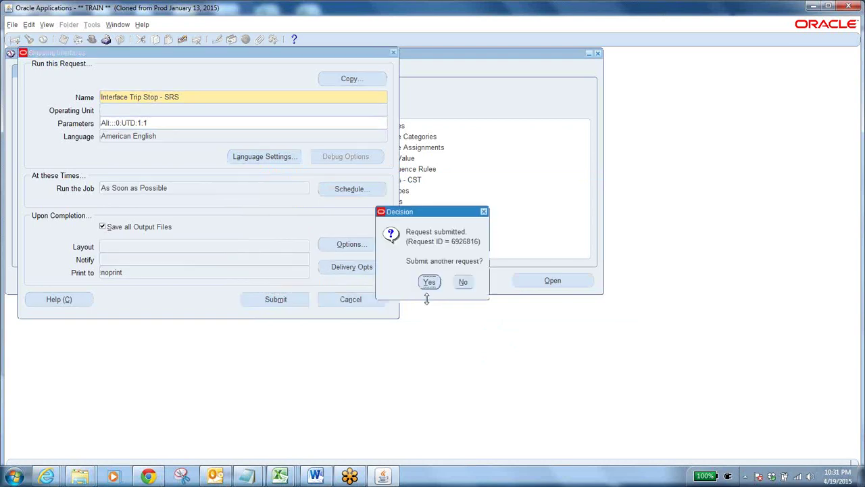
# Decline another request, then refresh the Requests list until Interface Trip Stop - SRS shows Completed with Warning
pyautogui.click(464, 280)
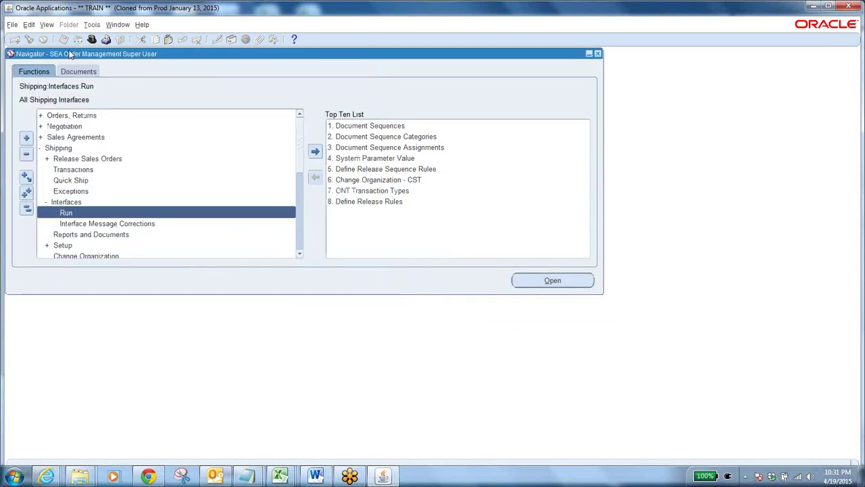
pyautogui.click(46, 25)
pyautogui.click(54, 162)
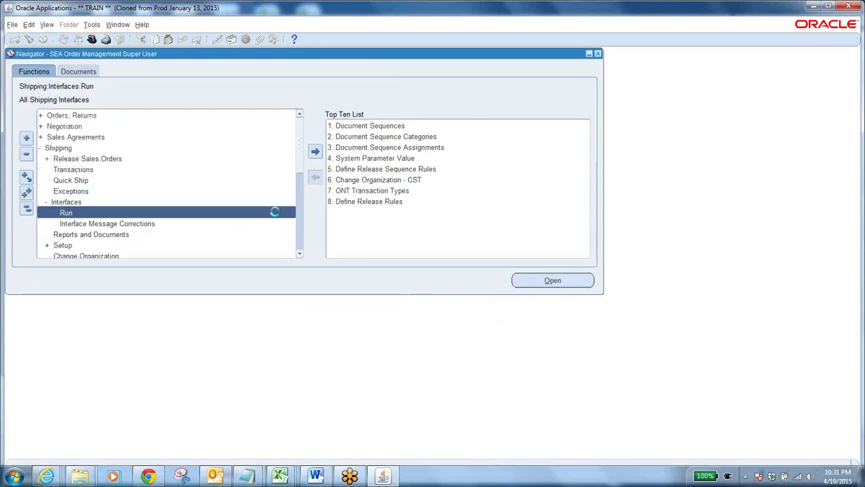
pyautogui.click(325, 286)
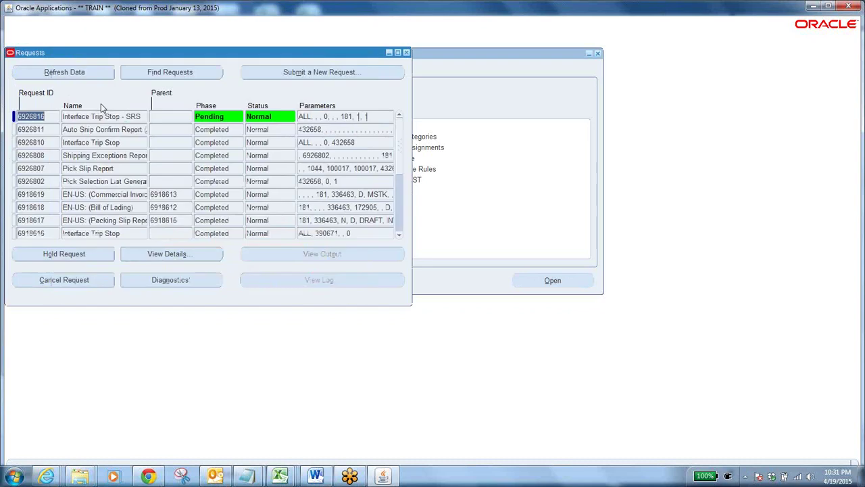
pyautogui.click(78, 73)
pyautogui.click(78, 73)
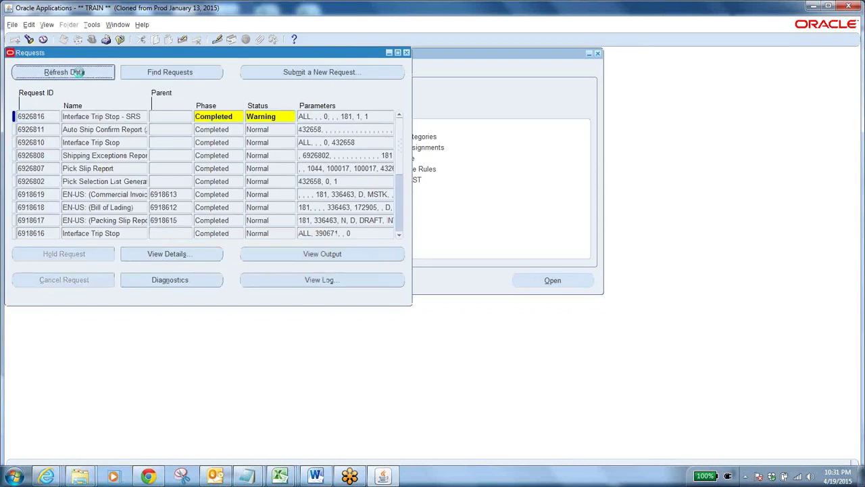
pyautogui.click(79, 73)
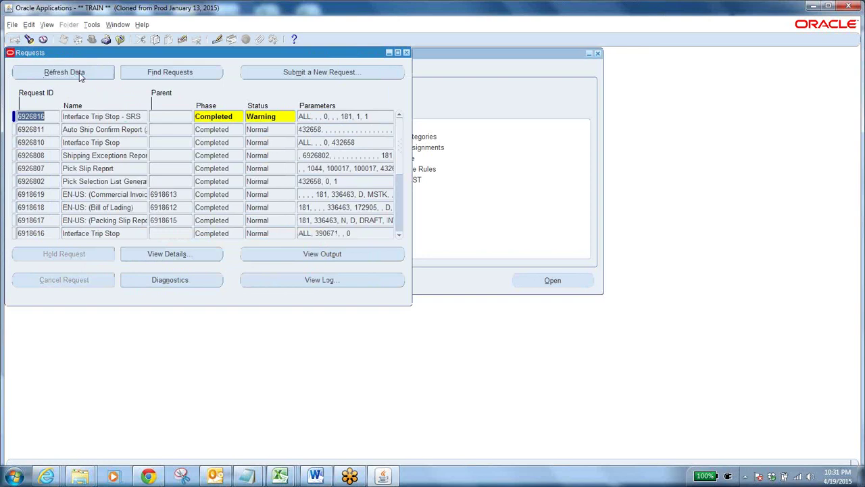
pyautogui.click(79, 73)
pyautogui.click(142, 116)
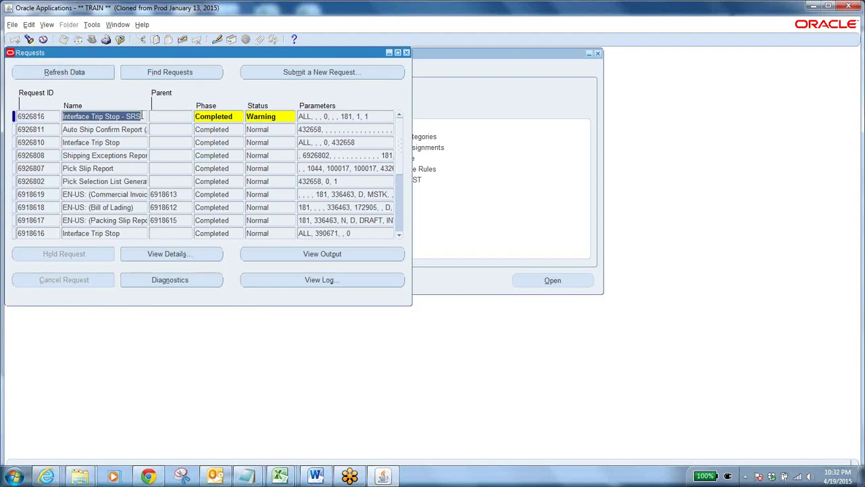
# View the Interface Trip Stop - SRS request's log in the browser
pyautogui.click(321, 283)
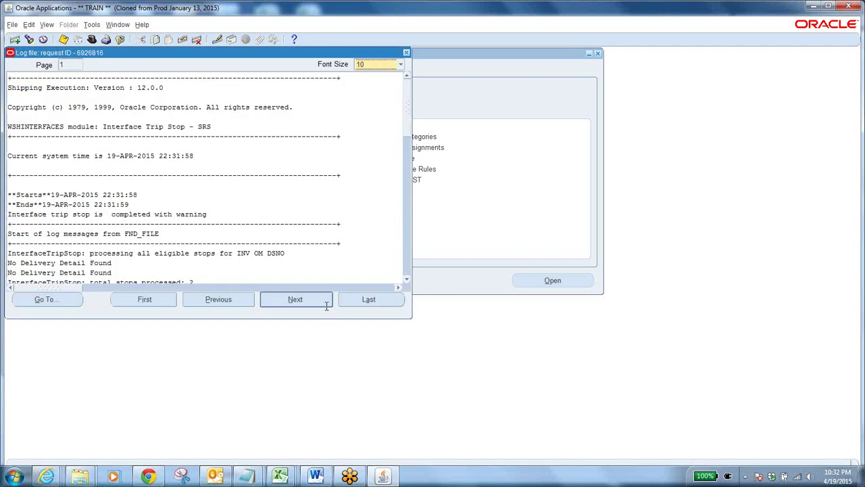
pyautogui.moveTo(409, 125); pyautogui.dragTo(420, 299)
pyautogui.click(91, 25)
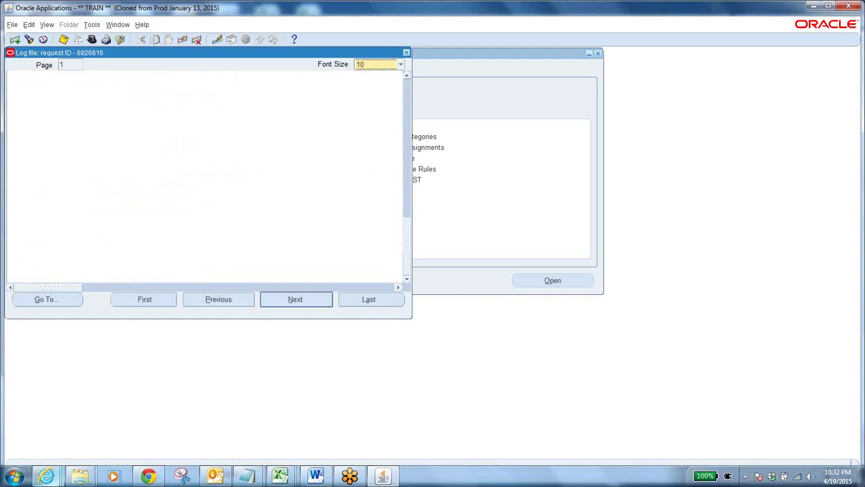
pyautogui.click(46, 476)
pyautogui.click(392, 405)
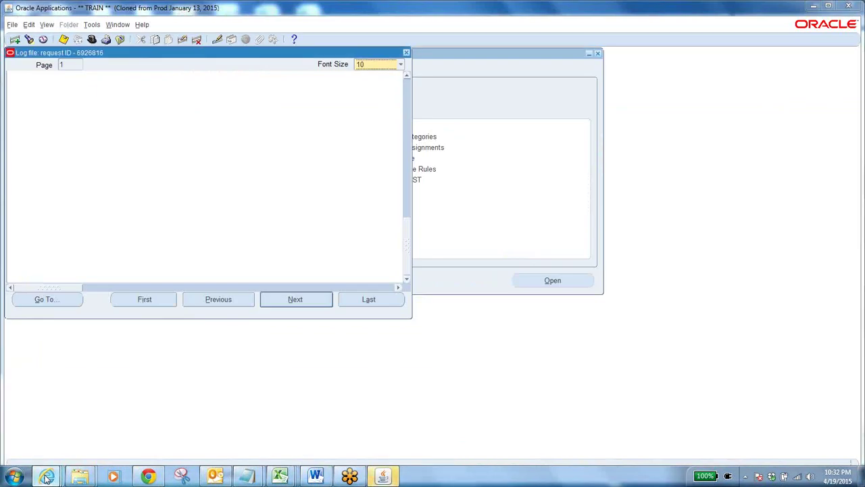
pyautogui.click(46, 476)
pyautogui.click(305, 426)
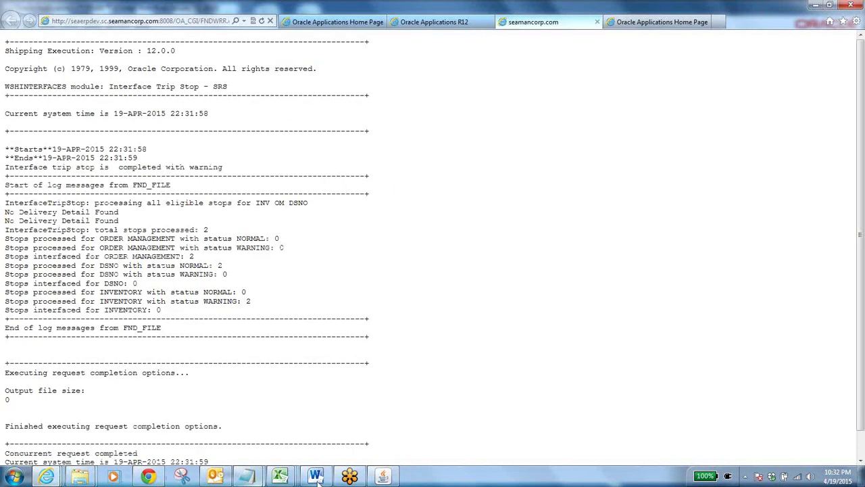
pyautogui.click(382, 476)
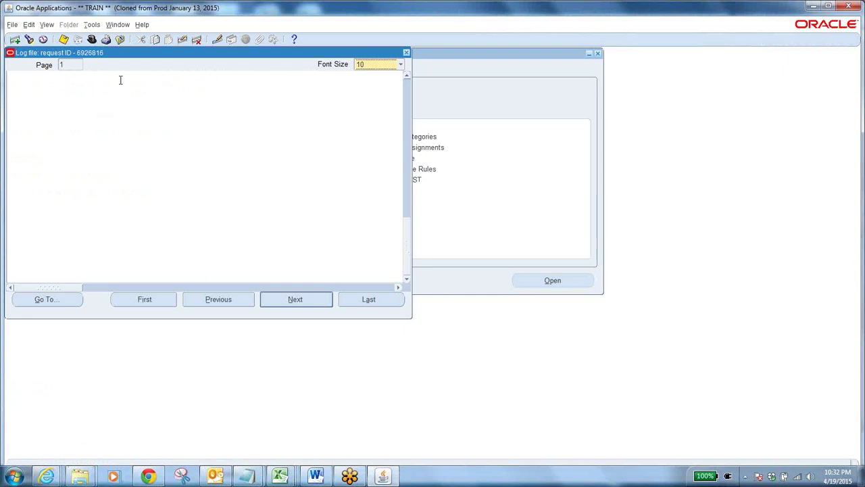
# Close the log and Requests windows and go to Shipping > Transactions in the Navigator
pyautogui.click(123, 42)
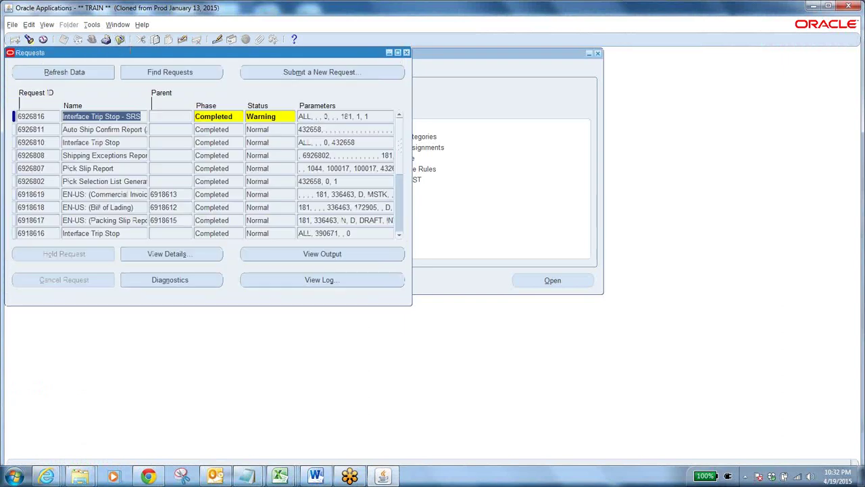
pyautogui.click(120, 40)
pyautogui.click(28, 210)
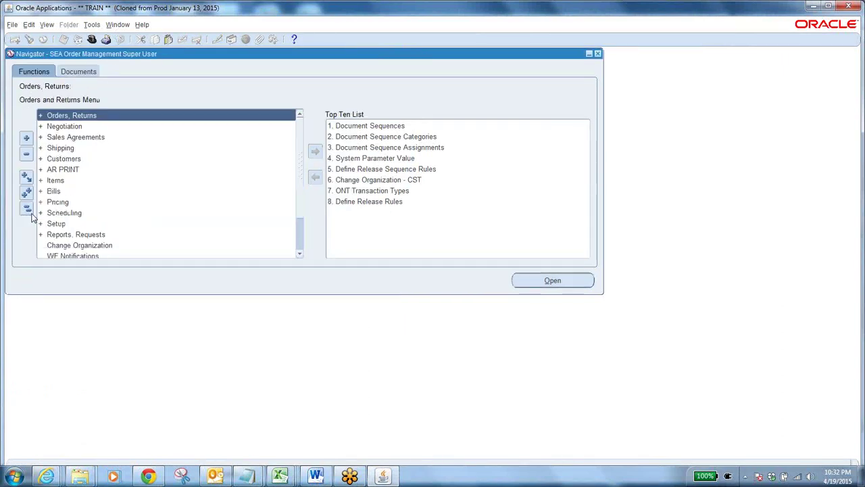
pyautogui.doubleClick(68, 147)
pyautogui.click(79, 169)
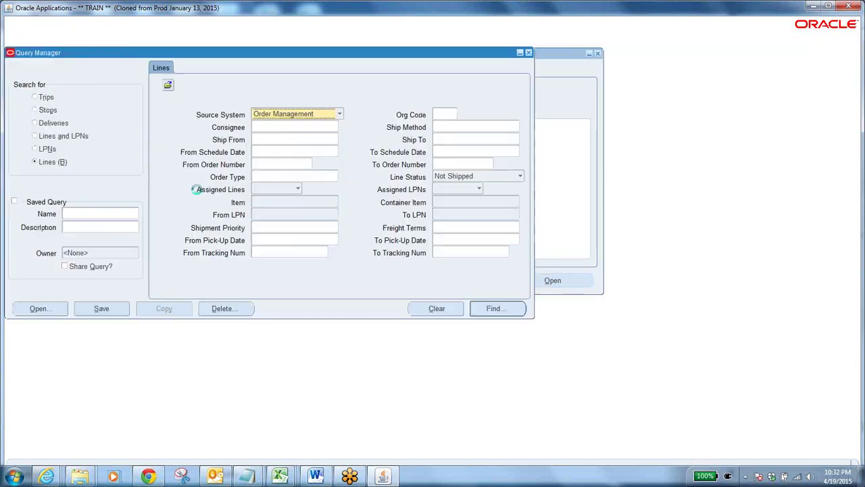
# Search Shipping Transactions for order number 100017 in both From and To fields
pyautogui.click(279, 159)
pyautogui.write('100017')
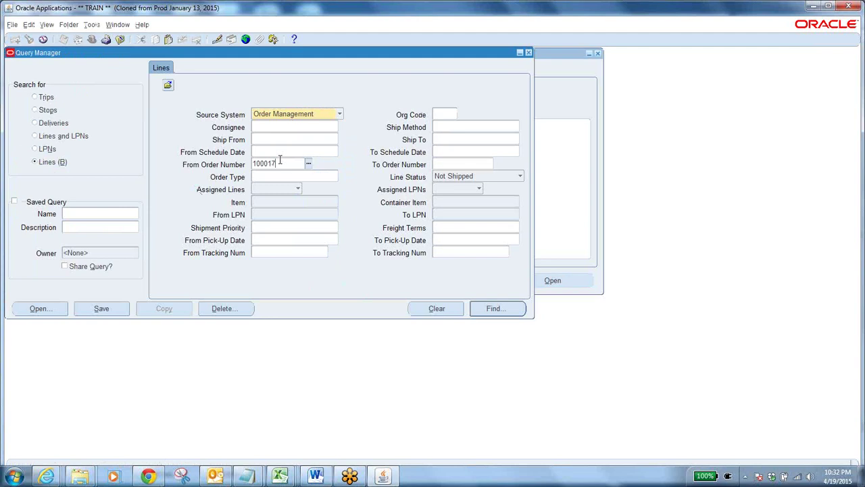
pyautogui.press('Tab')
pyautogui.click(488, 308)
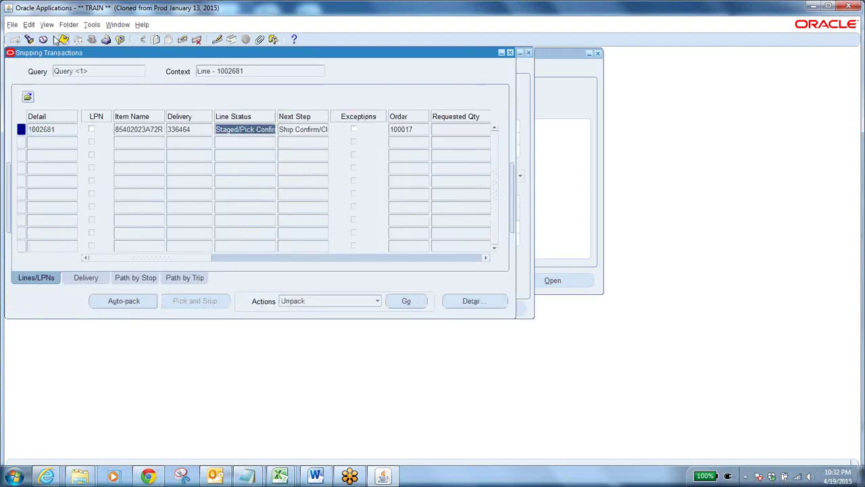
# Re-query order 100017 with the Line Status filter left blank to list all lines
pyautogui.click(29, 40)
pyautogui.click(503, 176)
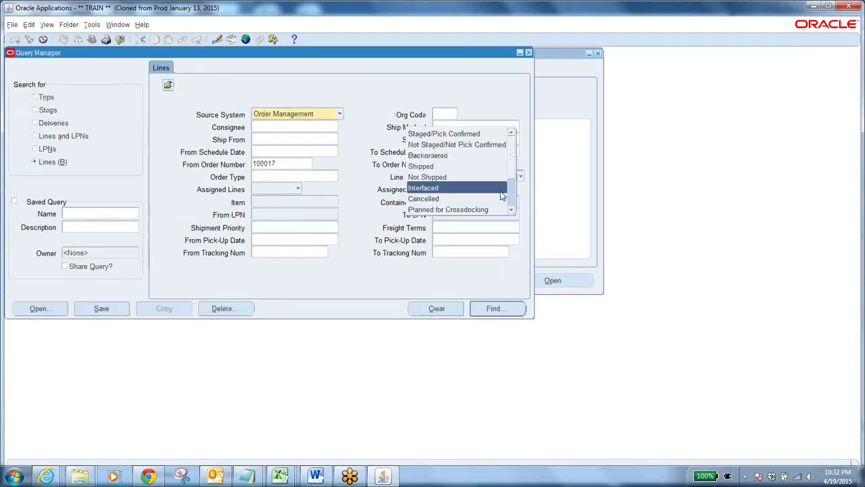
pyautogui.scroll(-2, 510, 177)
pyautogui.click(494, 212)
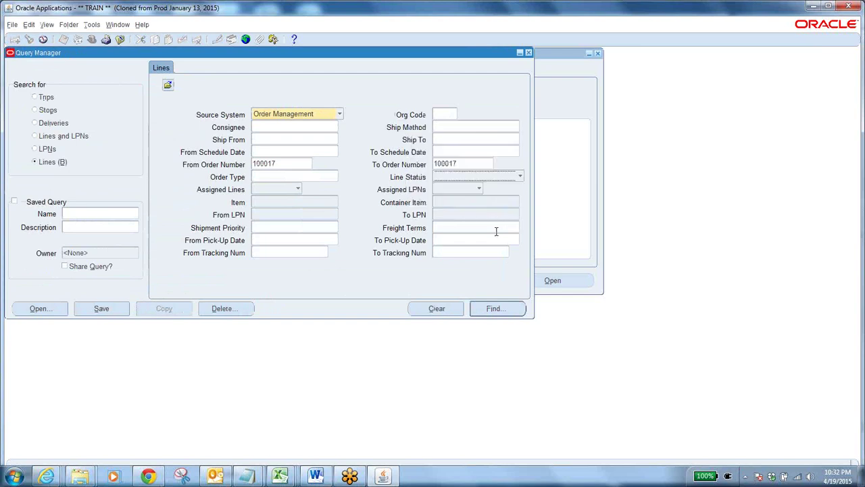
pyautogui.click(487, 307)
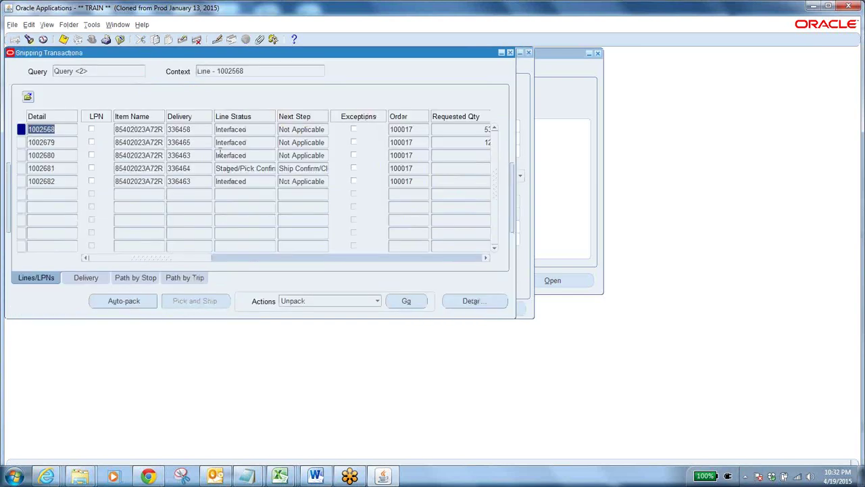
# Review order 100017's line statuses, noting staged line 1002681 on delivery 336464, then show the Delivery view
pyautogui.click(253, 181)
pyautogui.click(254, 142)
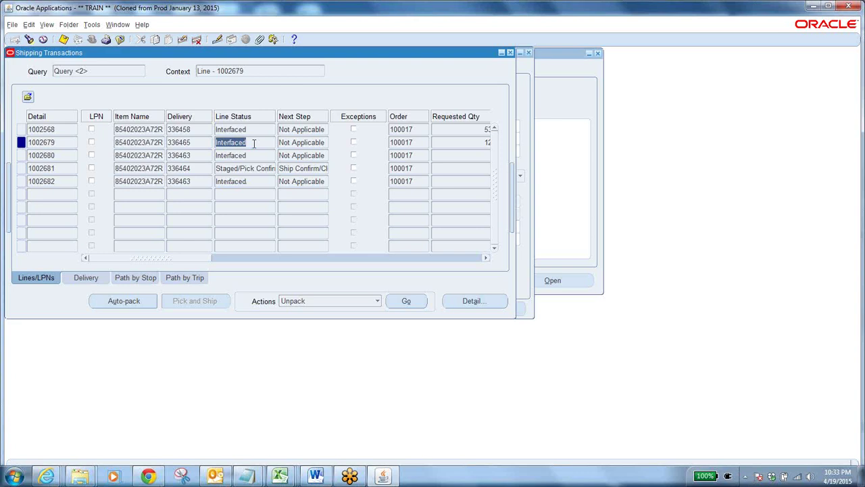
pyautogui.click(232, 168)
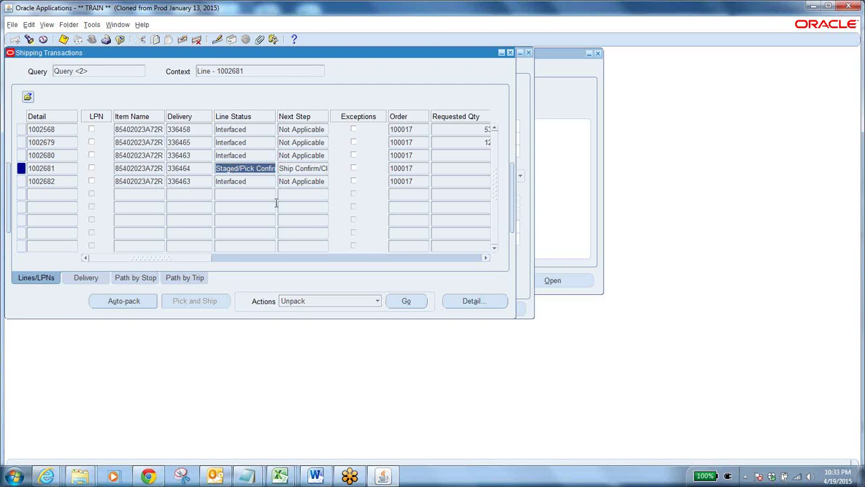
pyautogui.press('Home')
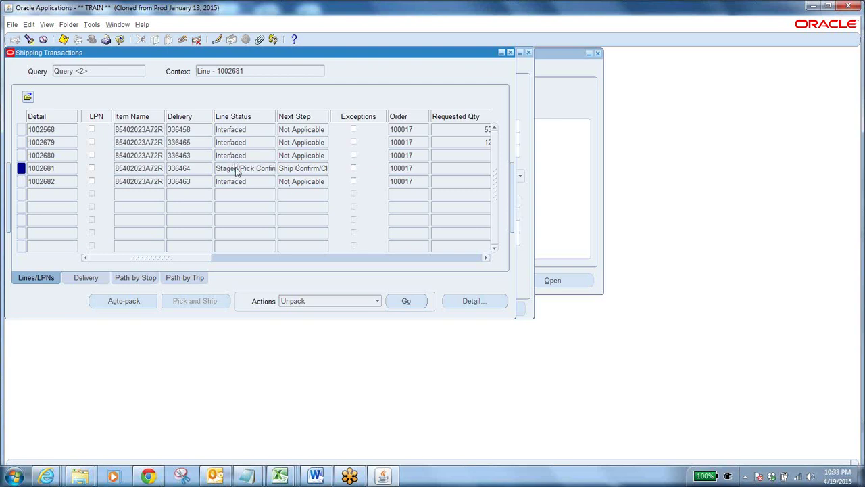
pyautogui.click(197, 169)
pyautogui.click(303, 167)
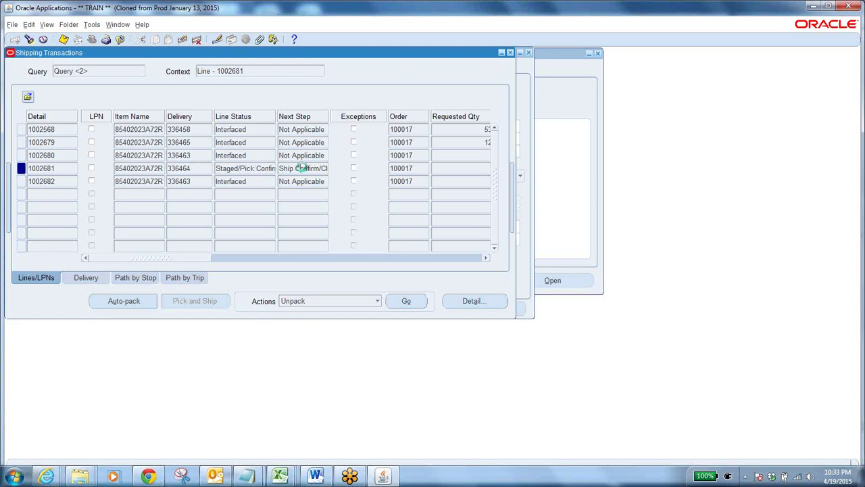
pyautogui.click(201, 171)
pyautogui.click(417, 169)
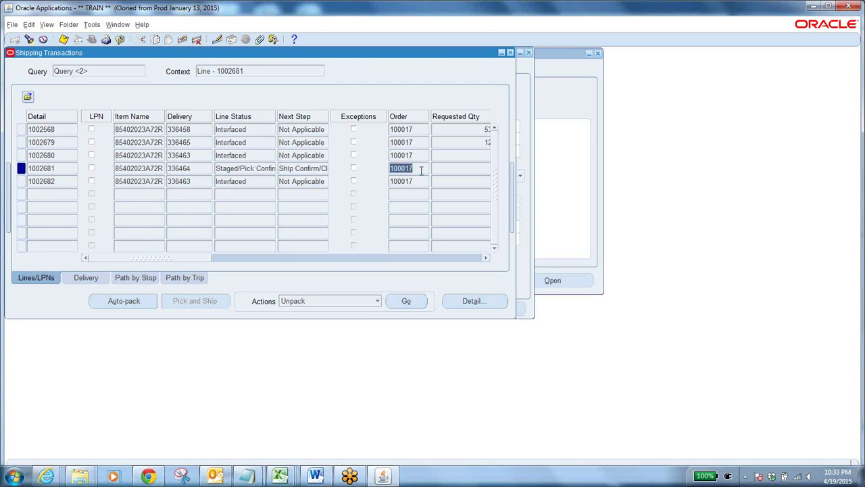
pyautogui.click(92, 278)
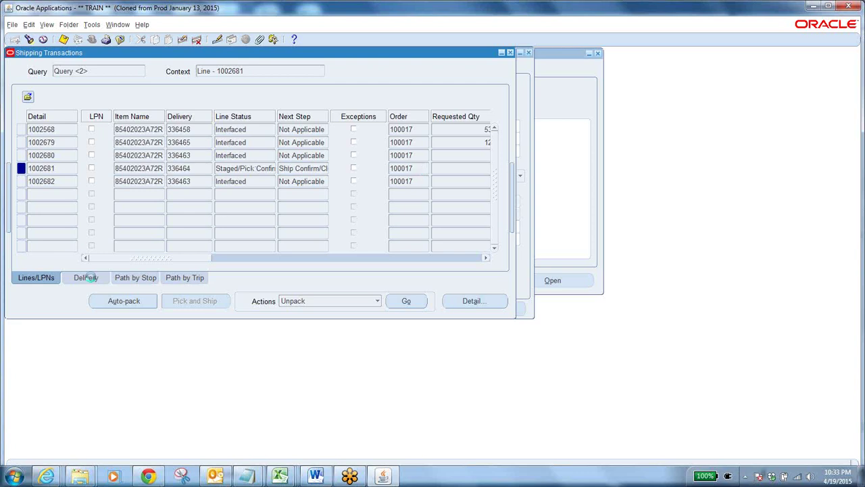
# Start ship-confirming delivery 336464 with the Ship Confirm Documents document set
pyautogui.click(128, 301)
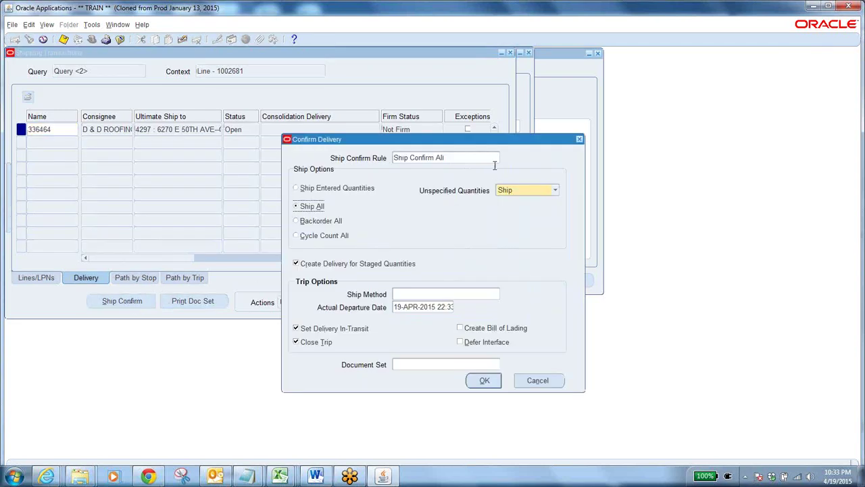
pyautogui.click(455, 159)
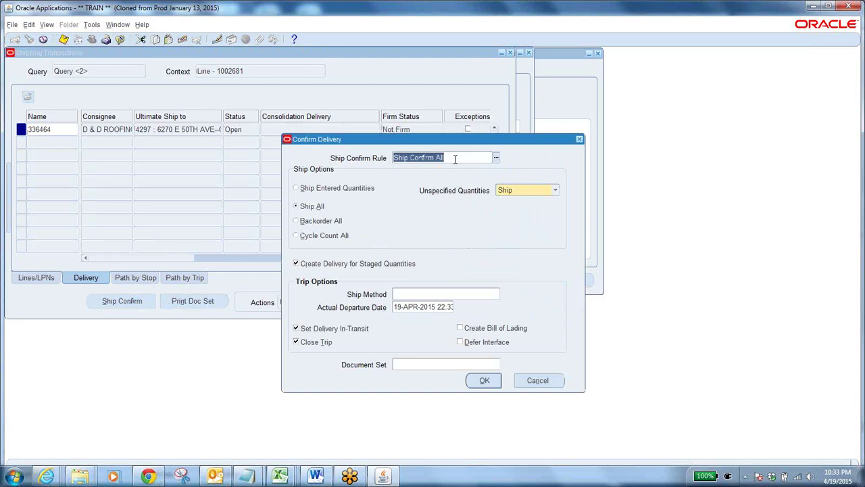
pyautogui.click(419, 363)
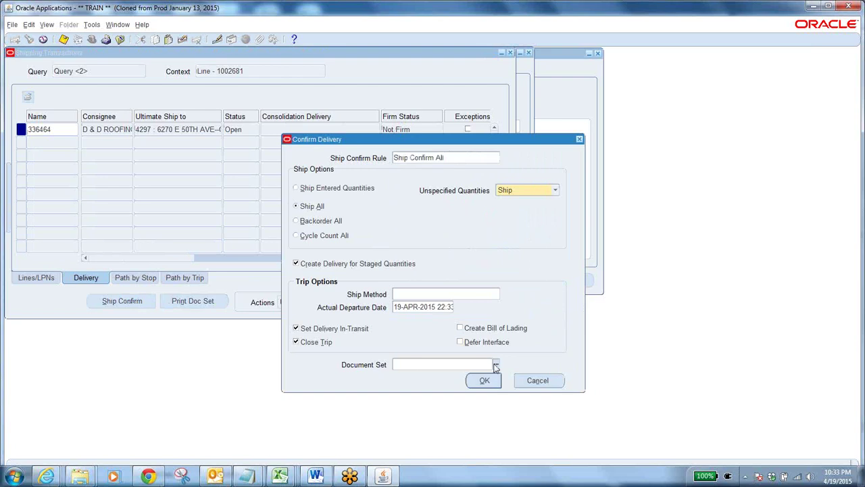
pyautogui.click(496, 364)
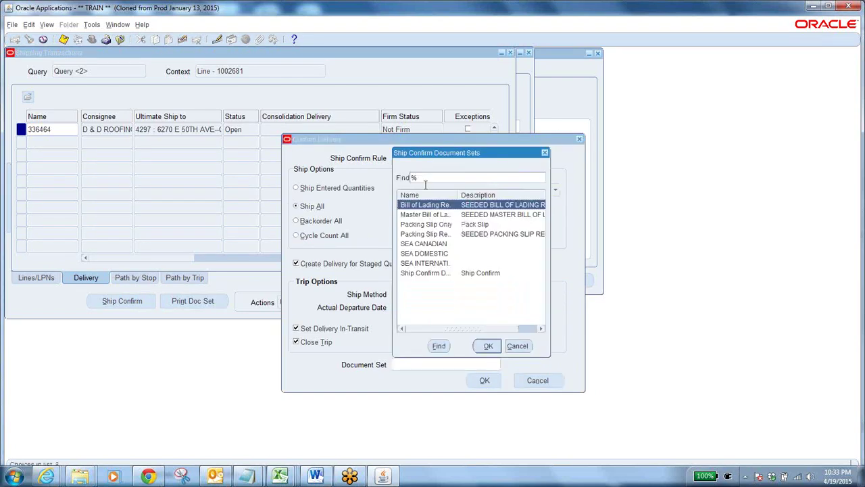
pyautogui.click(425, 273)
pyautogui.click(488, 345)
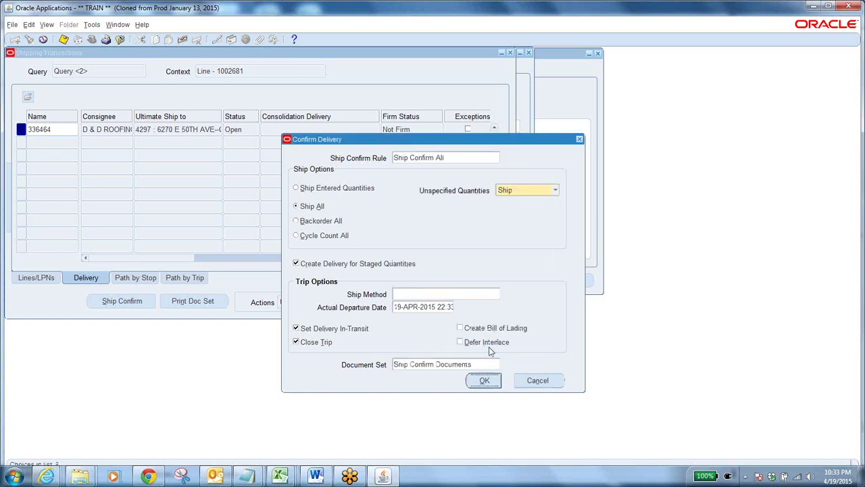
pyautogui.click(467, 365)
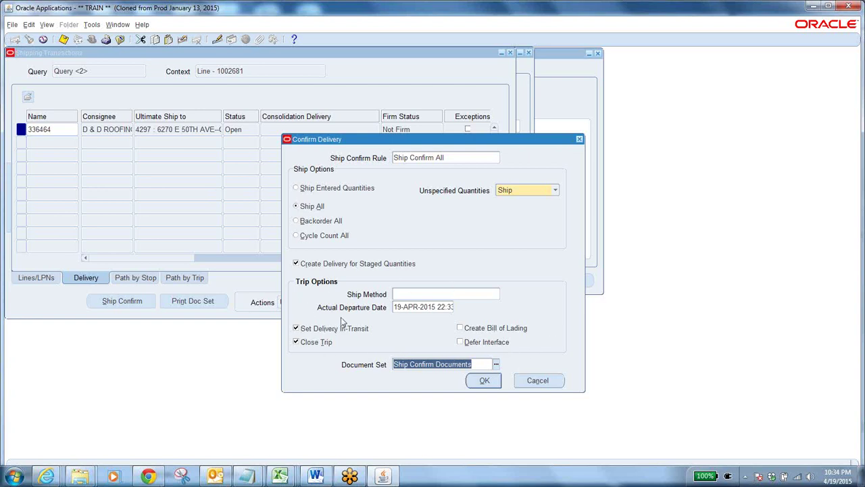
# Check Create Bill of Lading and toggle the Defer Interface option
pyautogui.click(460, 329)
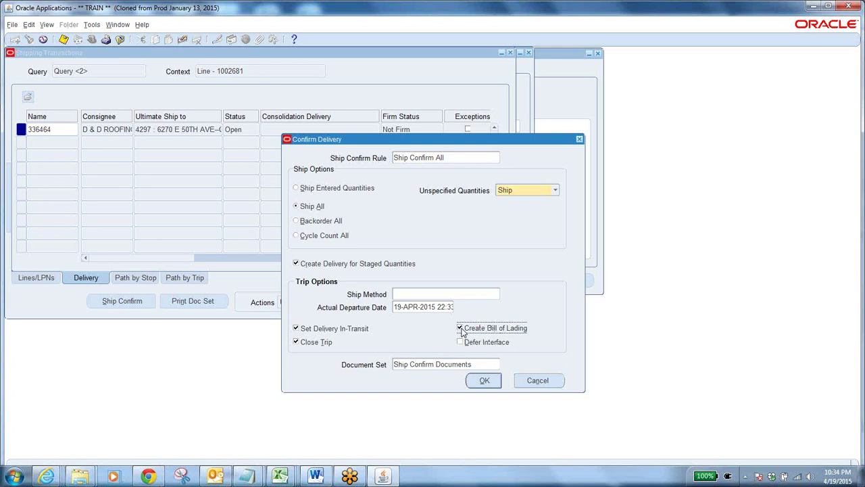
pyautogui.click(460, 343)
pyautogui.click(460, 342)
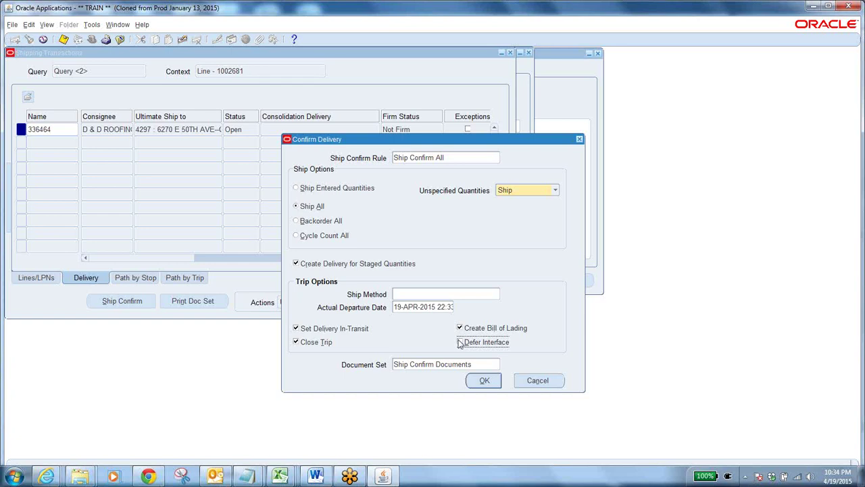
pyautogui.click(460, 343)
# Re-check Defer Interface, then cancel the Confirm Delivery dialog for delivery 336464
pyautogui.click(460, 343)
pyautogui.click(541, 379)
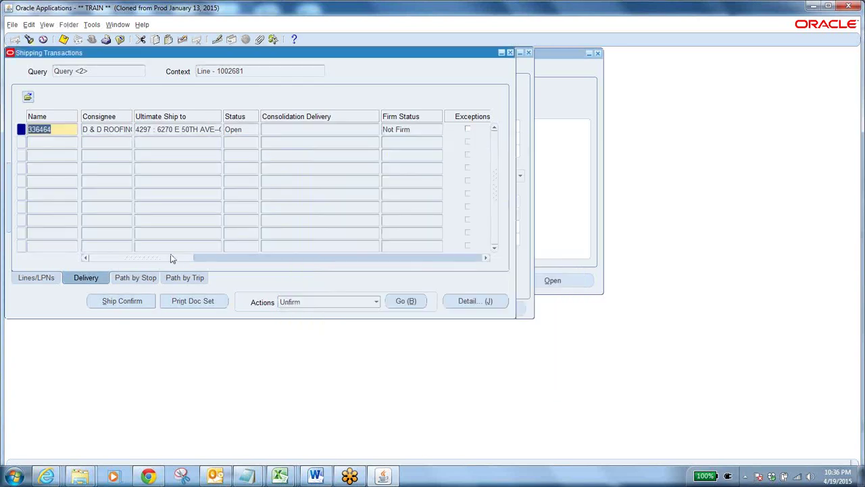
pyautogui.click(36, 276)
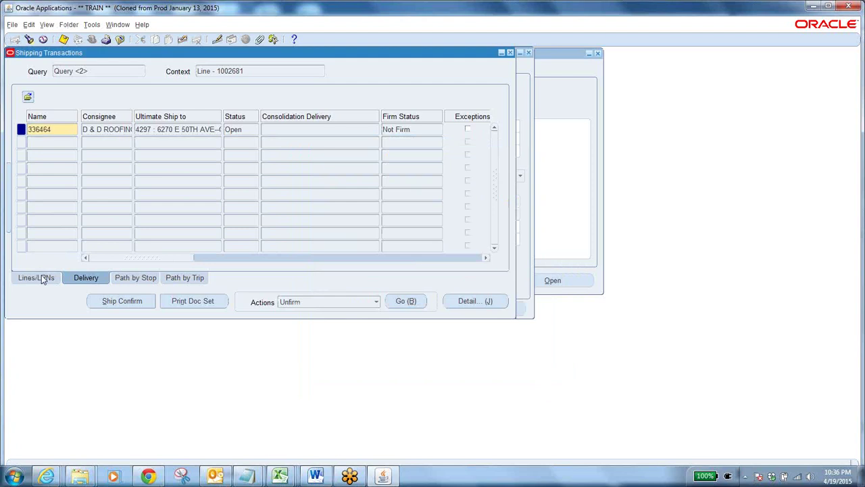
pyautogui.moveTo(124, 261); pyautogui.dragTo(189, 265)
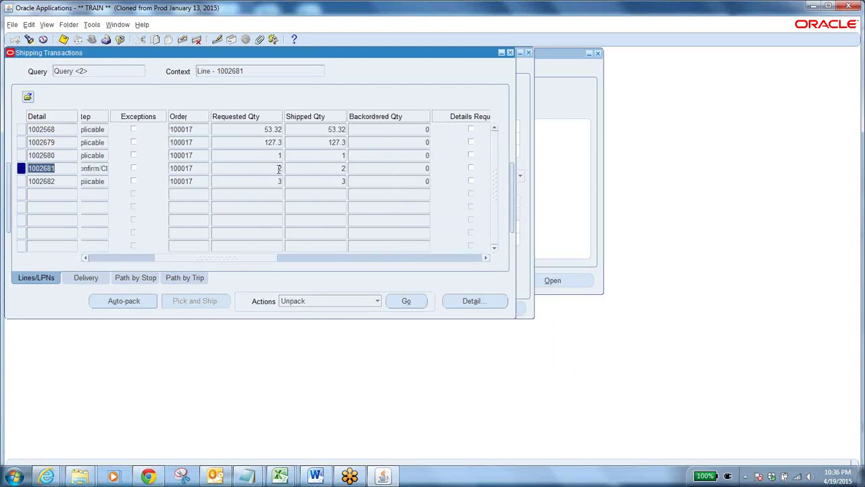
pyautogui.doubleClick(338, 169)
pyautogui.doubleClick(421, 168)
pyautogui.click(276, 168)
pyautogui.write('3')
pyautogui.click(343, 168)
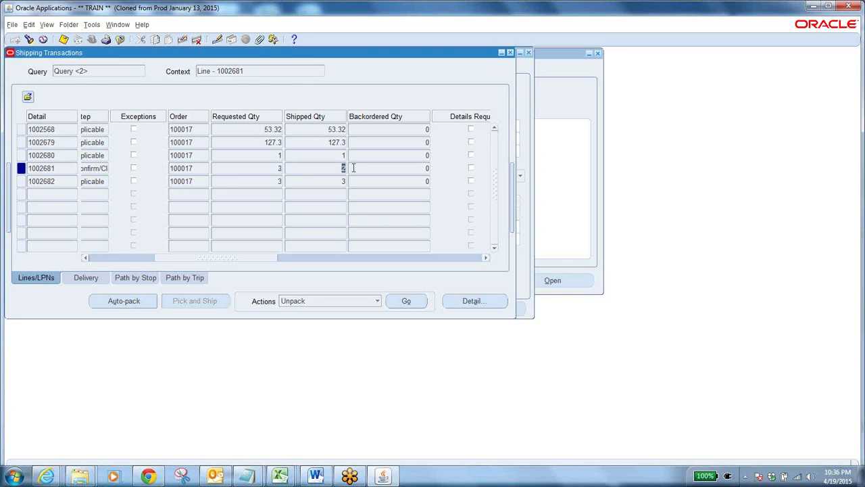
pyautogui.click(417, 168)
pyautogui.click(91, 278)
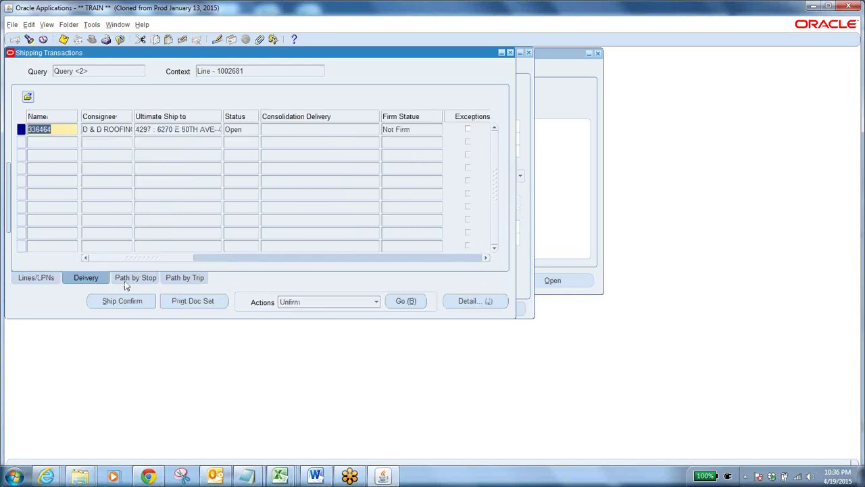
# Reopen Confirm Delivery for delivery 336464 and expand the Unspecified Quantities list
pyautogui.click(122, 302)
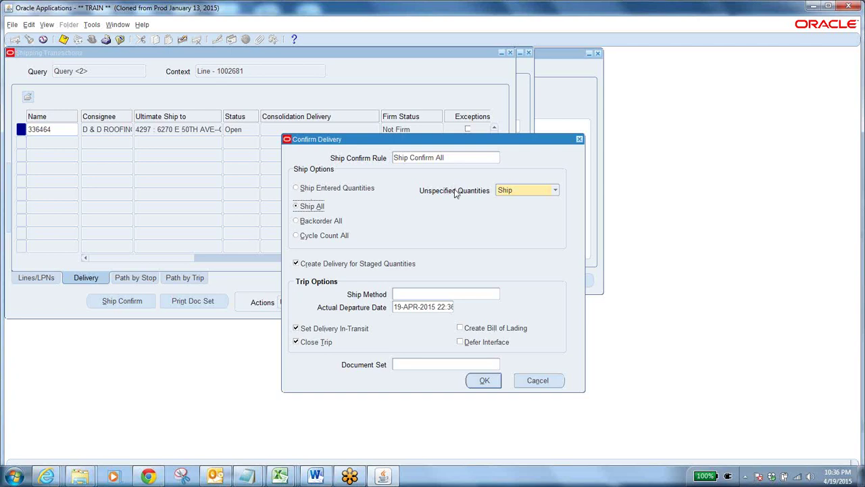
pyautogui.click(526, 192)
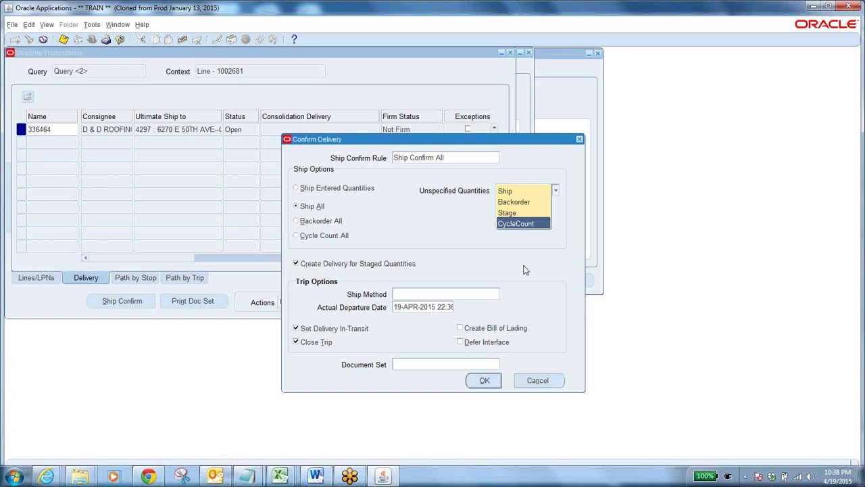
# Set Unspecified Quantities to Stage in the Confirm Delivery dialog
pyautogui.press('Up')
pyautogui.press('Up')
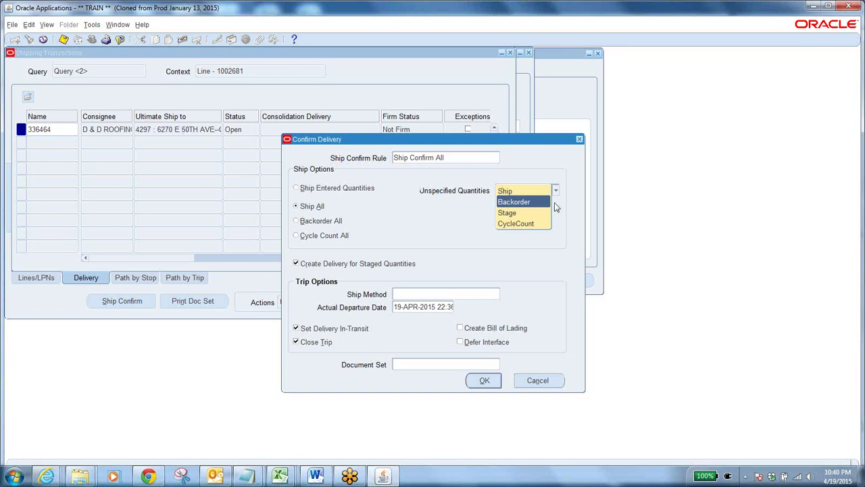
pyautogui.click(518, 215)
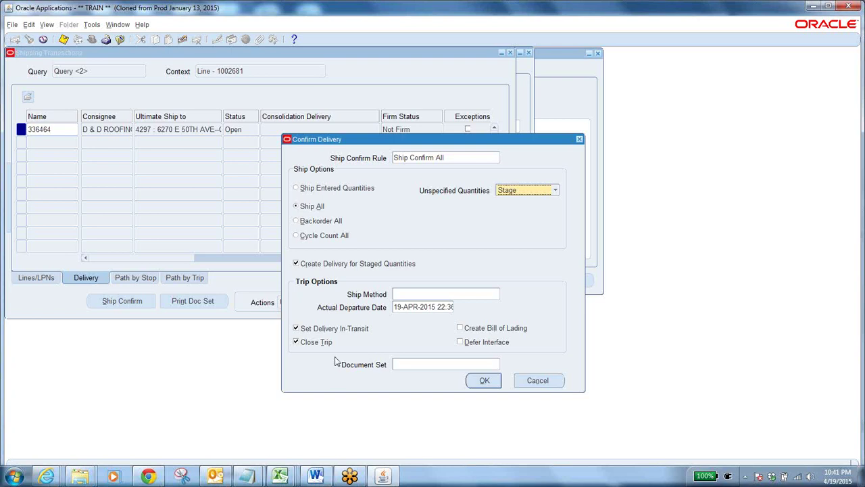
# Cancel Confirm Delivery and review the Lines/LPNs, Path by Stop, Delivery and Path by Trip tabs
pyautogui.click(543, 380)
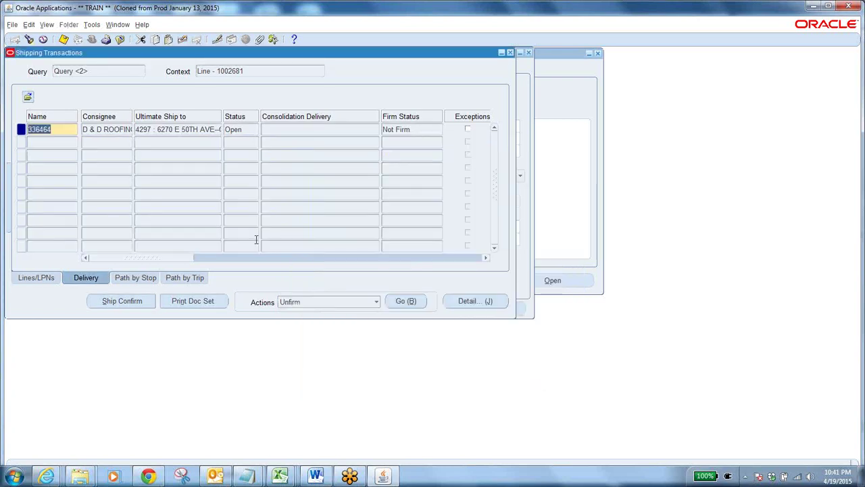
pyautogui.click(38, 282)
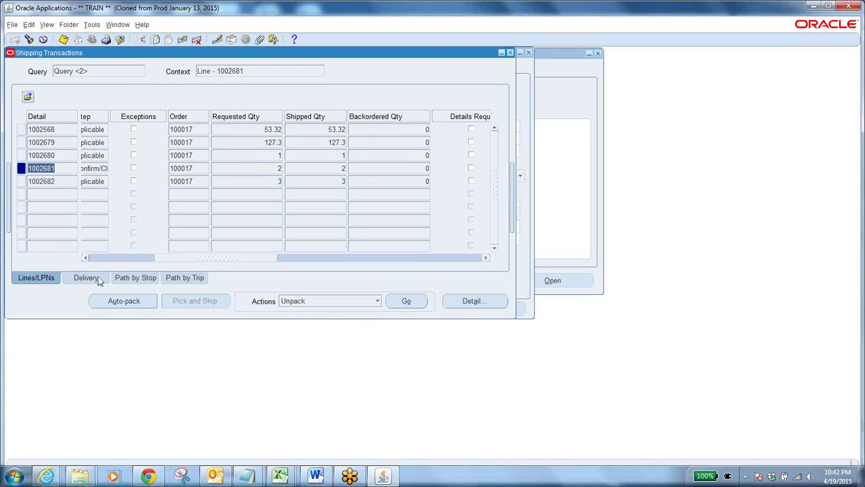
pyautogui.click(137, 279)
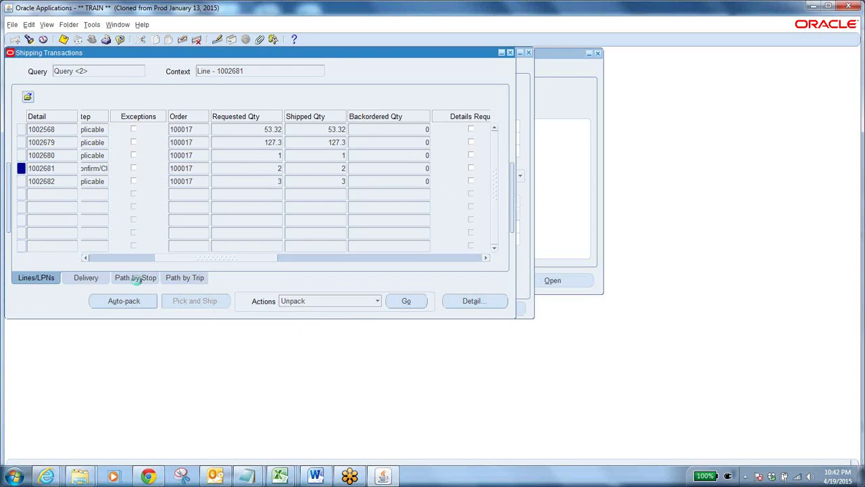
pyautogui.click(192, 283)
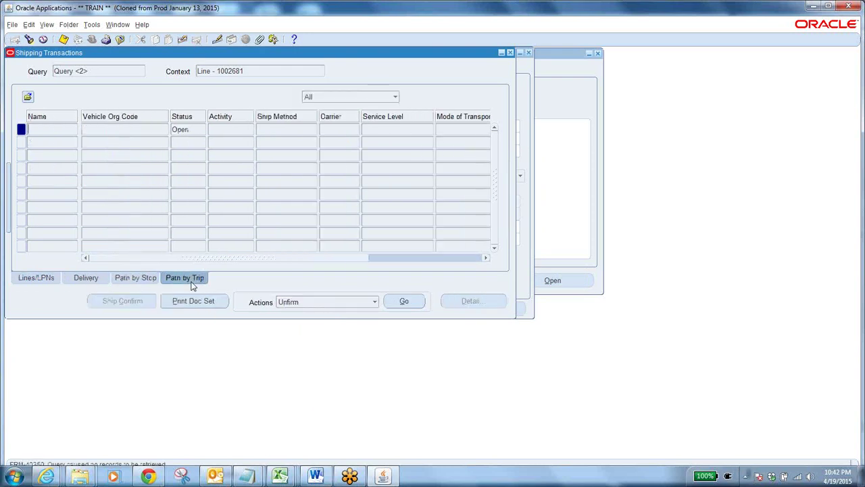
pyautogui.click(31, 278)
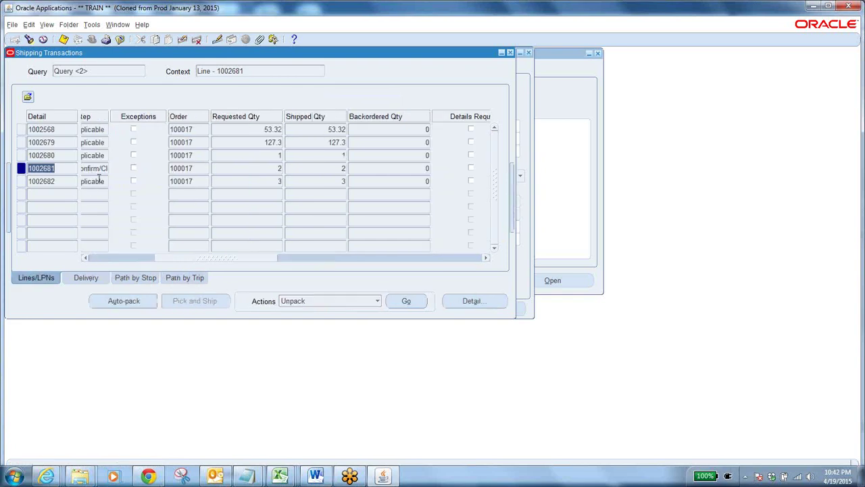
pyautogui.click(88, 277)
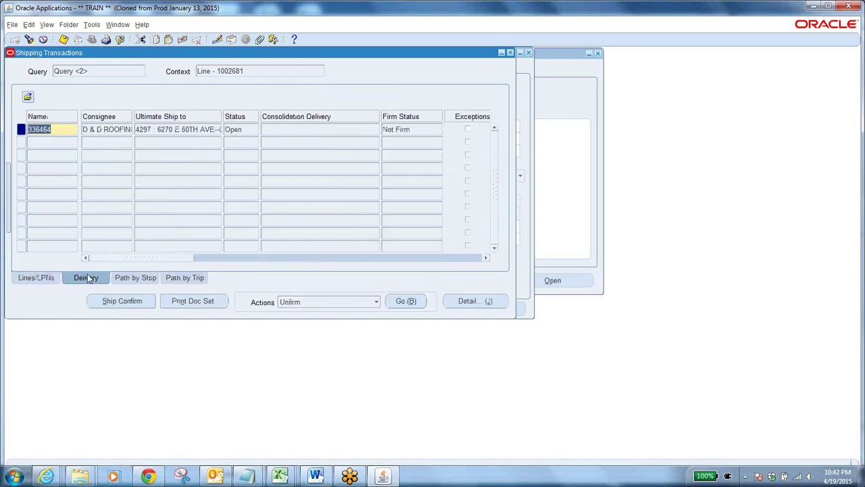
pyautogui.click(184, 277)
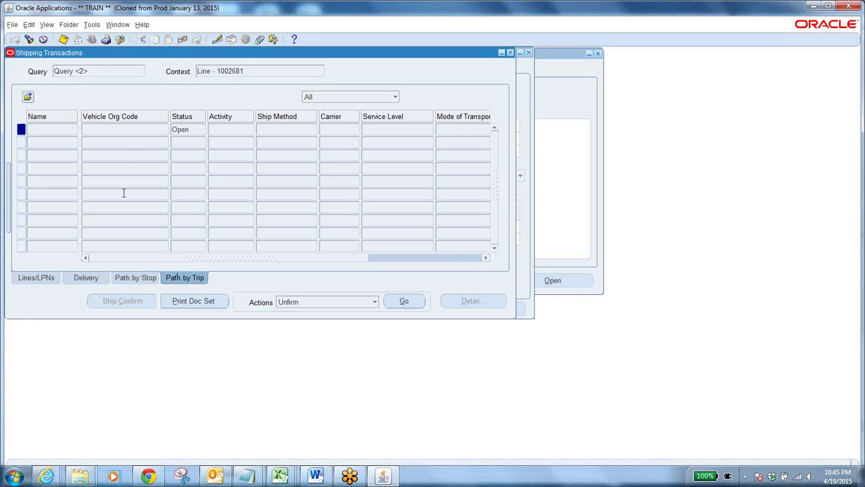
# Show the Path by Stop view for line 1002681, listing its single Open stop
pyautogui.click(118, 146)
pyautogui.click(145, 279)
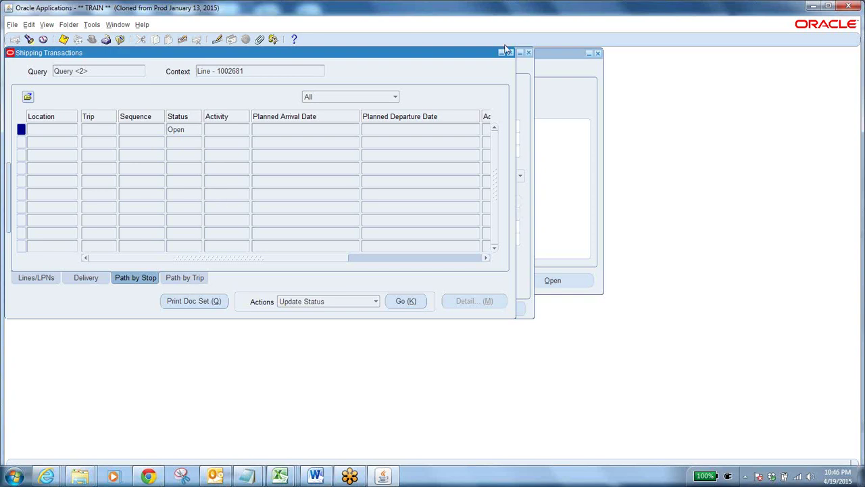
# Prepare ship confirmation of delivery 336464 with Create Bill of Lading, Defer Interface and Ship Confirm Documents
pyautogui.click(82, 278)
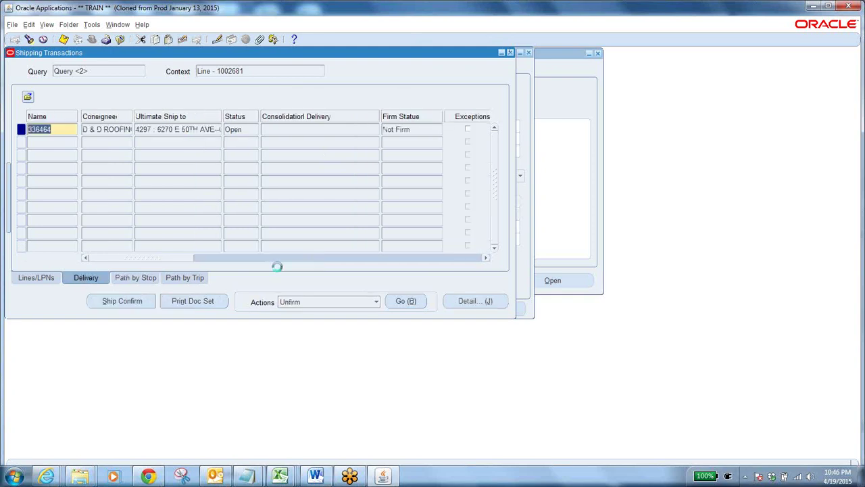
pyautogui.click(144, 303)
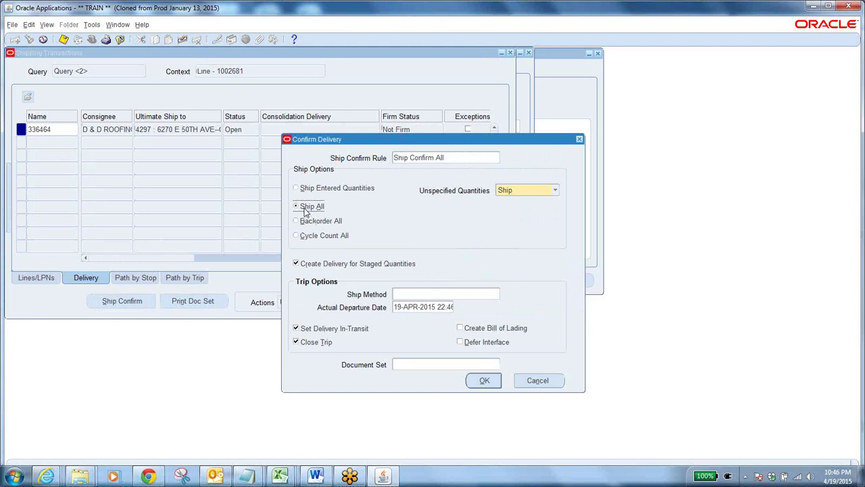
pyautogui.click(460, 328)
pyautogui.click(461, 342)
pyautogui.click(433, 364)
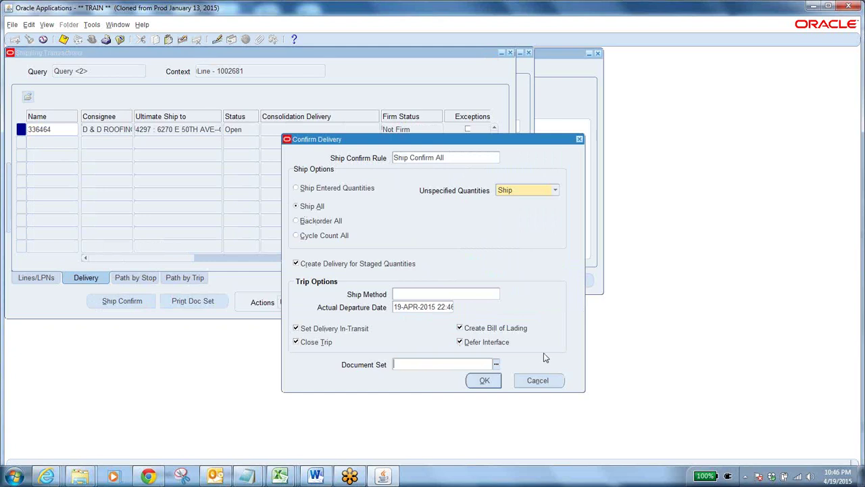
pyautogui.click(496, 365)
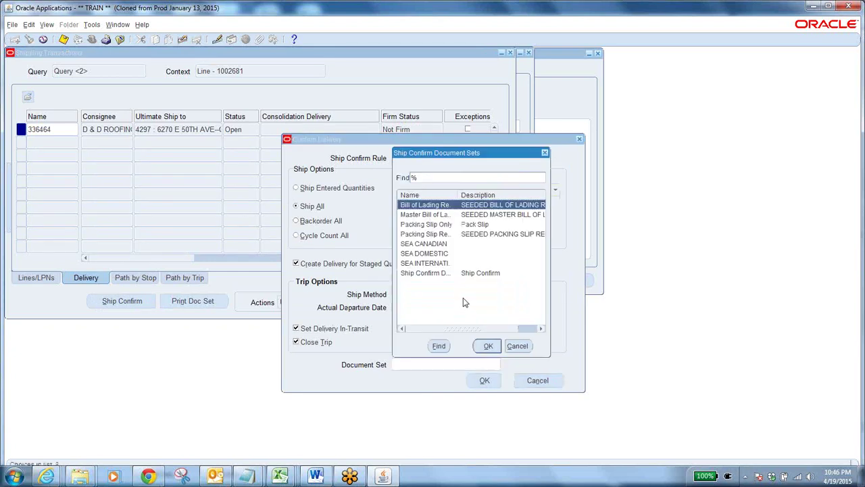
pyautogui.click(481, 274)
pyautogui.click(488, 345)
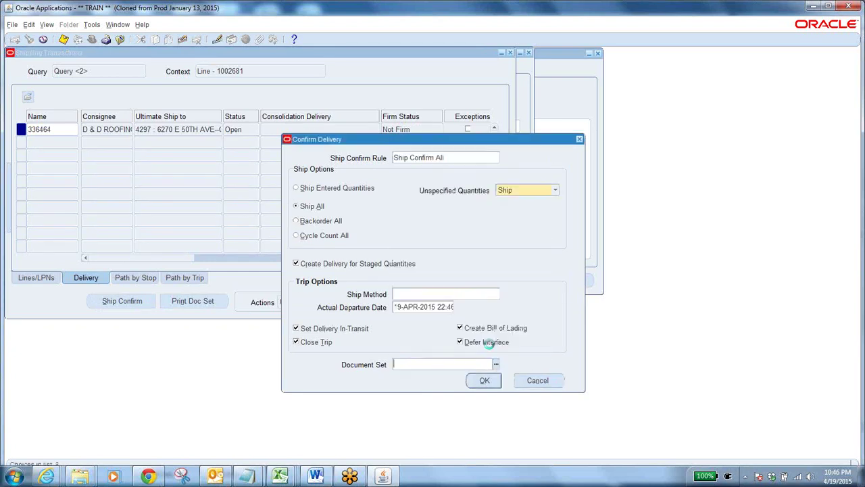
# Submit the confirmation, dismiss the missing-waybill error, and cancel the ship confirm
pyautogui.click(484, 382)
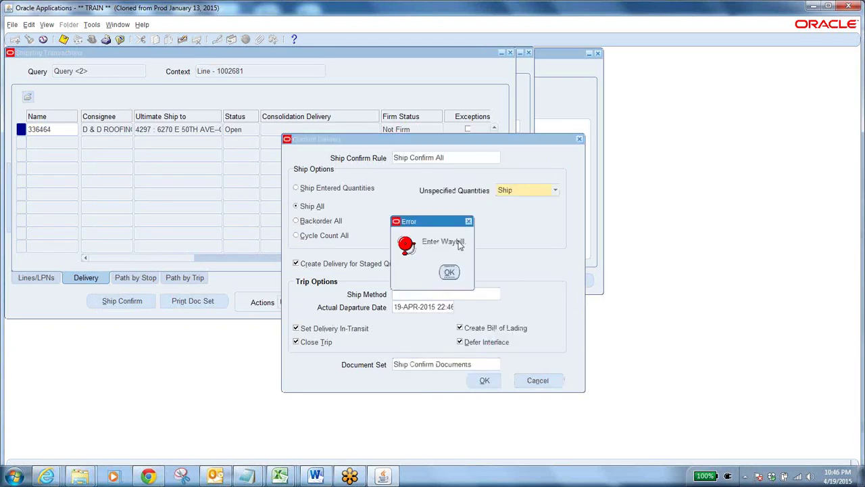
pyautogui.click(449, 272)
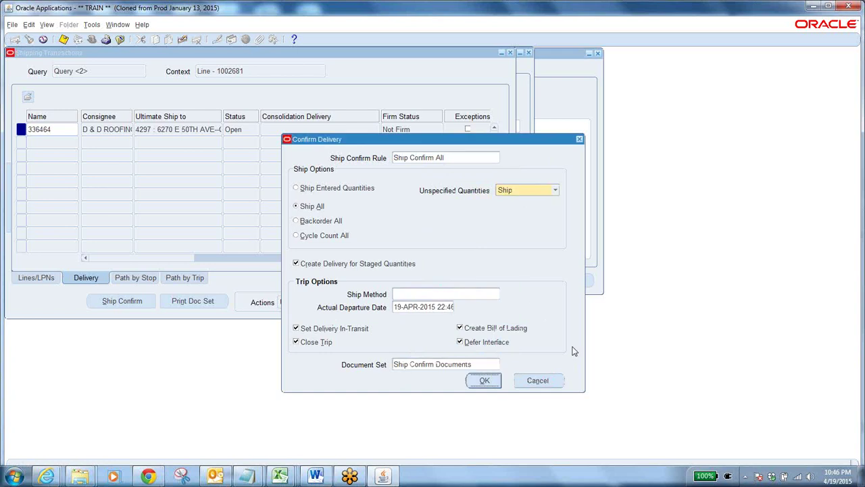
pyautogui.click(538, 381)
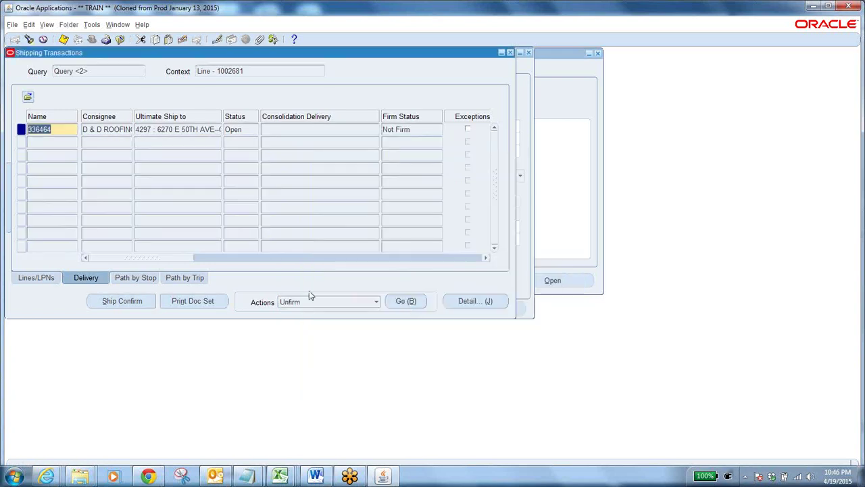
# Enter waybill bbbba04192015 in delivery 336464's details and save the change
pyautogui.click(466, 303)
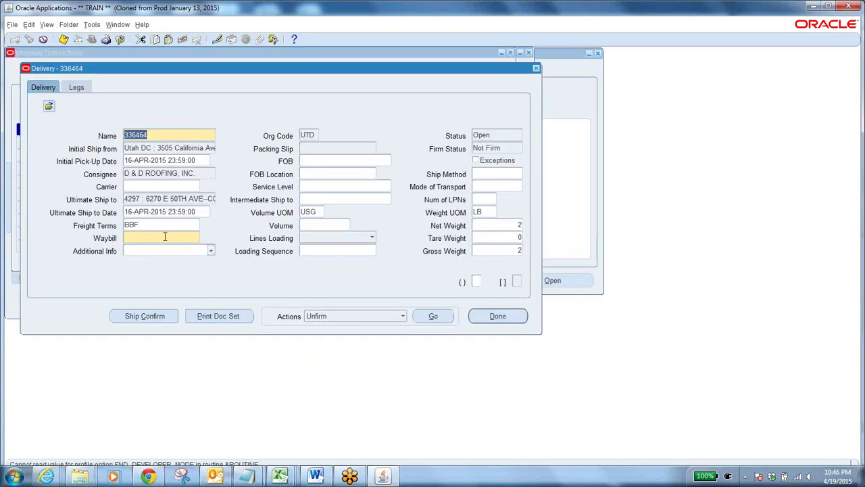
pyautogui.click(164, 236)
pyautogui.write('bbbba')
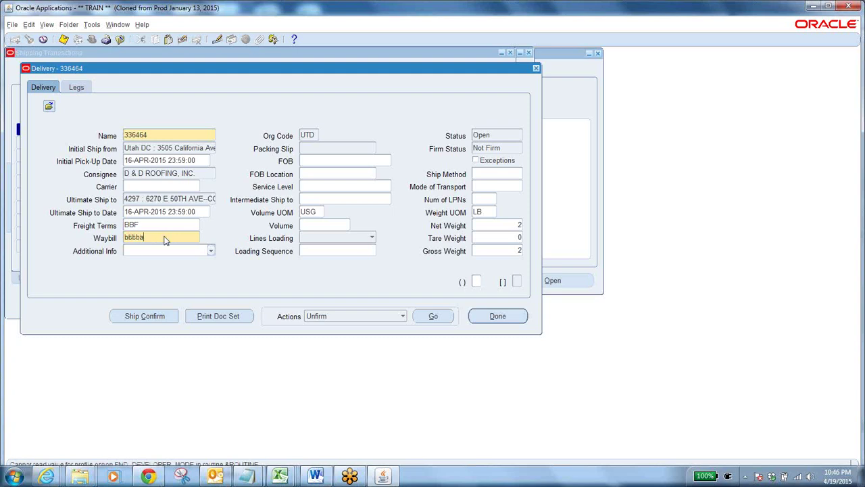
pyautogui.write('04192015')
pyautogui.click(497, 315)
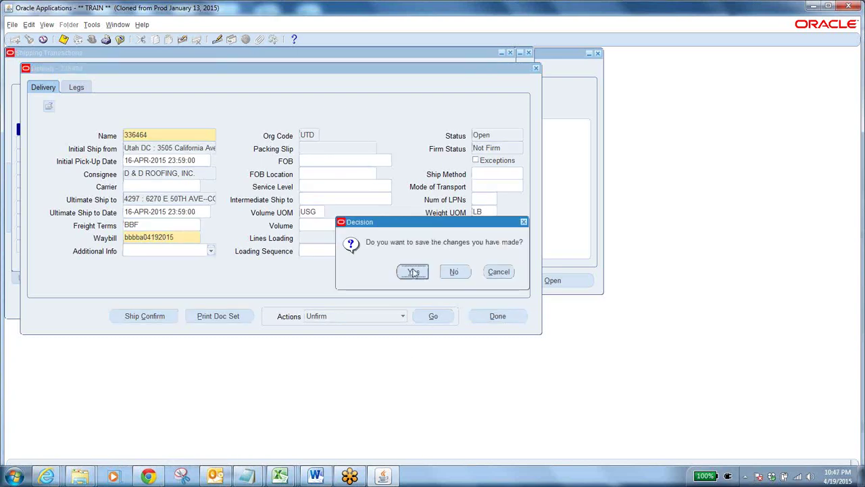
pyautogui.click(412, 272)
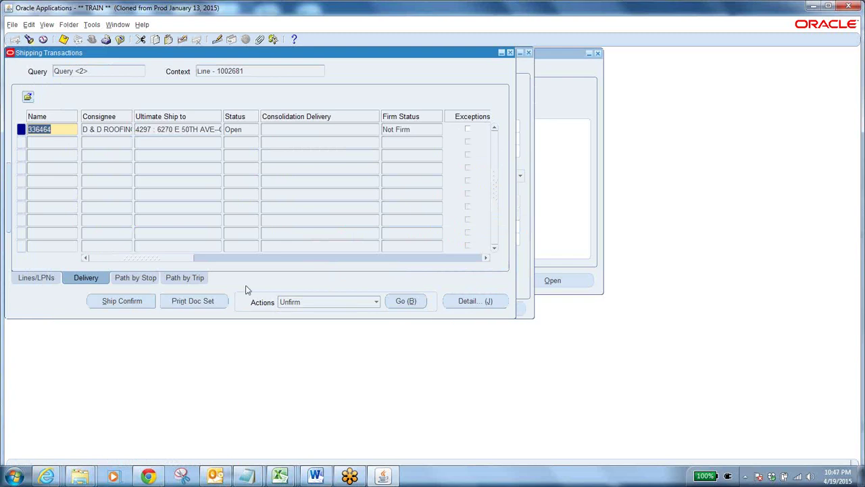
# Ship-confirm delivery 336464 with Defer Interface, Create Bill of Lading and Ship Confirm Documents, accepting the warning
pyautogui.click(122, 300)
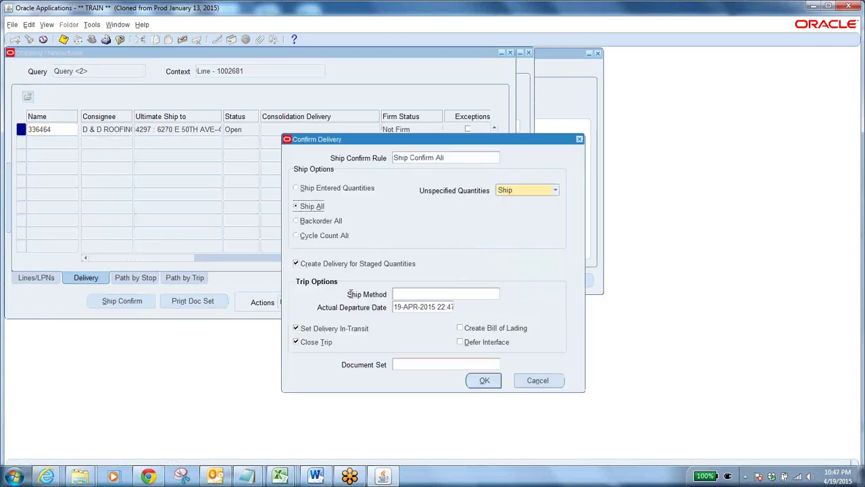
pyautogui.click(471, 343)
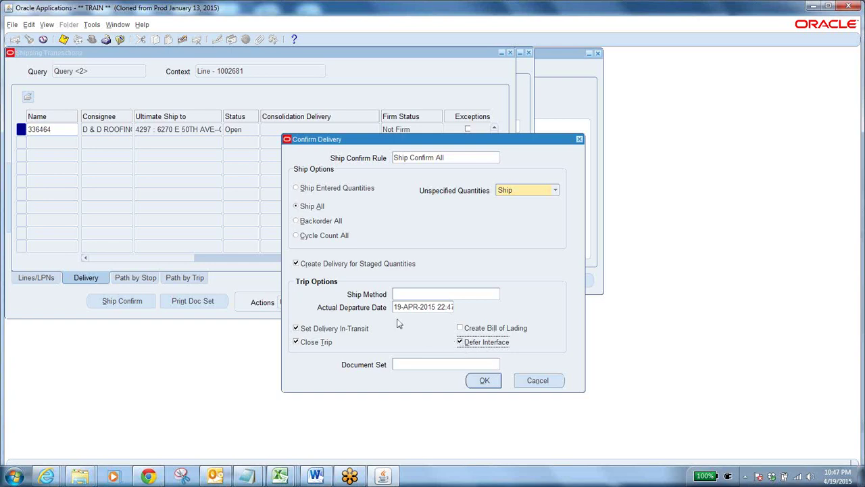
pyautogui.click(460, 328)
pyautogui.click(444, 364)
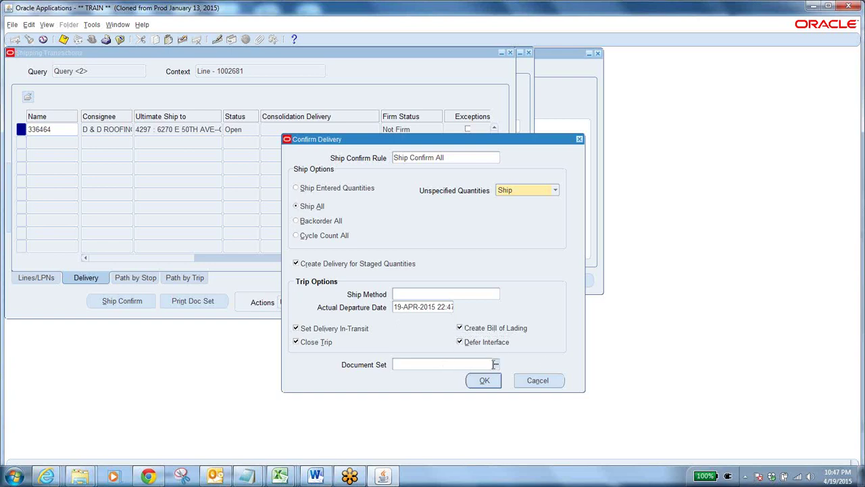
pyautogui.click(496, 364)
pyautogui.write('s%')
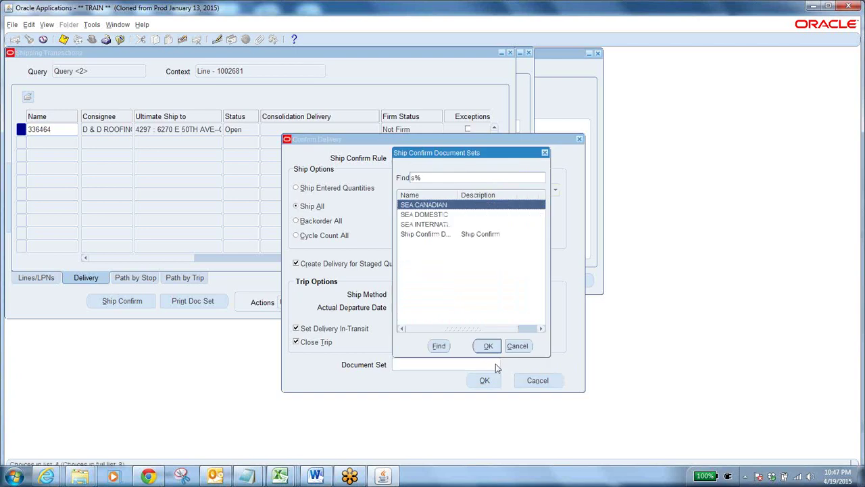
pyautogui.click(467, 235)
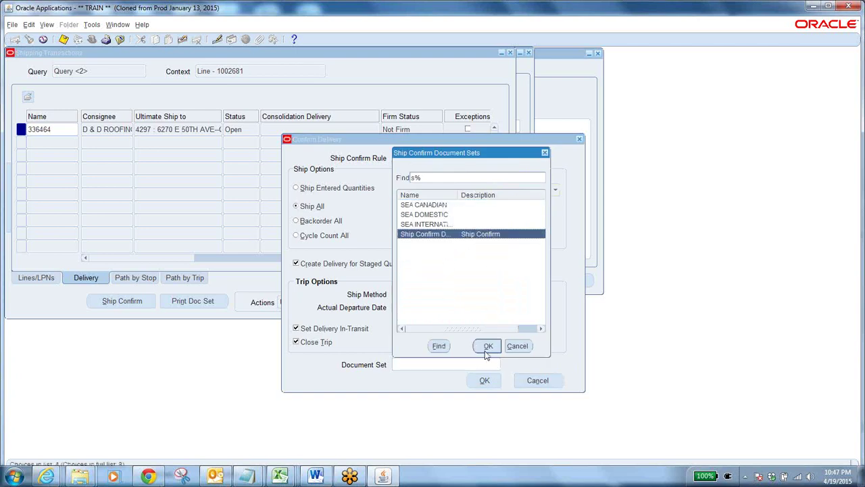
pyautogui.click(488, 345)
pyautogui.click(483, 382)
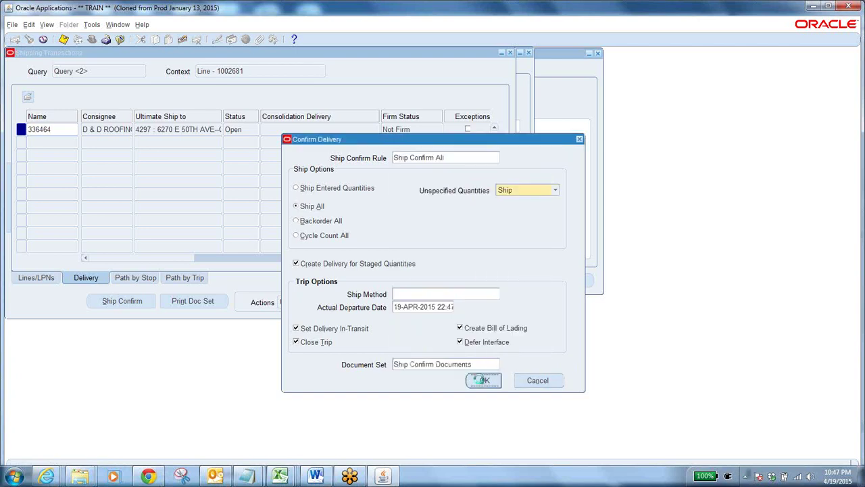
pyautogui.click(354, 253)
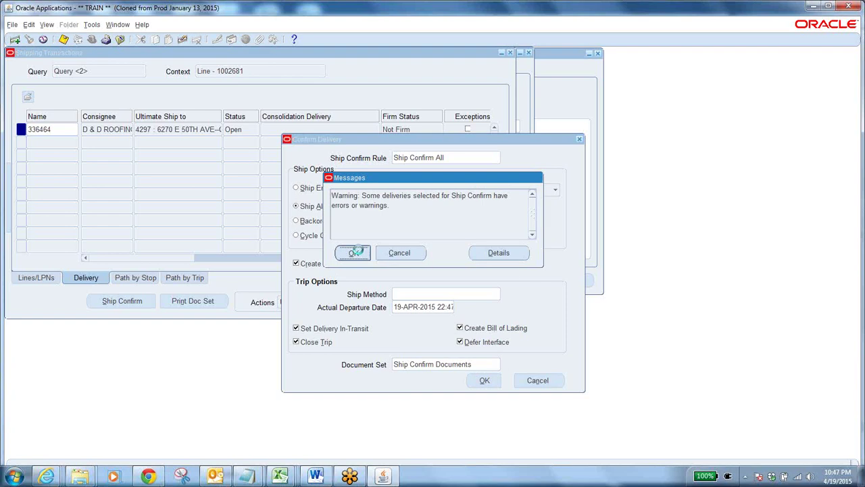
# List all recent requests and check the bill of lading, commercial invoice, mailing label and packing slip requests
pyautogui.click(47, 25)
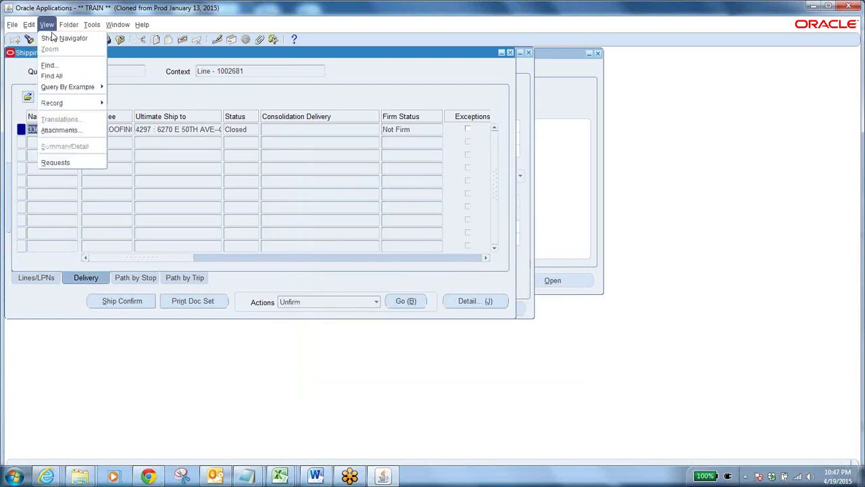
pyautogui.click(77, 161)
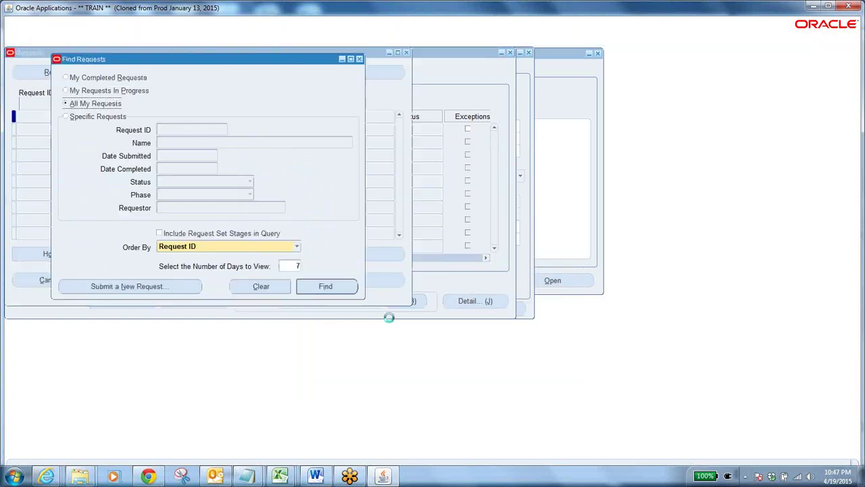
pyautogui.click(343, 281)
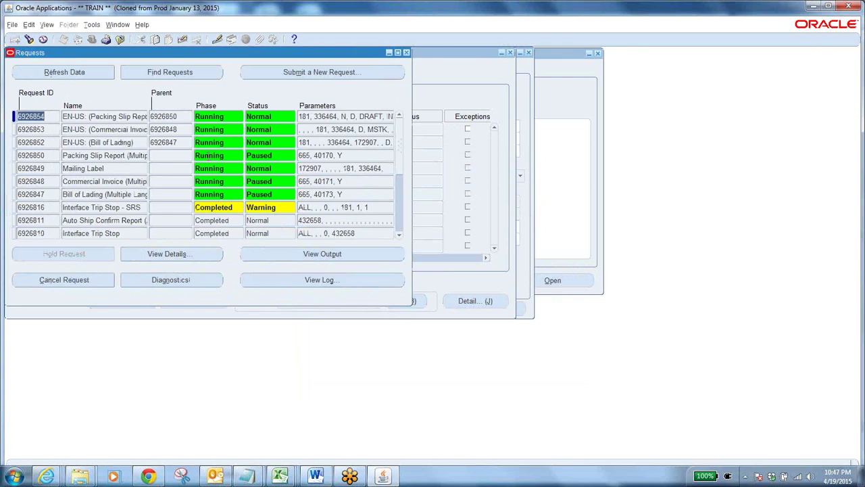
pyautogui.click(82, 75)
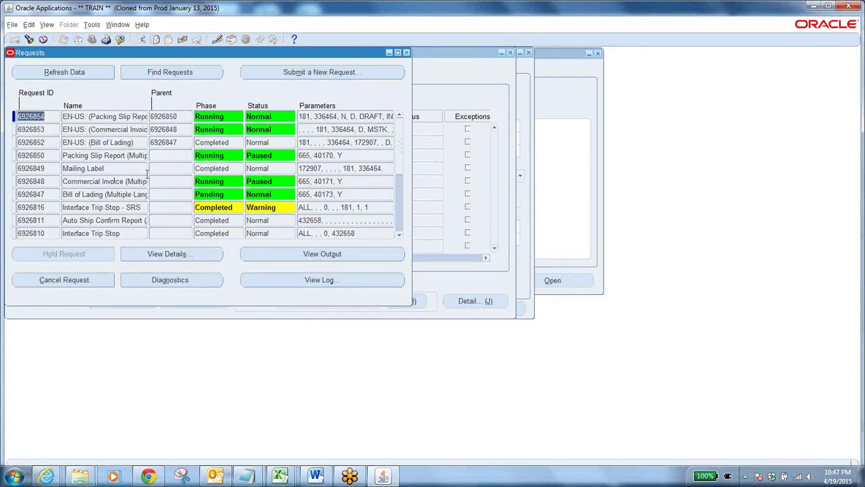
pyautogui.click(119, 194)
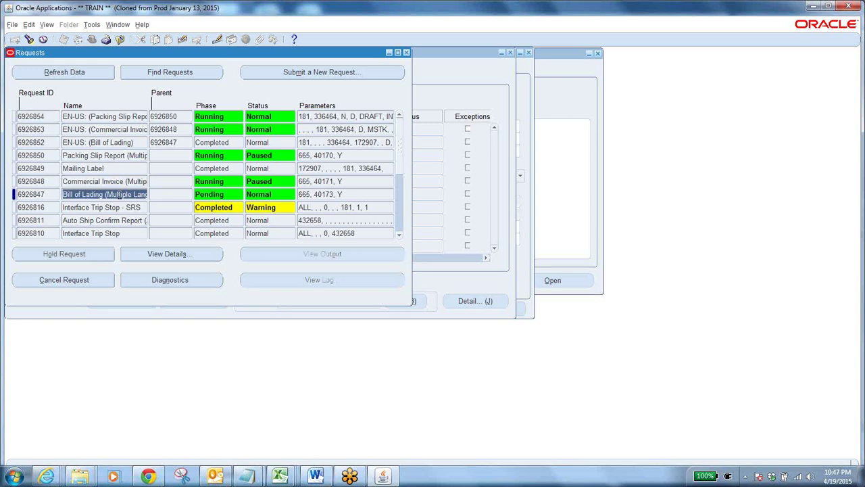
pyautogui.click(122, 182)
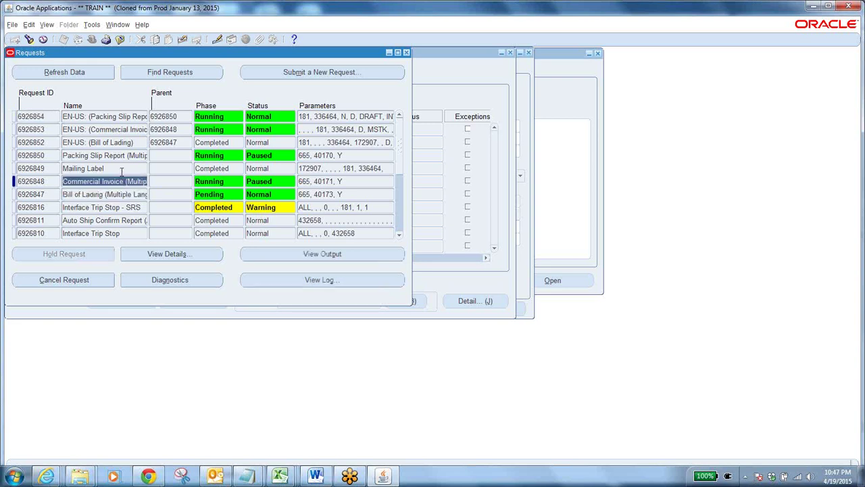
pyautogui.click(122, 169)
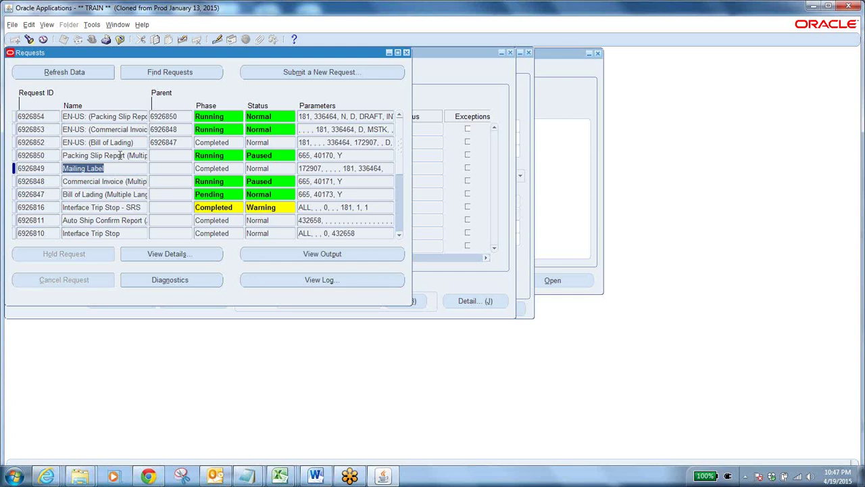
pyautogui.click(120, 155)
# Refresh until requests 6926853, 6926854 and Interface Trip Stop 6926810 complete, then close the request list
pyautogui.click(139, 142)
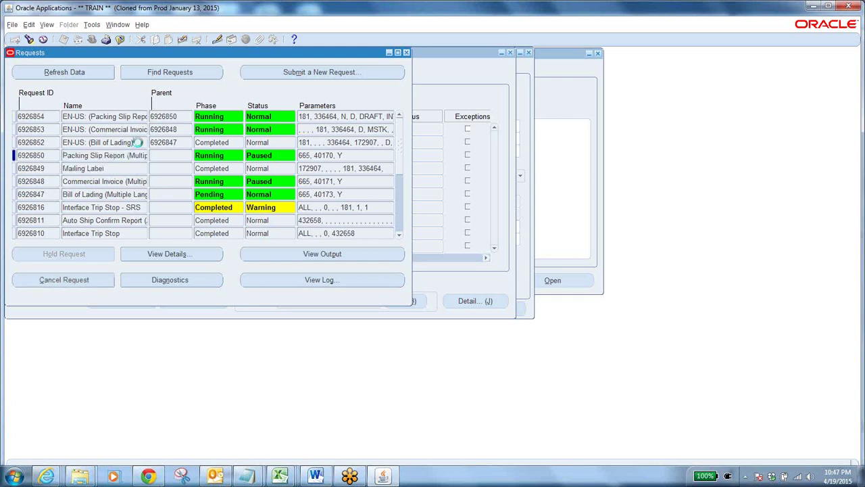
pyautogui.click(144, 126)
pyautogui.click(139, 117)
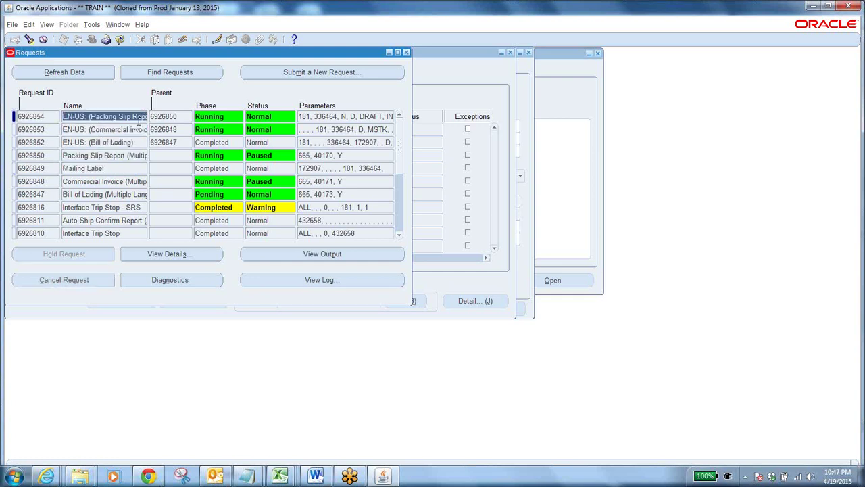
pyautogui.click(61, 73)
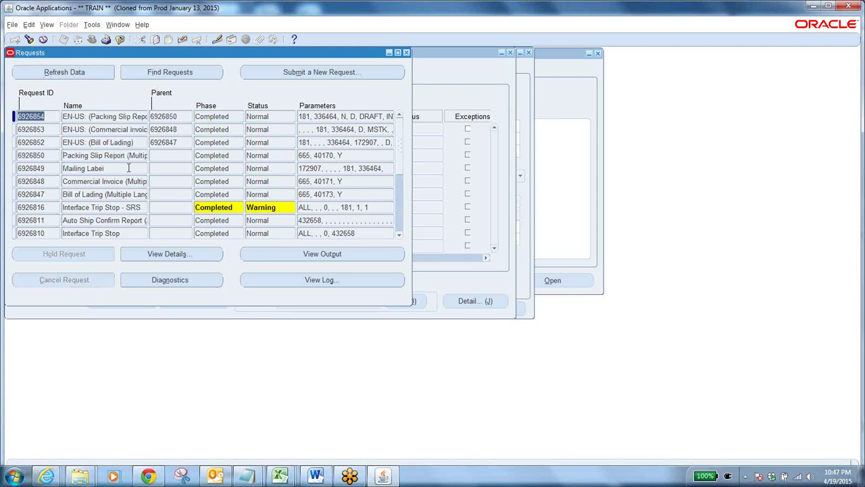
pyautogui.click(125, 233)
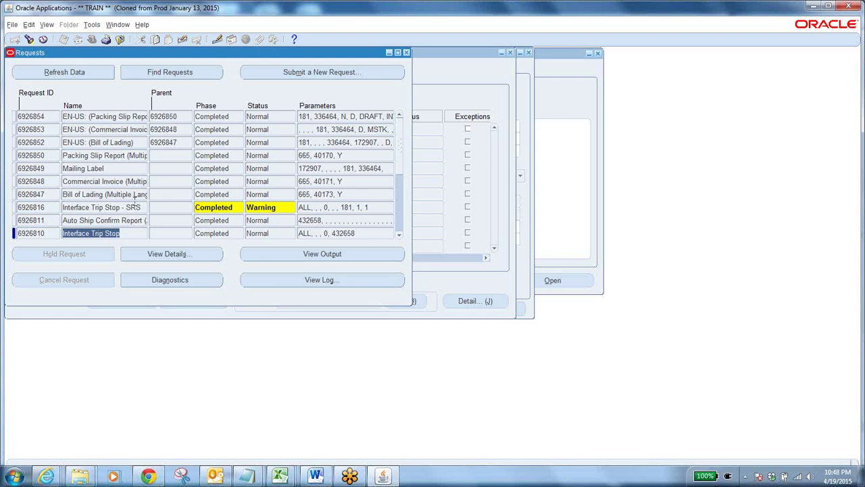
pyautogui.moveTo(129, 58); pyautogui.dragTo(296, 99)
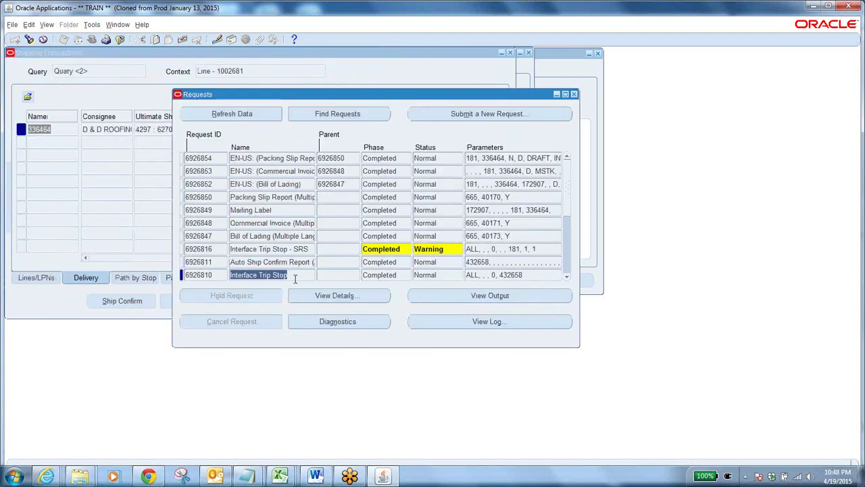
pyautogui.click(294, 275)
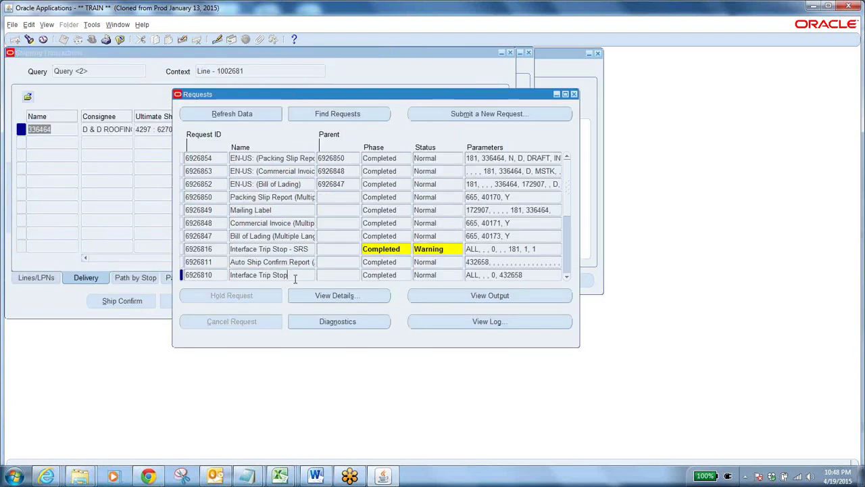
pyautogui.click(574, 94)
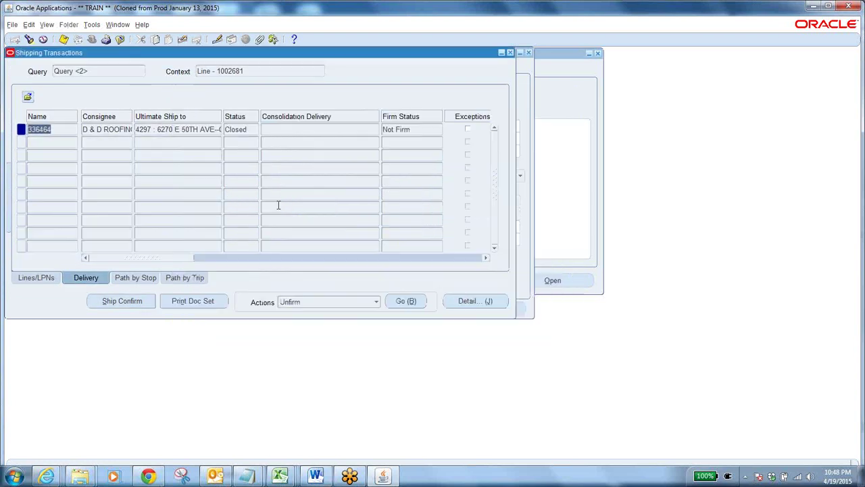
# Verify delivery Closed and line 1002681 Shipped with next step Run Interfaces, then close the form
pyautogui.click(247, 129)
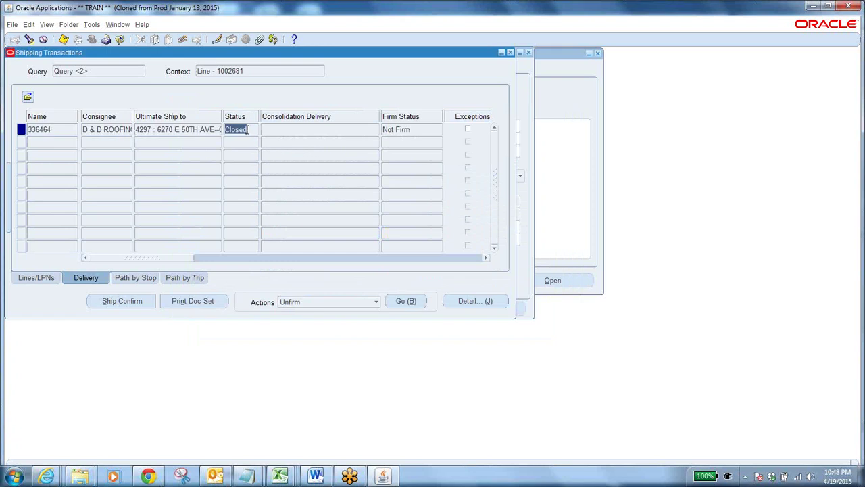
pyautogui.click(49, 284)
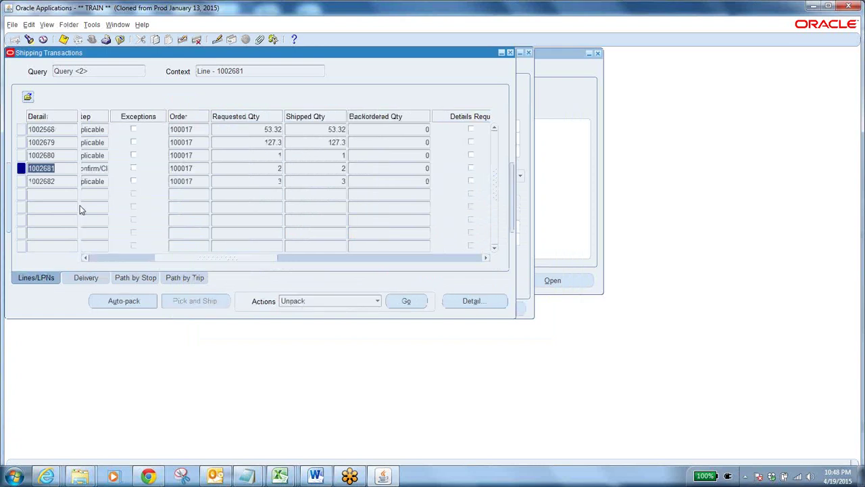
pyautogui.click(103, 257)
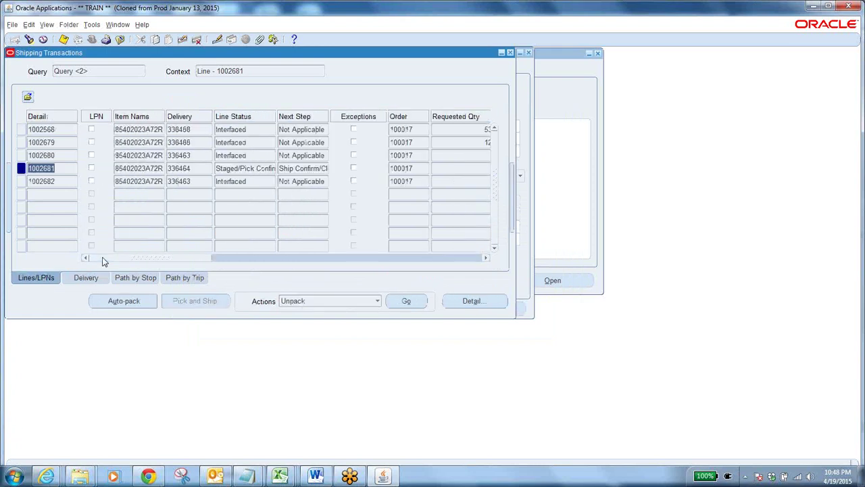
pyautogui.click(257, 156)
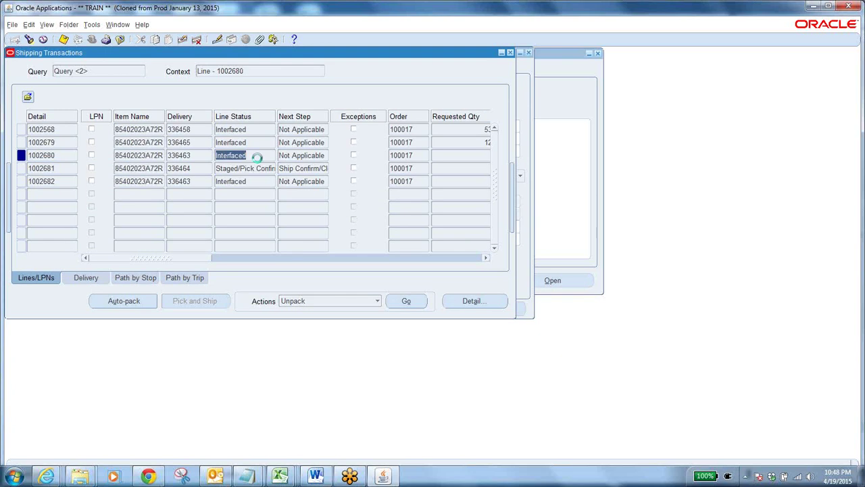
pyautogui.click(250, 168)
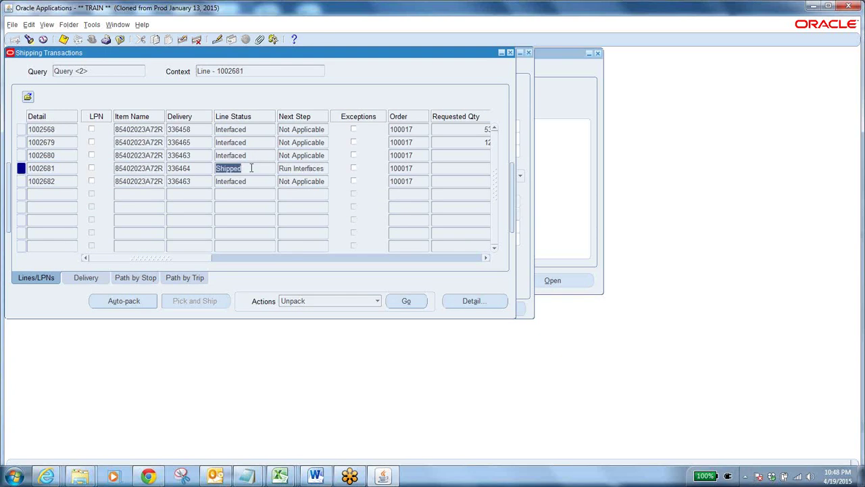
pyautogui.click(310, 168)
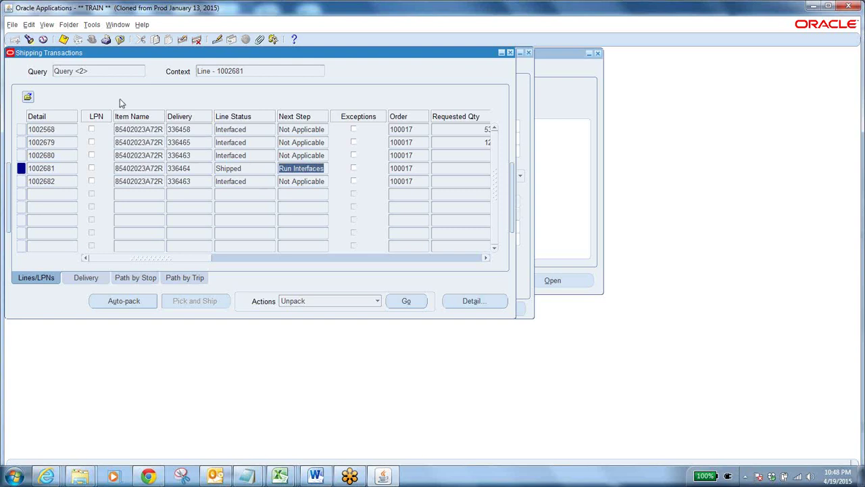
pyautogui.click(121, 39)
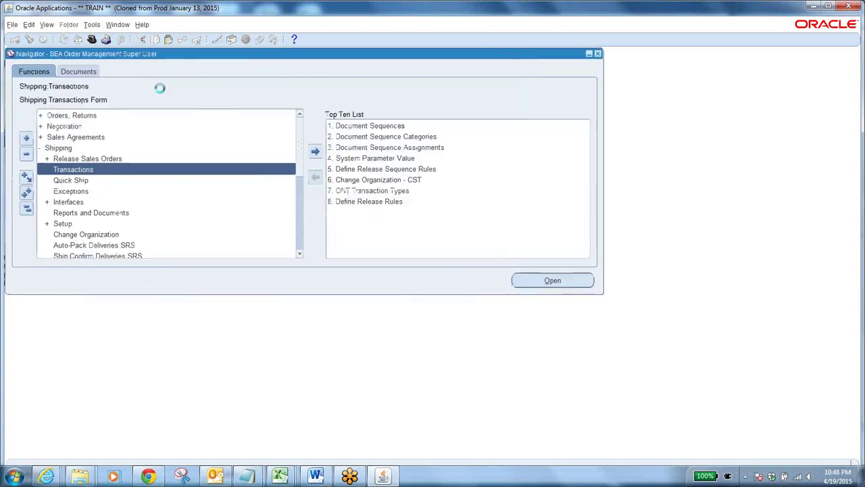
pyautogui.doubleClick(75, 202)
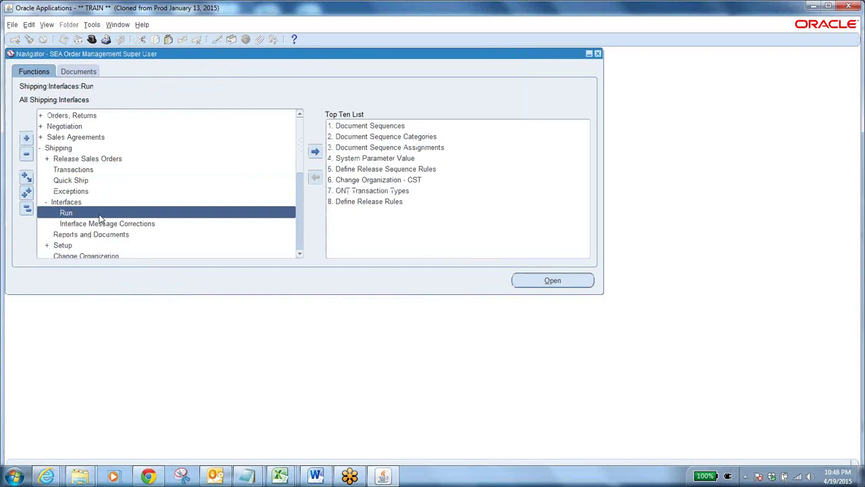
# Launch Interfaces Run and choose the single request Interface Trip Stop - SRS
pyautogui.doubleClick(122, 213)
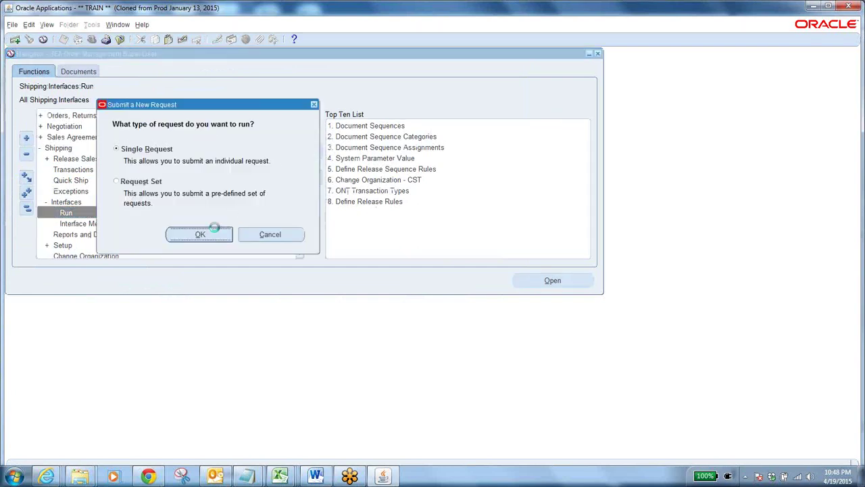
pyautogui.click(216, 231)
pyautogui.click(383, 99)
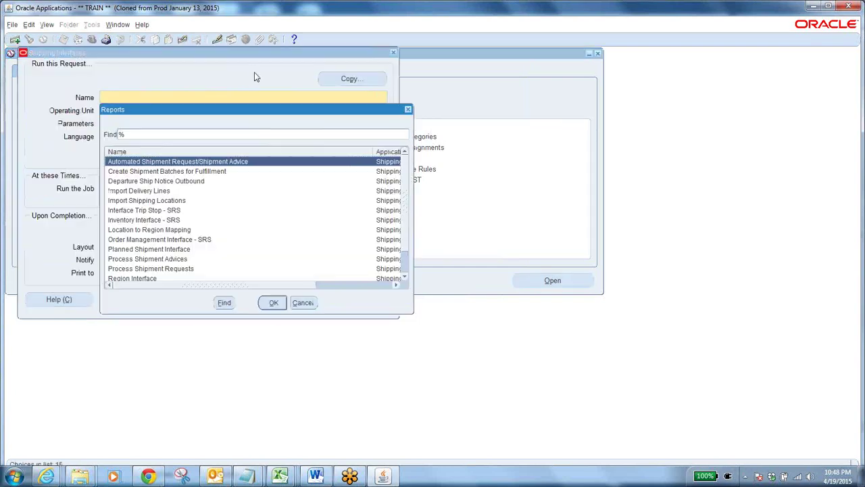
pyautogui.write('I')
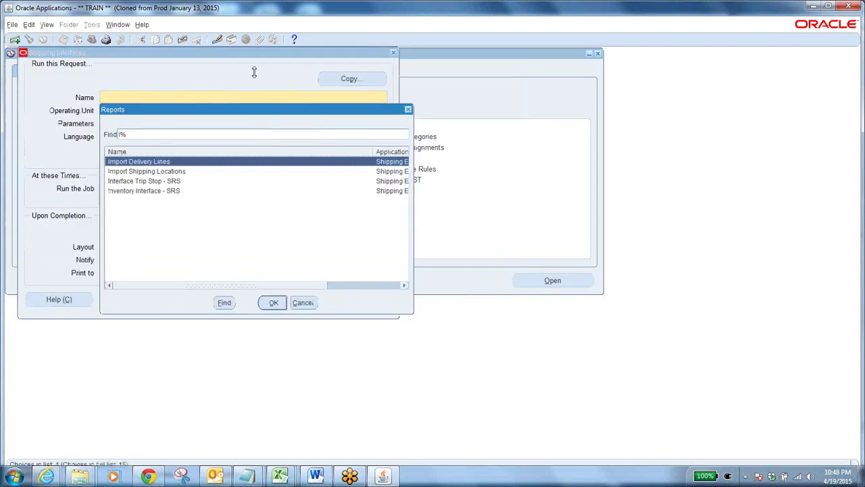
pyautogui.click(159, 182)
pyautogui.click(274, 302)
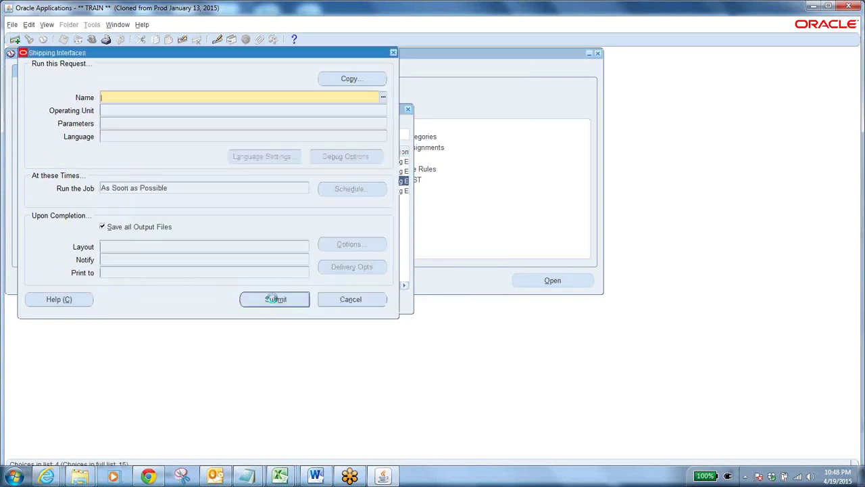
# Set Organization to UTD, submit the request, and decline submitting another
pyautogui.click(358, 229)
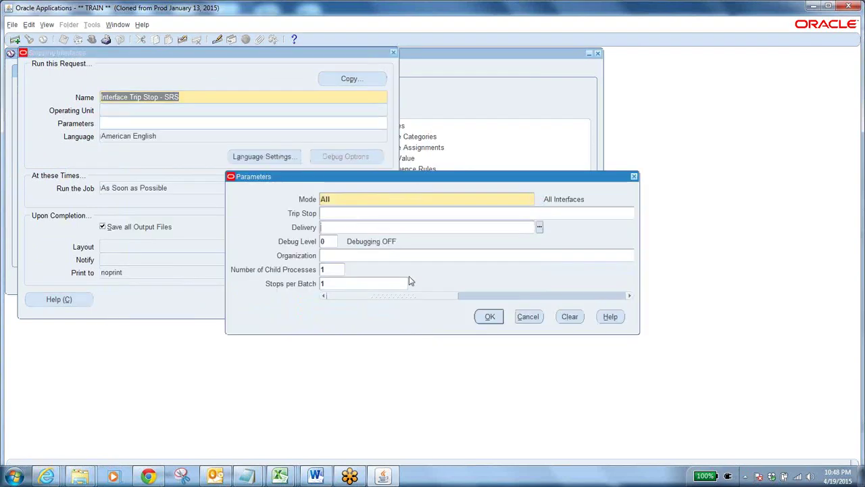
pyautogui.click(345, 257)
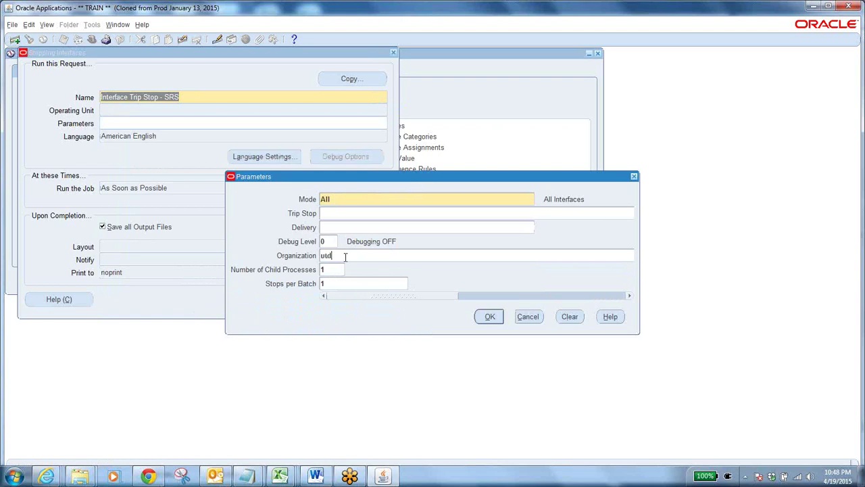
pyautogui.press('Tab')
pyautogui.click(489, 316)
pyautogui.click(255, 299)
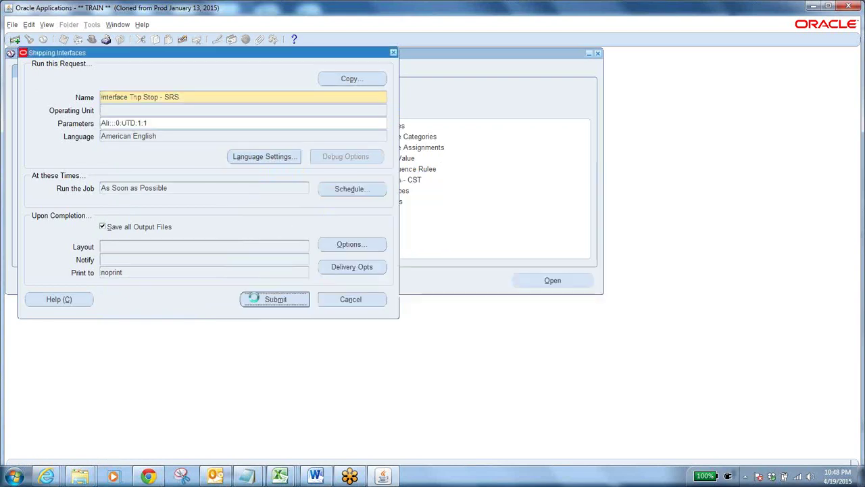
pyautogui.click(462, 284)
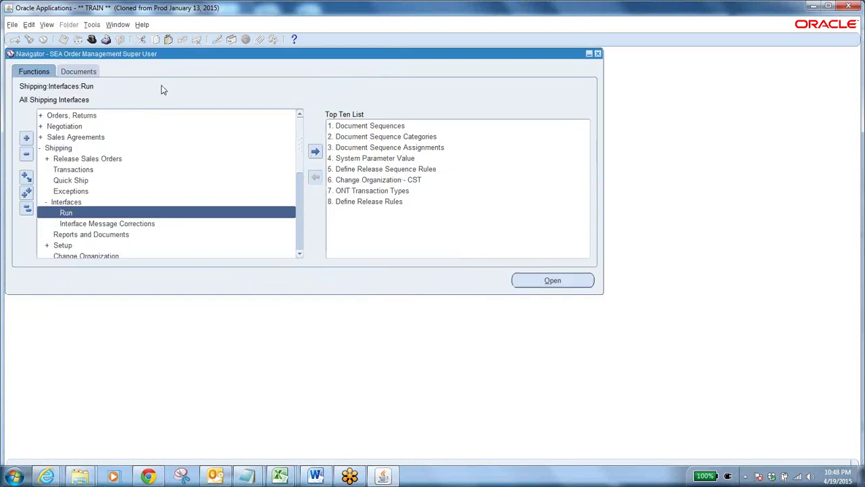
# Query shipping lines for order 100017 in Shipping Transactions
pyautogui.doubleClick(86, 169)
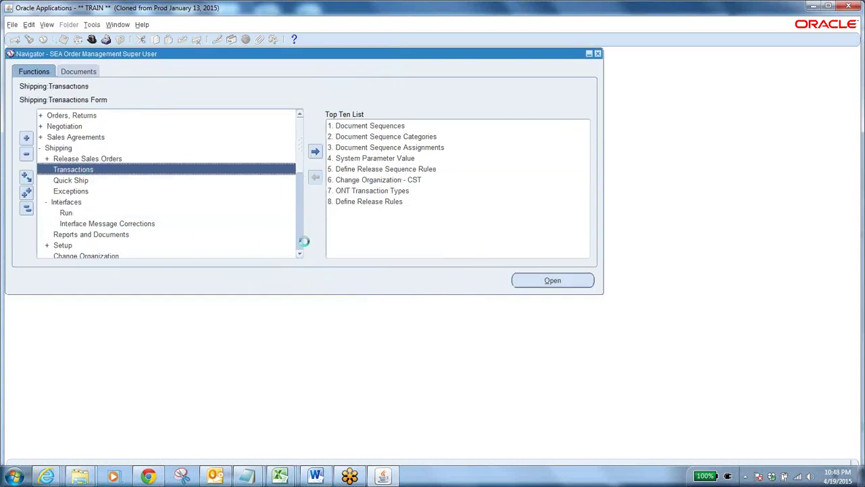
pyautogui.click(261, 160)
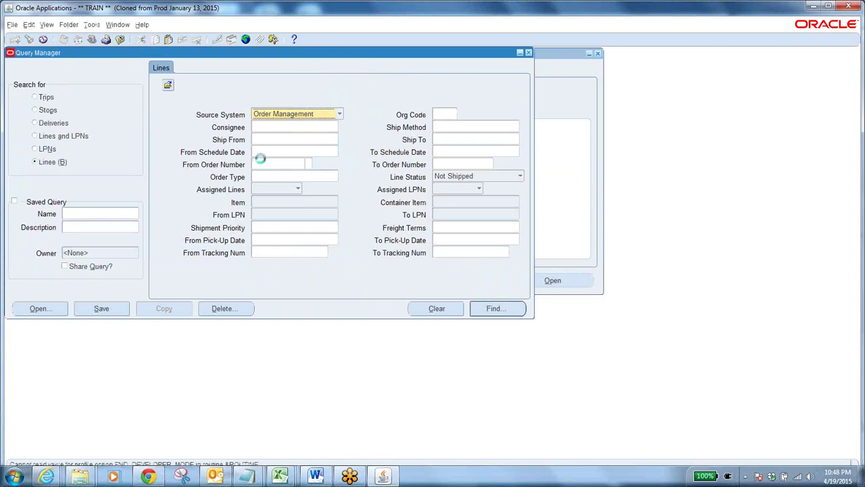
pyautogui.write('1000')
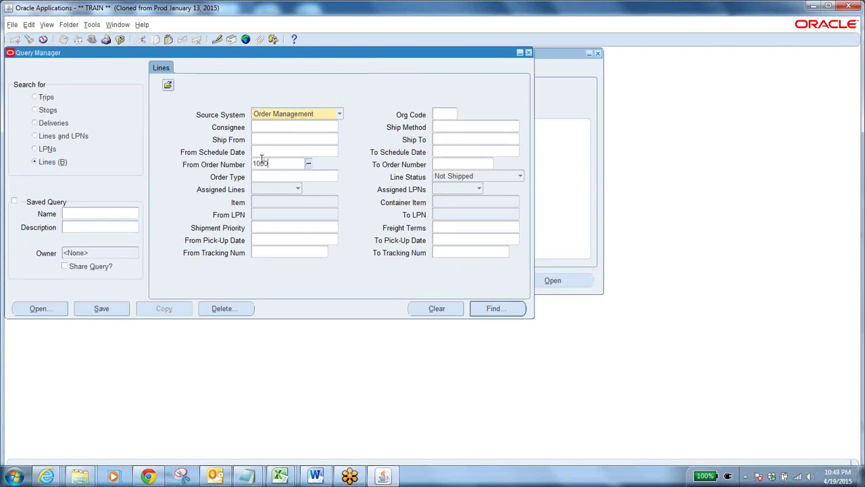
pyautogui.write('17')
pyautogui.press('Tab')
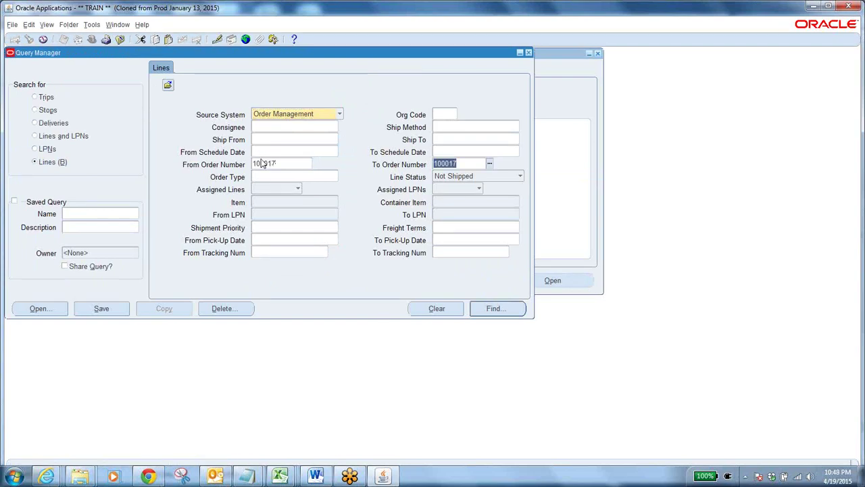
pyautogui.click(492, 307)
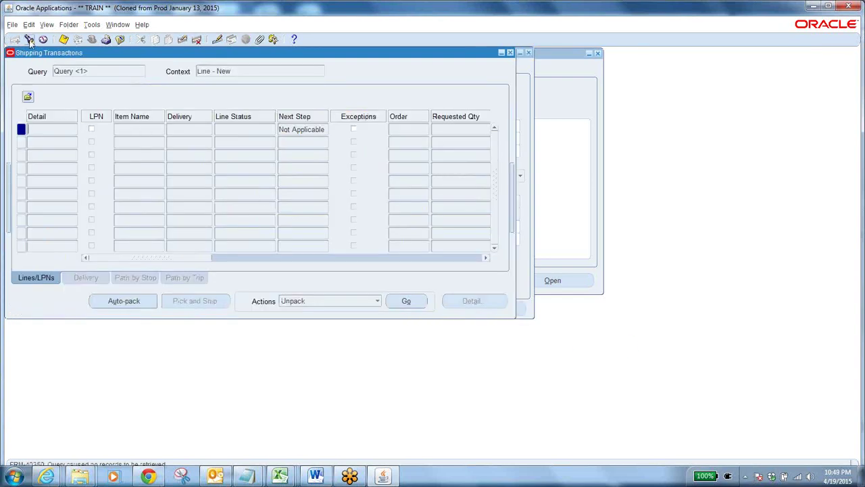
# Clear the Line Status filter, rerun the search to see all lines Interfaced, and close the form
pyautogui.click(29, 40)
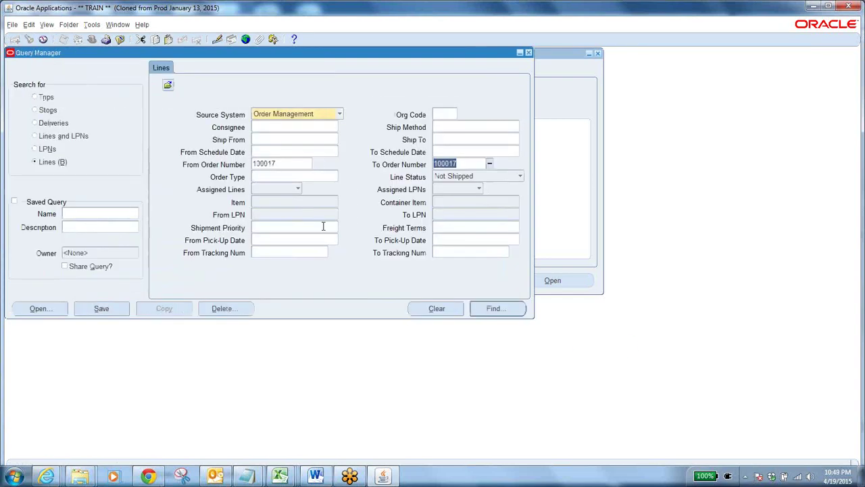
pyautogui.click(518, 176)
pyautogui.scroll(-2, 512, 205)
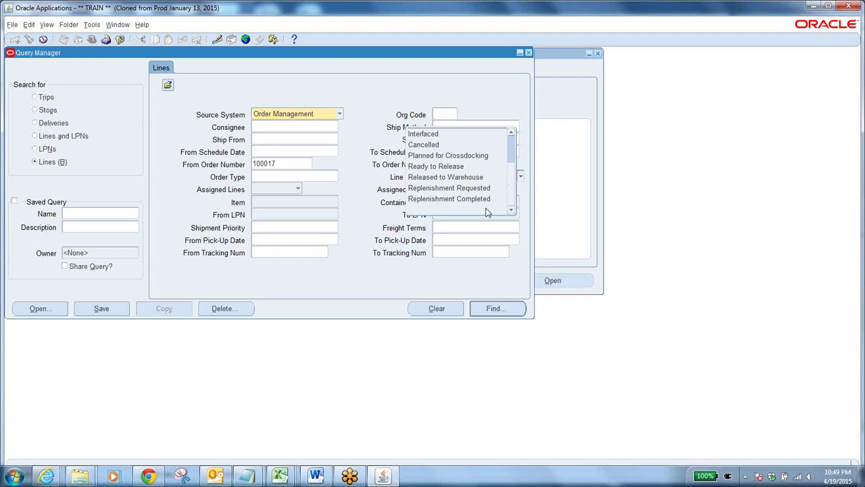
pyautogui.click(488, 210)
pyautogui.click(506, 310)
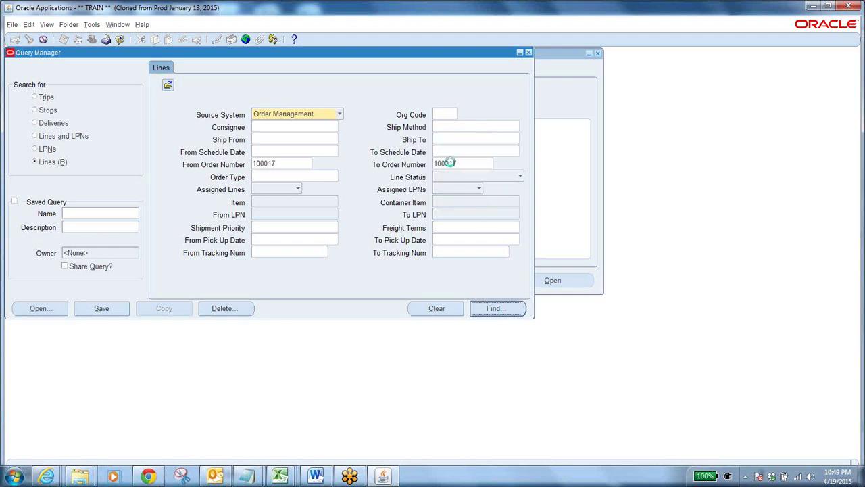
pyautogui.click(256, 128)
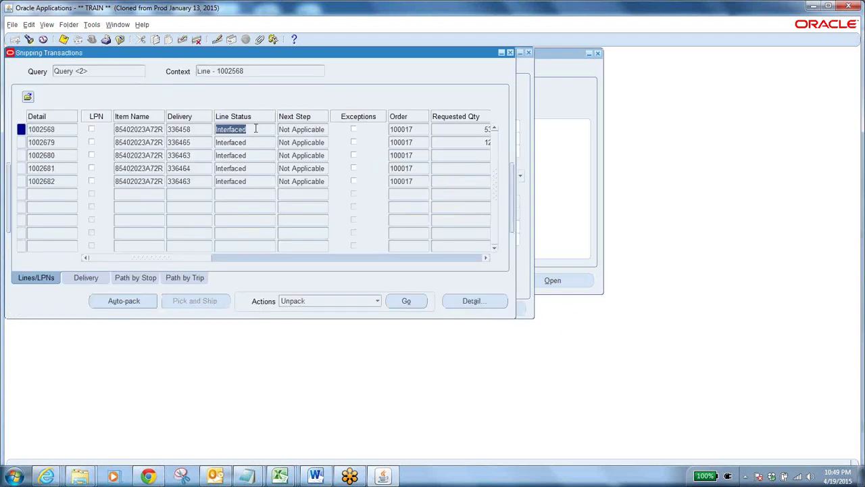
pyautogui.click(120, 39)
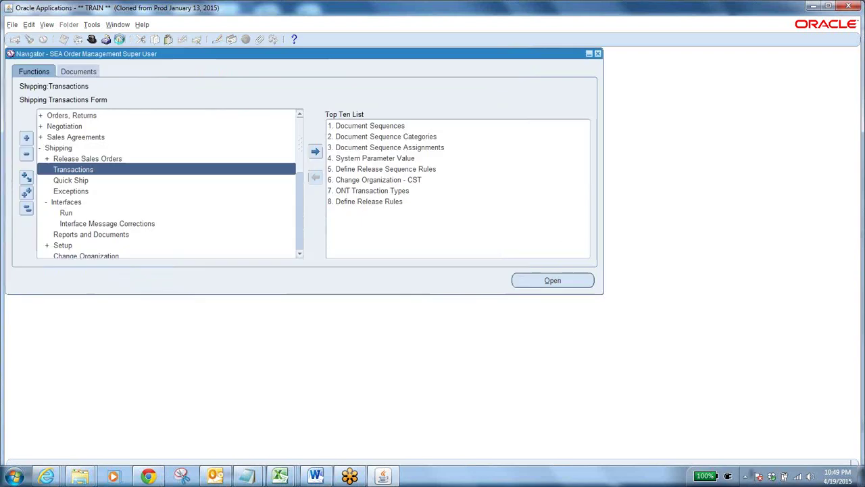
# Open Sales Orders and query order 100017 with Ctrl+F11
pyautogui.click(27, 208)
pyautogui.doubleClick(86, 116)
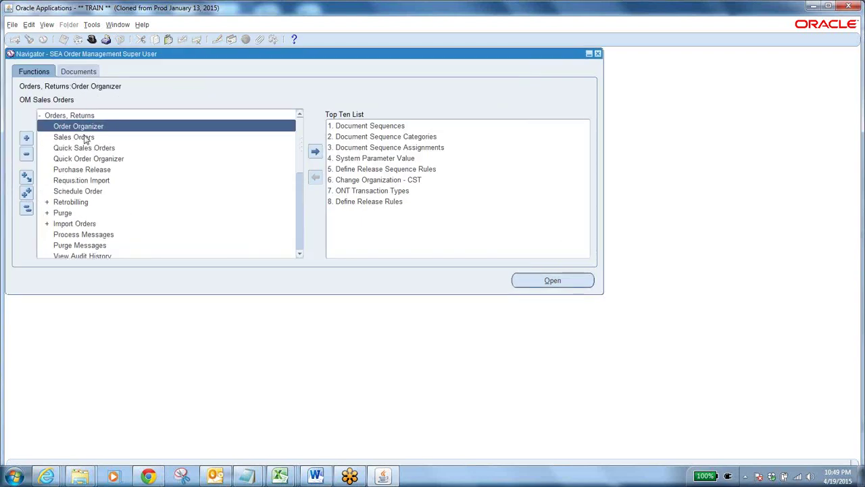
pyautogui.doubleClick(85, 137)
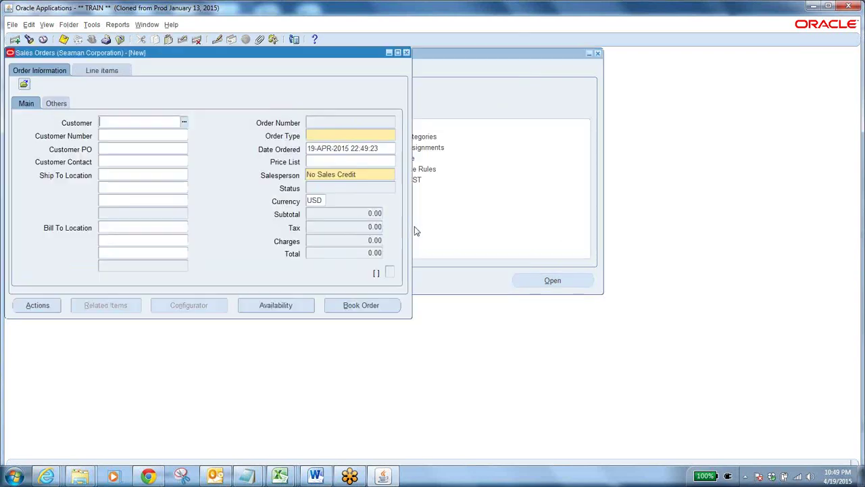
pyautogui.click(333, 123)
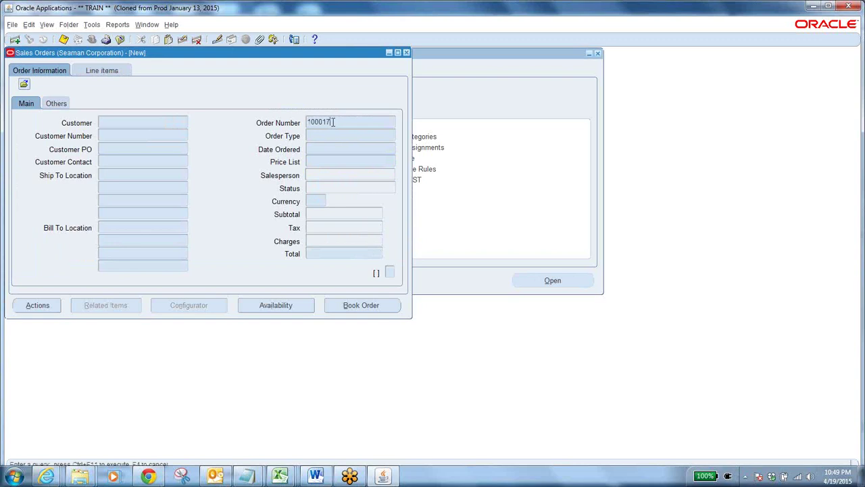
pyautogui.hotkey('ctrl', 'F11')
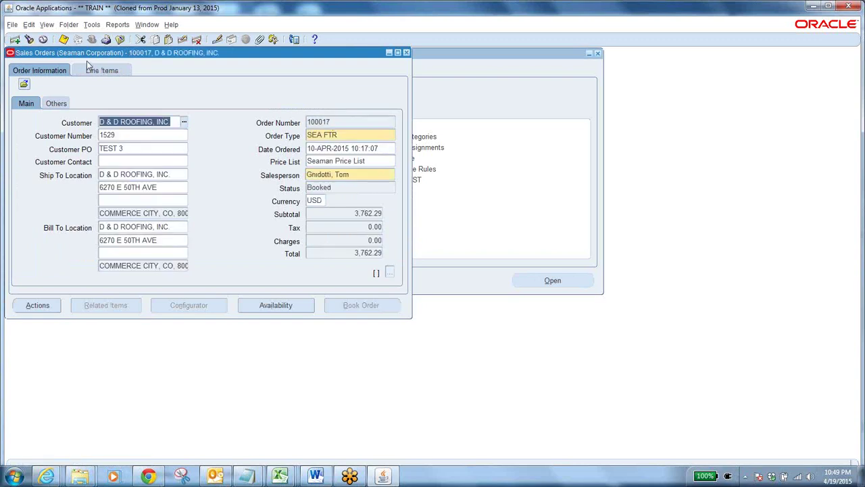
# Review line statuses Closed, Awaiting Fulfillment and Shipped in Line Items, then close the form
pyautogui.click(88, 68)
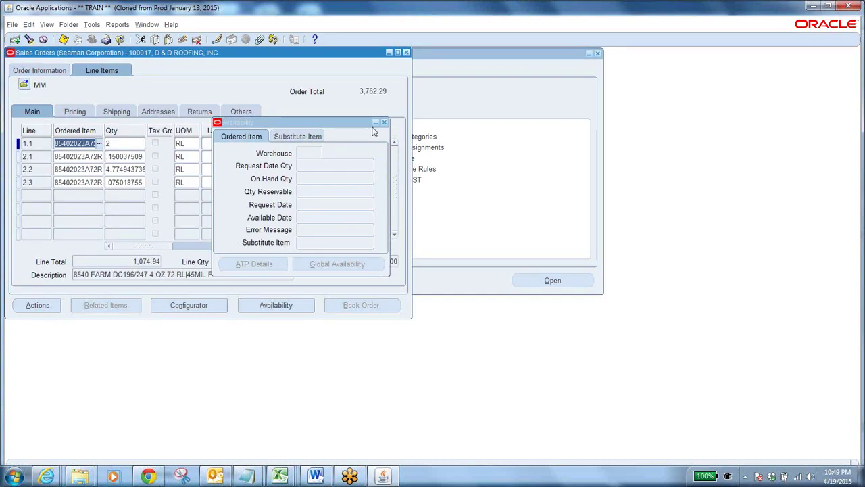
pyautogui.click(384, 122)
pyautogui.moveTo(145, 246); pyautogui.dragTo(193, 249)
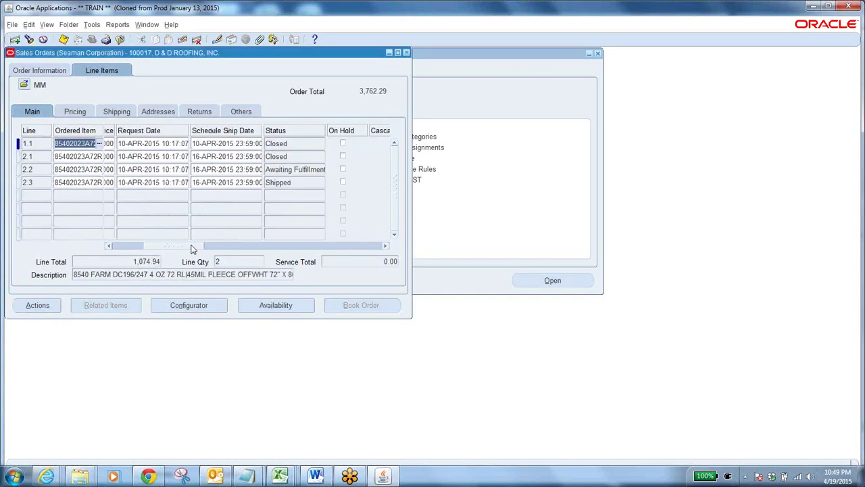
pyautogui.click(307, 170)
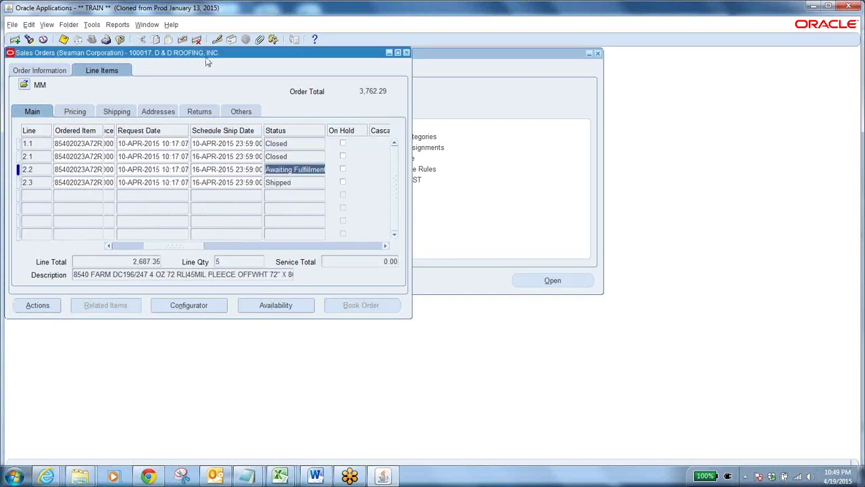
pyautogui.click(120, 39)
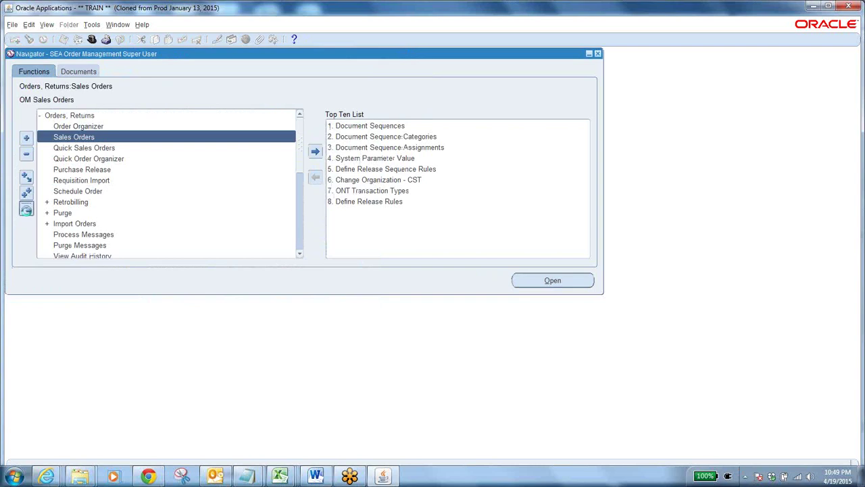
# Switch the responsibility to SEA Inventory
pyautogui.click(92, 39)
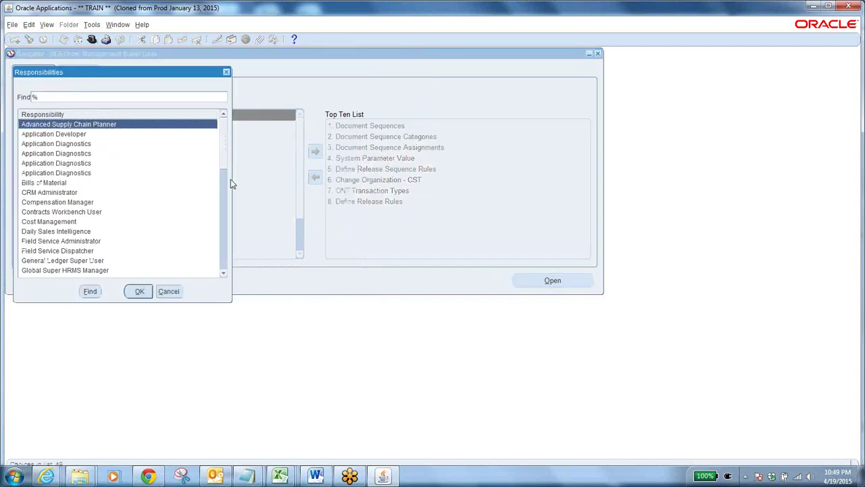
pyautogui.write('sEA')
pyautogui.click(74, 173)
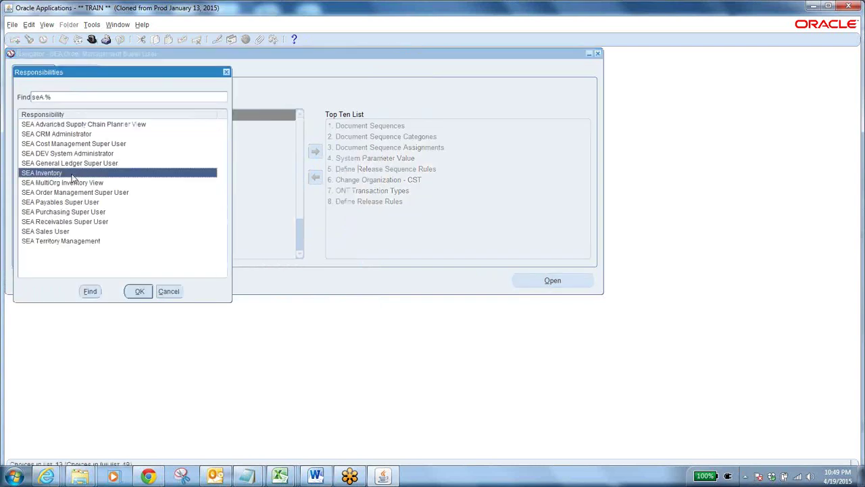
pyautogui.click(139, 290)
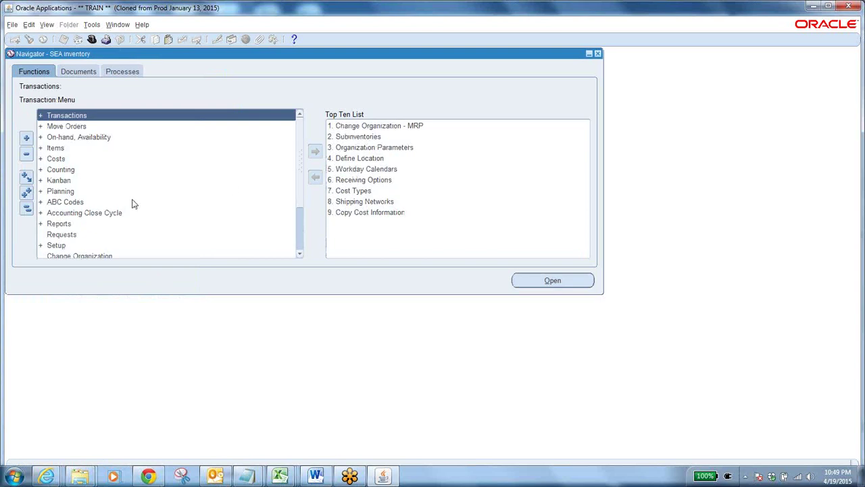
# Submit Workflow Background Engine with Process Deferred Yes and Process Timeout No
pyautogui.scroll(-2, 301, 251)
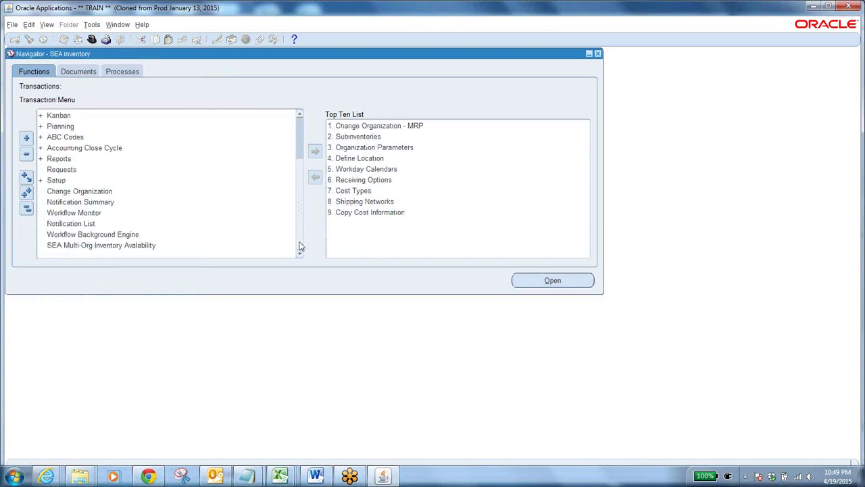
pyautogui.doubleClick(110, 234)
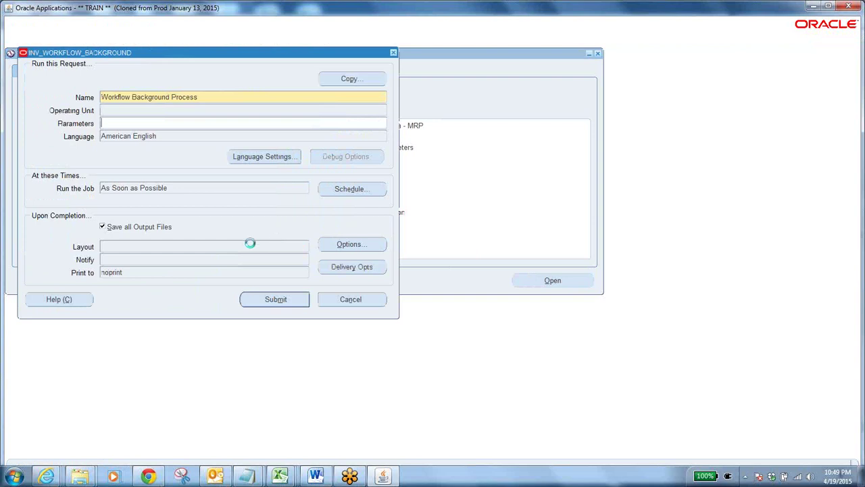
pyautogui.click(376, 249)
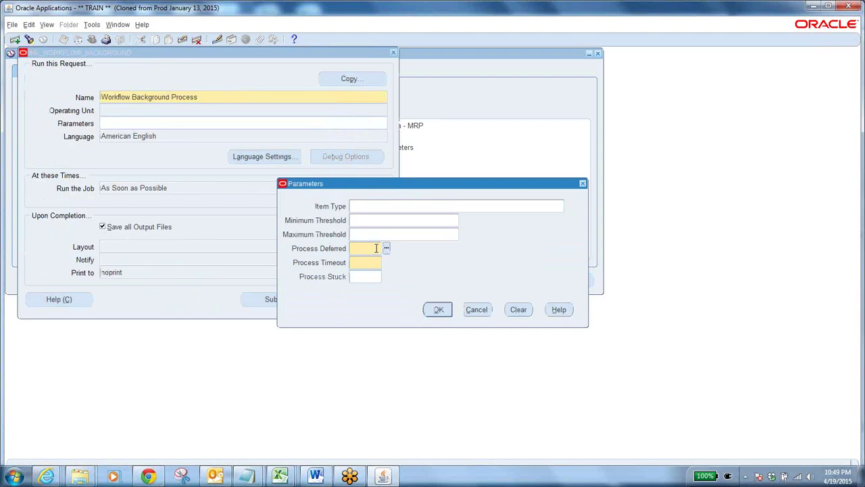
pyautogui.write('Yes')
pyautogui.press('Tab')
pyautogui.write('No')
pyautogui.press('Tab')
pyautogui.click(439, 309)
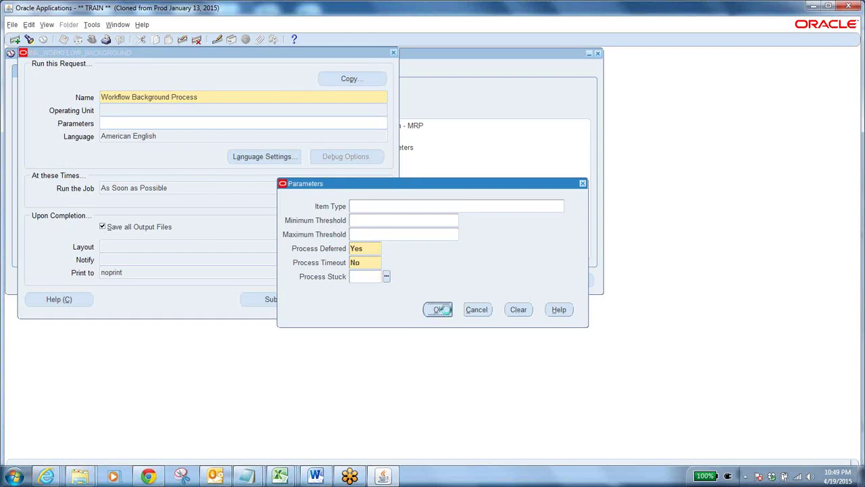
pyautogui.click(272, 297)
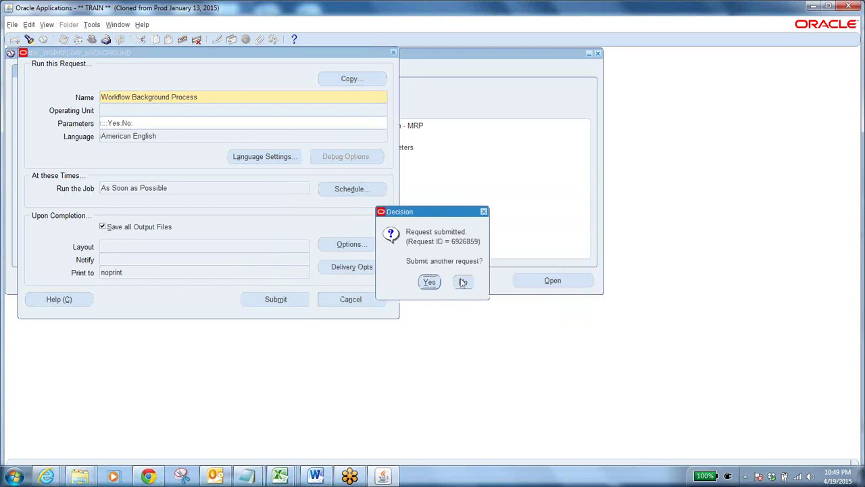
pyautogui.click(464, 282)
# Check in View > Requests that the workflow request completed, then close the window
pyautogui.click(30, 211)
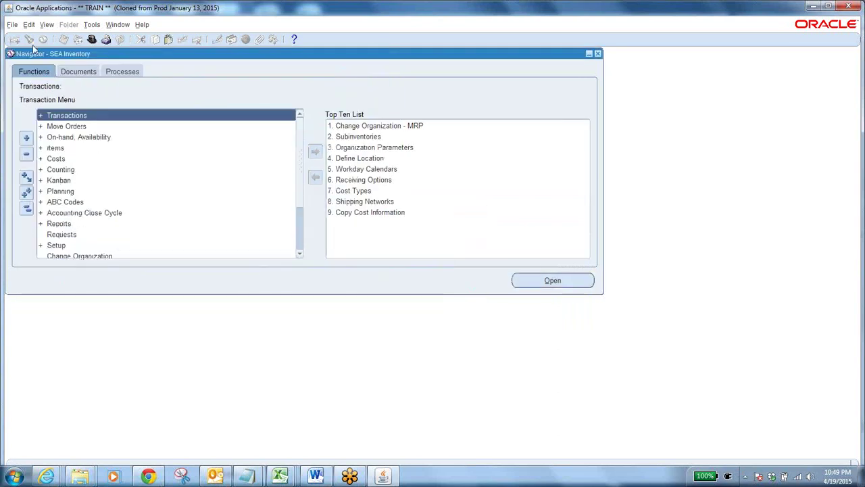
pyautogui.click(45, 24)
pyautogui.click(60, 162)
pyautogui.click(300, 282)
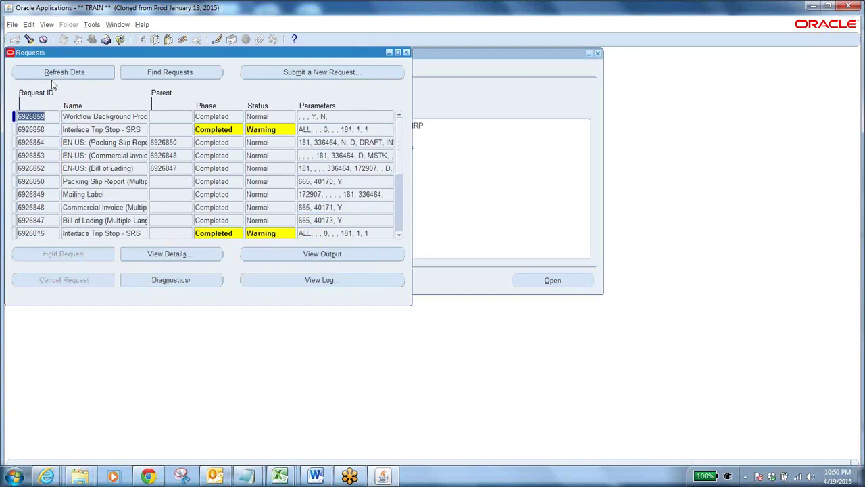
pyautogui.click(53, 73)
pyautogui.click(120, 39)
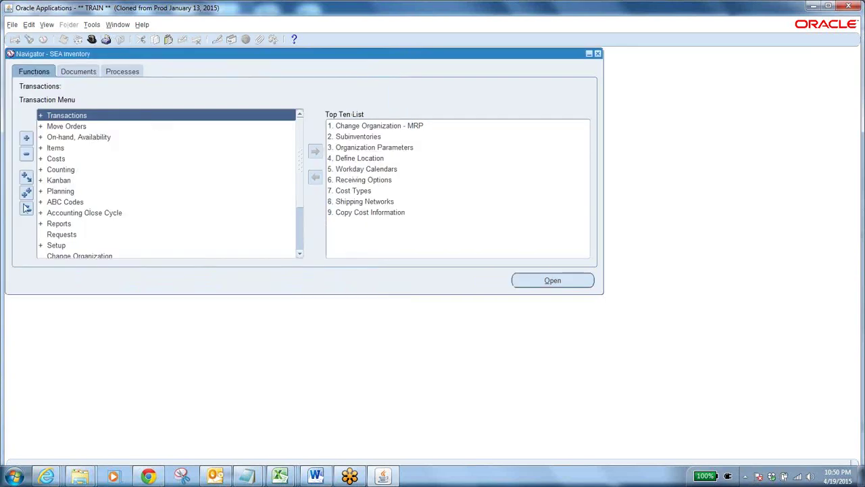
# Switch to the SEA Order Management Super User responsibility and open the Sales Orders form
pyautogui.click(91, 40)
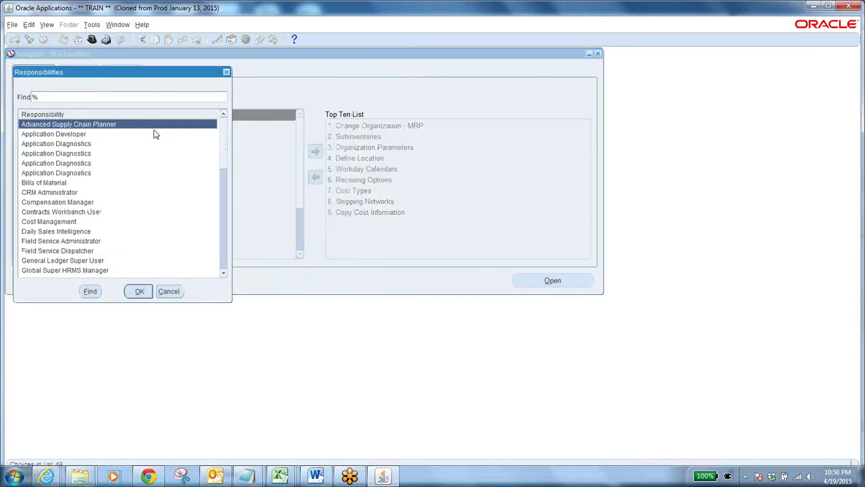
pyautogui.write('sea')
pyautogui.click(121, 193)
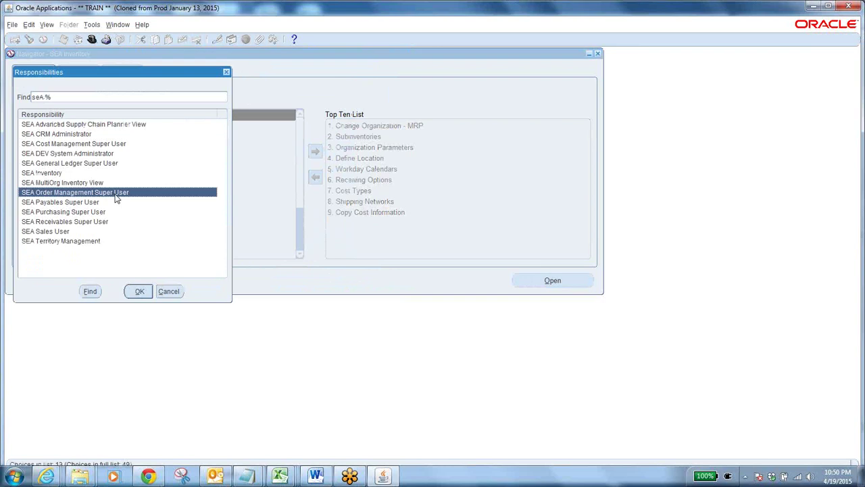
pyautogui.click(139, 290)
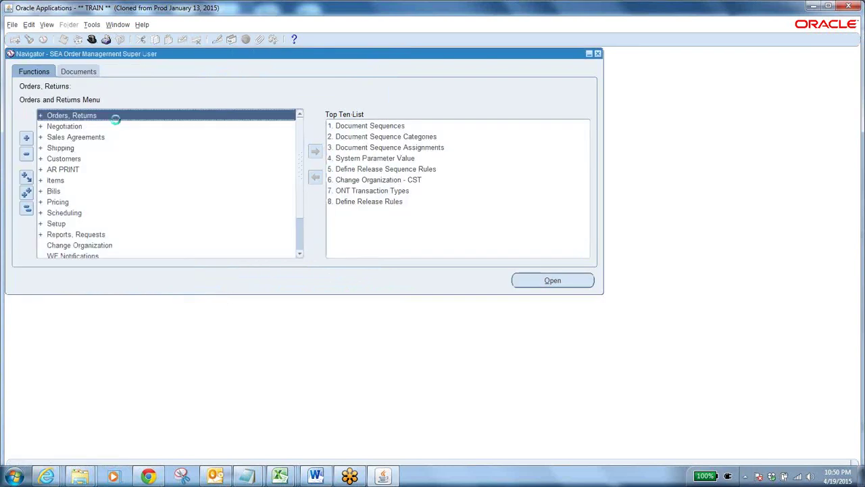
pyautogui.doubleClick(115, 115)
pyautogui.doubleClick(142, 137)
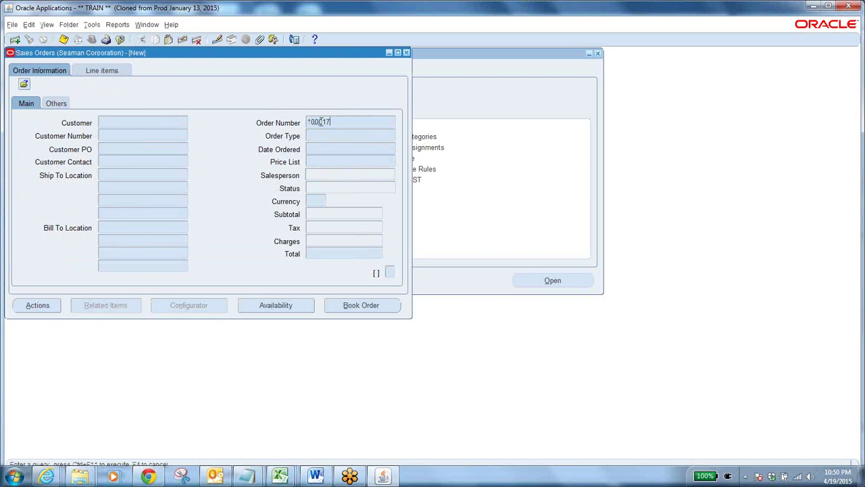
# Review order 100017's line items, then call up the actions menu for line 1.1
pyautogui.click(89, 72)
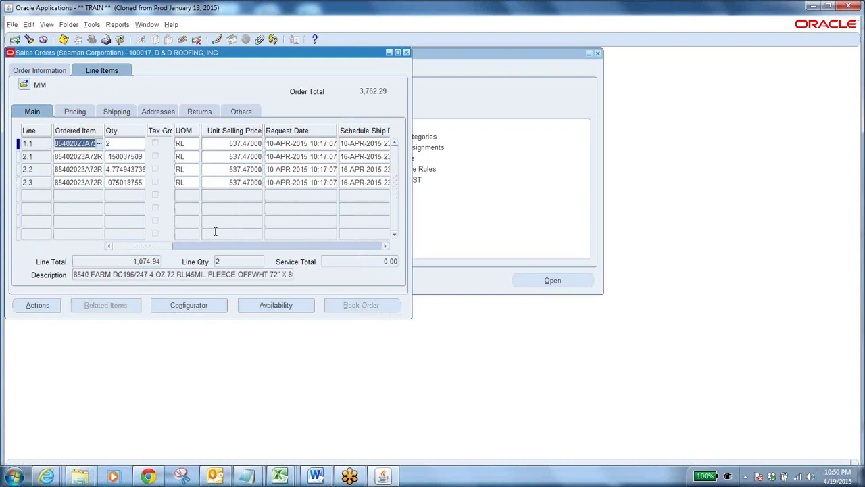
pyautogui.moveTo(154, 248); pyautogui.dragTo(196, 247)
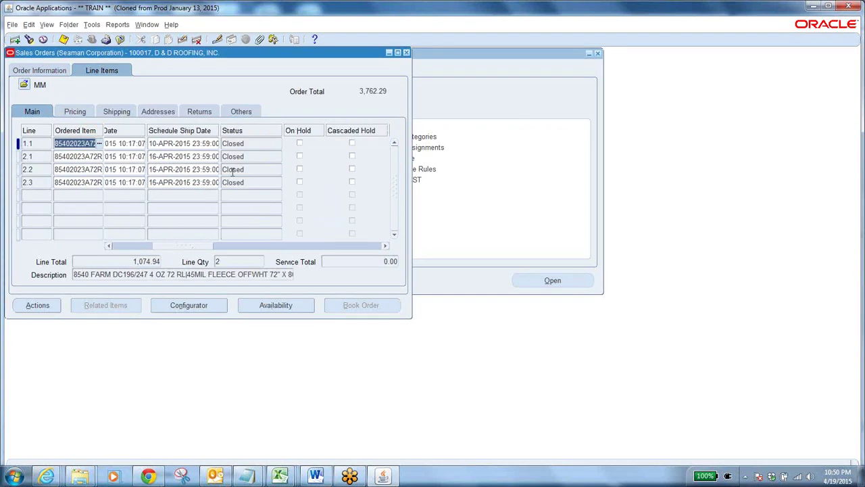
pyautogui.click(246, 156)
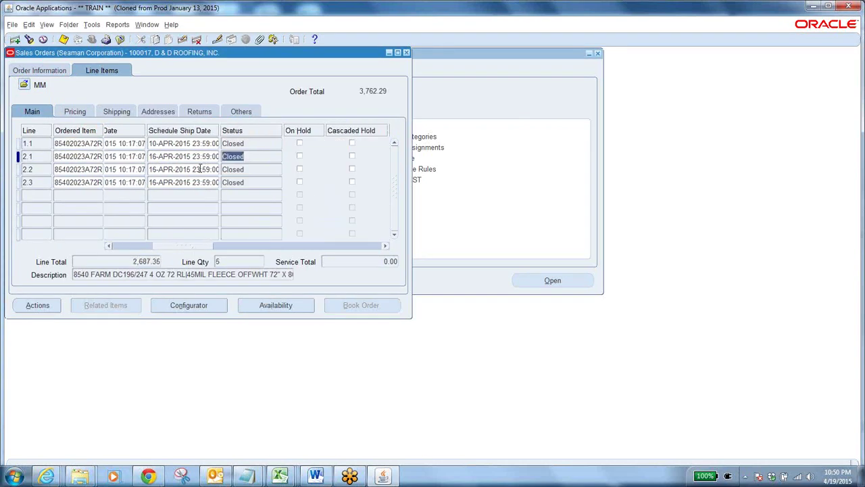
pyautogui.click(72, 143)
pyautogui.rightClick(69, 143)
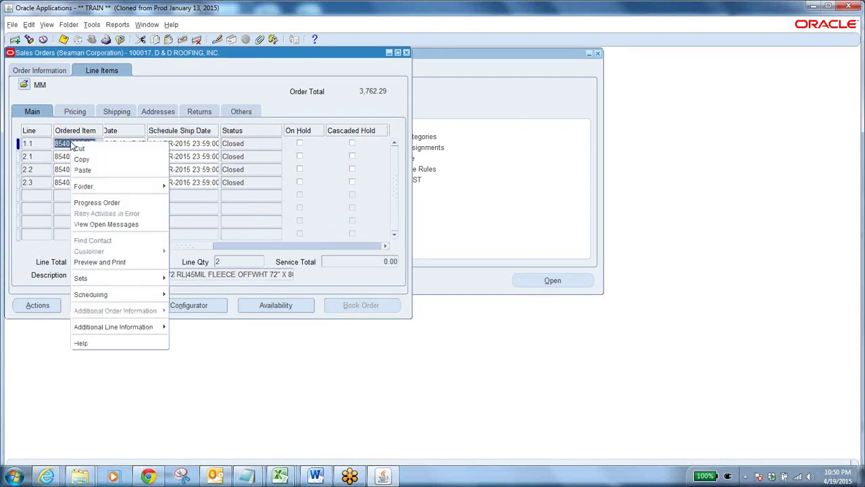
# Show line 1.1's invoice 222736 (SEA_OM_Invoices, 1,074.94), copy its number, and bring up the classes trails notes
pyautogui.moveTo(121, 329)
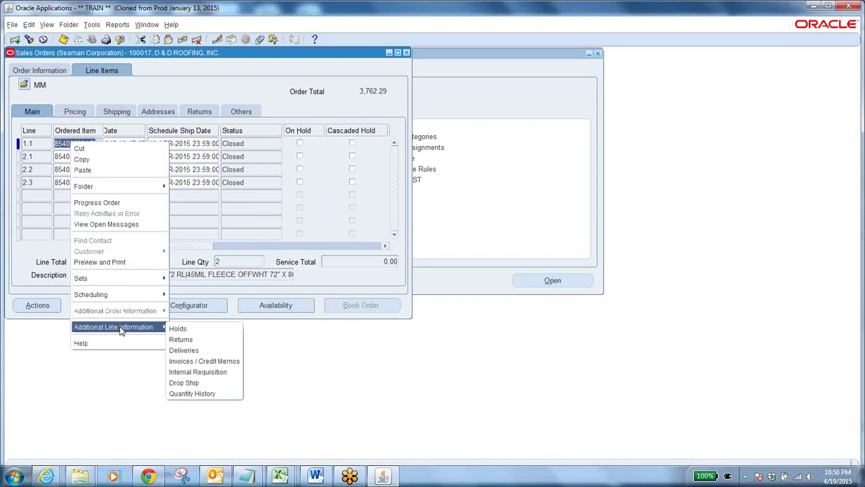
pyautogui.click(182, 361)
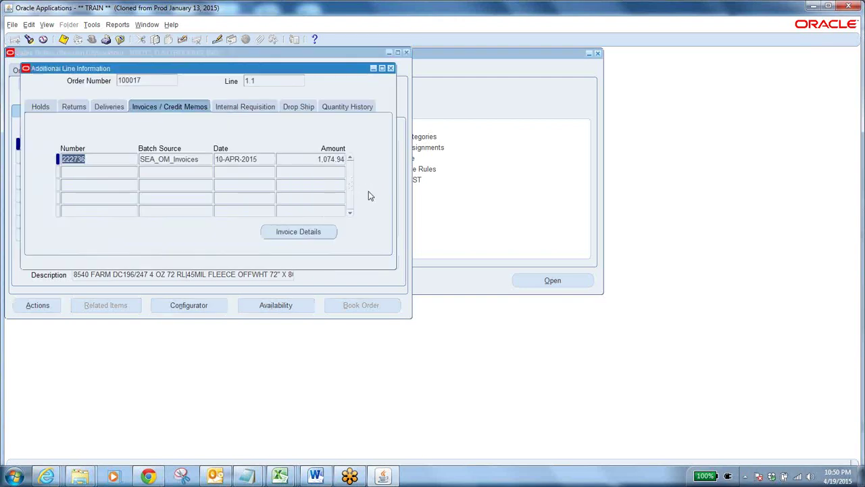
pyautogui.click(92, 161)
pyautogui.doubleClick(99, 157)
pyautogui.click(247, 476)
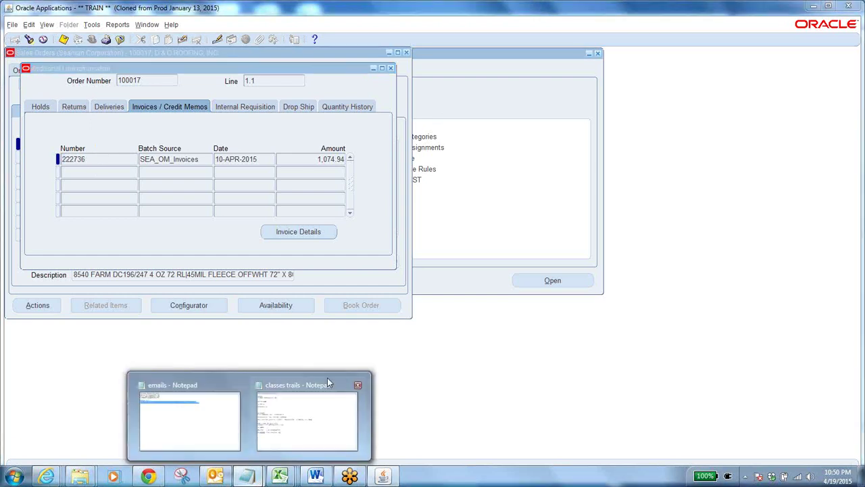
pyautogui.click(327, 384)
# Note invoice 222736 under the SO 100017 line in the classes trails file, then return to Oracle
pyautogui.click(160, 269)
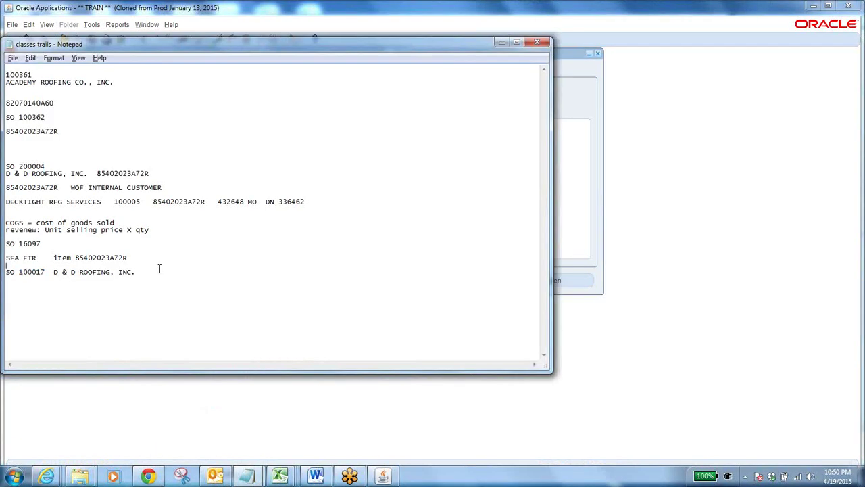
pyautogui.press('Return')
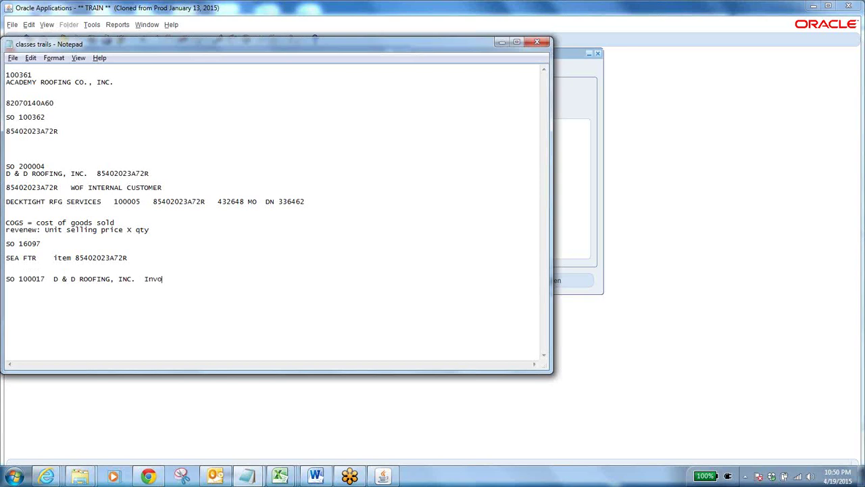
pyautogui.write('222736')
pyautogui.hotkey('alt', 'Tab')
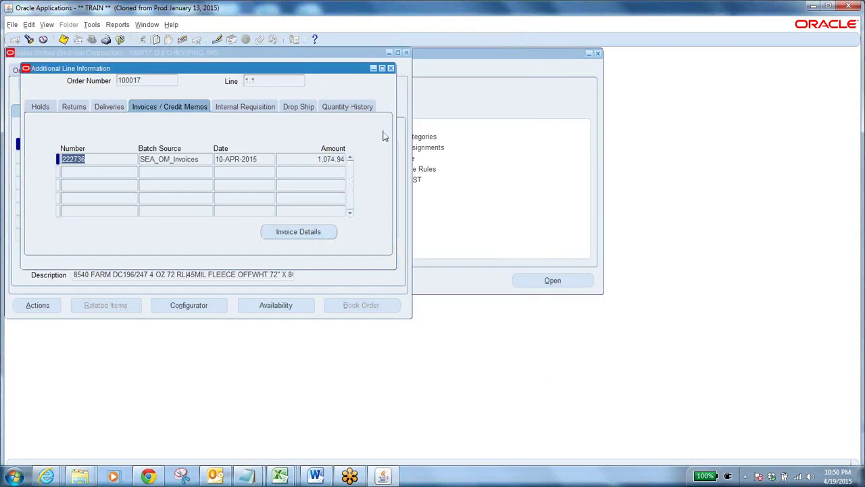
# Confirm line 2.3 has no invoices yet, then close Sales Orders and collapse the Navigator tree
pyautogui.click(390, 68)
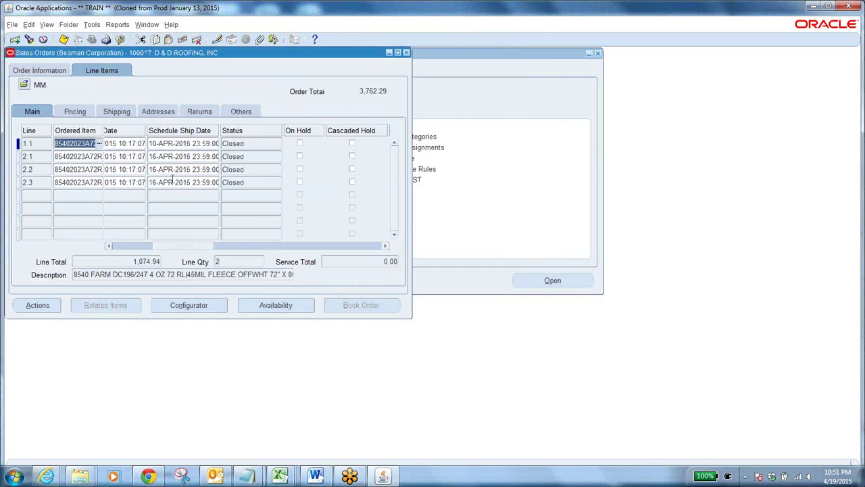
pyautogui.click(91, 181)
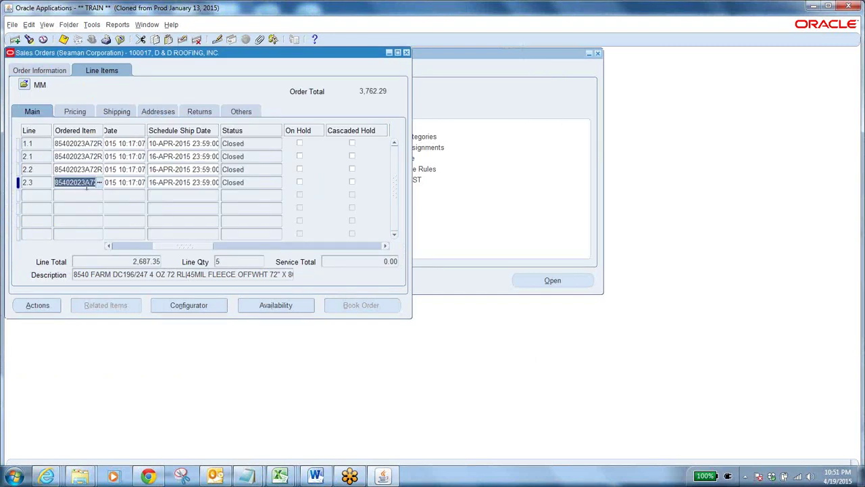
pyautogui.rightClick(86, 183)
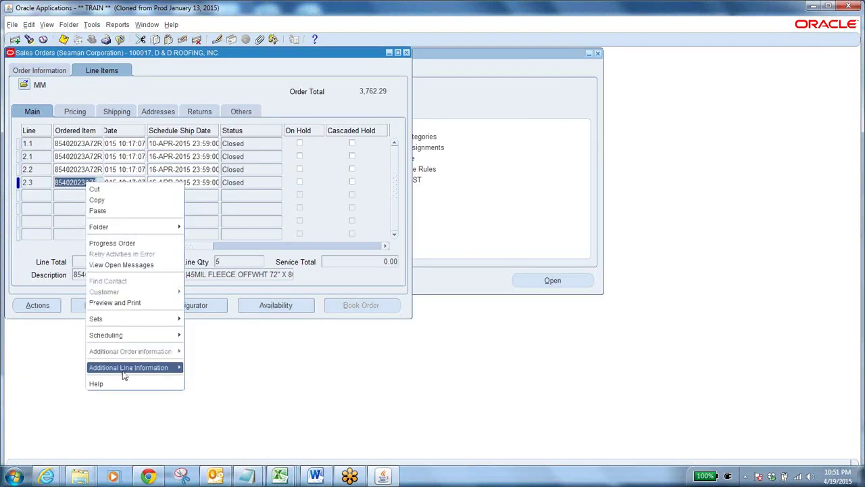
pyautogui.moveTo(125, 368)
pyautogui.click(214, 402)
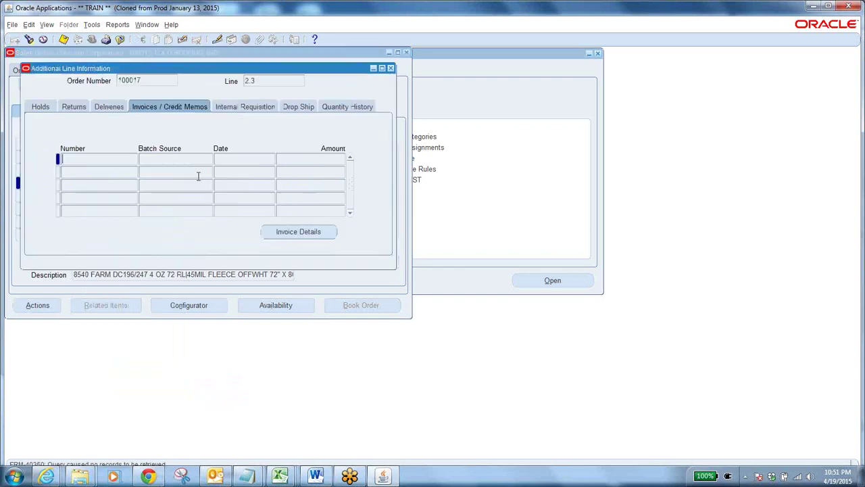
pyautogui.click(120, 40)
pyautogui.click(27, 213)
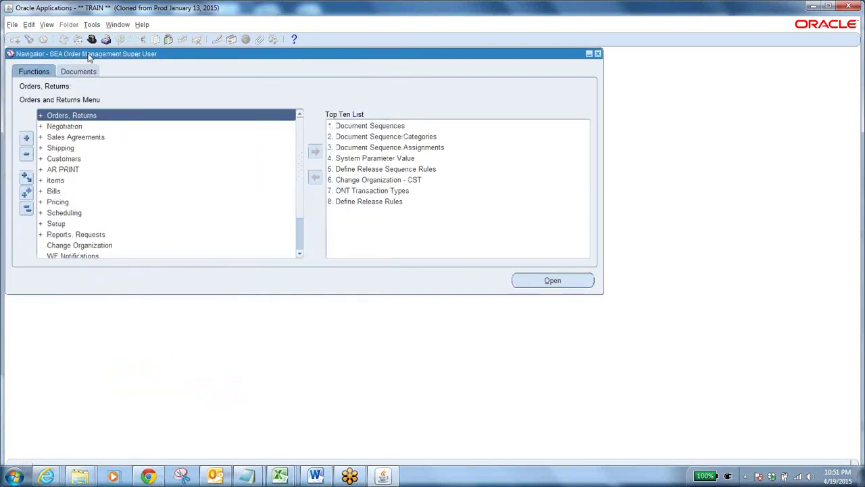
# Switch to SEA Receivables Super User and start a single AutoInvoice request
pyautogui.click(92, 40)
pyautogui.write('s%')
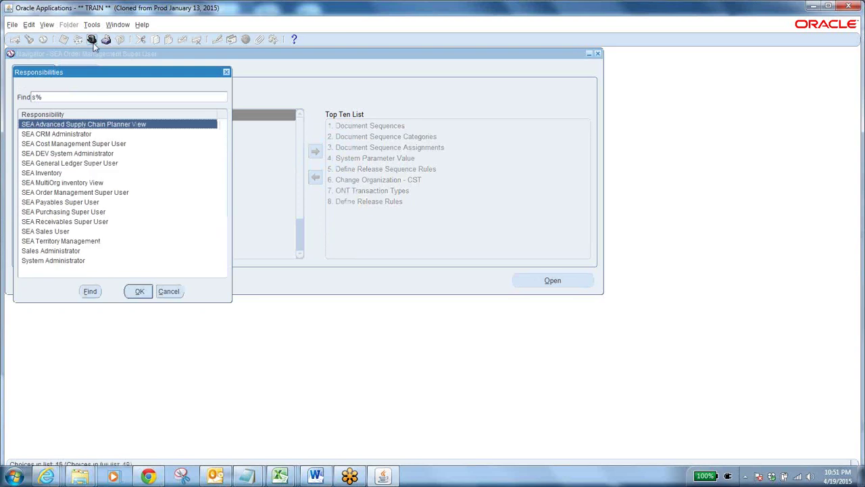
pyautogui.click(90, 224)
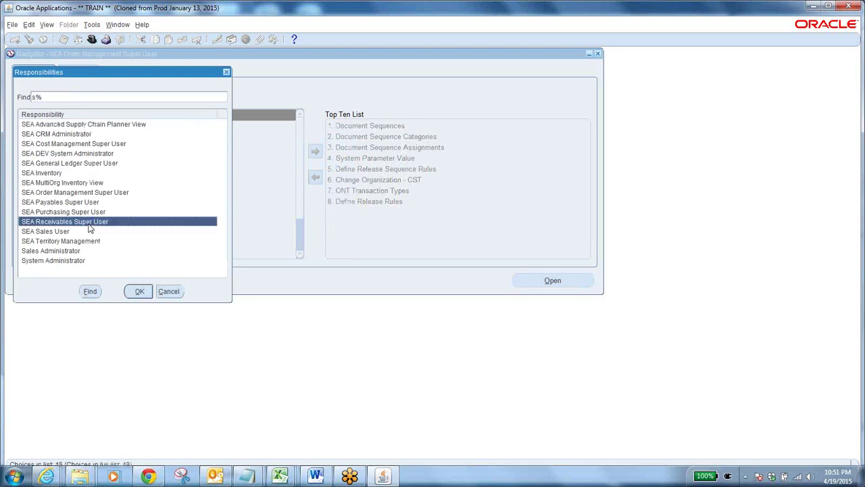
pyautogui.click(139, 292)
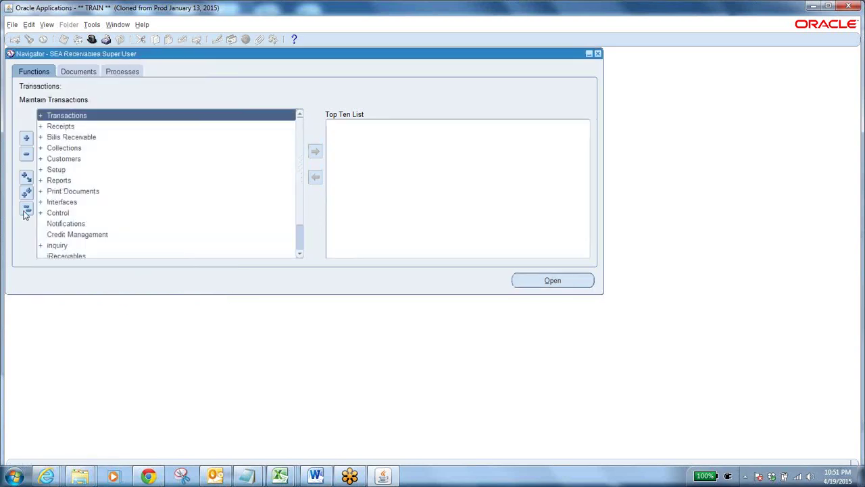
pyautogui.doubleClick(71, 202)
pyautogui.doubleClick(100, 213)
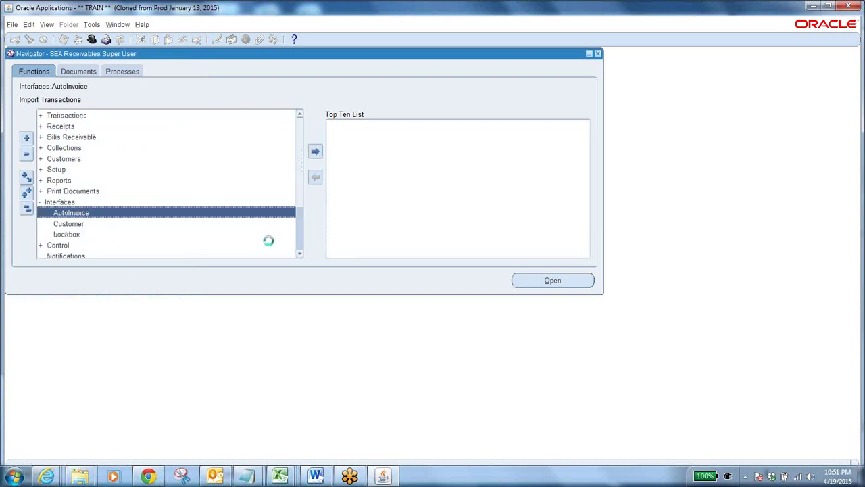
pyautogui.click(221, 234)
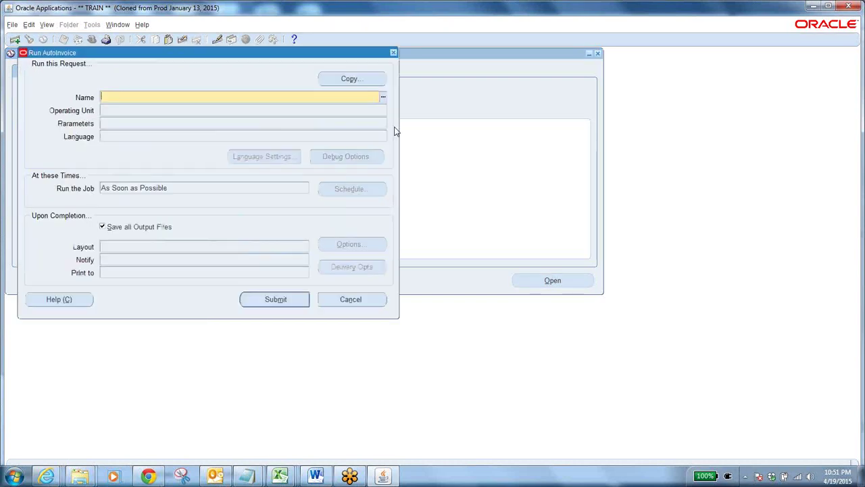
# Choose the Autoinvoice Master Program with invoice source SEA_OM_Invoices
pyautogui.click(384, 96)
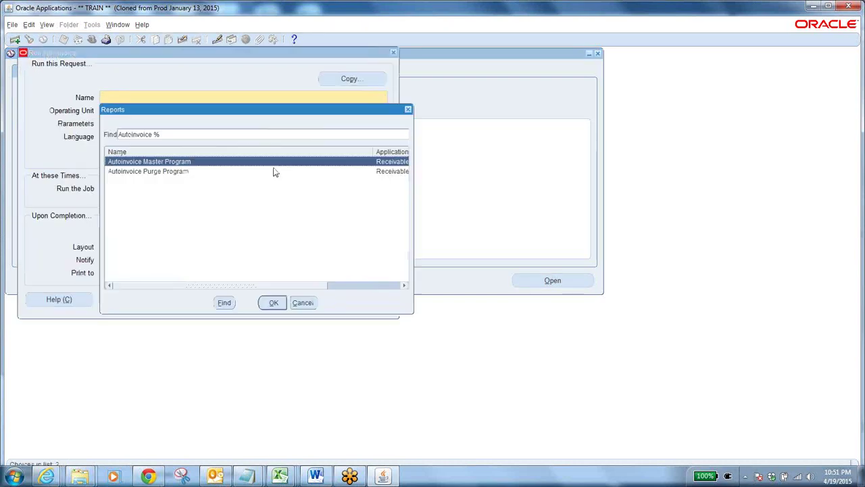
pyautogui.click(272, 301)
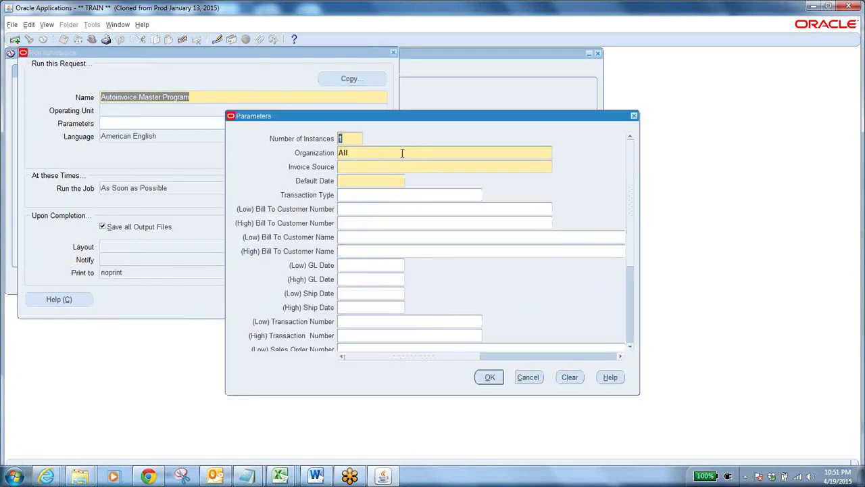
pyautogui.click(383, 170)
pyautogui.click(557, 166)
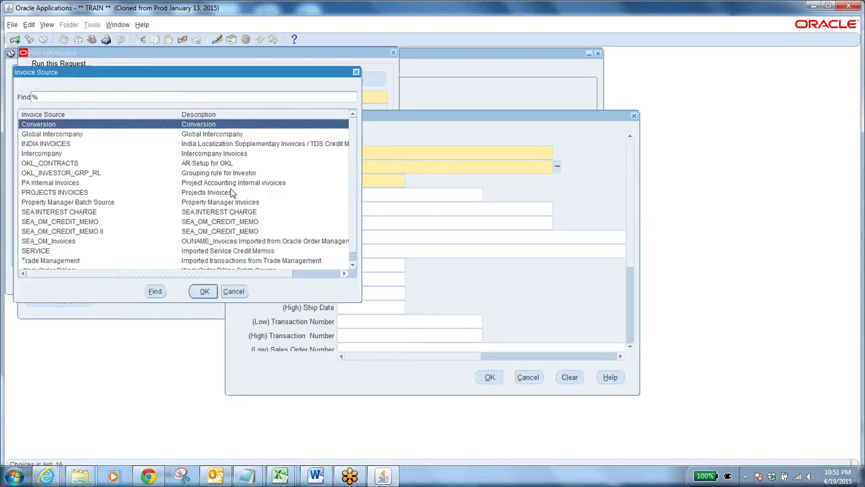
pyautogui.click(60, 242)
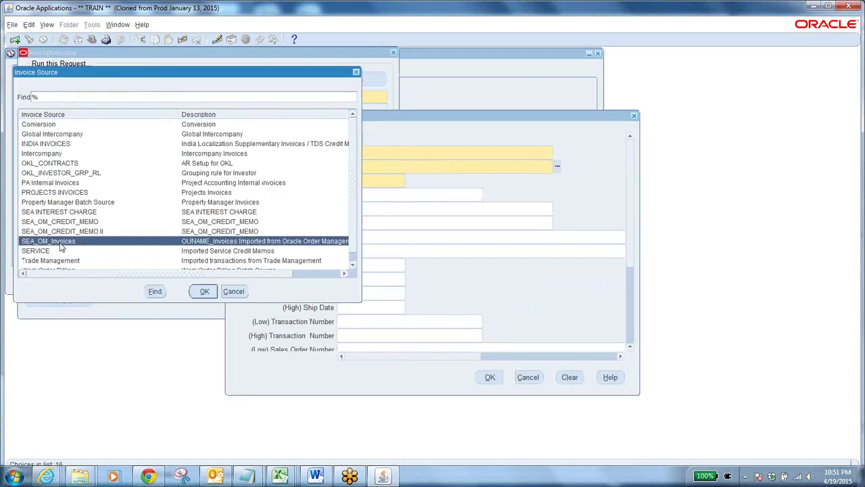
pyautogui.click(202, 291)
pyautogui.doubleClick(402, 166)
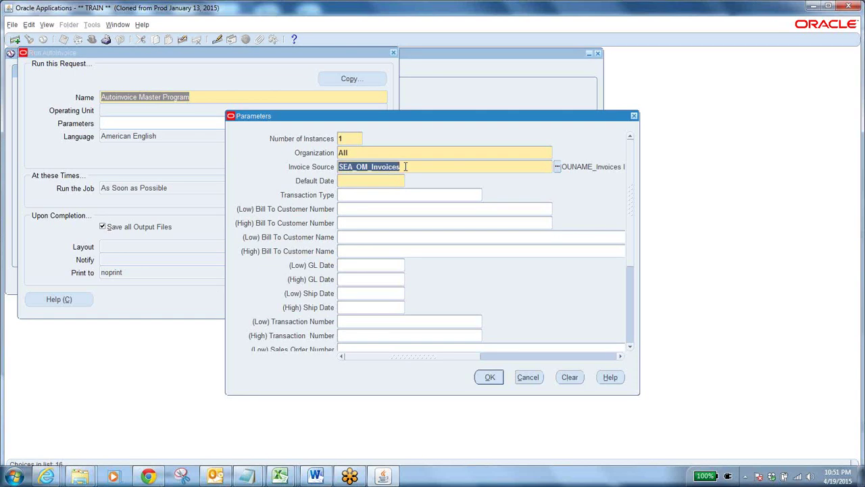
# Set default date 19-APR-2015 and sales order range 100017 to 100017, then submit the request
pyautogui.click(369, 182)
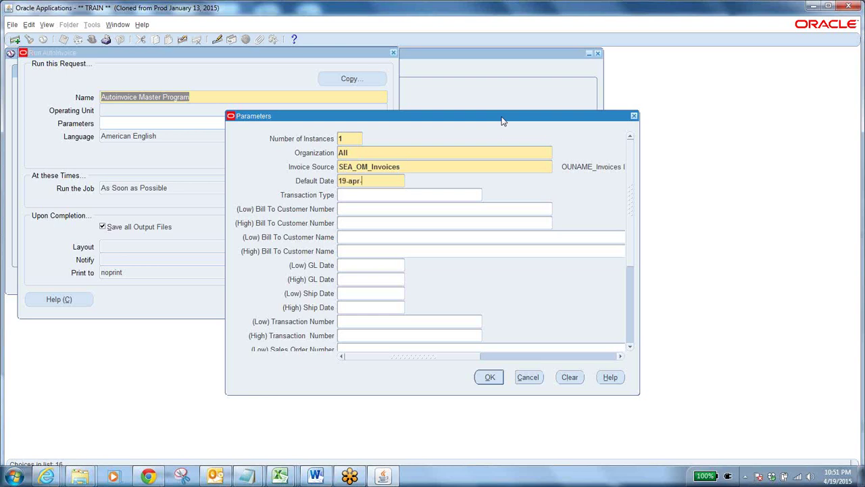
pyautogui.press('Tab')
pyautogui.scroll(-3, 627, 341)
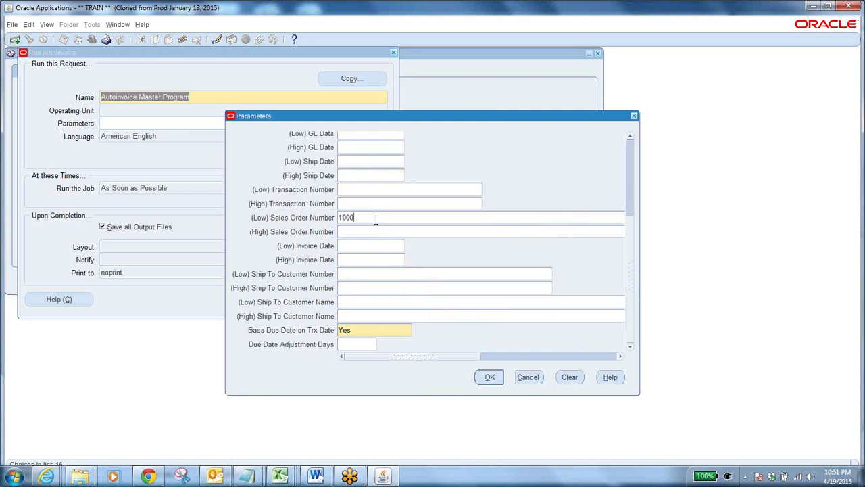
pyautogui.press('Tab')
pyautogui.click(486, 378)
pyautogui.click(290, 299)
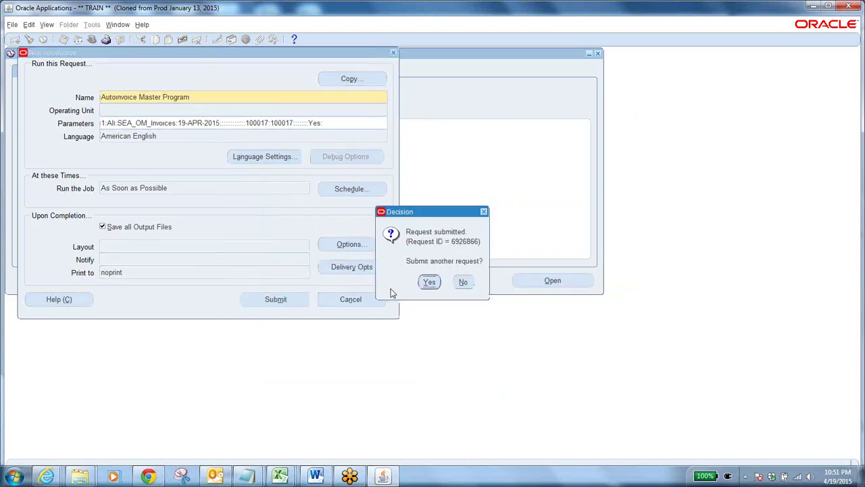
# Open the concurrent Requests list and refresh until the Master request runs and spawns the Import request
pyautogui.click(461, 284)
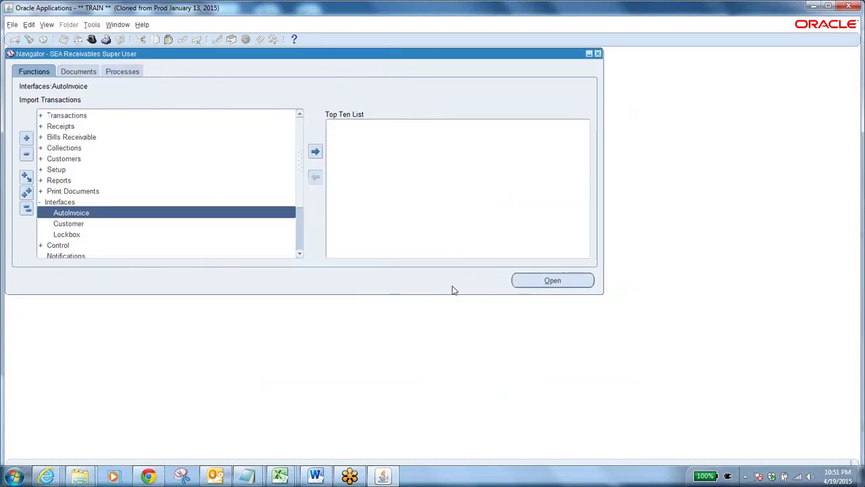
pyautogui.click(47, 24)
pyautogui.click(68, 162)
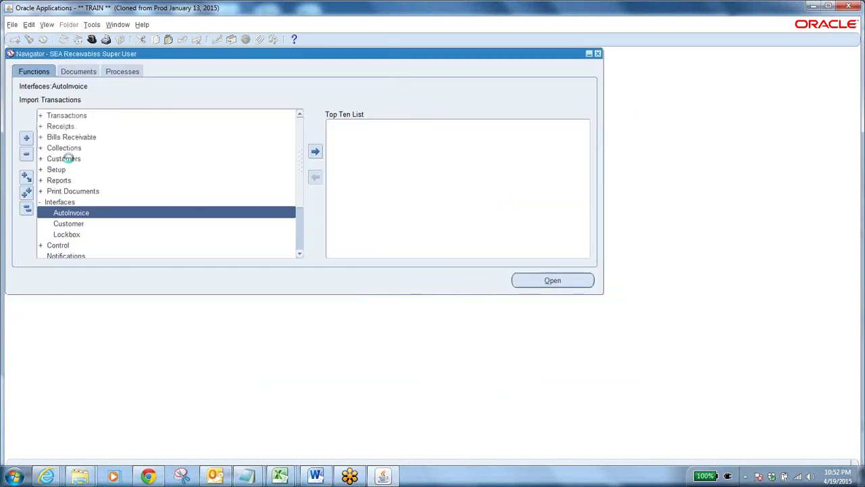
pyautogui.click(323, 284)
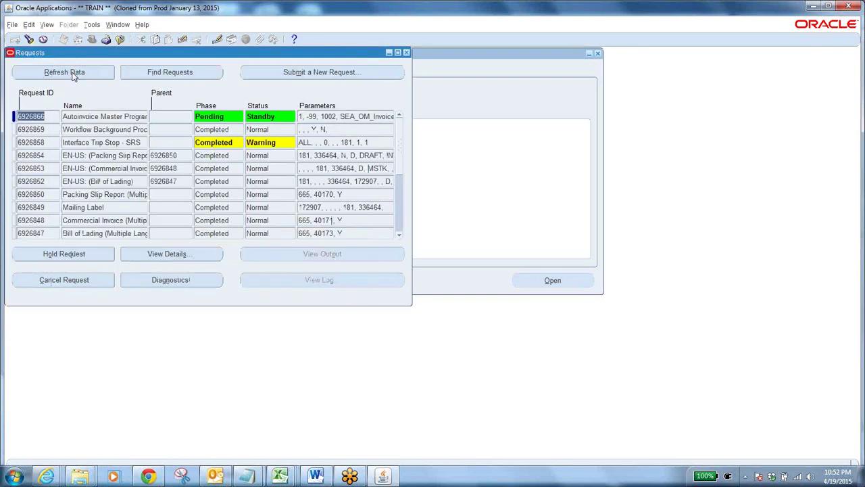
pyautogui.click(74, 76)
pyautogui.click(75, 75)
pyautogui.click(74, 76)
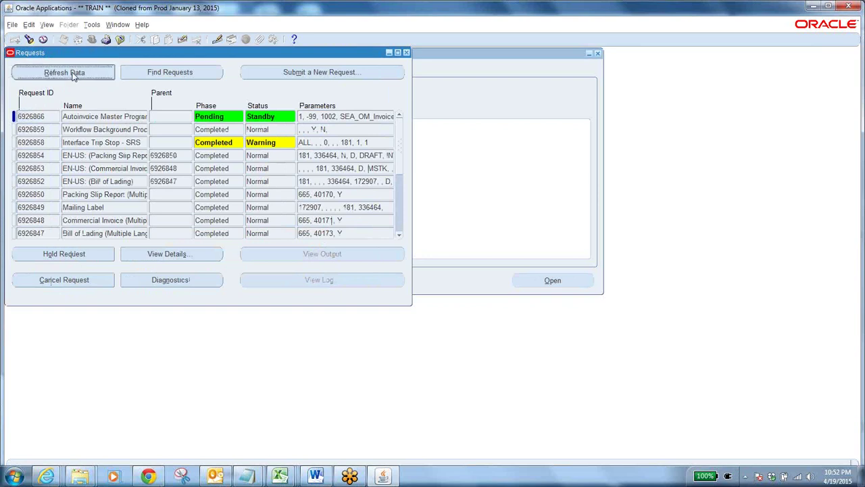
pyautogui.click(74, 76)
pyautogui.click(73, 74)
pyautogui.click(72, 71)
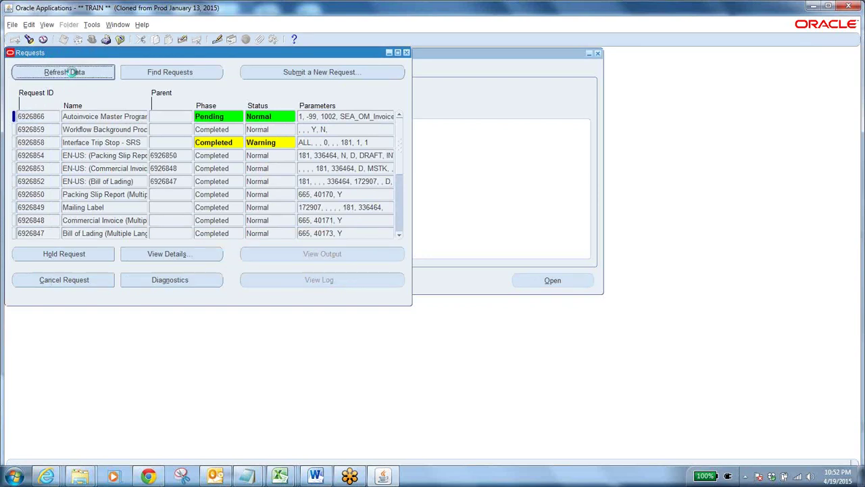
pyautogui.click(73, 74)
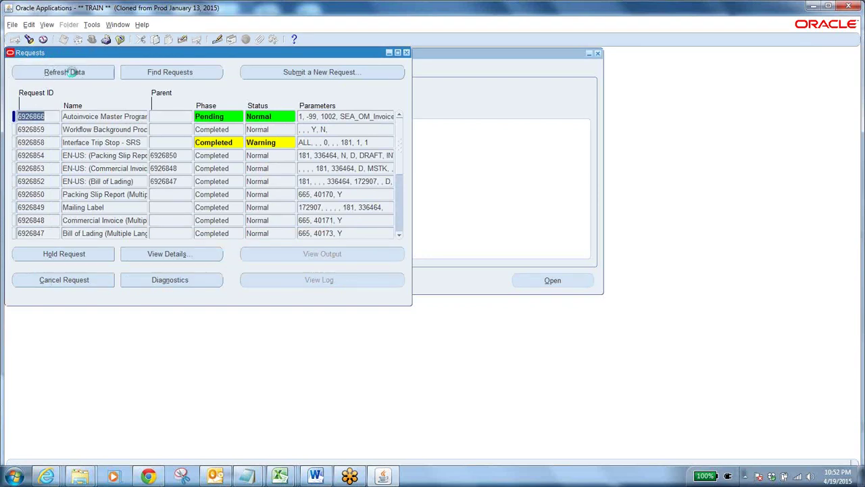
pyautogui.click(75, 76)
pyautogui.click(74, 76)
pyautogui.click(74, 75)
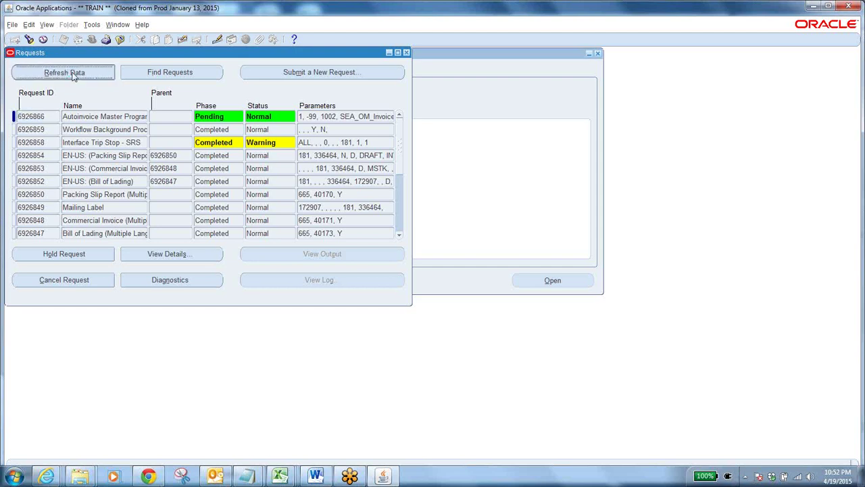
pyautogui.click(75, 76)
pyautogui.click(74, 76)
pyautogui.click(74, 75)
pyautogui.click(74, 76)
pyautogui.click(73, 74)
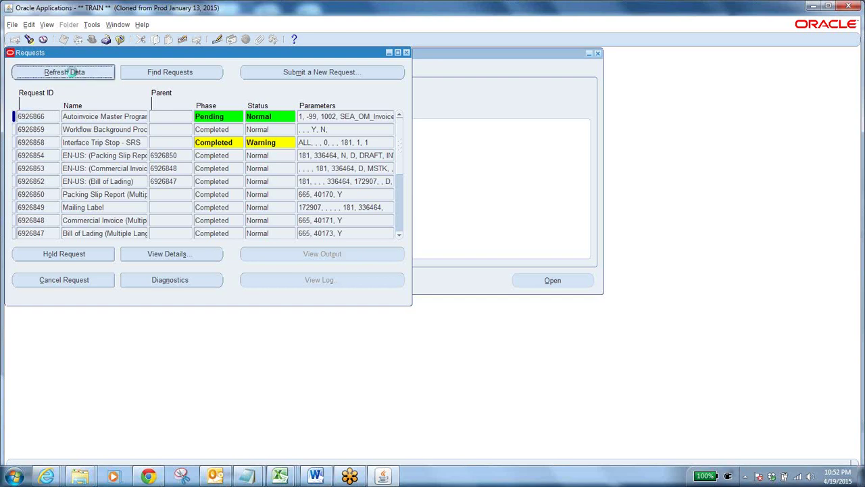
pyautogui.click(71, 72)
pyautogui.click(73, 75)
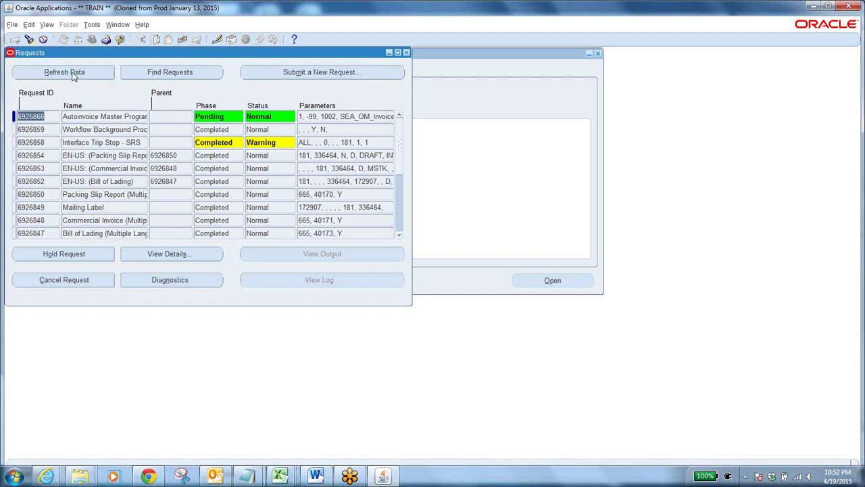
pyautogui.click(71, 72)
pyautogui.click(70, 71)
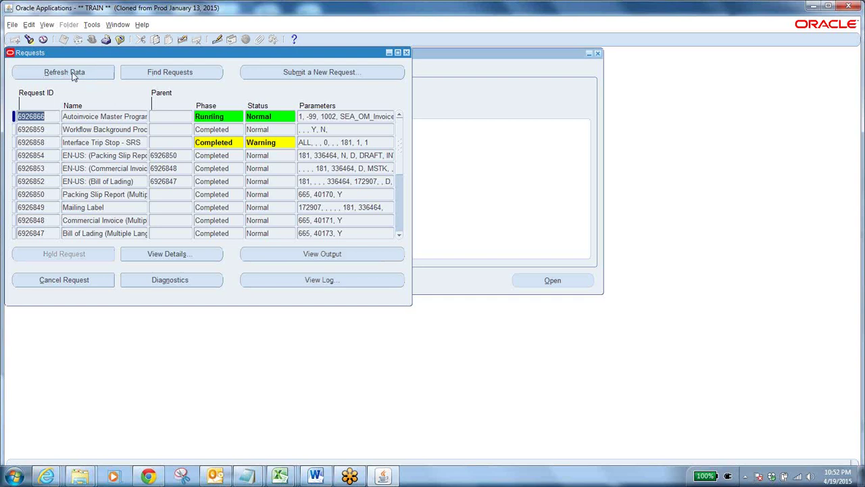
pyautogui.click(71, 72)
pyautogui.click(71, 73)
pyautogui.click(73, 75)
pyautogui.click(72, 73)
pyautogui.click(71, 72)
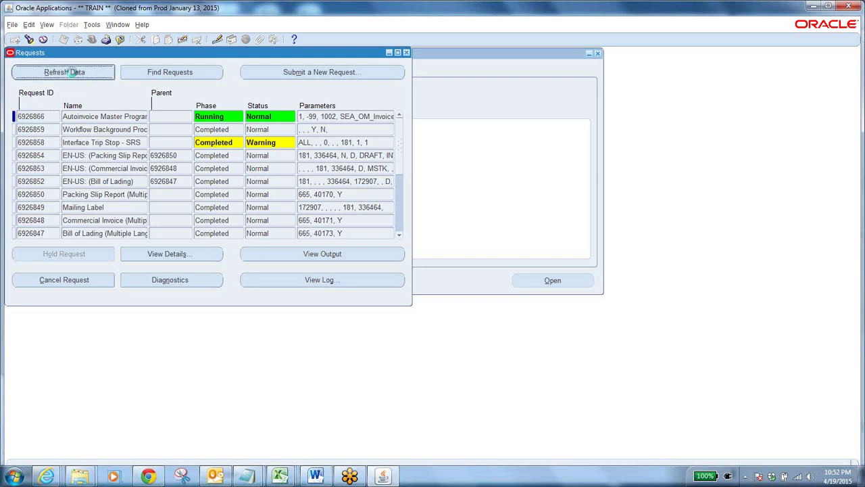
pyautogui.click(71, 71)
pyautogui.click(71, 71)
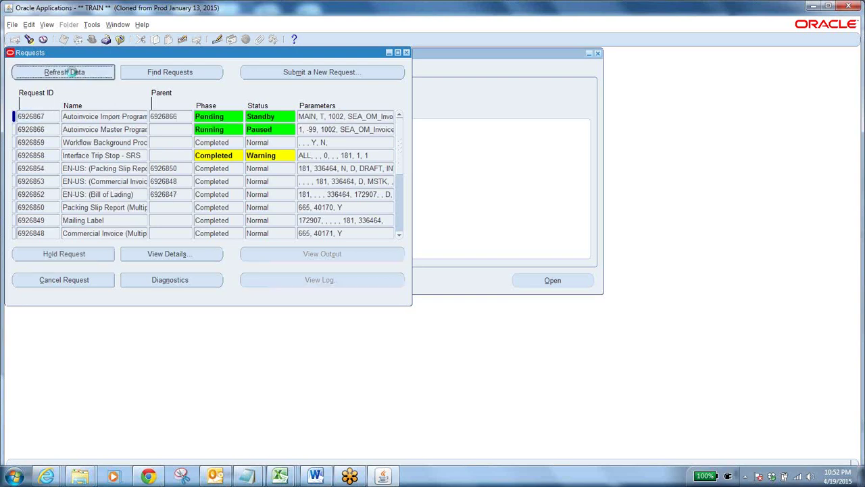
pyautogui.click(71, 71)
pyautogui.click(71, 71)
pyautogui.click(71, 71)
pyautogui.click(71, 72)
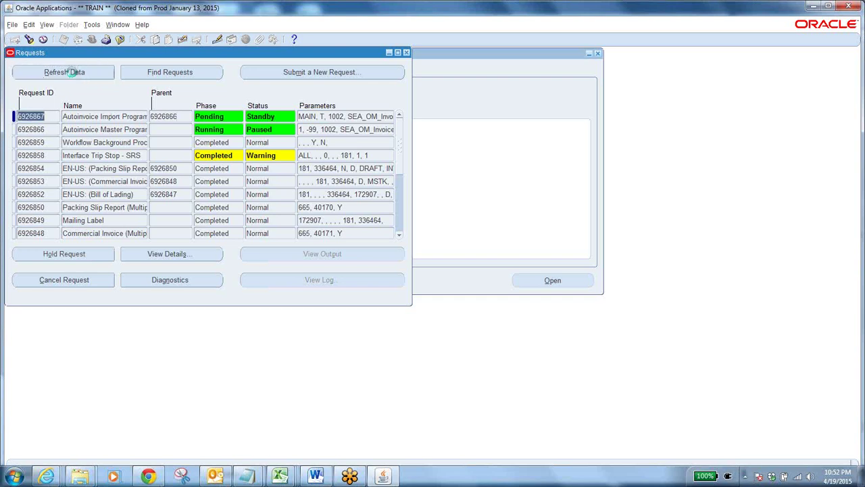
# Compare Autoinvoice Import request 6926867 with its parent Autoinvoice Master request 6926866
pyautogui.click(115, 129)
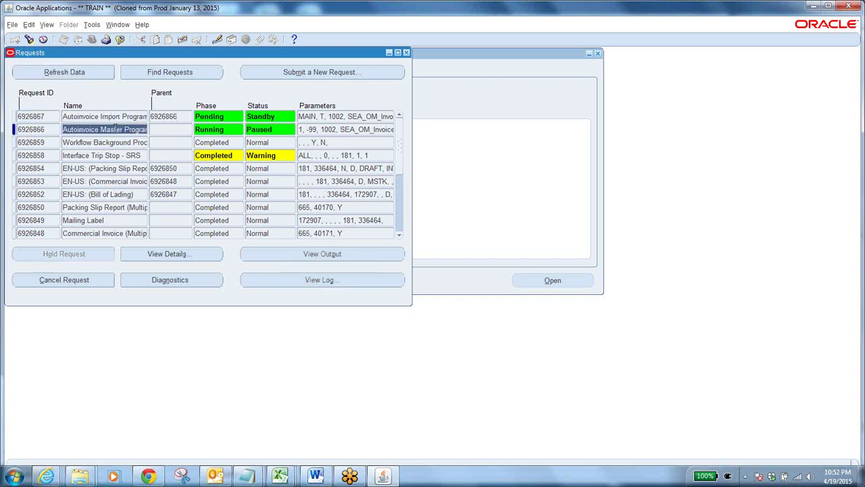
pyautogui.click(176, 117)
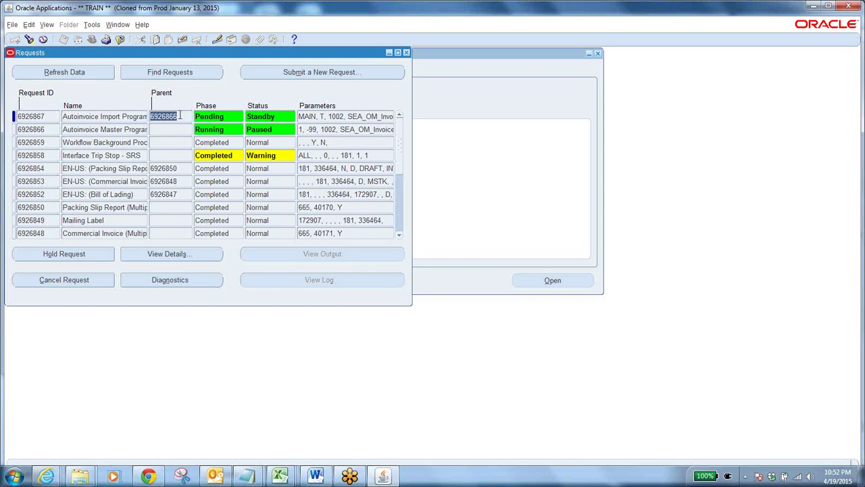
pyautogui.click(180, 116)
pyautogui.moveTo(180, 117); pyautogui.dragTo(147, 116)
pyautogui.click(46, 129)
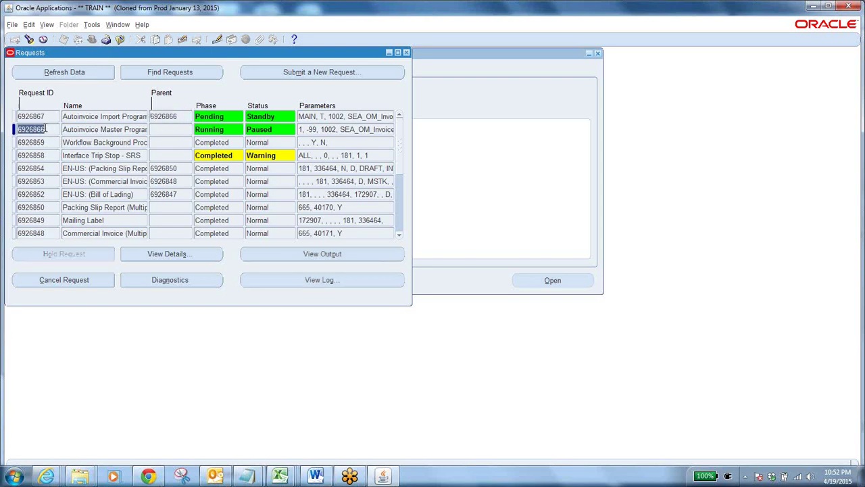
pyautogui.click(93, 117)
pyautogui.click(183, 117)
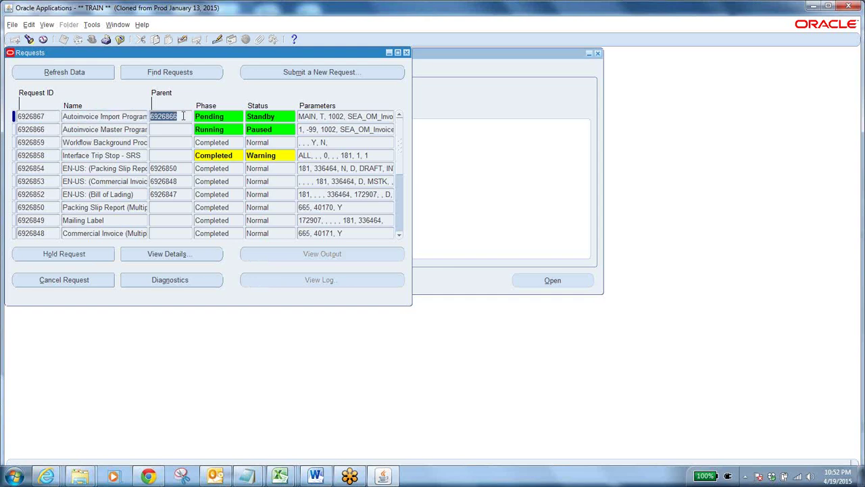
pyautogui.click(44, 128)
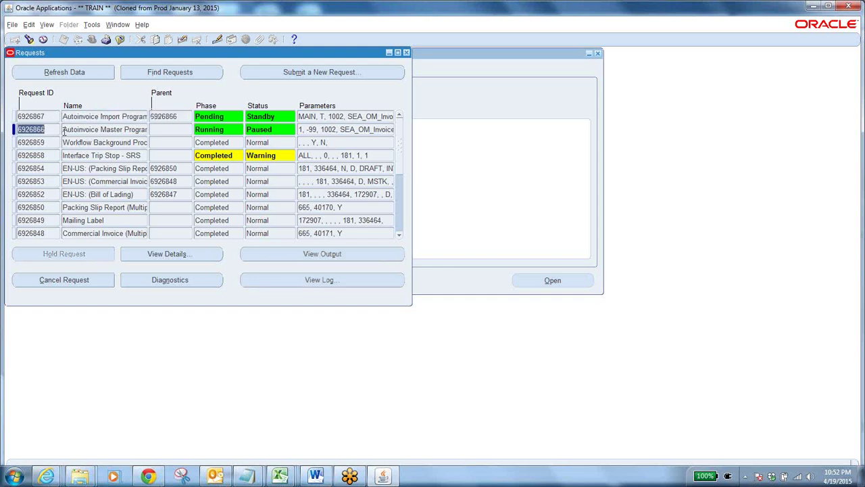
pyautogui.click(98, 130)
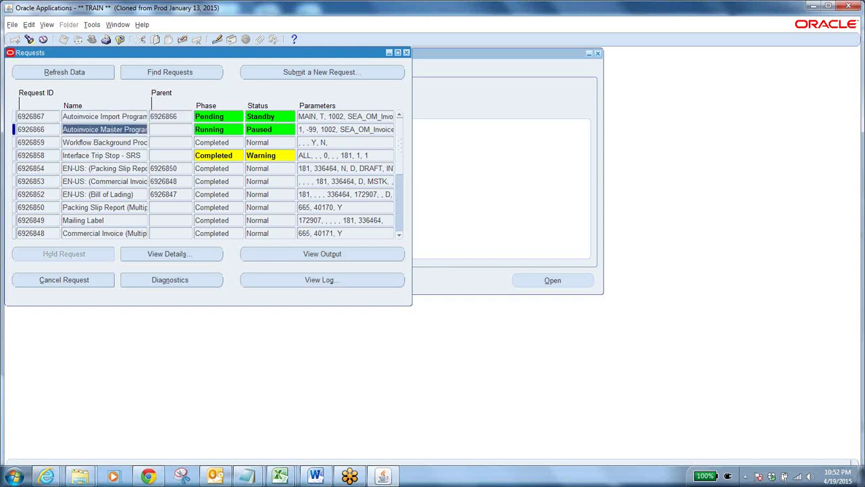
pyautogui.click(112, 129)
pyautogui.moveTo(112, 129); pyautogui.dragTo(160, 136)
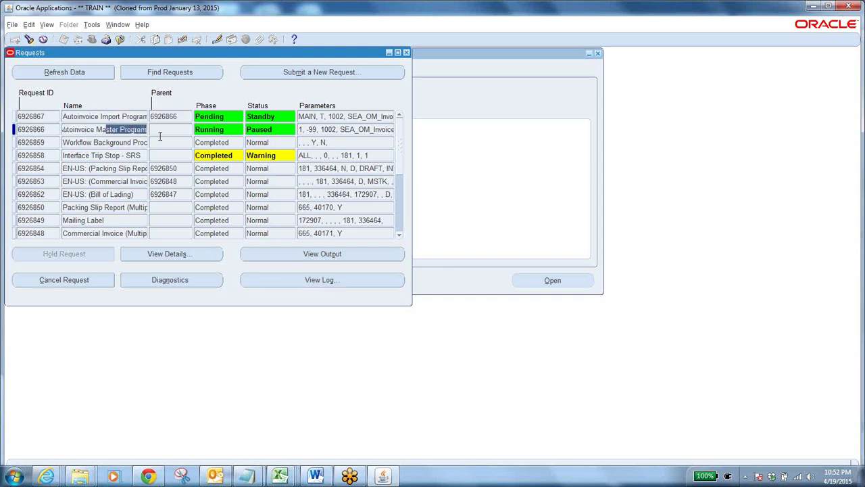
pyautogui.click(118, 118)
pyautogui.click(106, 117)
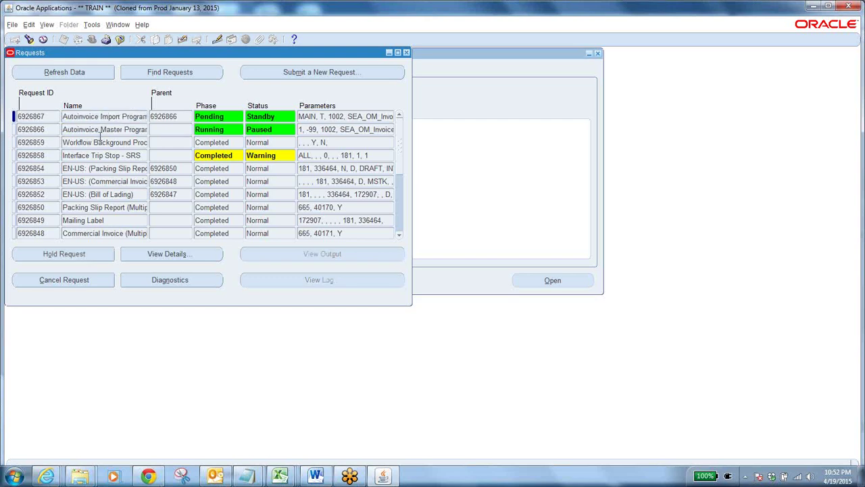
pyautogui.click(98, 128)
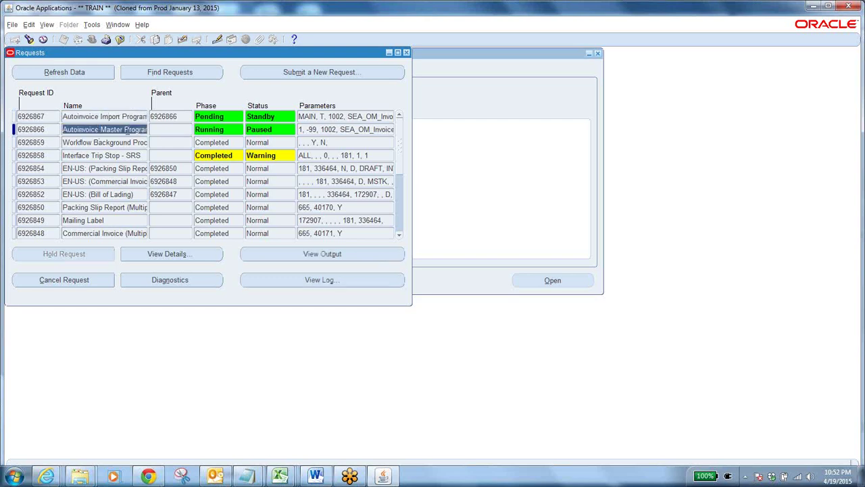
pyautogui.click(91, 117)
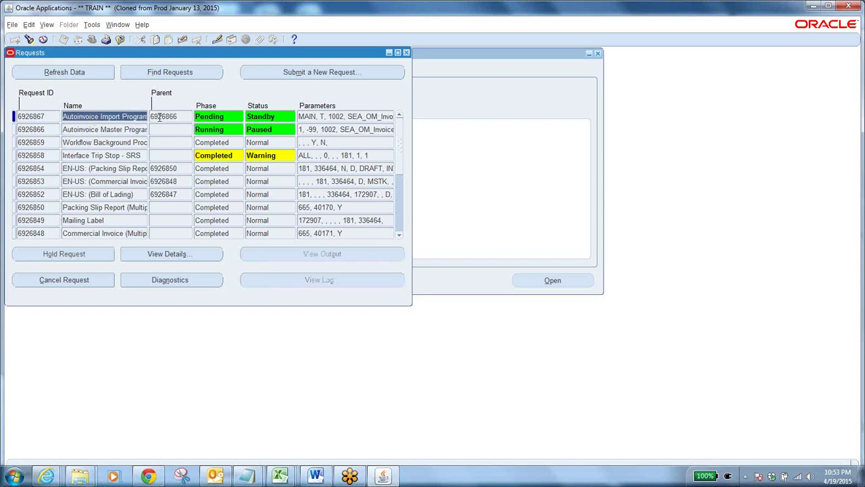
# Refresh until requests 6926866 and 6926867 both show Completed, Normal
pyautogui.click(89, 78)
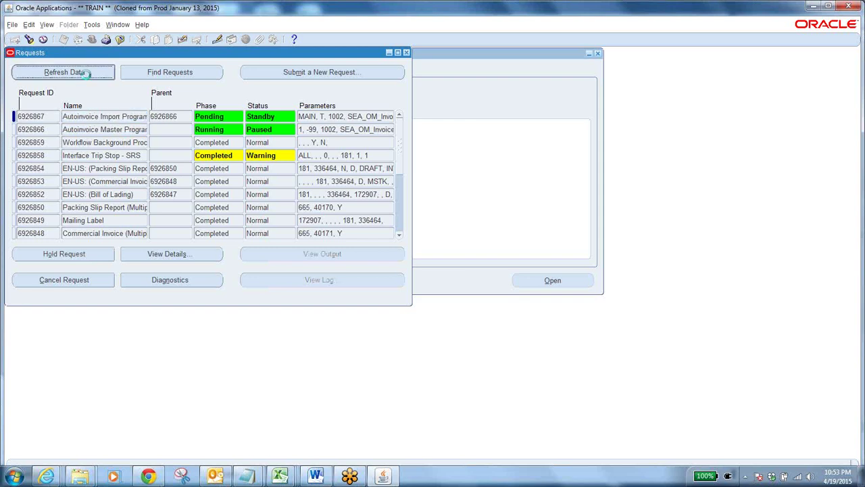
pyautogui.click(98, 77)
pyautogui.click(98, 74)
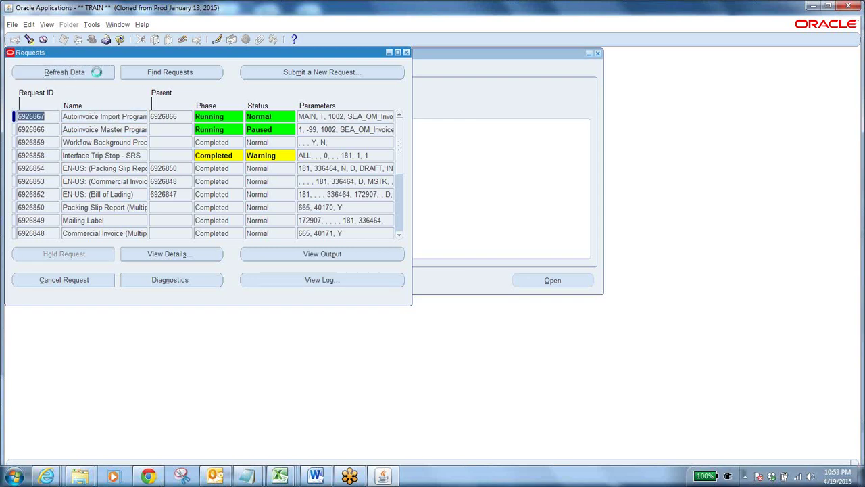
pyautogui.click(97, 71)
pyautogui.click(97, 72)
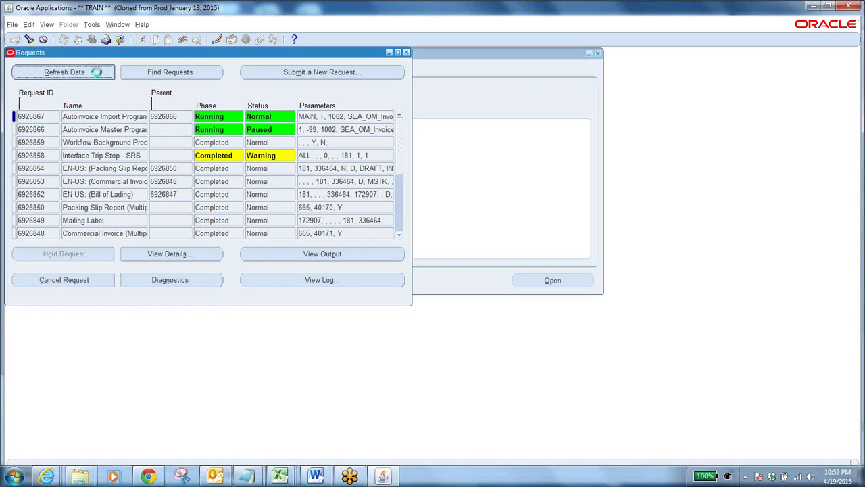
pyautogui.click(97, 72)
pyautogui.click(97, 72)
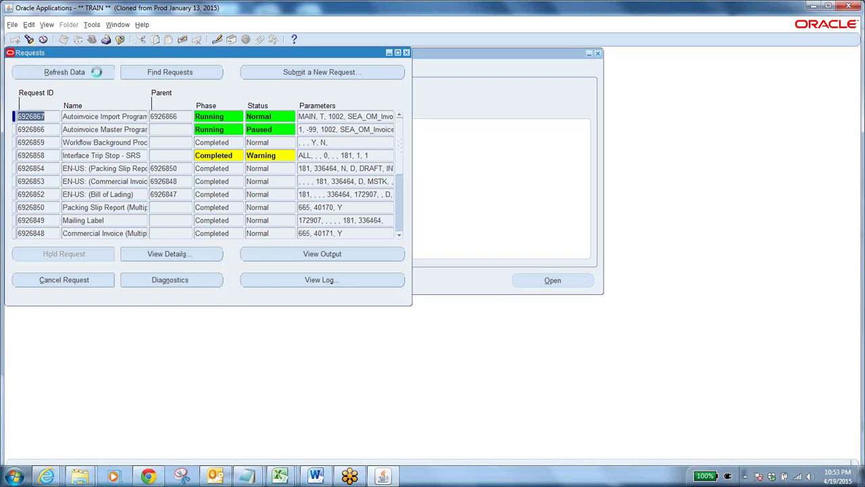
pyautogui.click(96, 72)
pyautogui.click(97, 72)
pyautogui.click(97, 73)
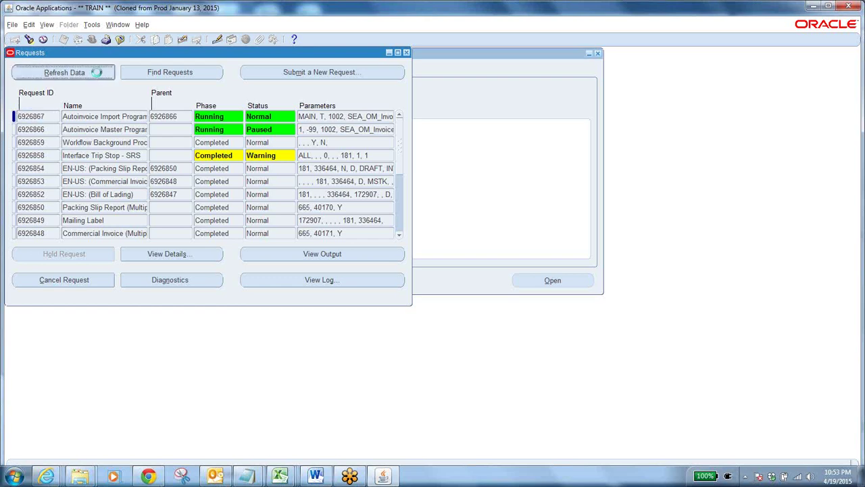
# Return to the Navigator, cancelling an accidental new AutoInvoice submission
pyautogui.click(125, 42)
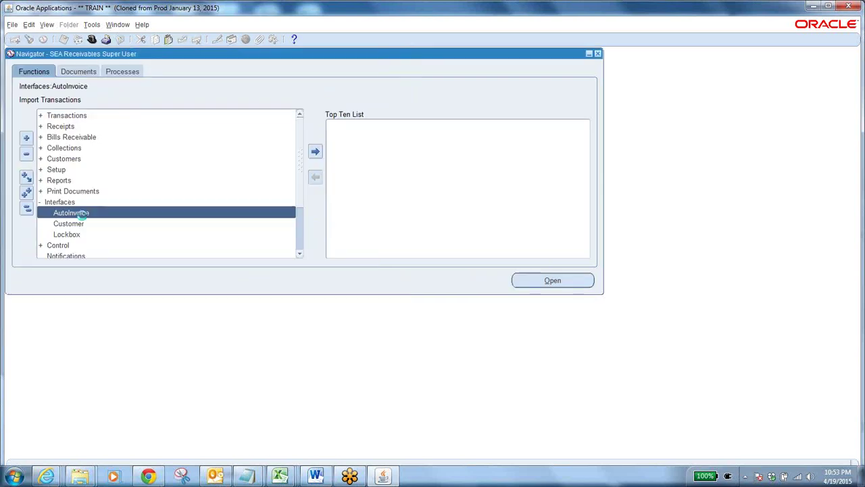
pyautogui.doubleClick(79, 214)
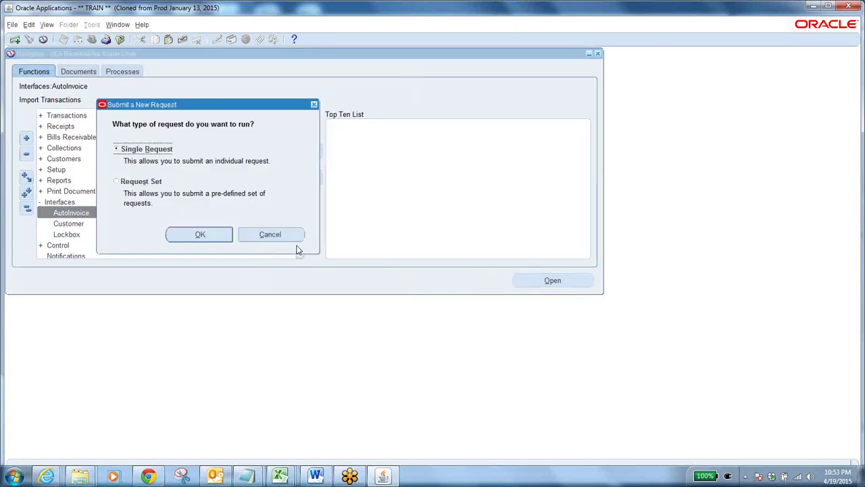
pyautogui.click(270, 234)
# View Import request 6926867's output: 2 interface lines processed, none rejected
pyautogui.click(47, 24)
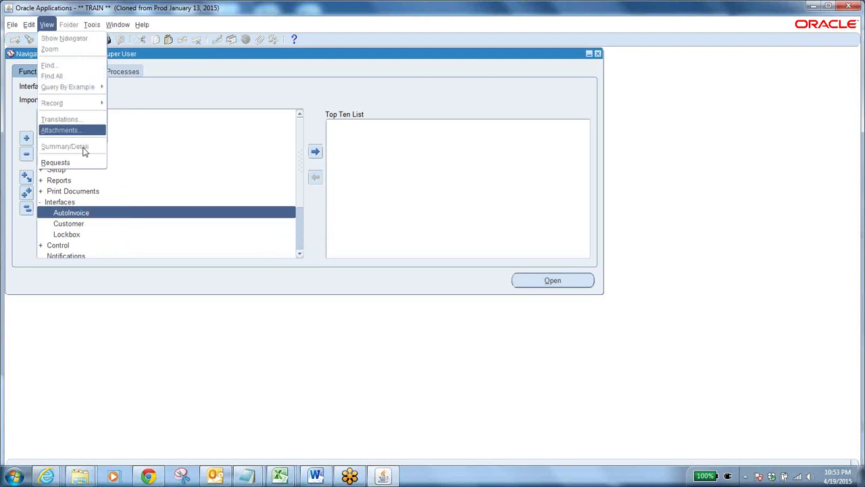
pyautogui.click(71, 163)
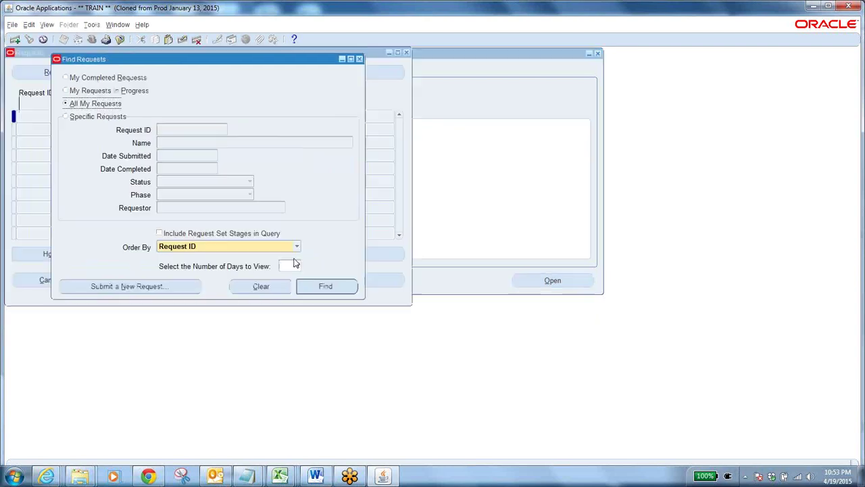
pyautogui.click(325, 285)
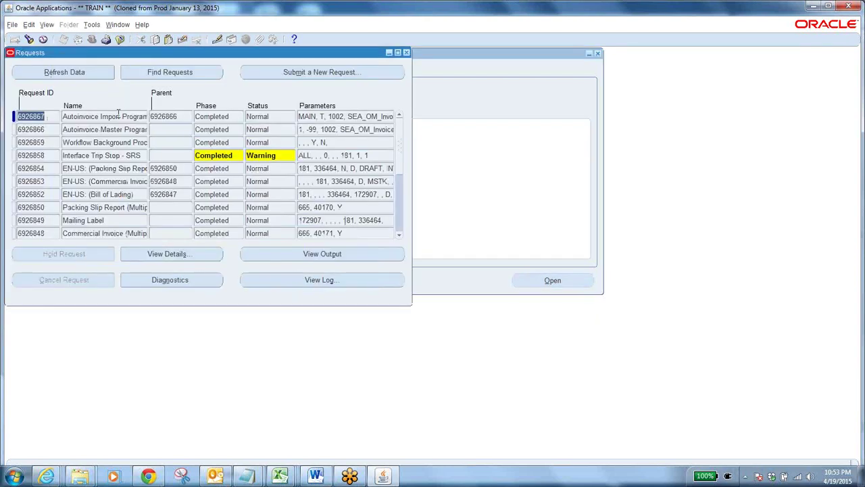
pyautogui.click(118, 113)
pyautogui.click(332, 259)
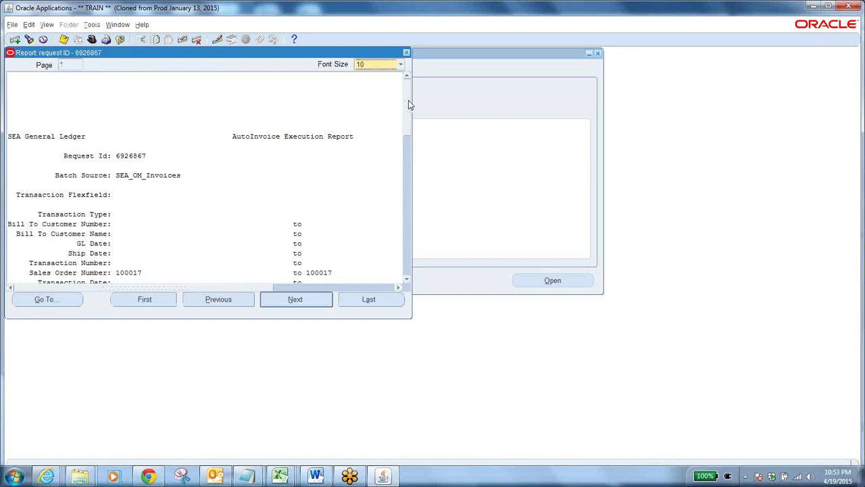
pyautogui.moveTo(408, 105); pyautogui.dragTo(418, 141)
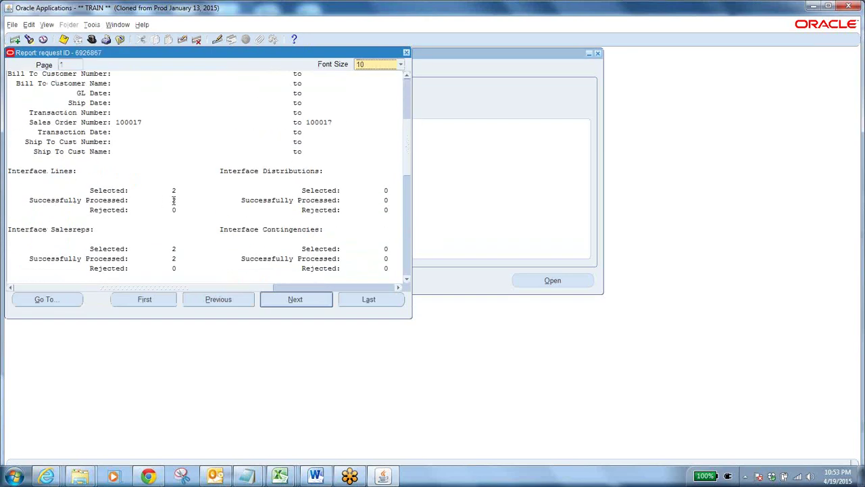
pyautogui.click(406, 52)
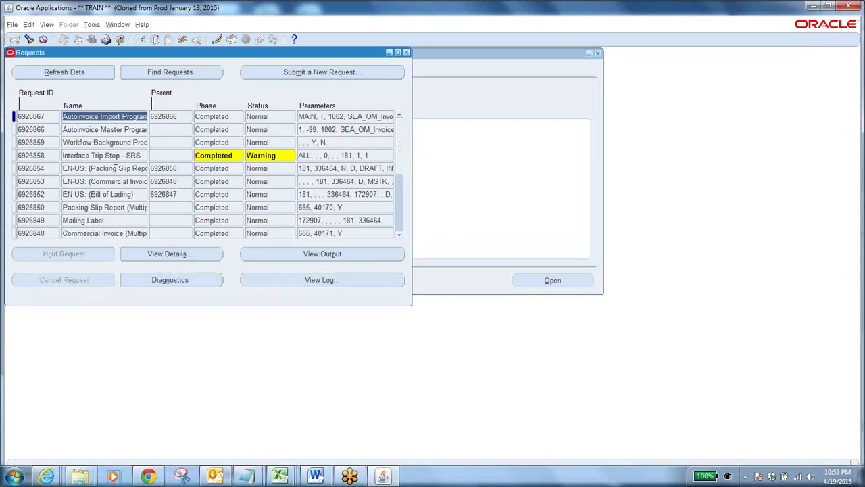
# Switch back to SEA Order Management Super User and open the Sales Orders form
pyautogui.click(120, 39)
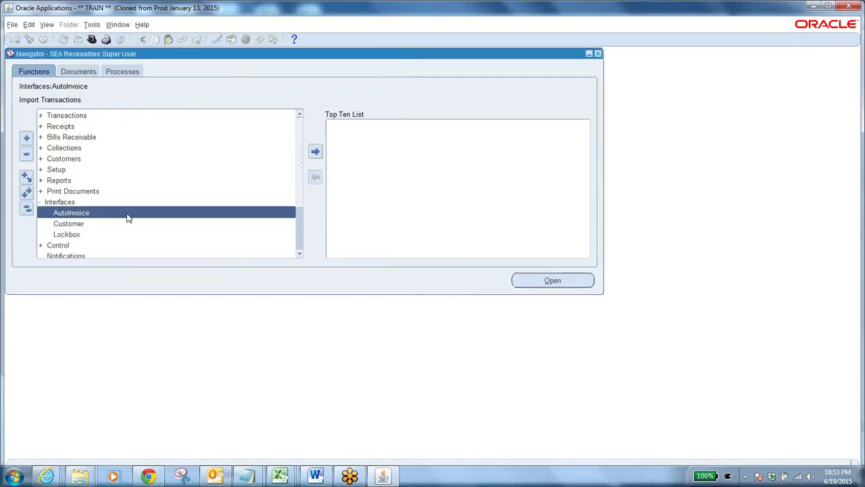
pyautogui.click(26, 207)
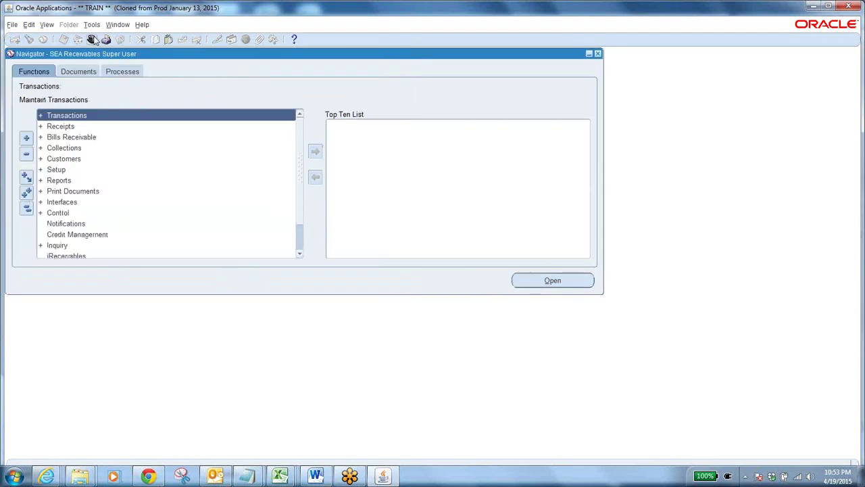
pyautogui.click(92, 39)
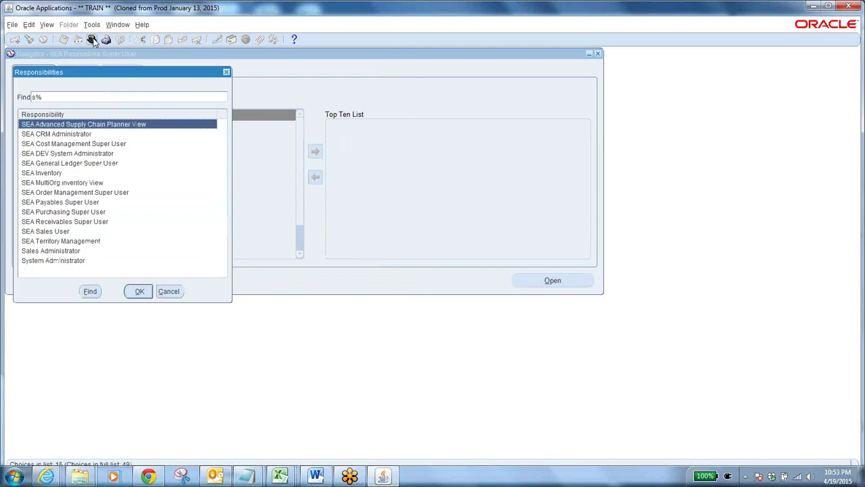
pyautogui.click(122, 193)
pyautogui.click(140, 291)
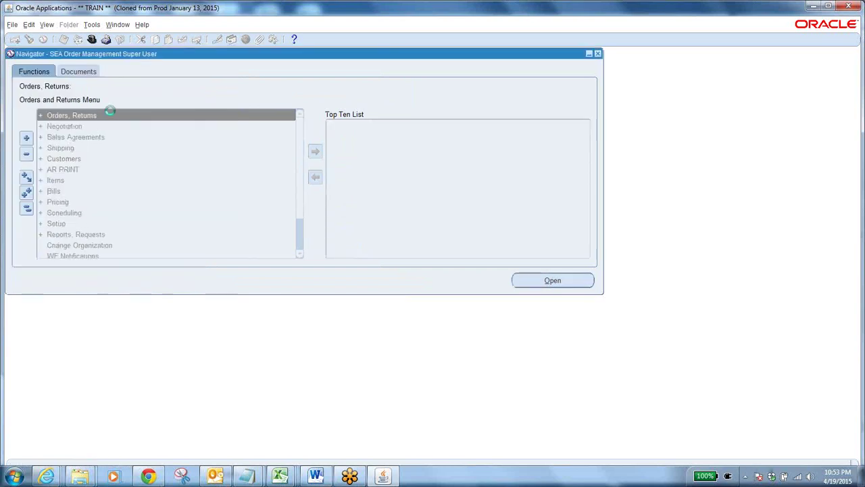
pyautogui.click(89, 116)
pyautogui.doubleClick(100, 138)
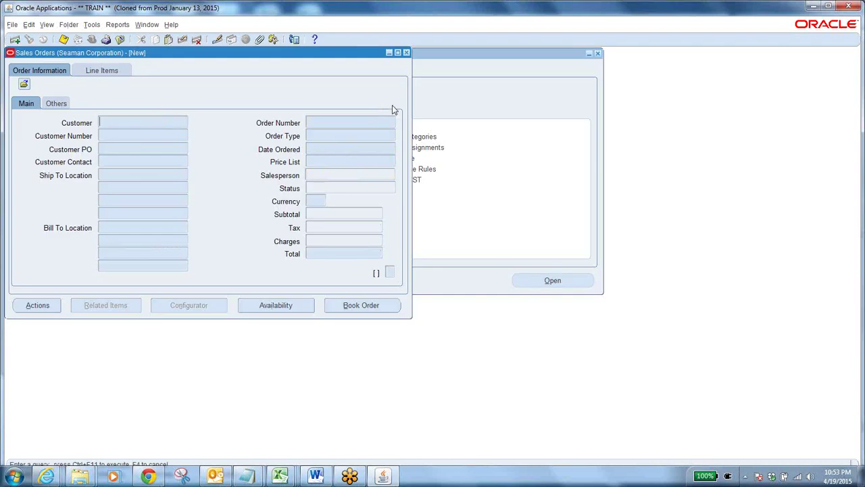
# Query order 100017, showing Booked status and a 3,762.29 total
pyautogui.press('F11')
pyautogui.write('100017')
pyautogui.hotkey('ctrl', 'F11')
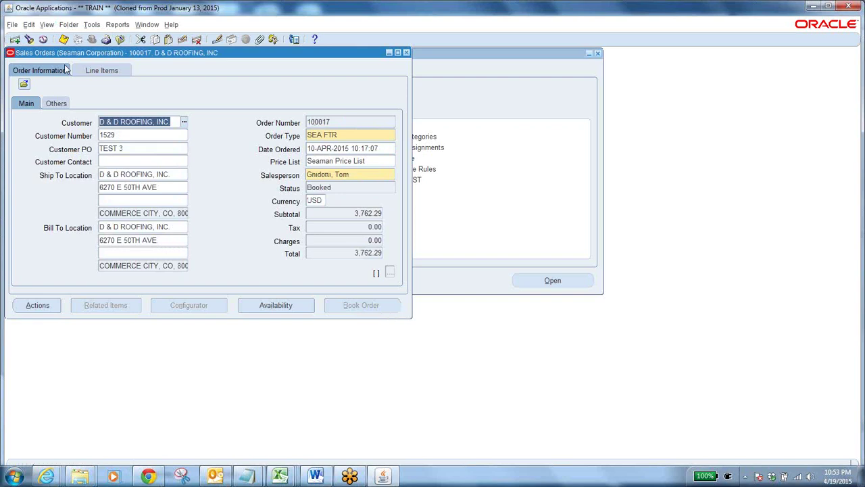
# Open line 2.3's invoice 222739 (40.32) in Transactions, which totals 2,606.71
pyautogui.click(104, 71)
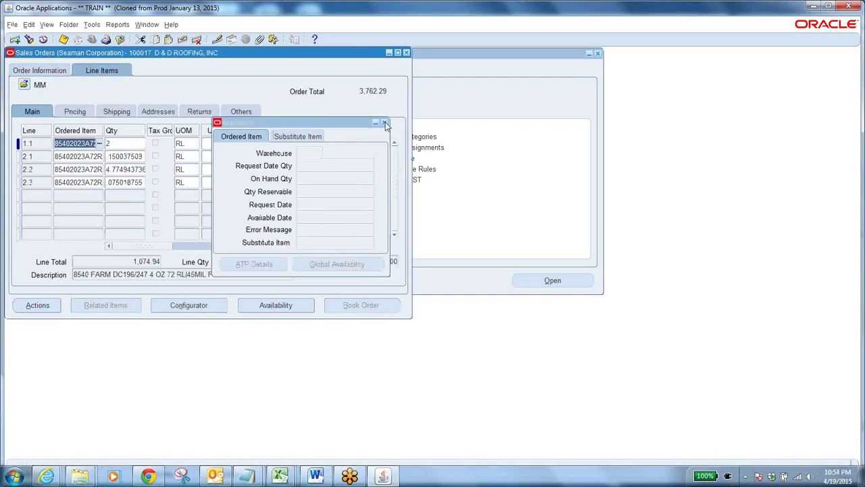
pyautogui.click(384, 123)
pyautogui.click(78, 182)
pyautogui.rightClick(93, 184)
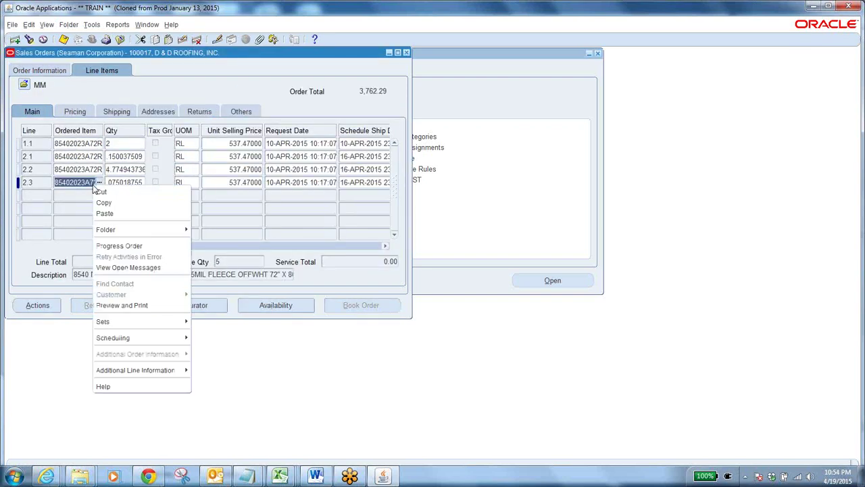
pyautogui.moveTo(163, 373)
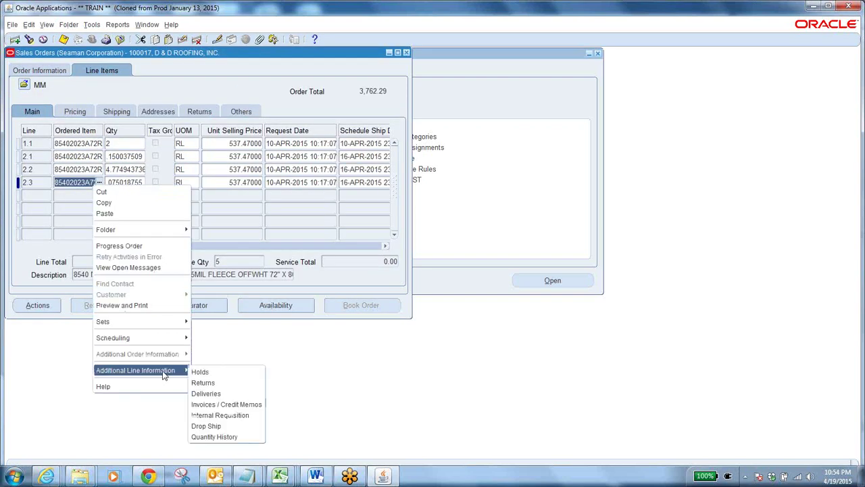
pyautogui.click(218, 406)
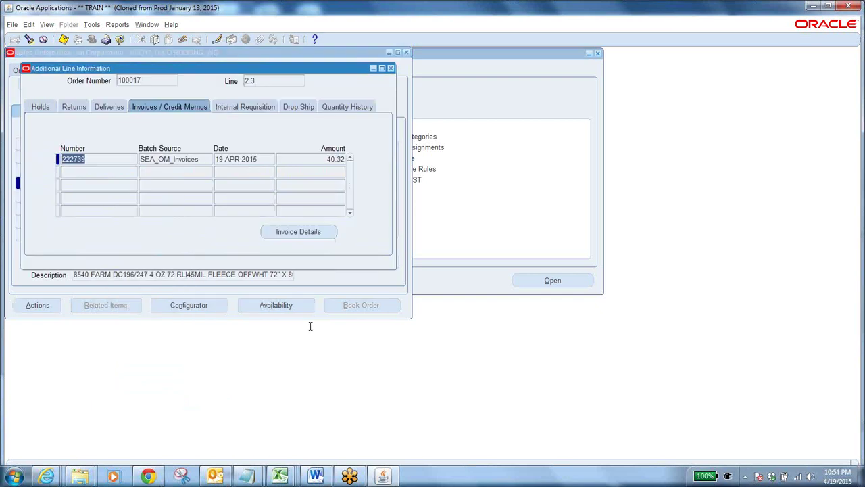
pyautogui.click(93, 158)
pyautogui.click(287, 234)
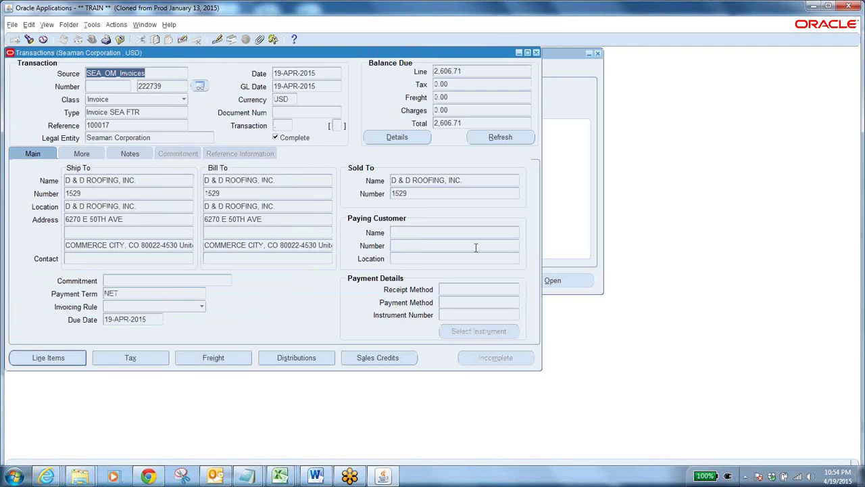
# Verify invoice 222739's number and order reference, then review the items on its lines
pyautogui.click(163, 86)
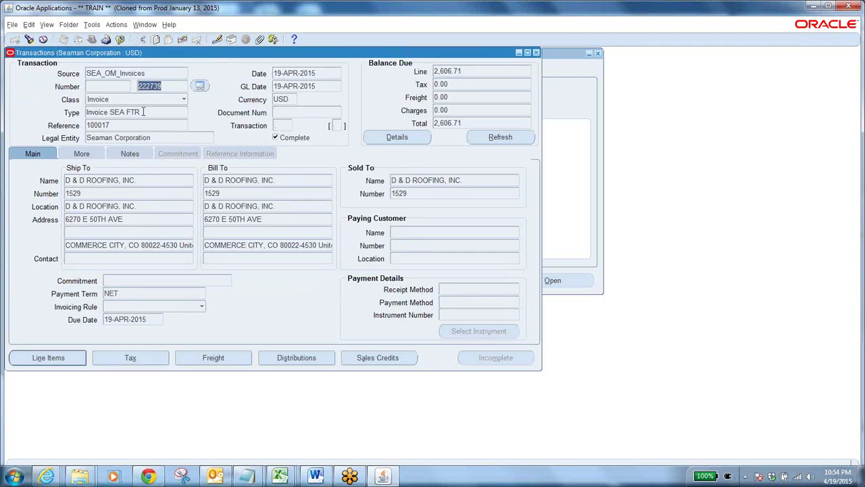
pyautogui.click(119, 124)
pyautogui.click(49, 354)
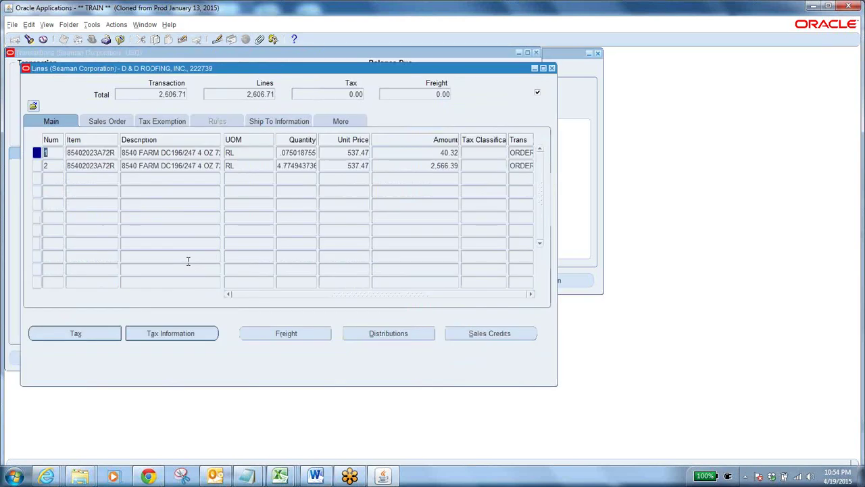
pyautogui.click(98, 148)
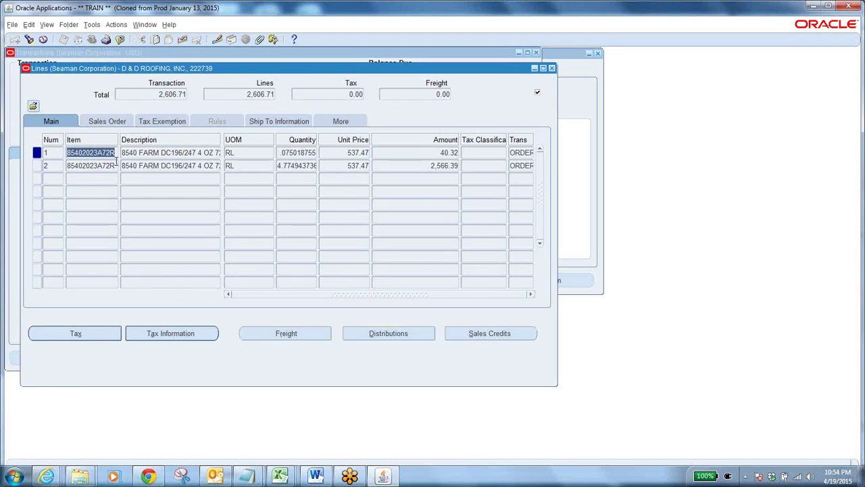
pyautogui.press('Down')
pyautogui.click(102, 154)
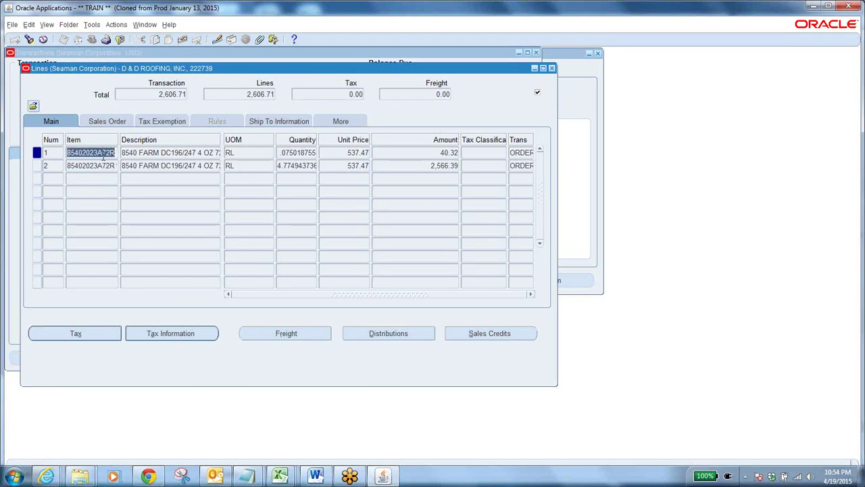
# Compare both lines' unit of measure and quantity, and line 1's unit price of 537.47
pyautogui.click(254, 152)
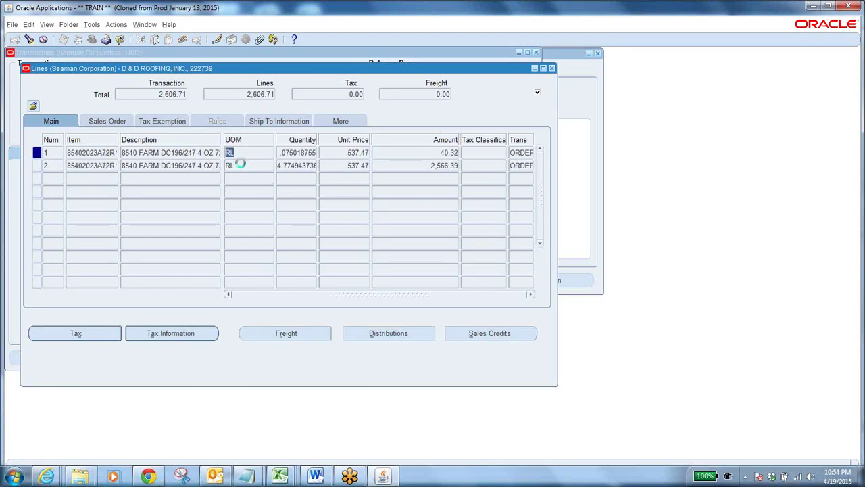
pyautogui.click(237, 164)
pyautogui.click(289, 166)
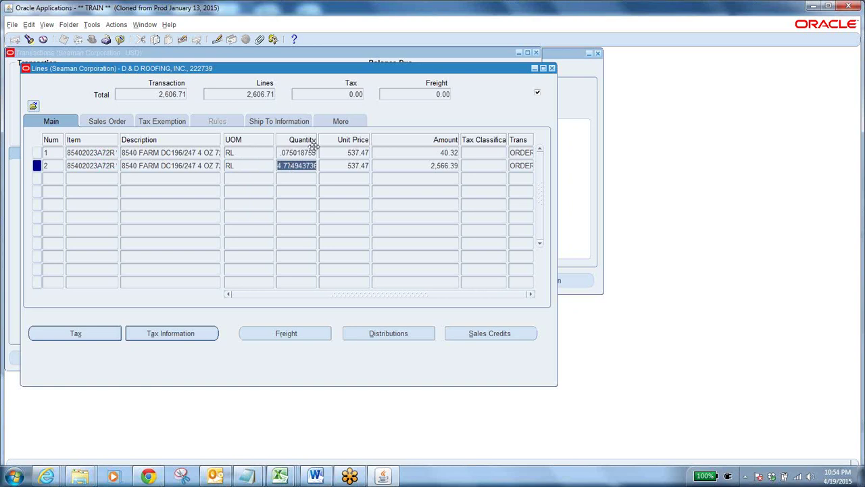
pyautogui.click(302, 150)
pyautogui.click(359, 152)
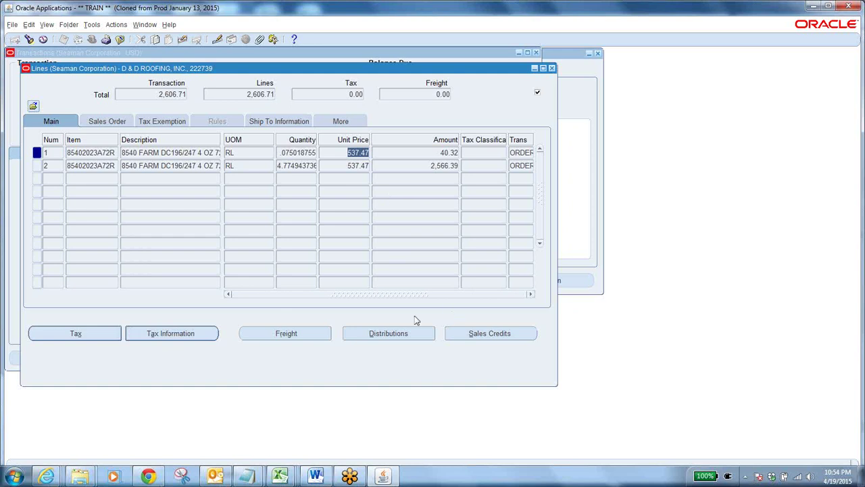
# Show line 2's (2,566.39) distribution: one Revenue account at 100%, dated 19-APR-2015
pyautogui.click(398, 165)
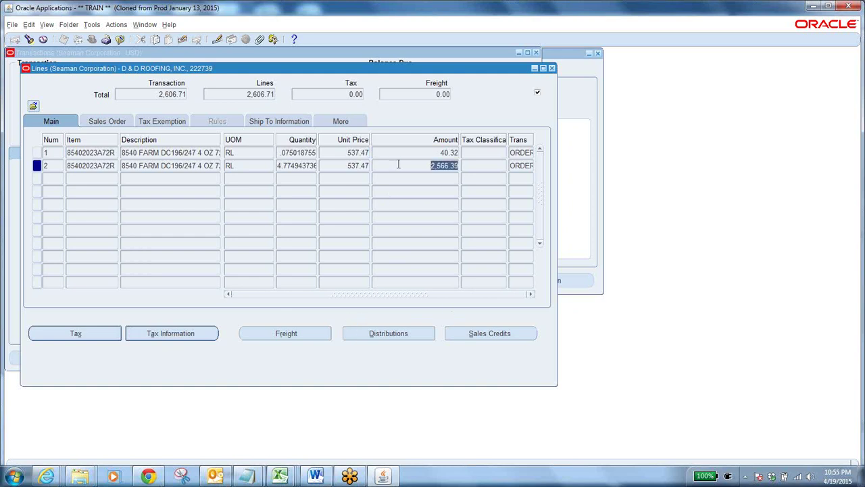
pyautogui.click(397, 335)
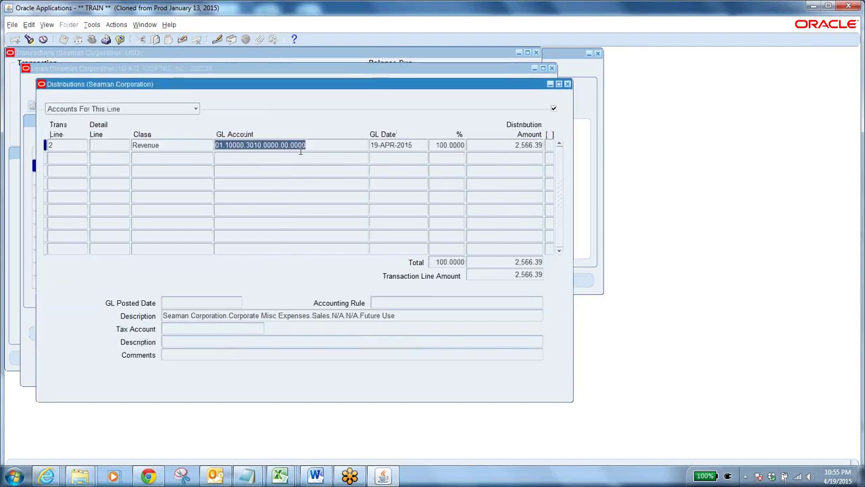
pyautogui.click(310, 144)
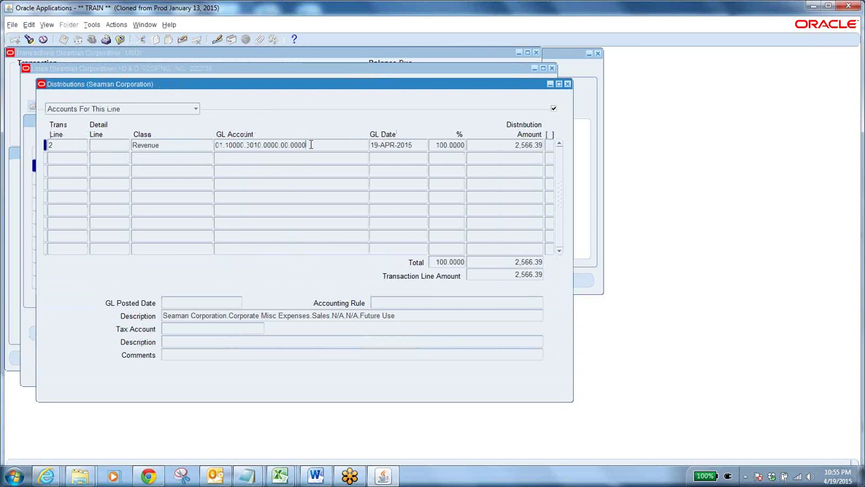